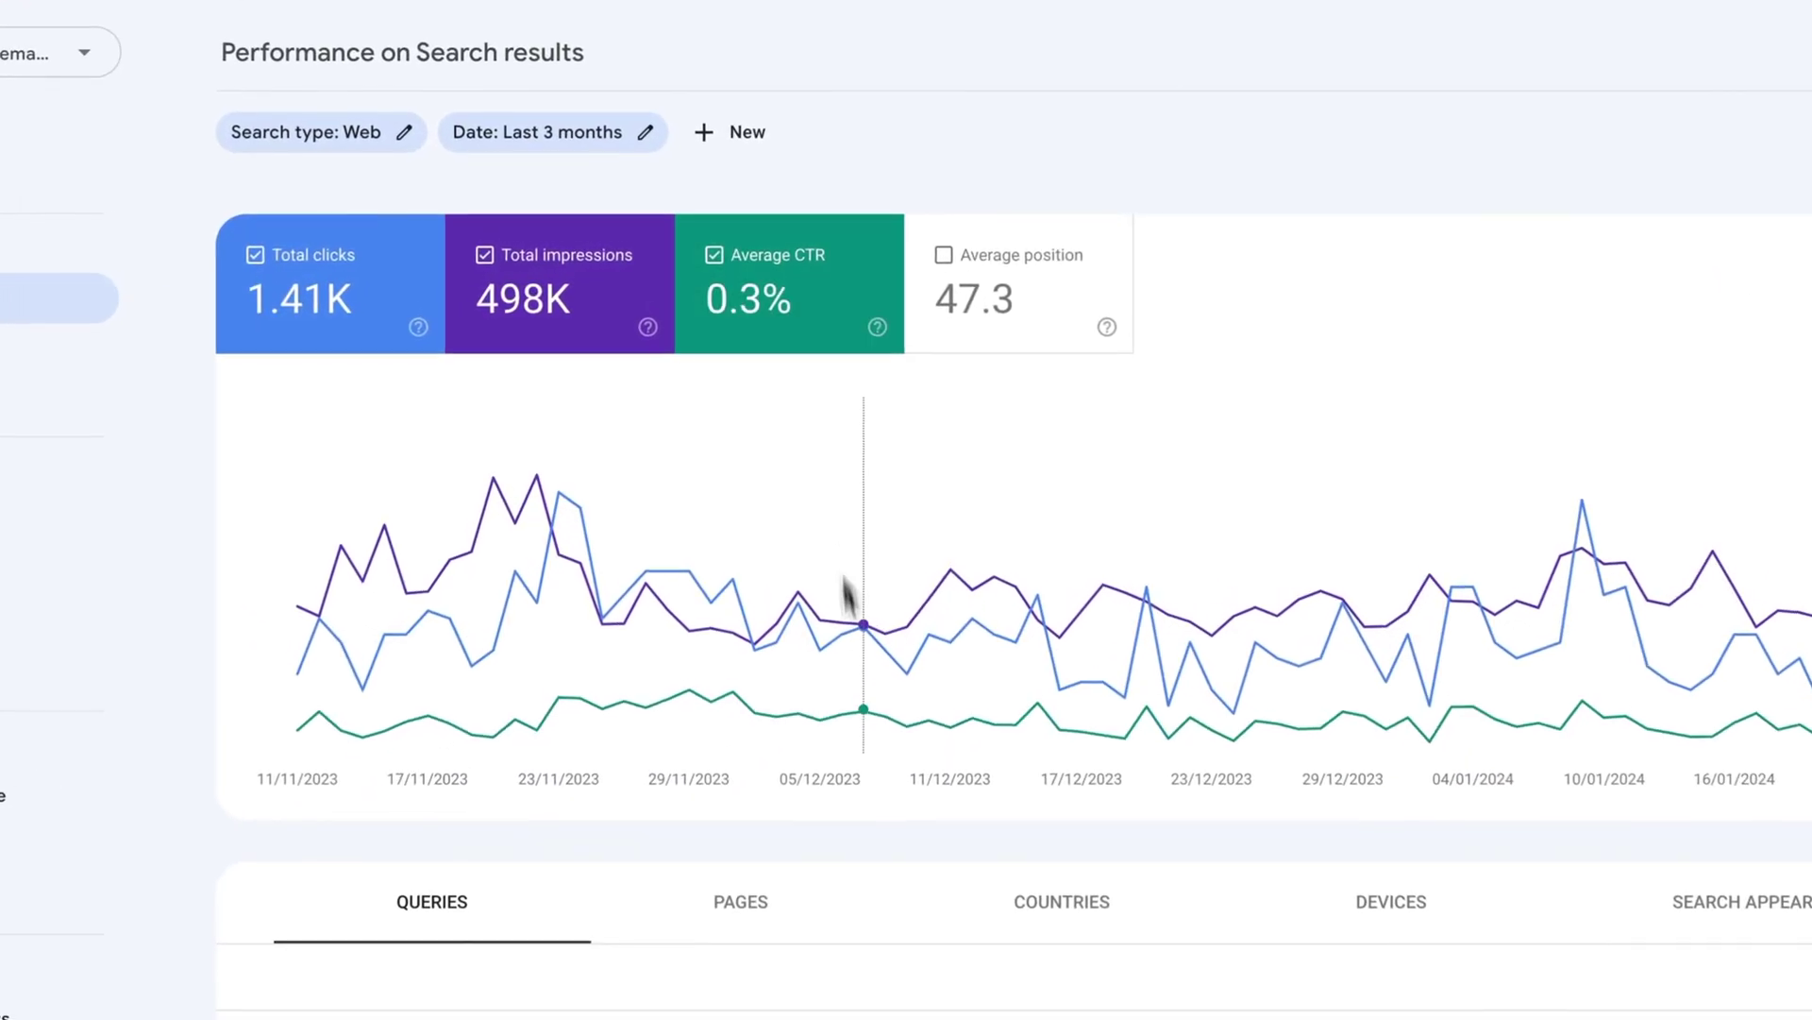
Break the Search Console performance report down by page, then highlight the 999 Enterprise monthly price.
scroll(859, 680, down, 3)
click(710, 613)
scroll(1133, 680, down, 5)
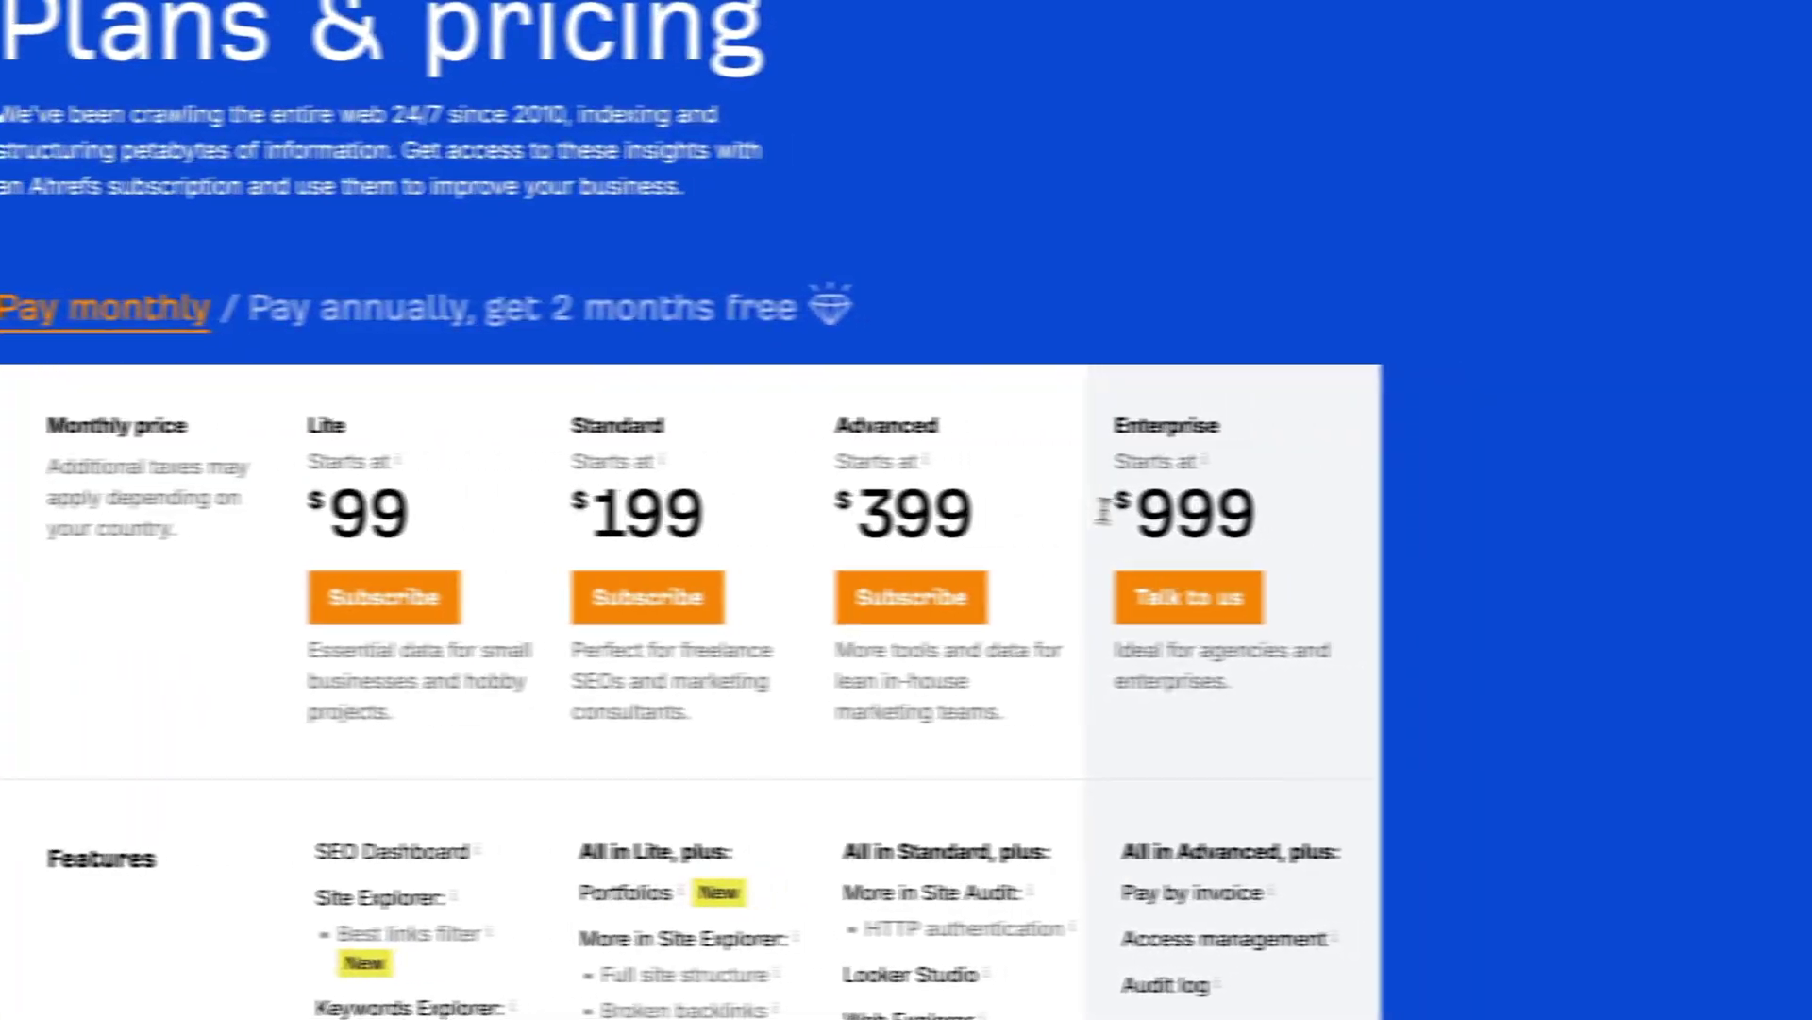
double_click(1515, 510)
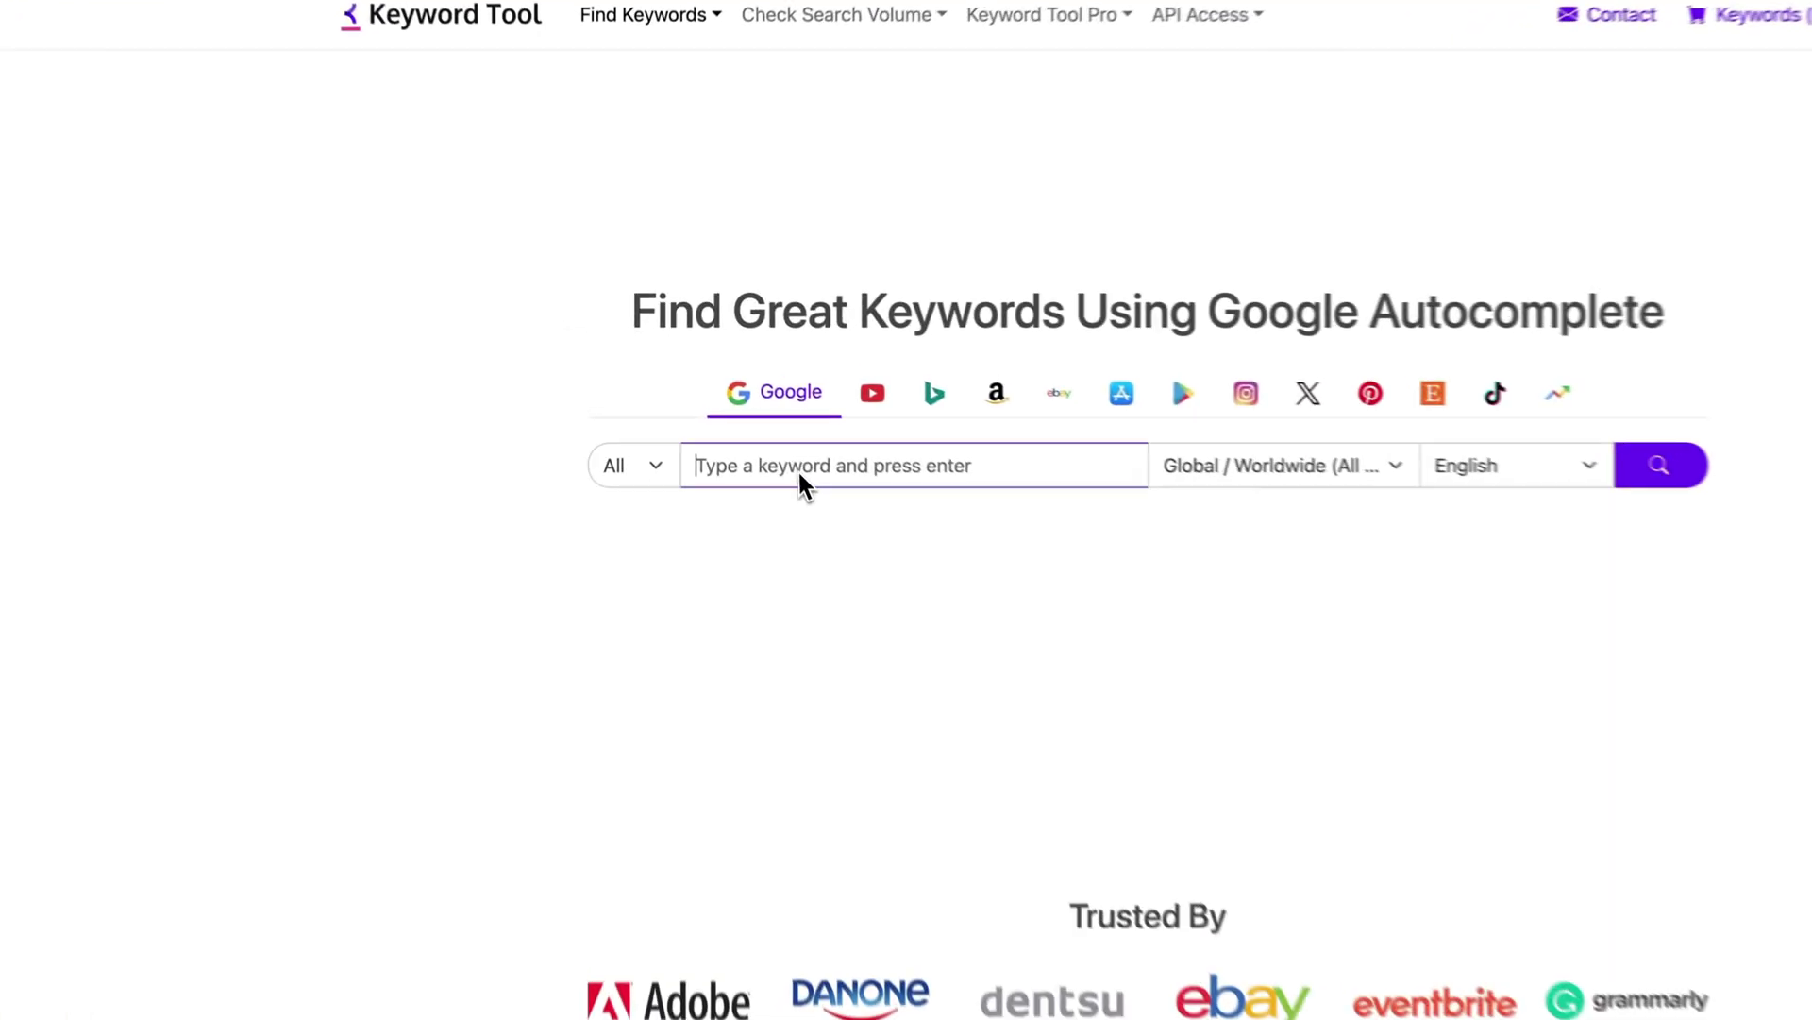
Search Keyword Tool for 'furniture shopping' and review the Google suggestions.
text(furniture sho)
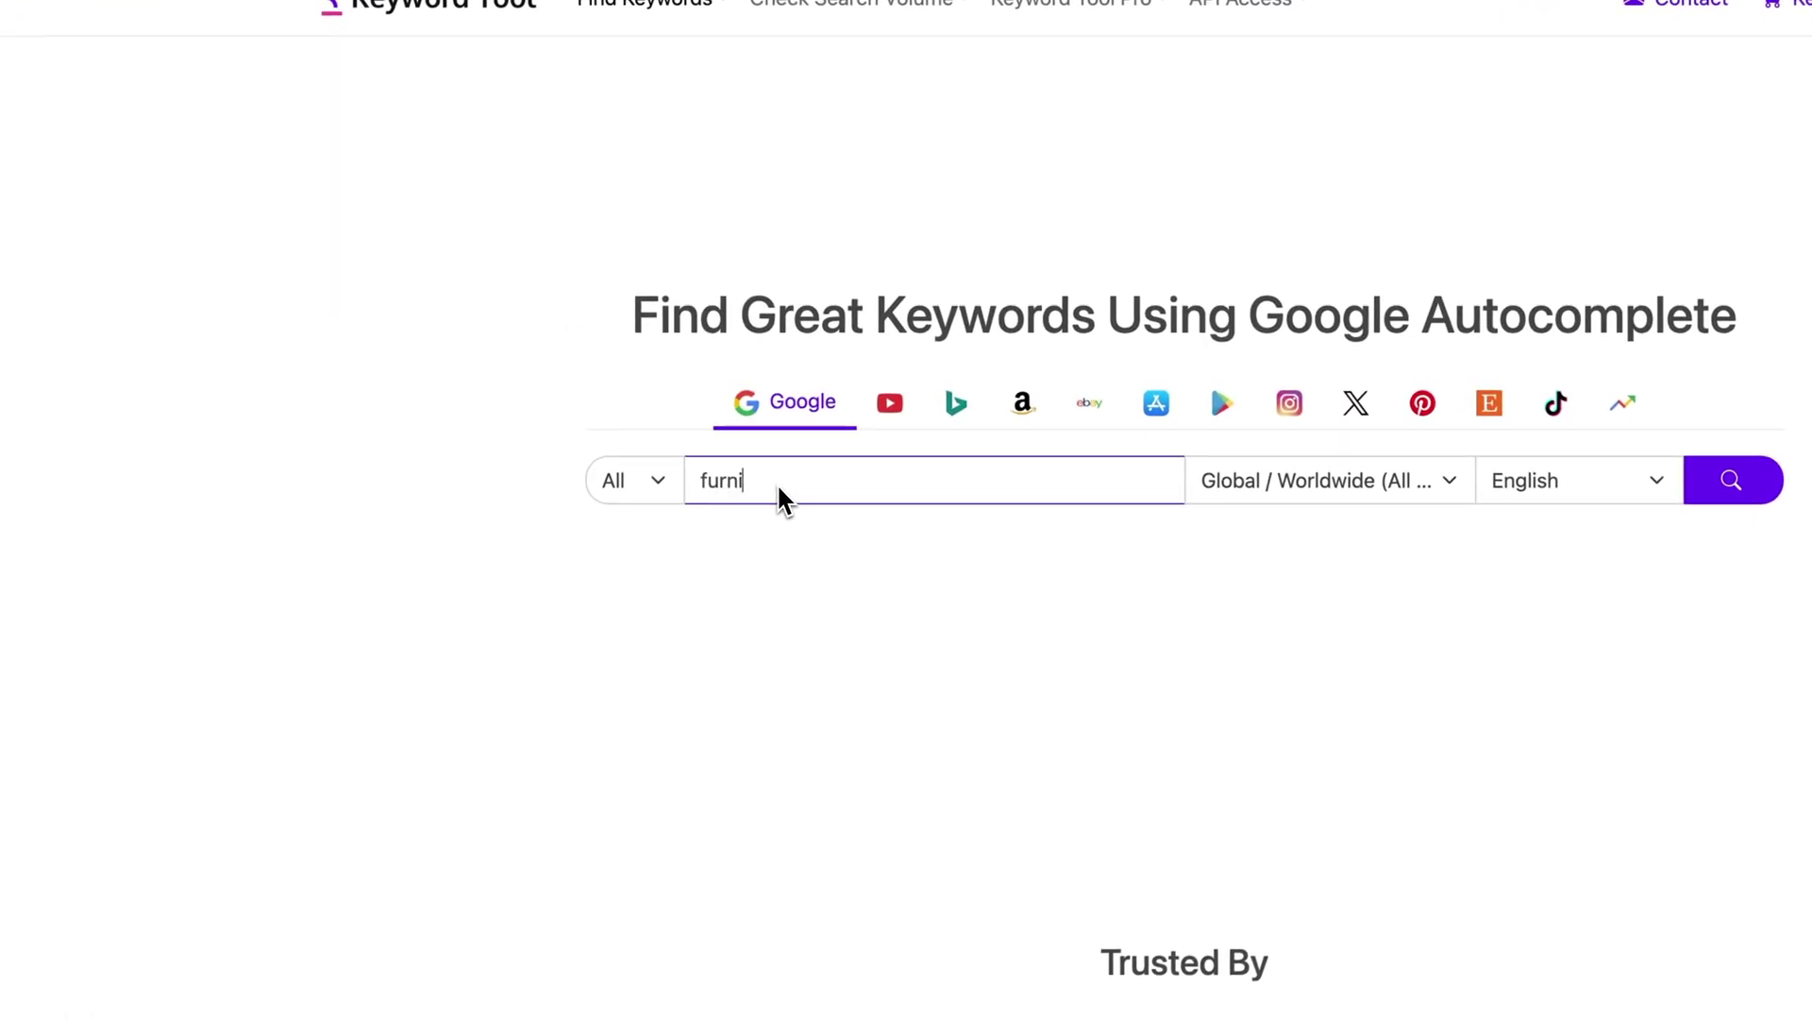
text(pping)
key(Return)
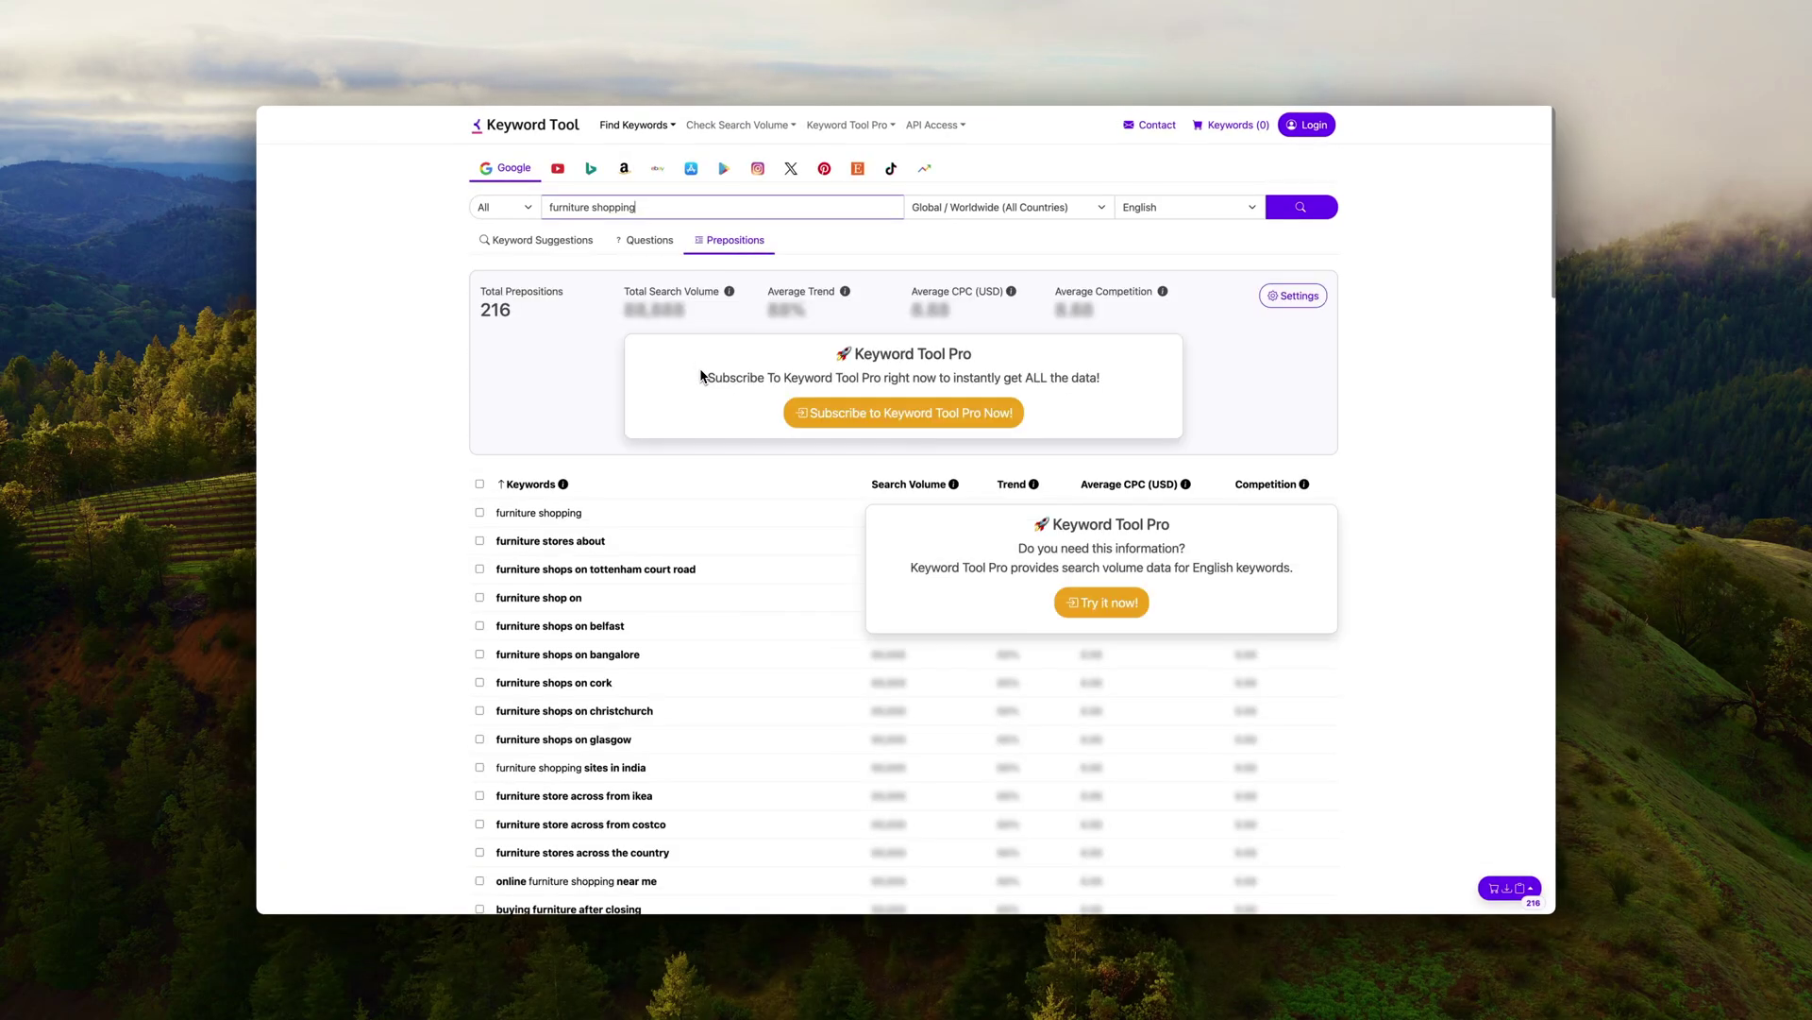
scroll(699, 375, down, 3)
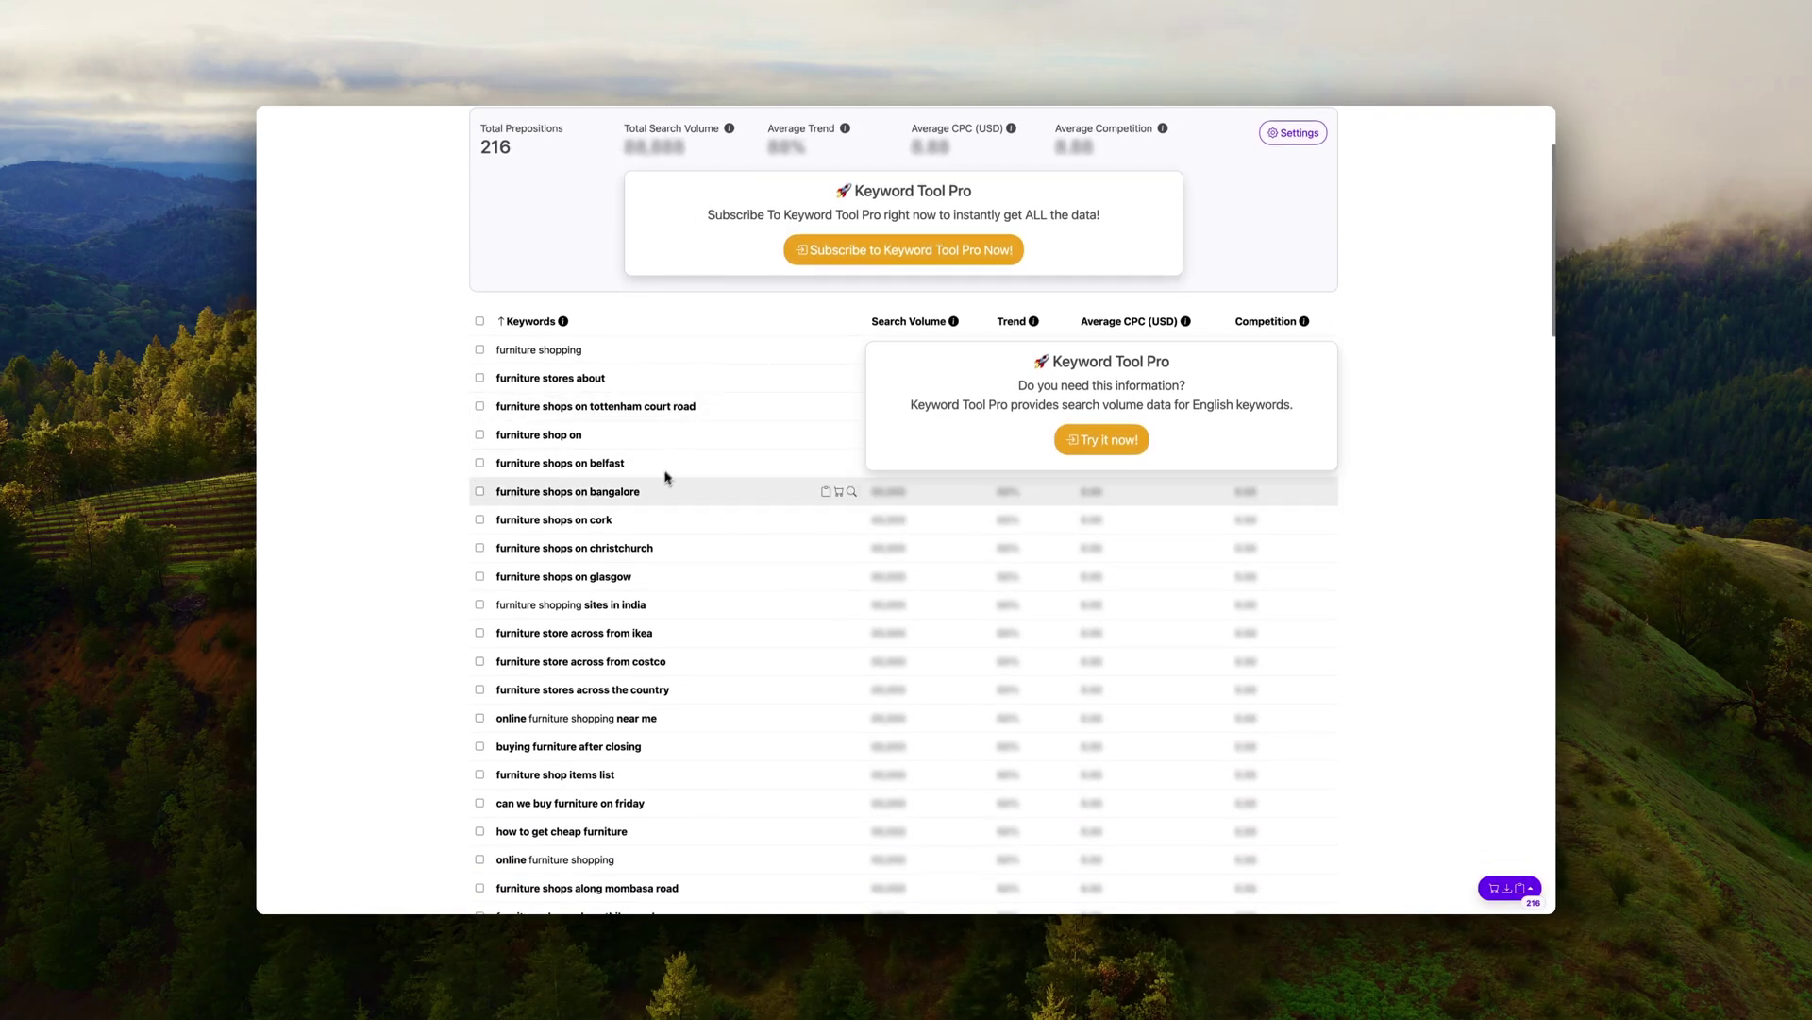
scroll(736, 487, down, 1)
scroll(661, 500, up, 1)
scroll(605, 533, up, 3)
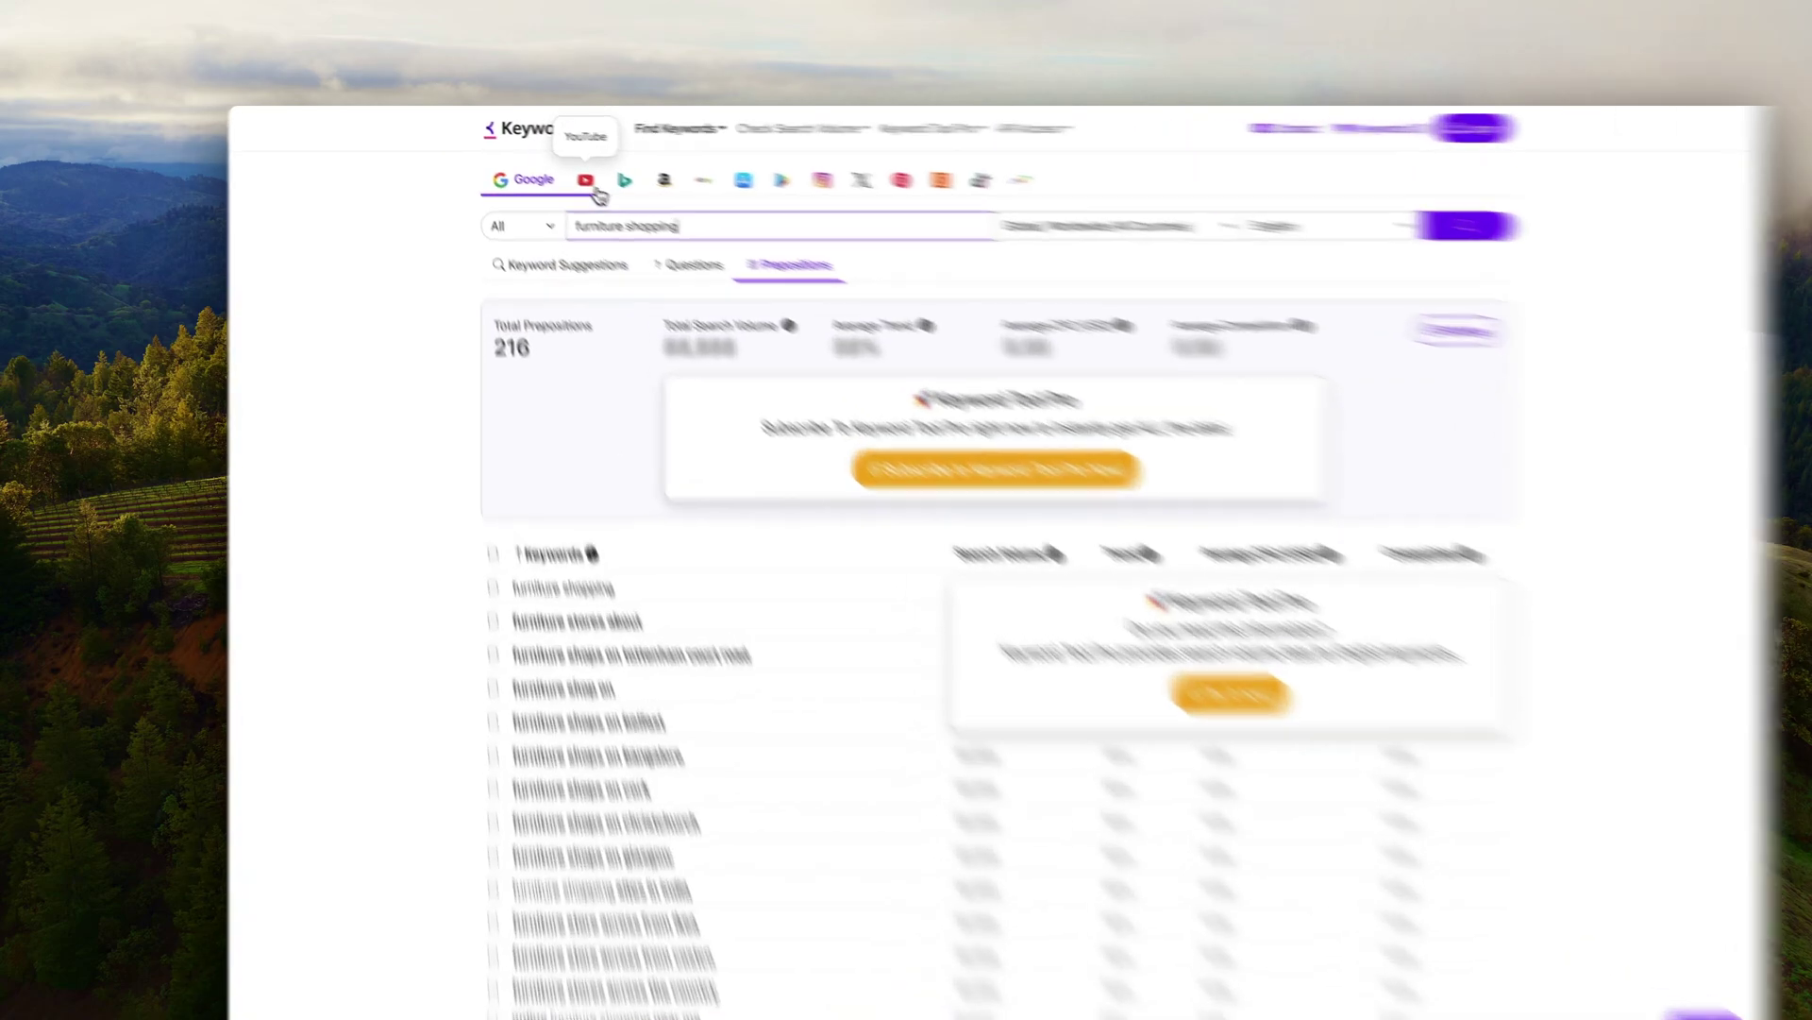
Switch the keyword source to YouTube, then to Bing, reviewing each list of suggestions.
click(570, 176)
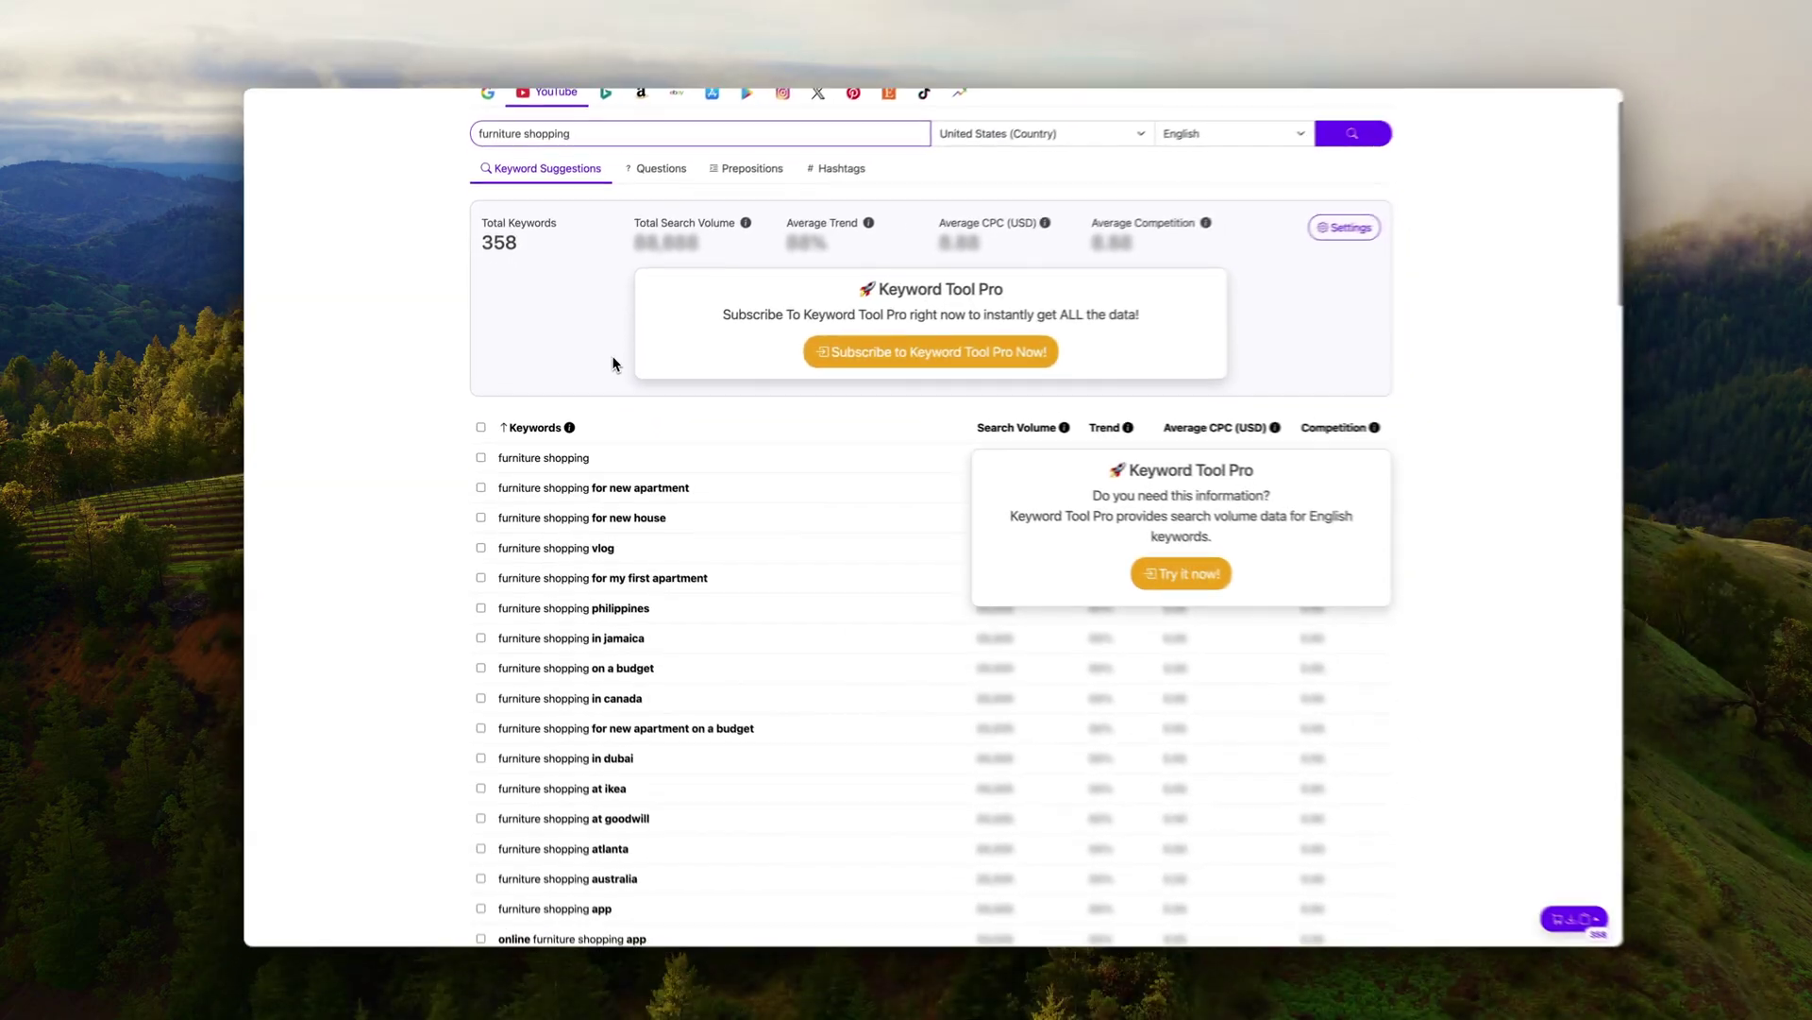
scroll(789, 699, down, 4)
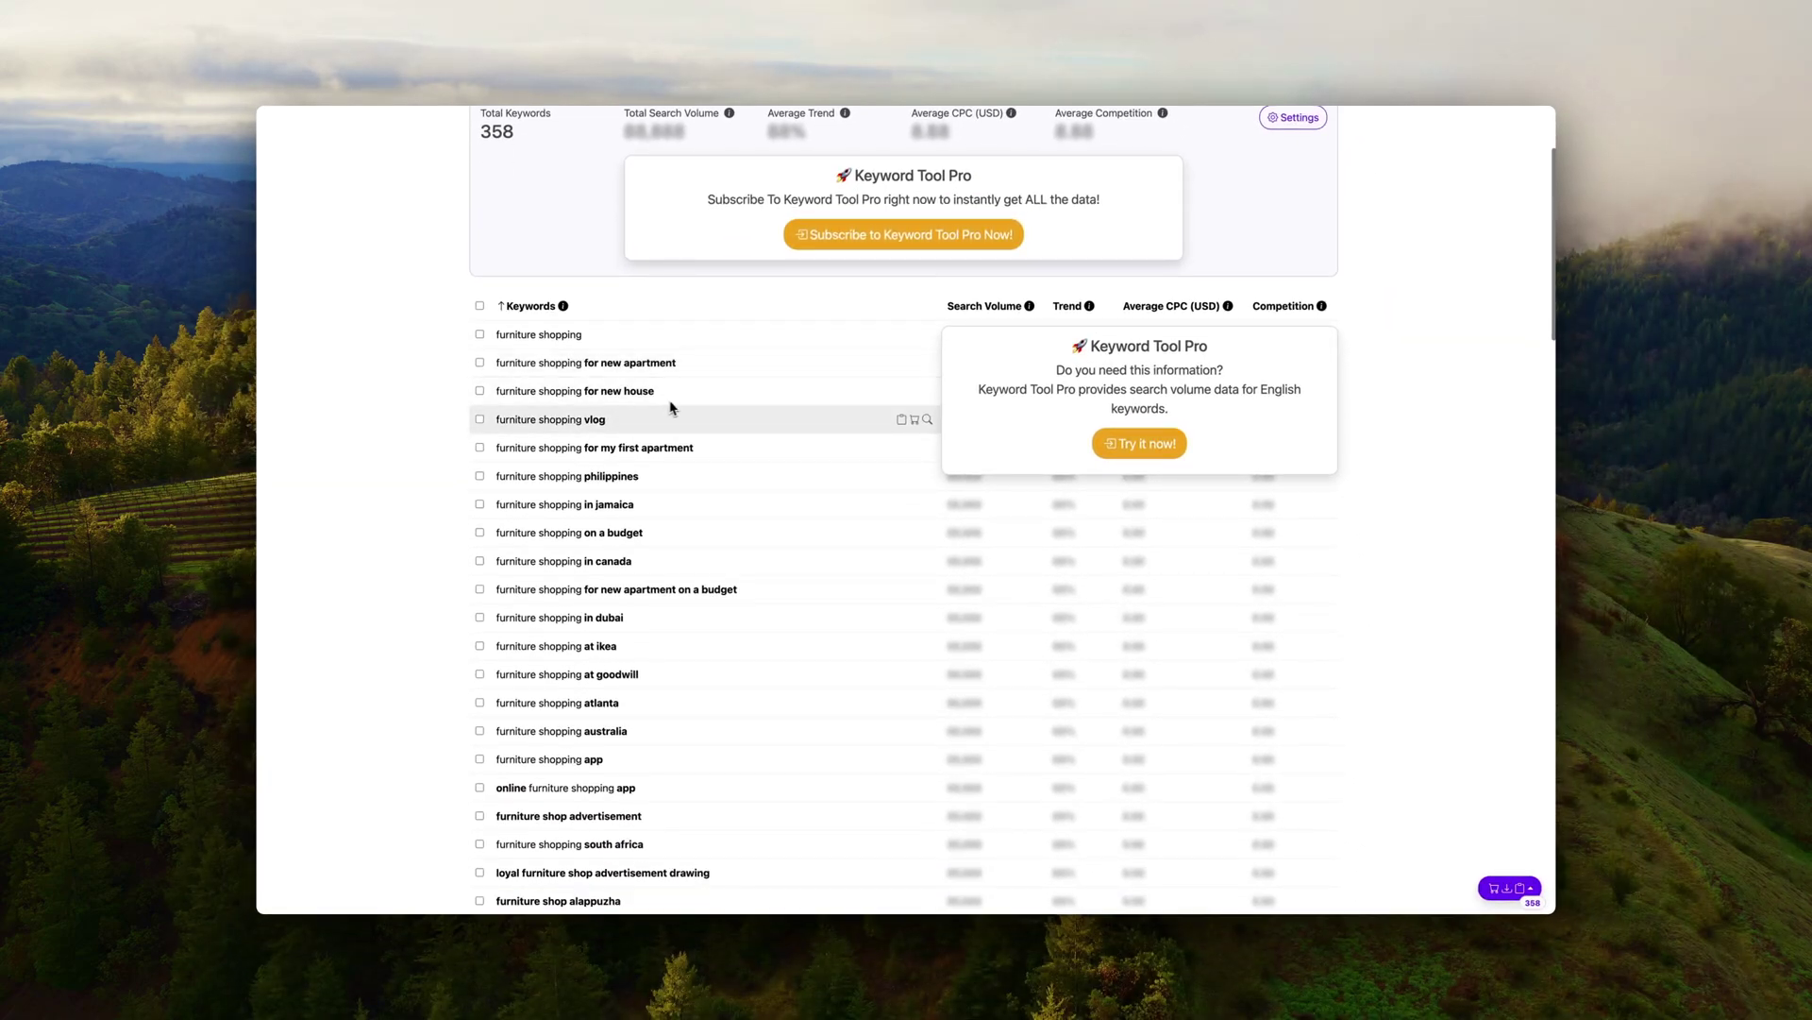
scroll(688, 485, down, 2)
scroll(702, 557, up, 6)
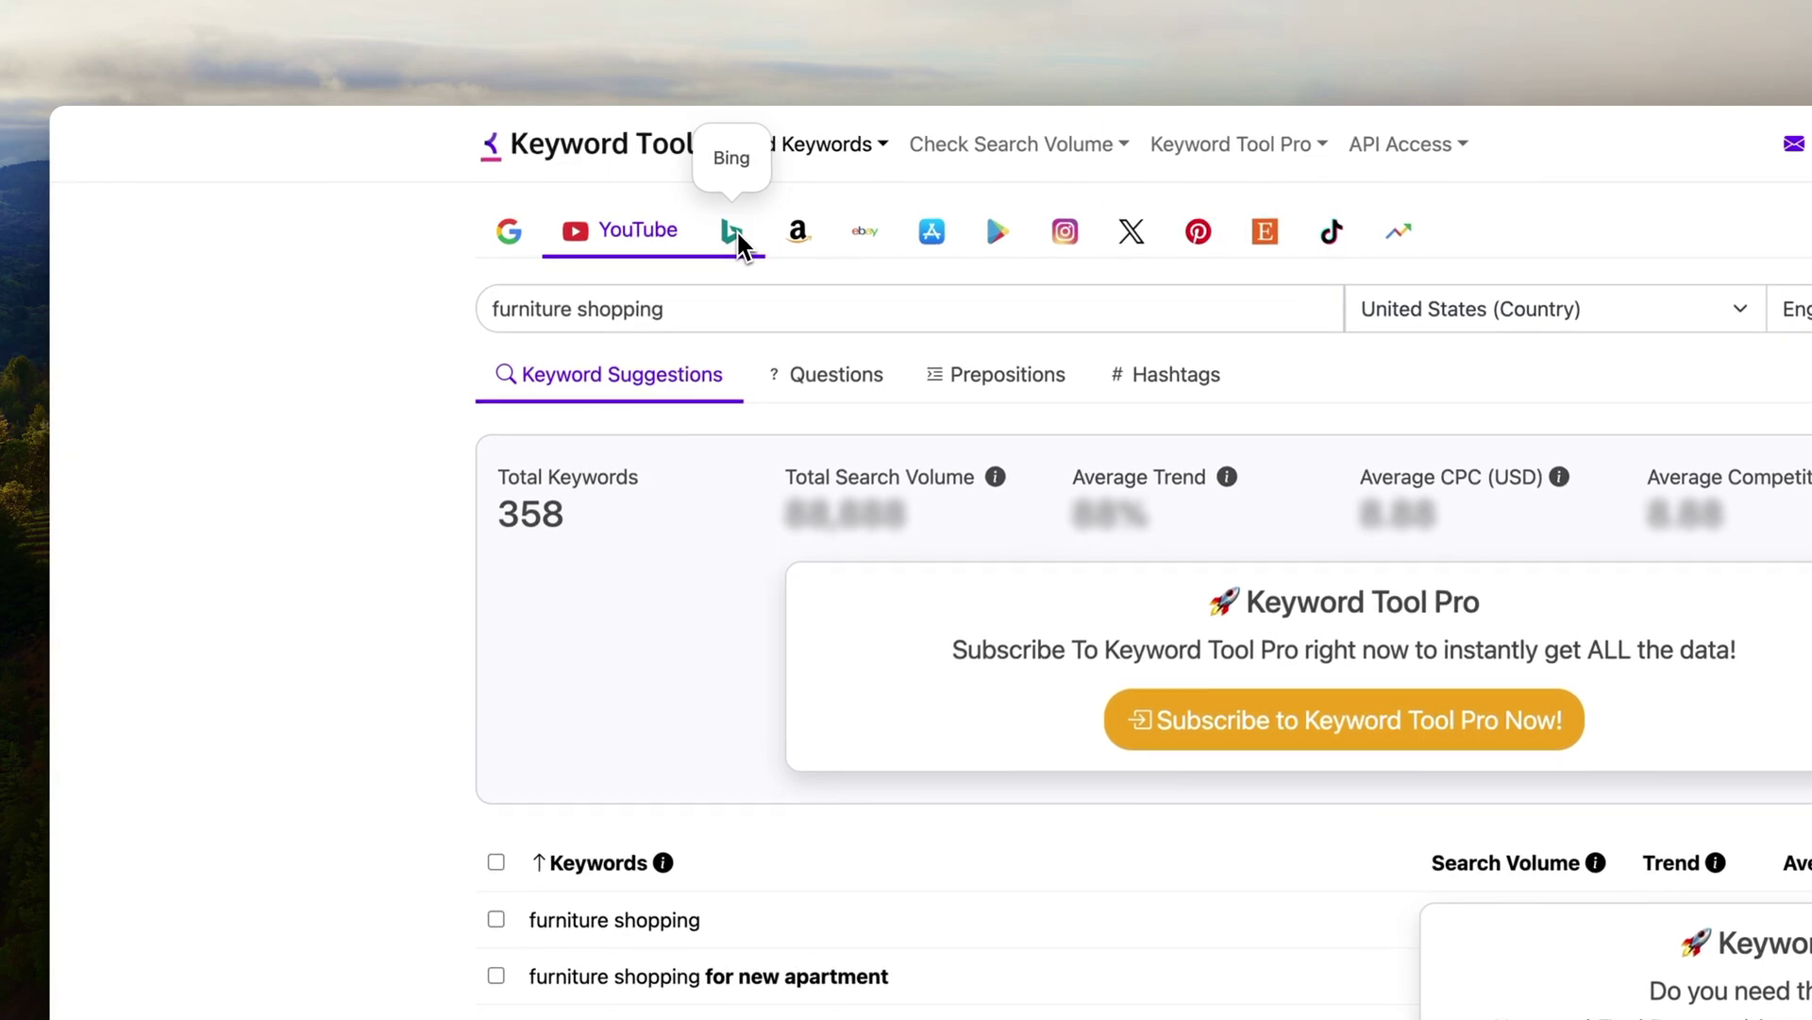
click(739, 247)
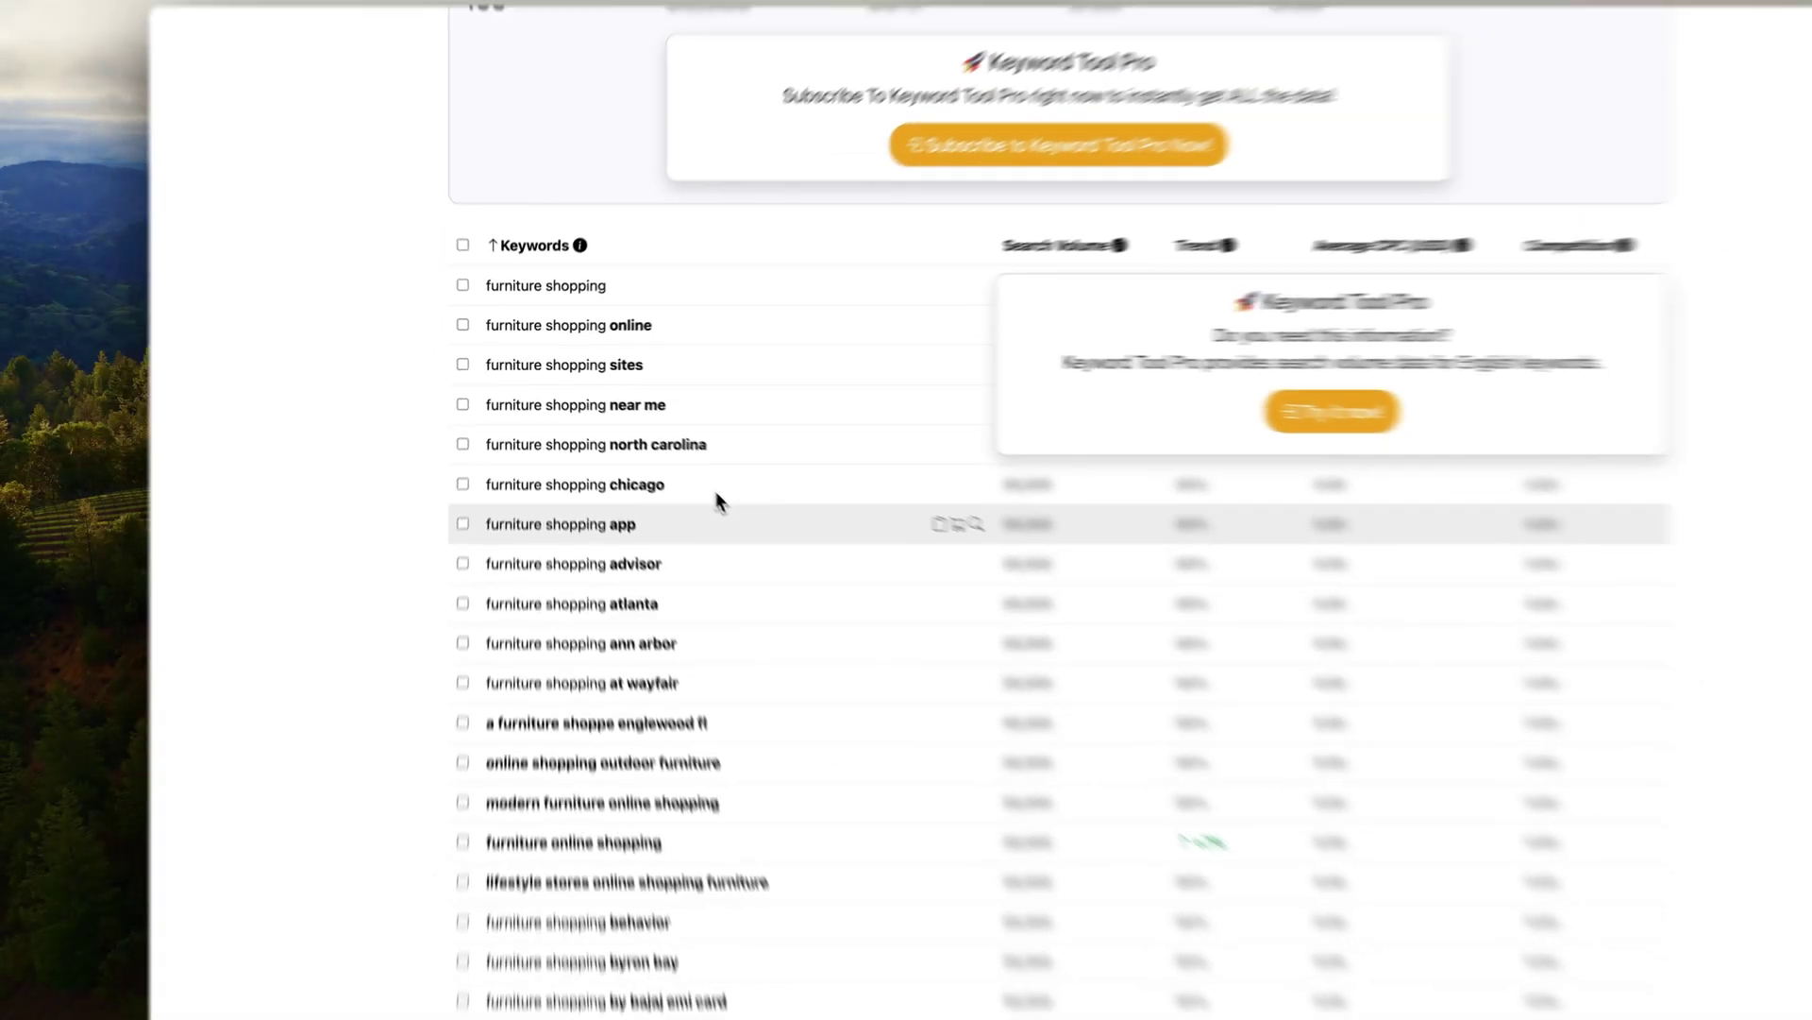
scroll(850, 698, down, 5)
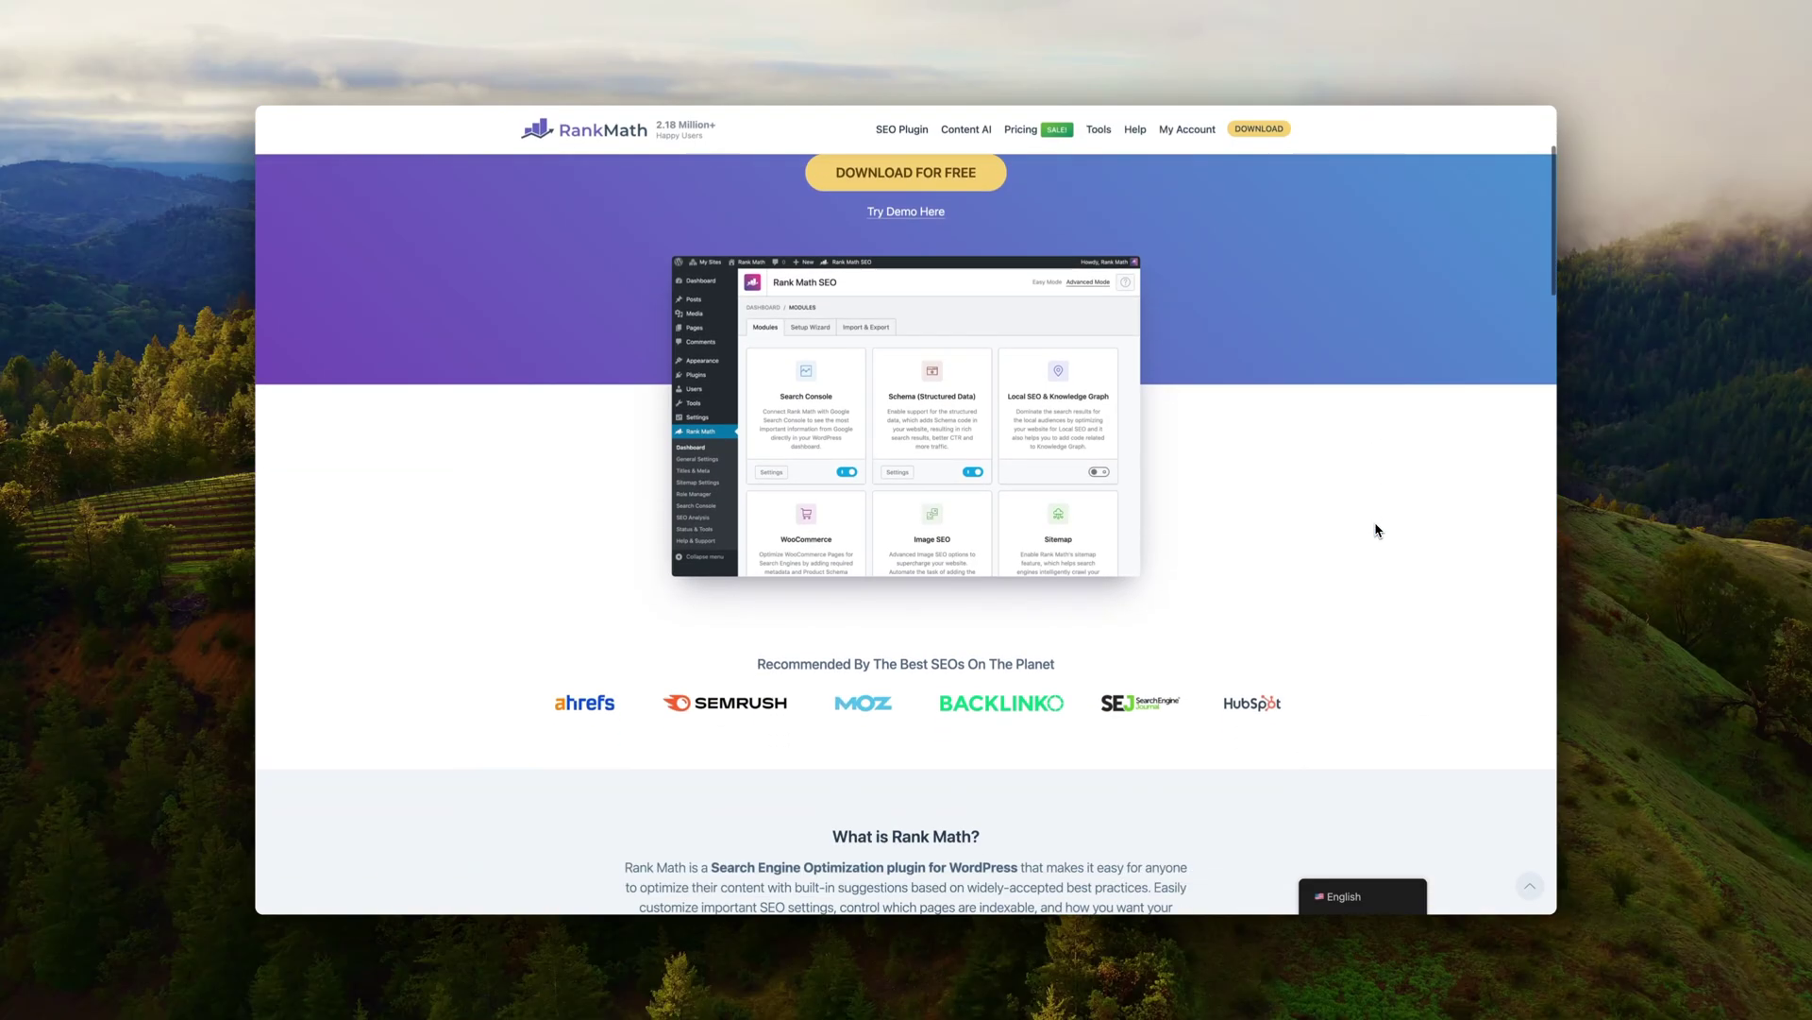
scroll(1376, 531, down, 8)
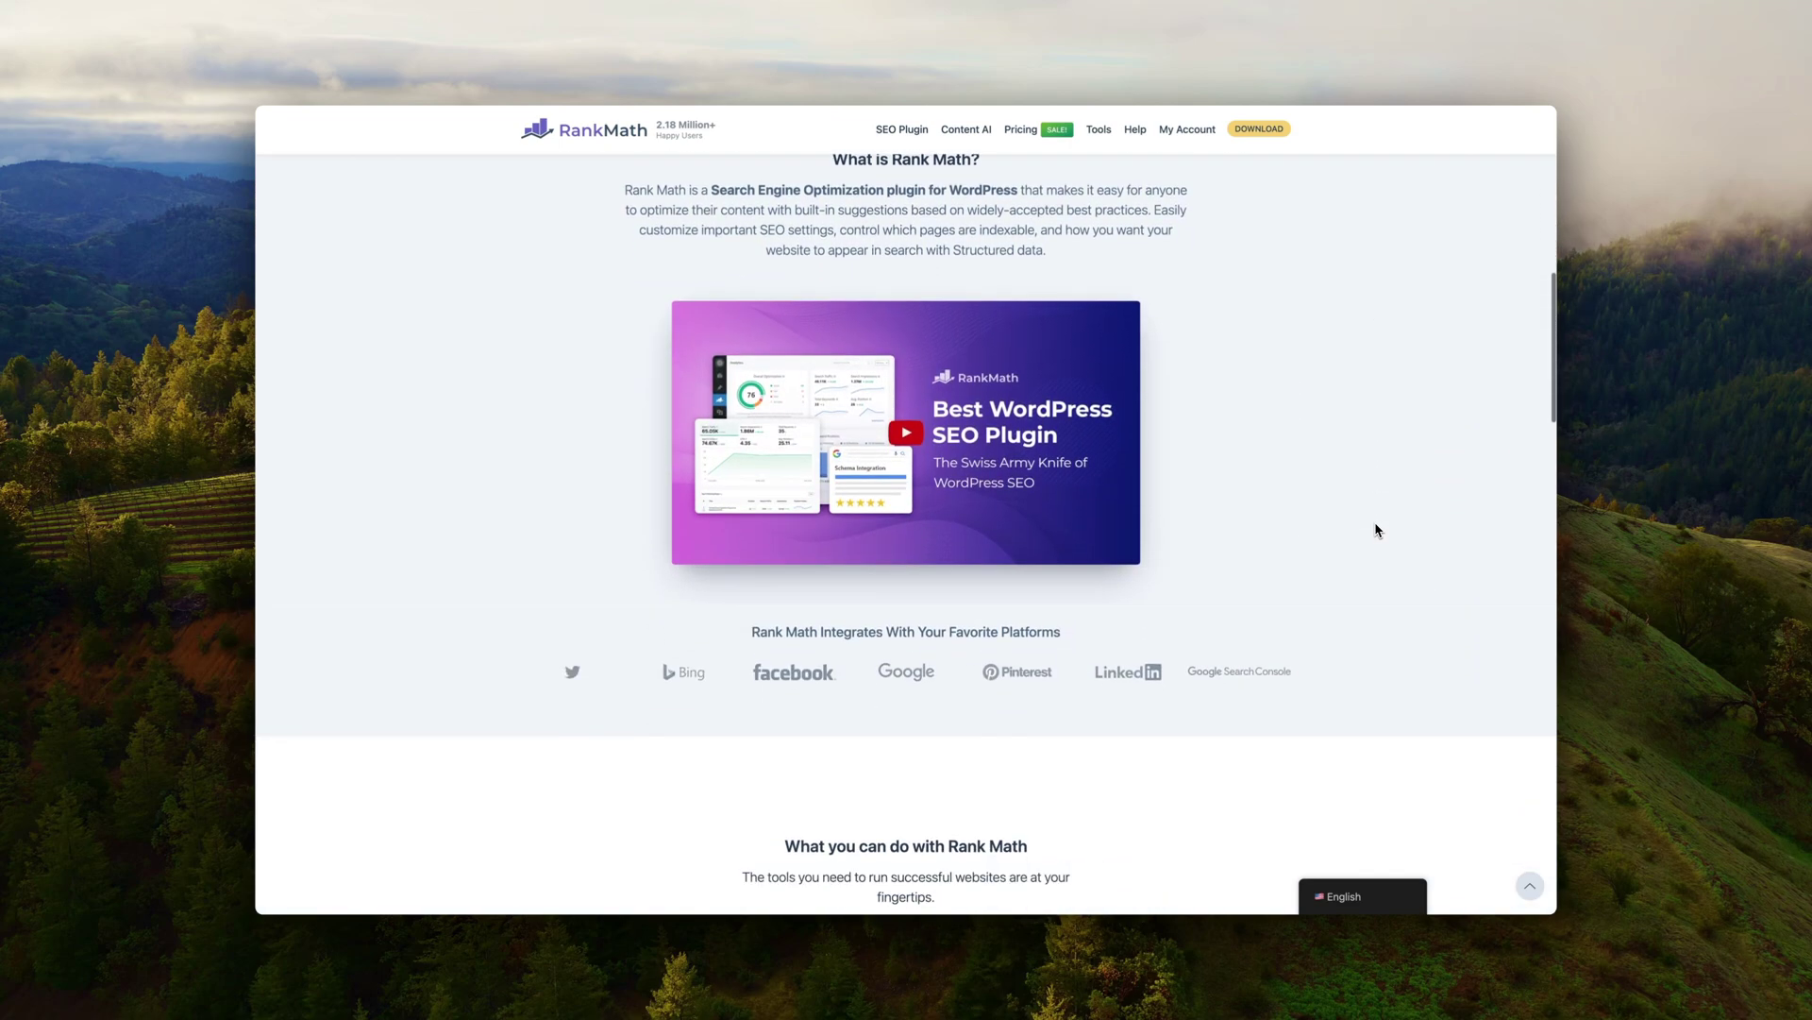
scroll(1377, 531, down, 2)
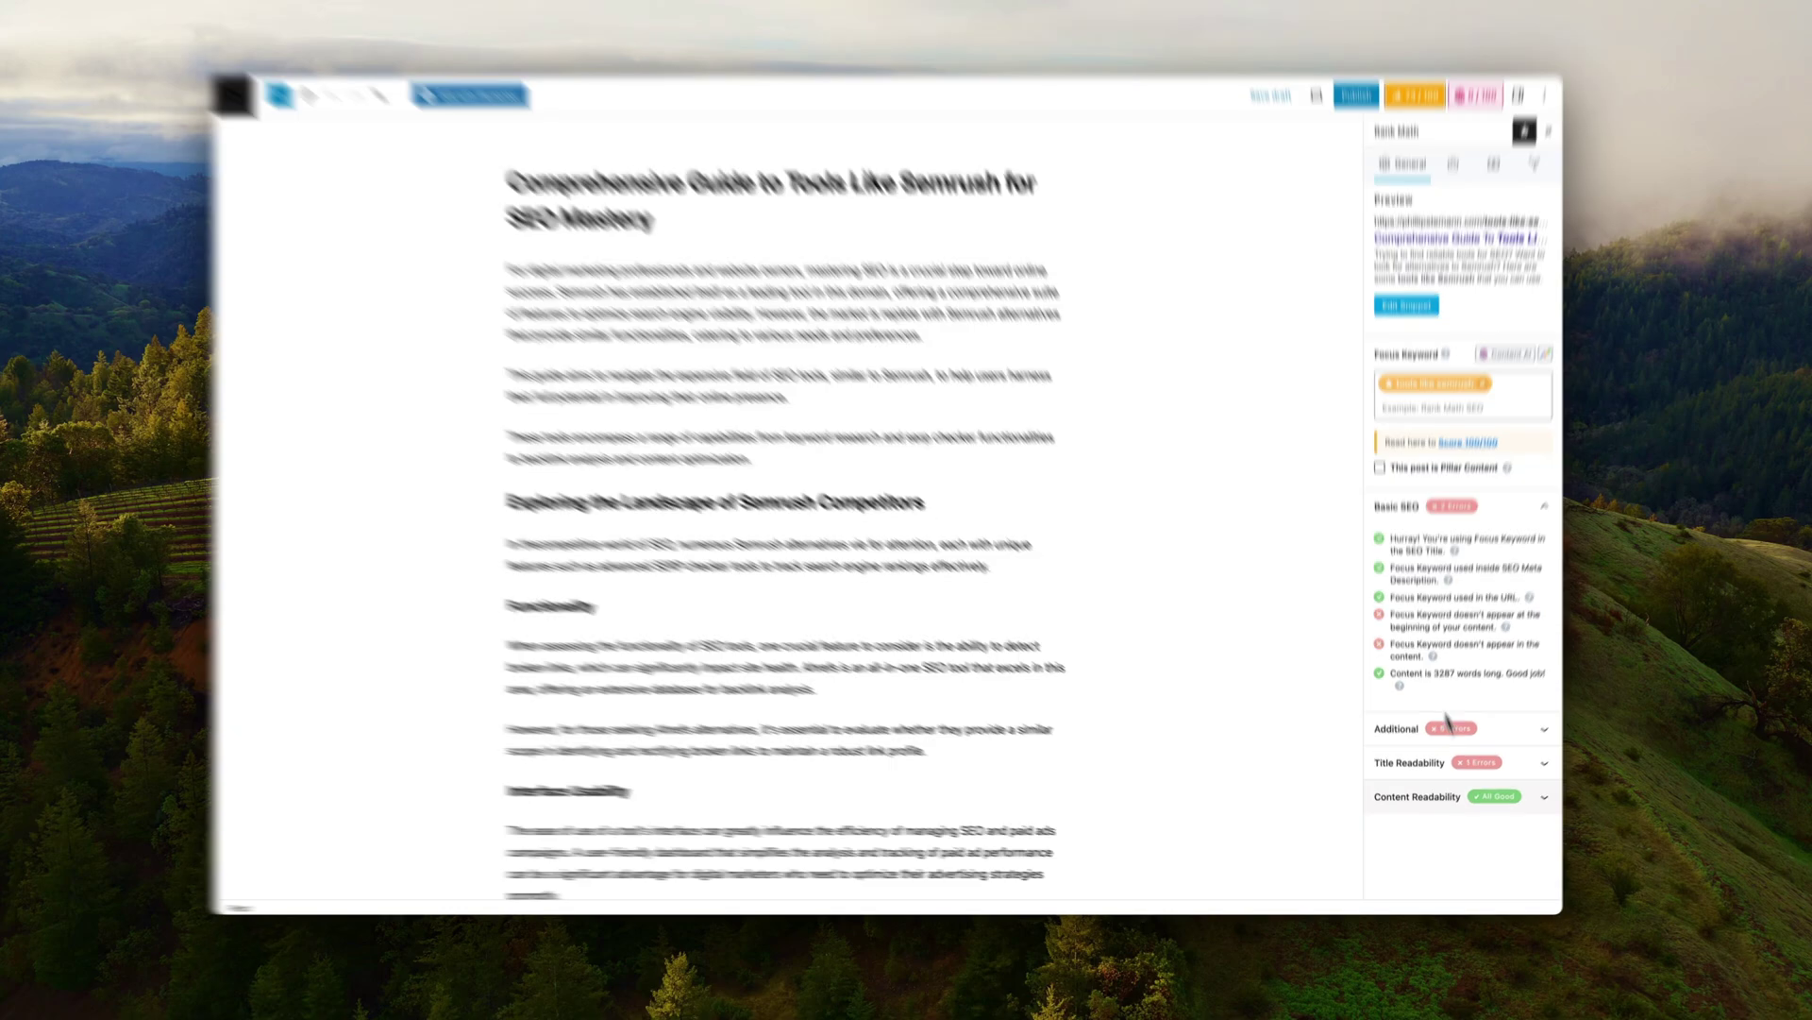
Expand the Additional, Title Readability and Content Readability checks, then view the Social Meta settings.
click(1540, 735)
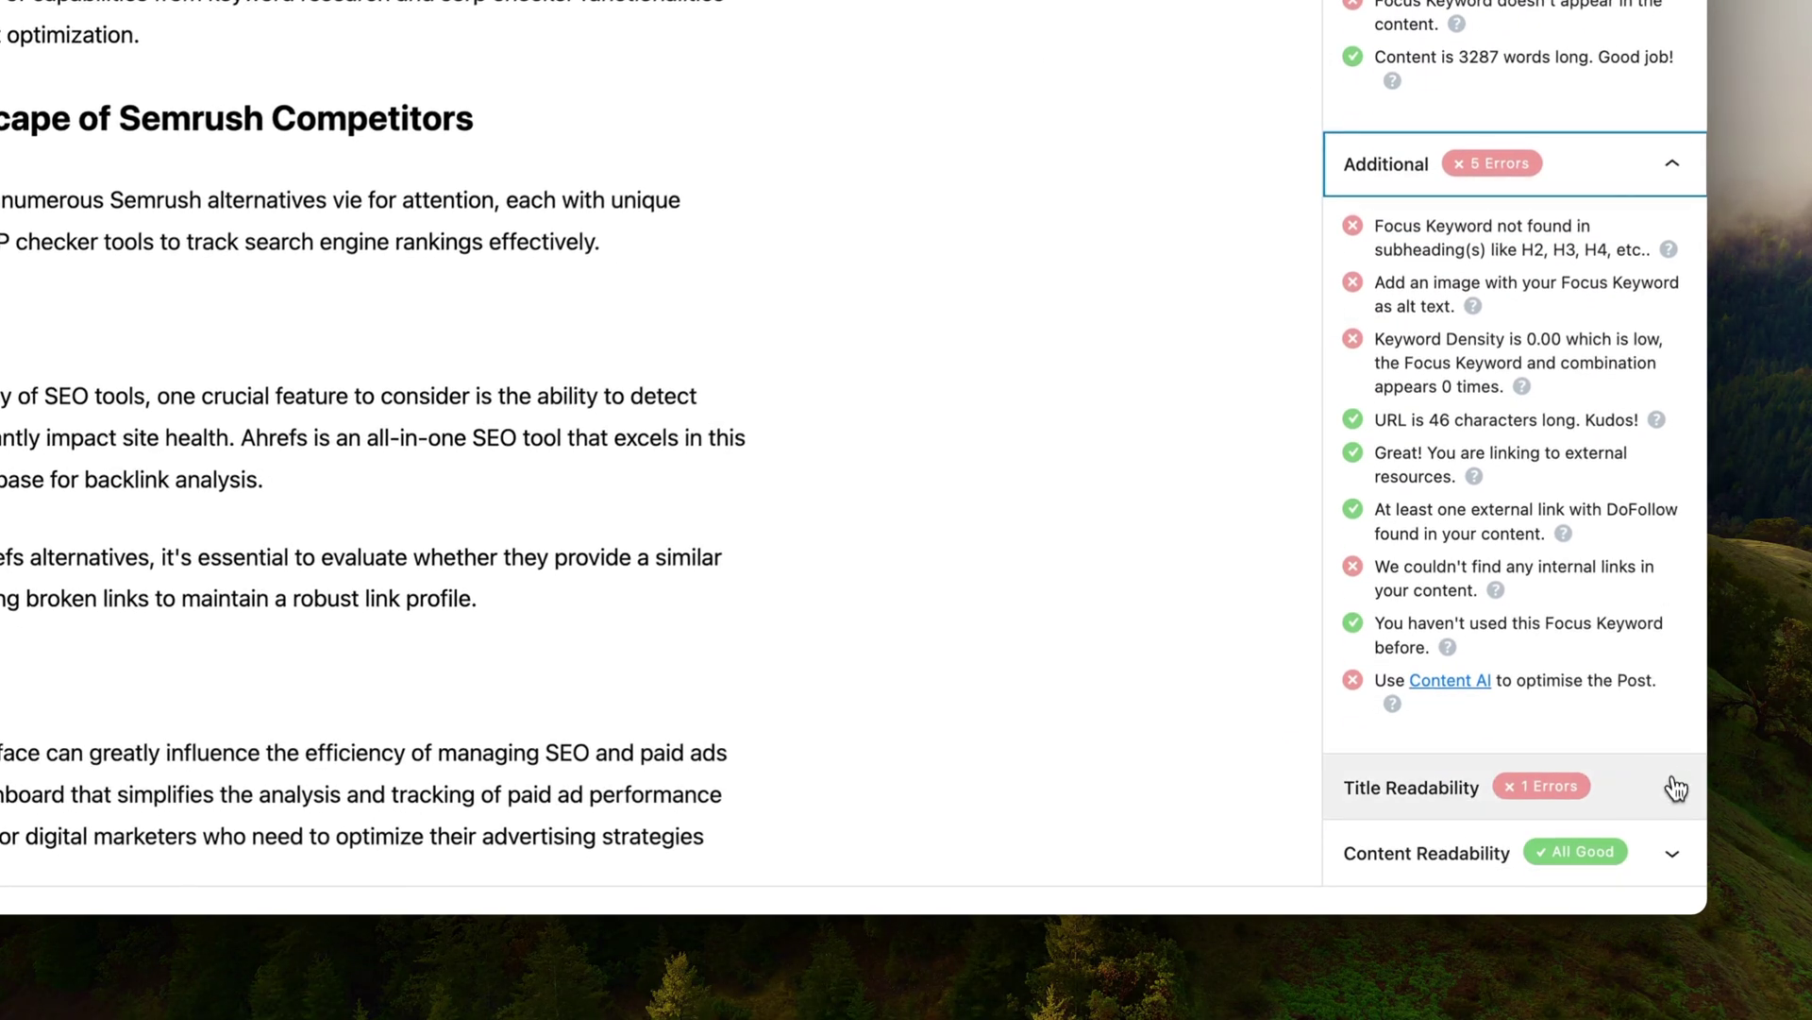
click(1671, 789)
click(1638, 853)
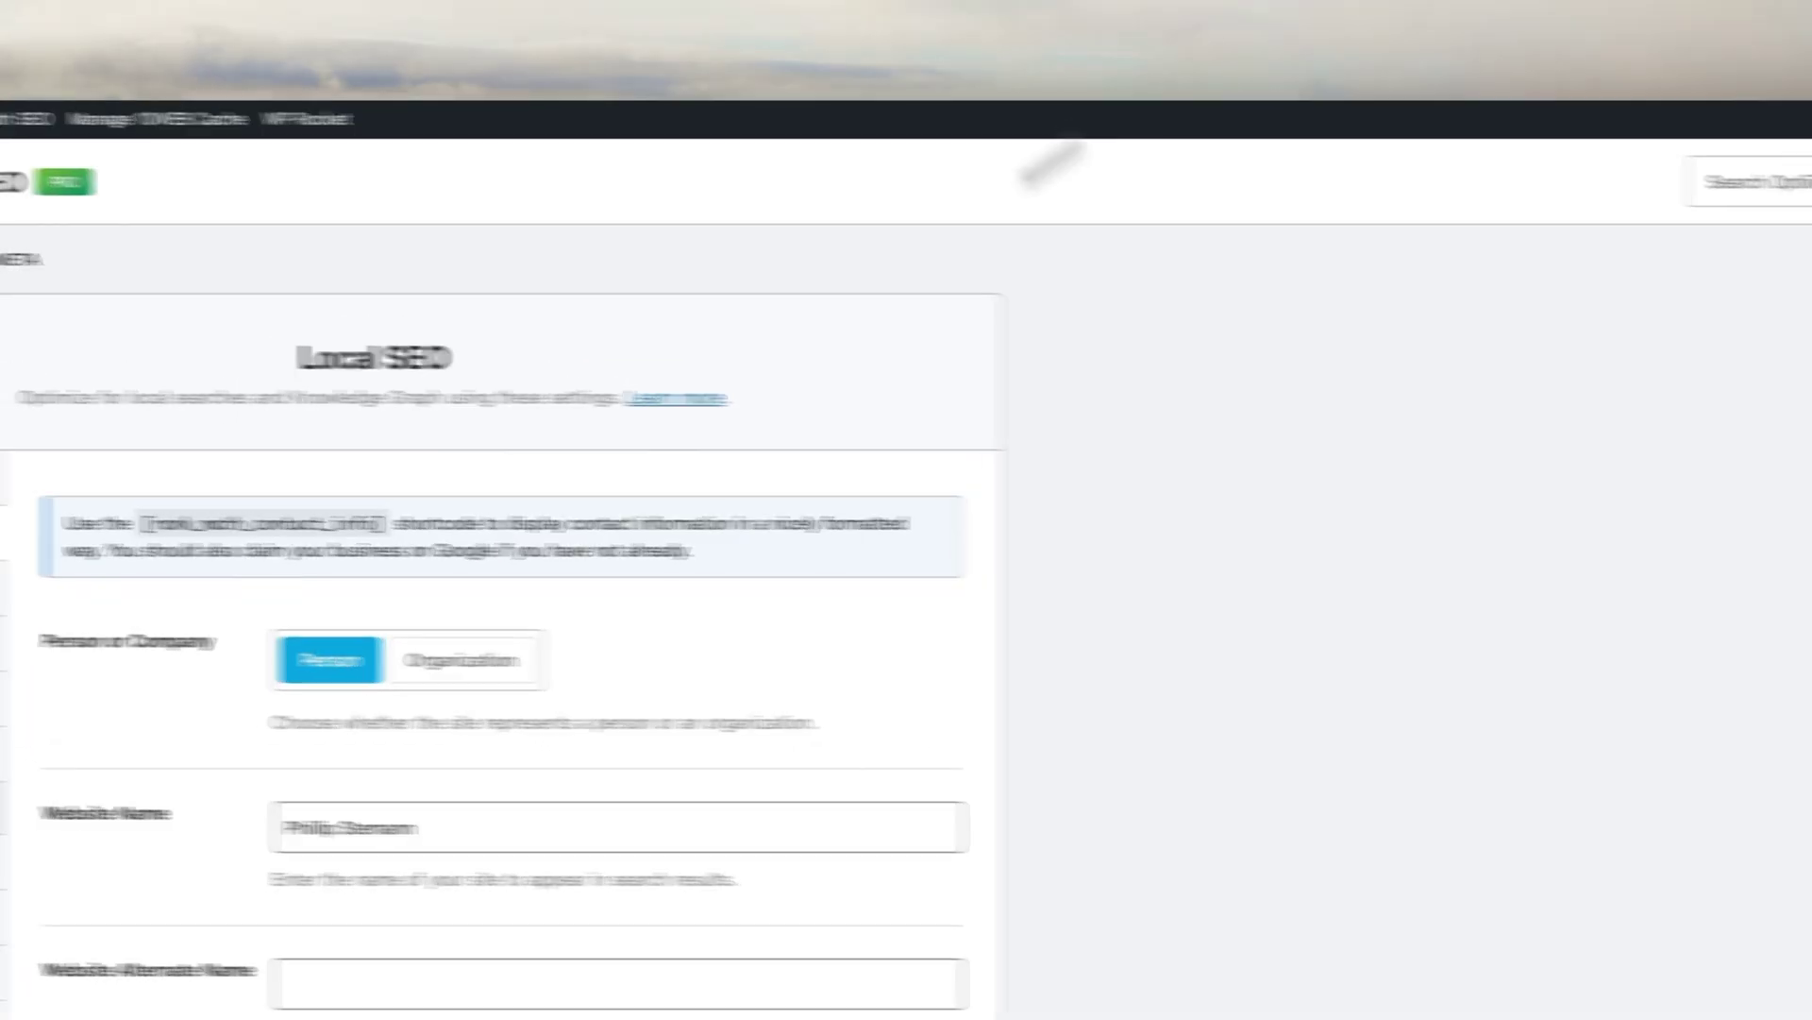
scroll(944, 737, down, 10)
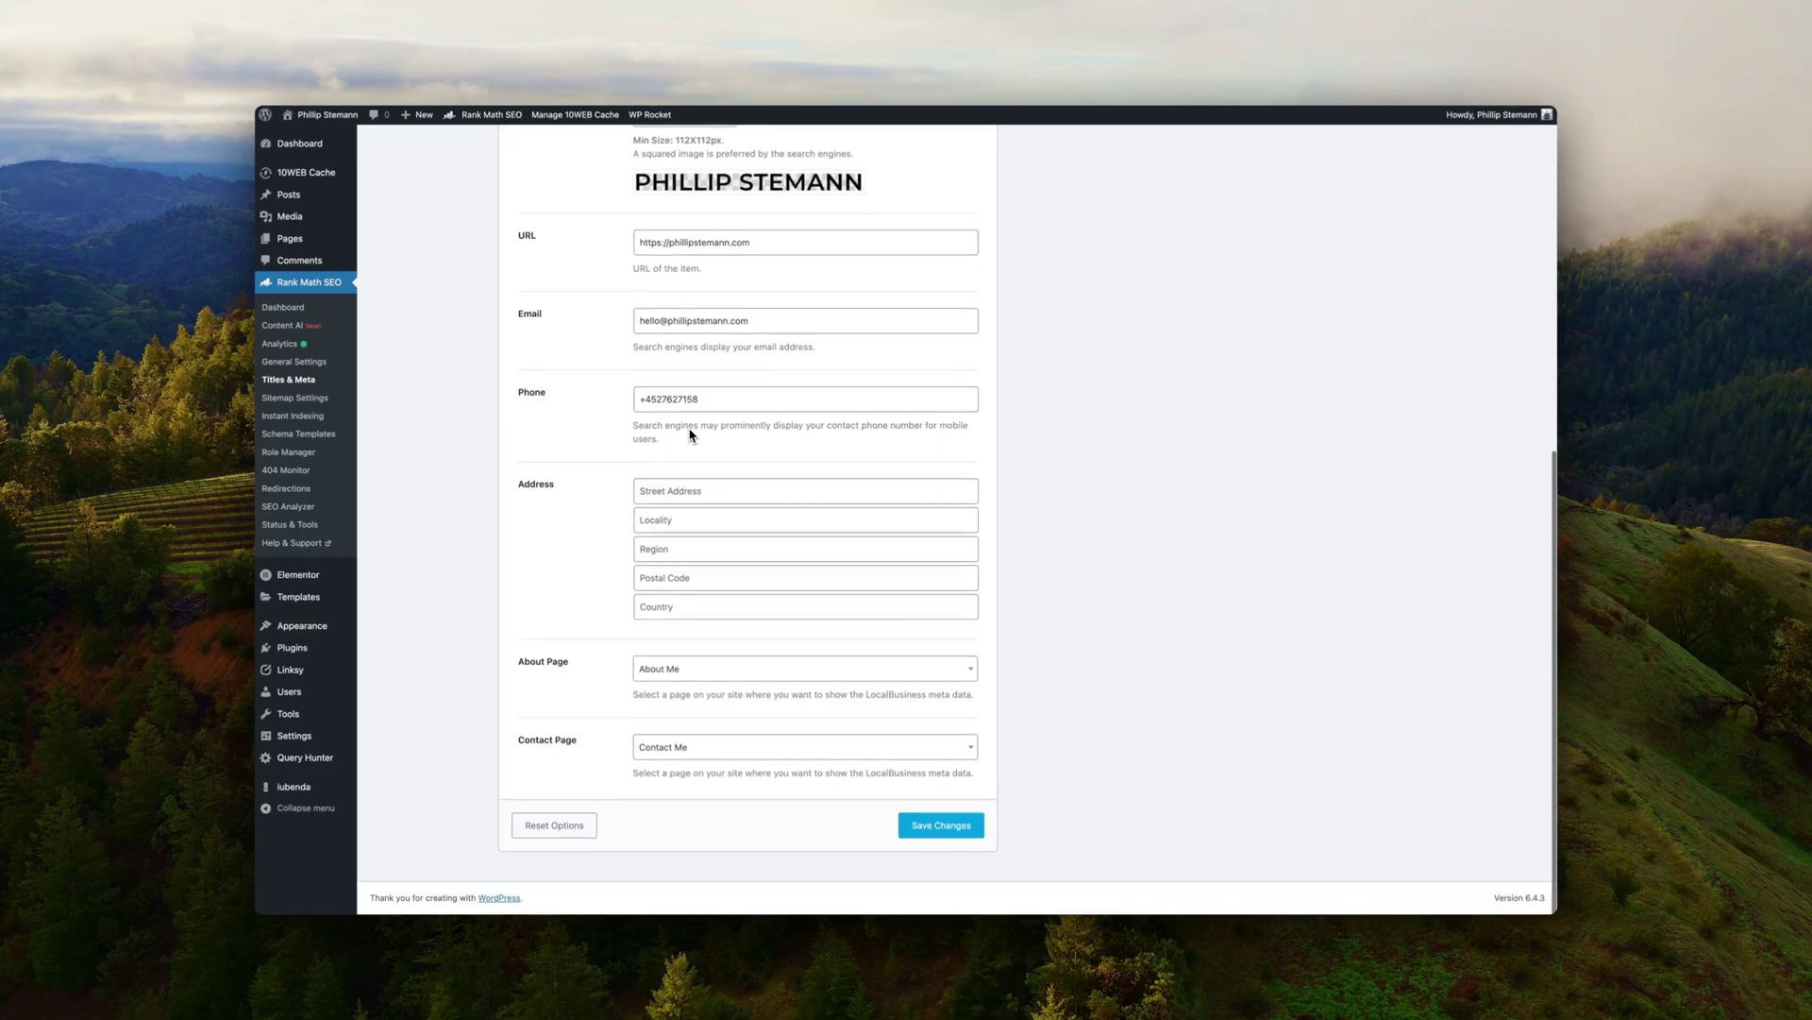
scroll(690, 434, up, 10)
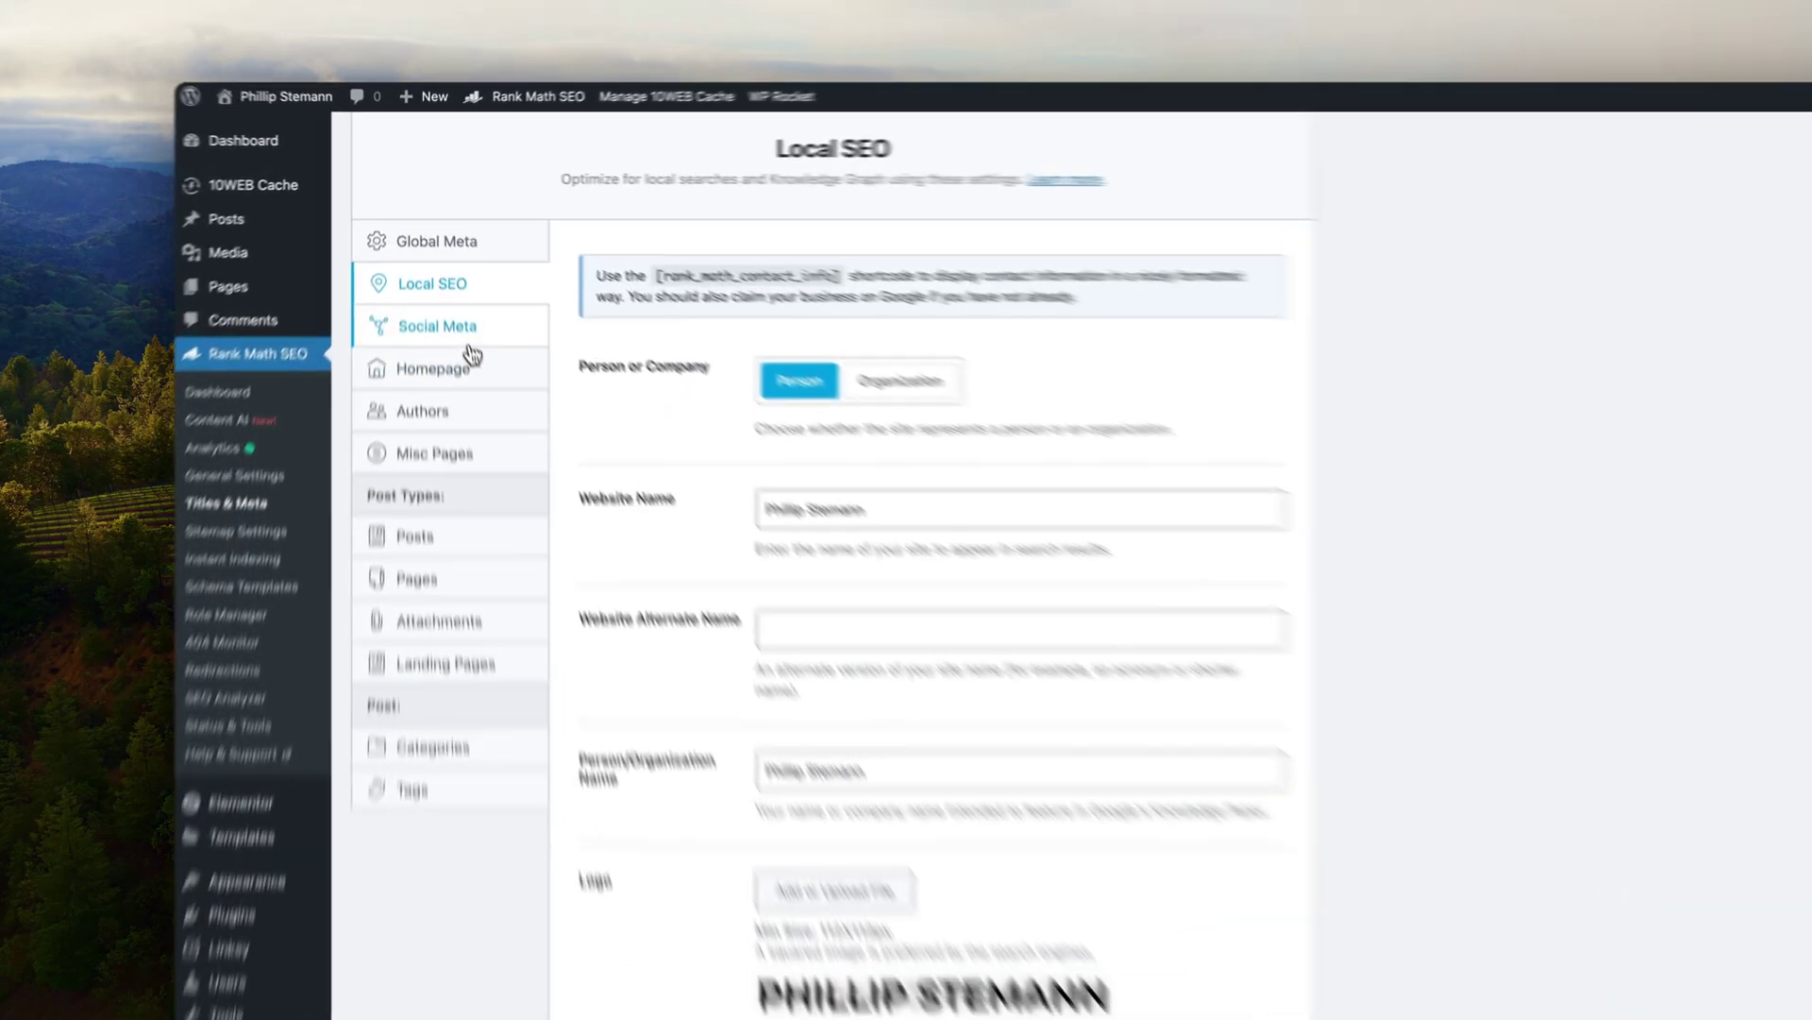
click(469, 345)
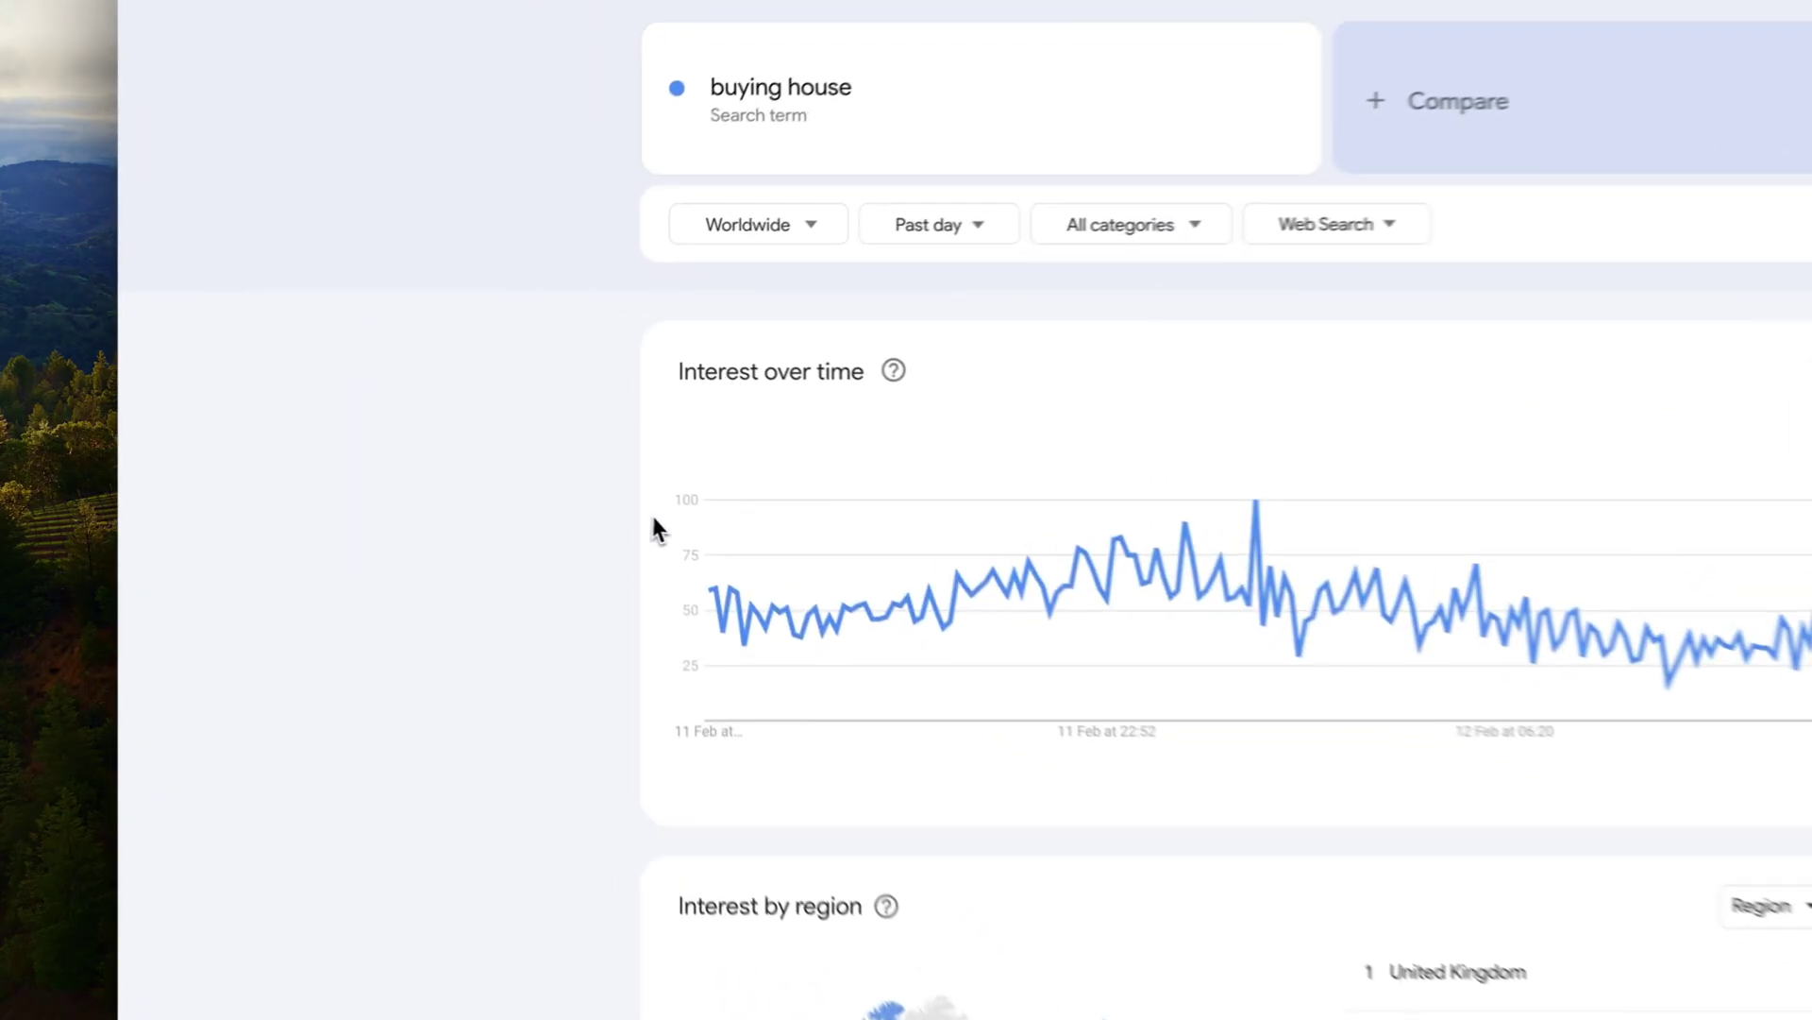
Set the time range to Past 12 months and add 'buying apartment' as a comparison term.
click(962, 217)
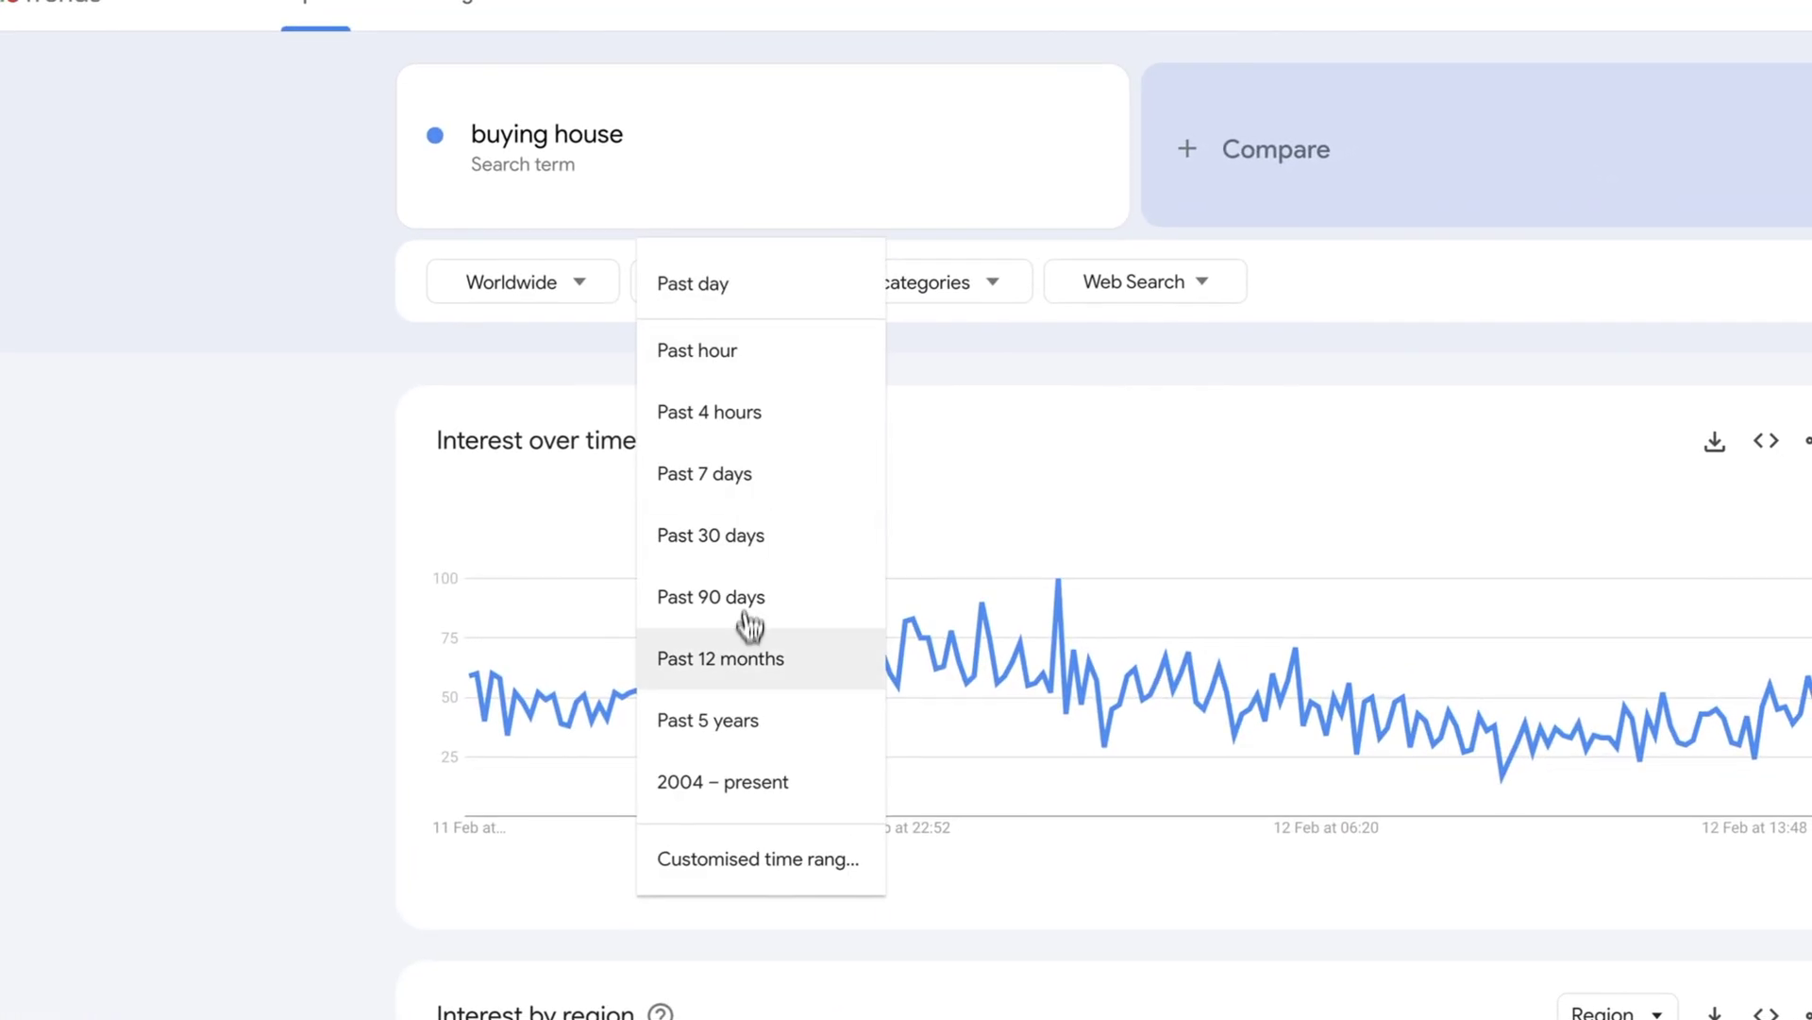
click(748, 653)
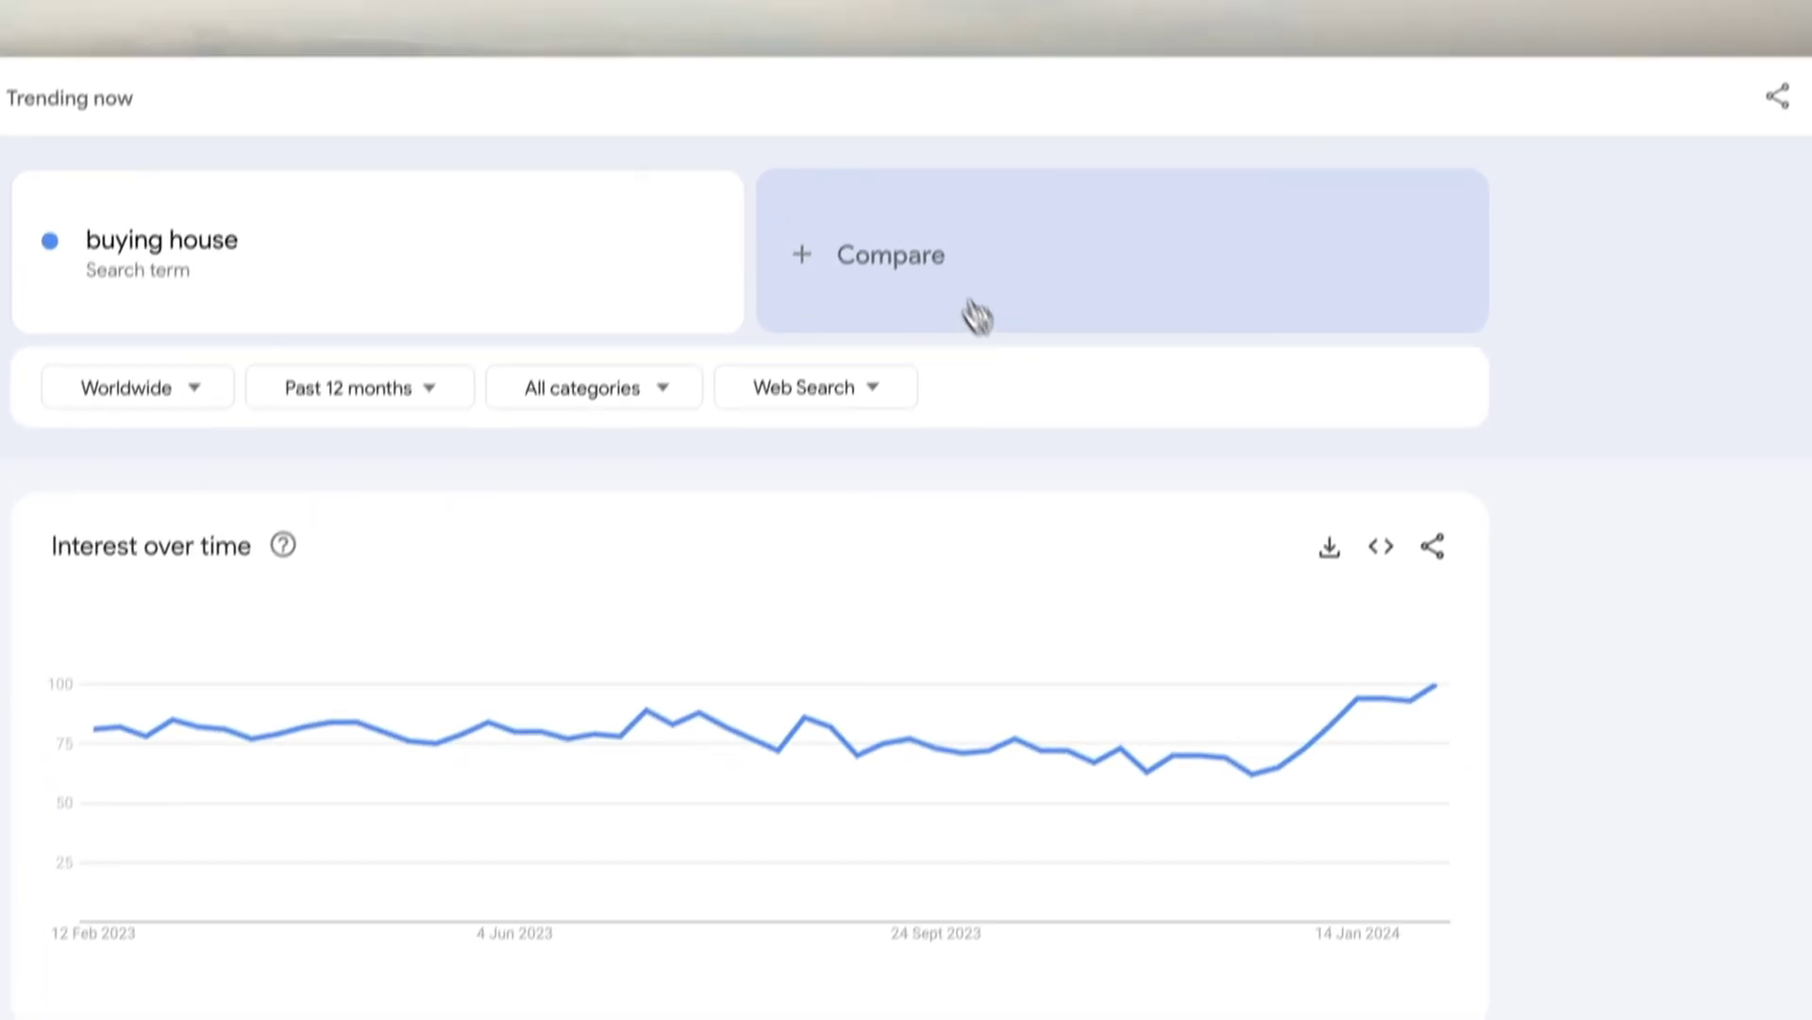
click(1322, 151)
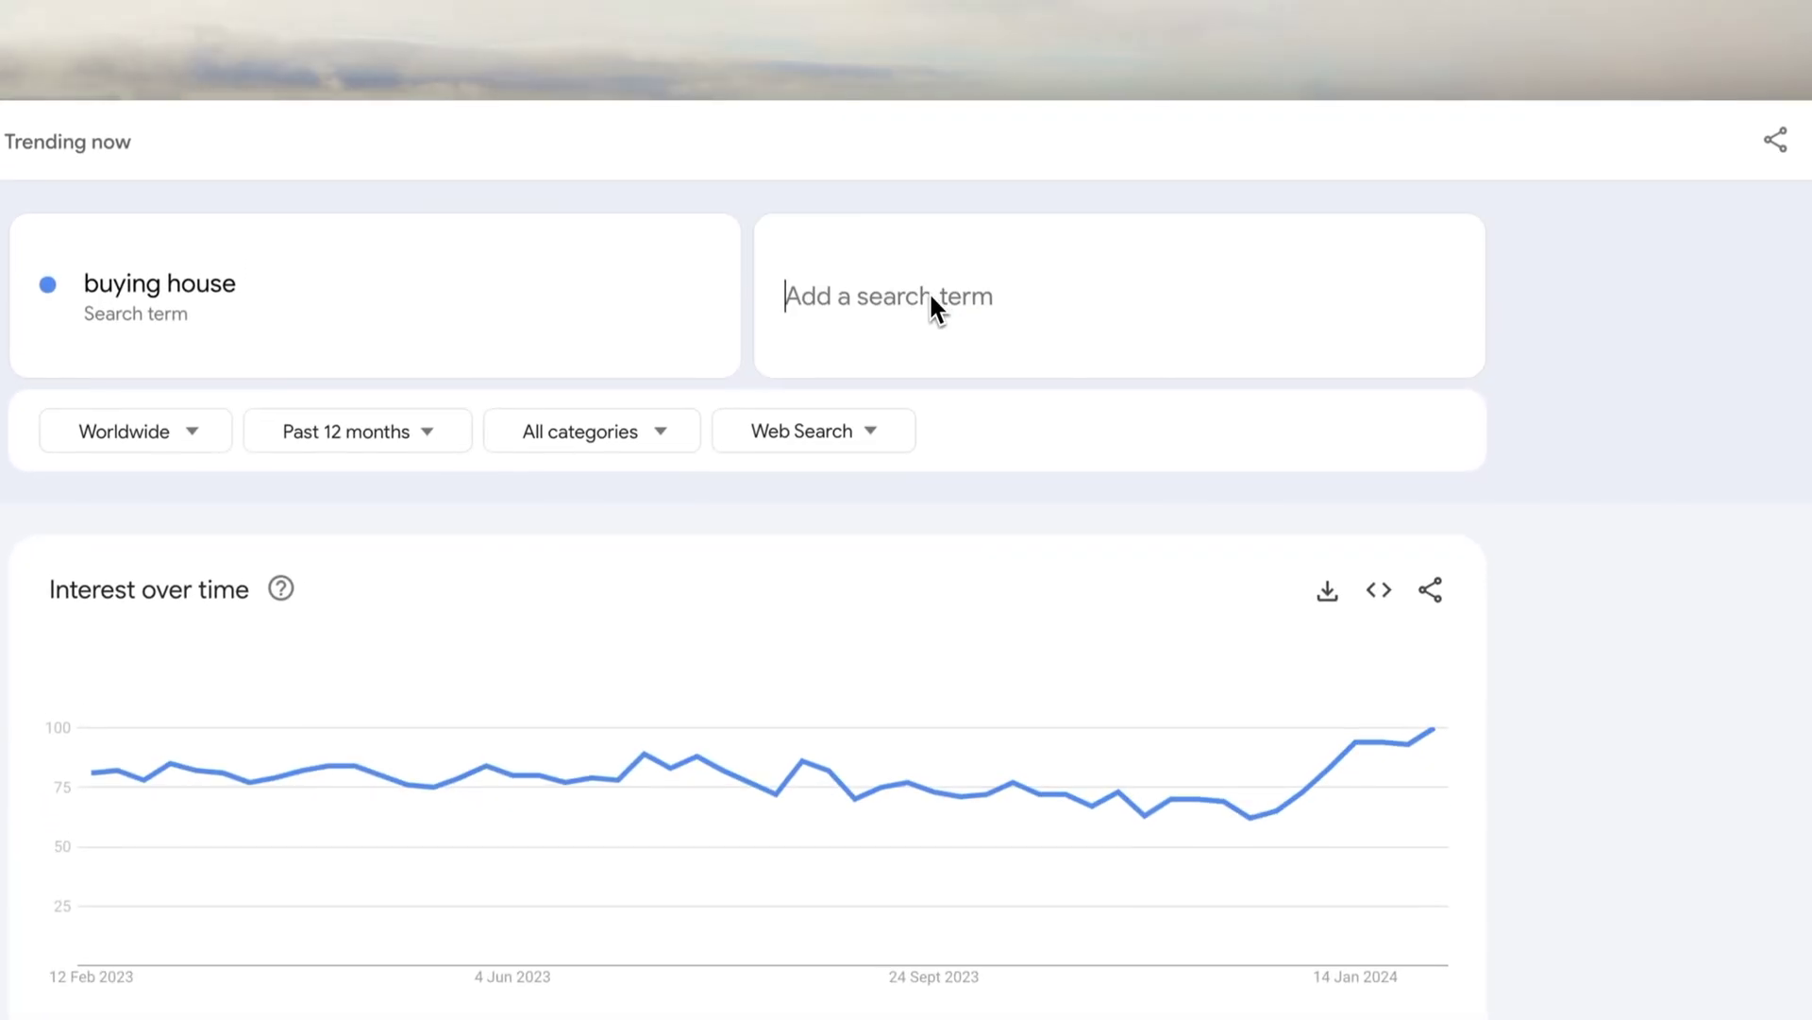
text(buying apartment)
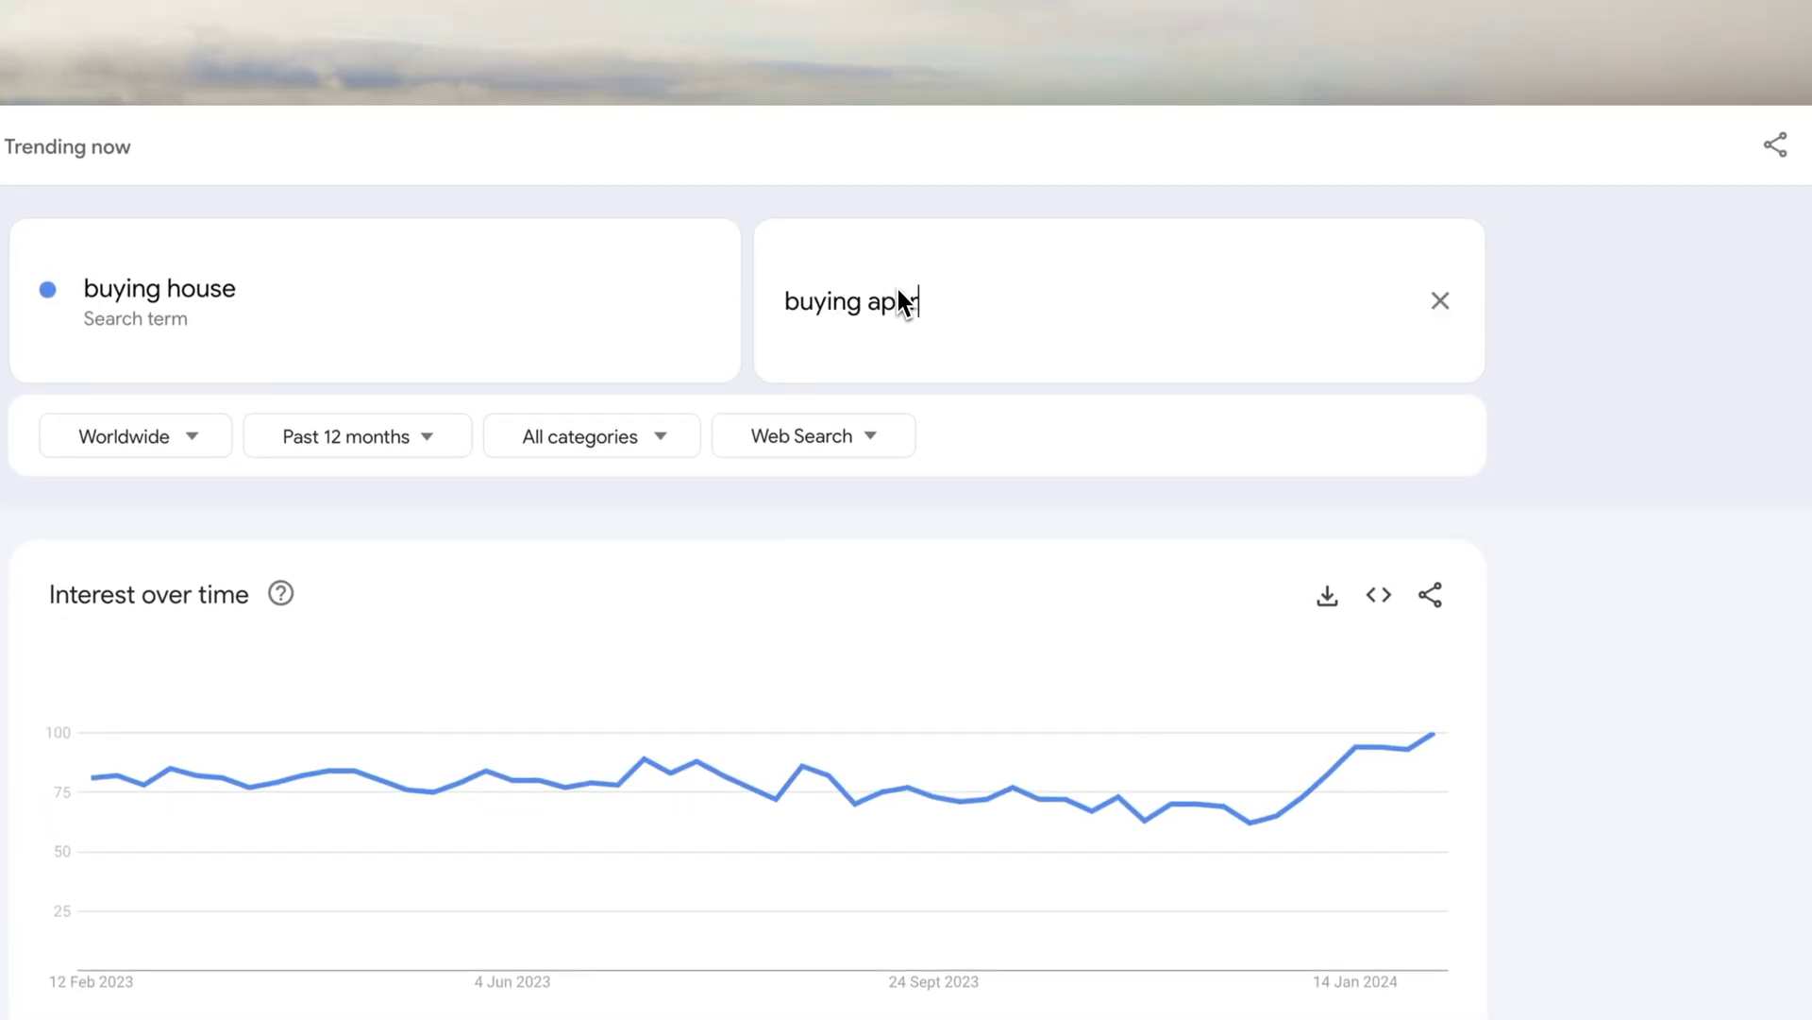
key(Return)
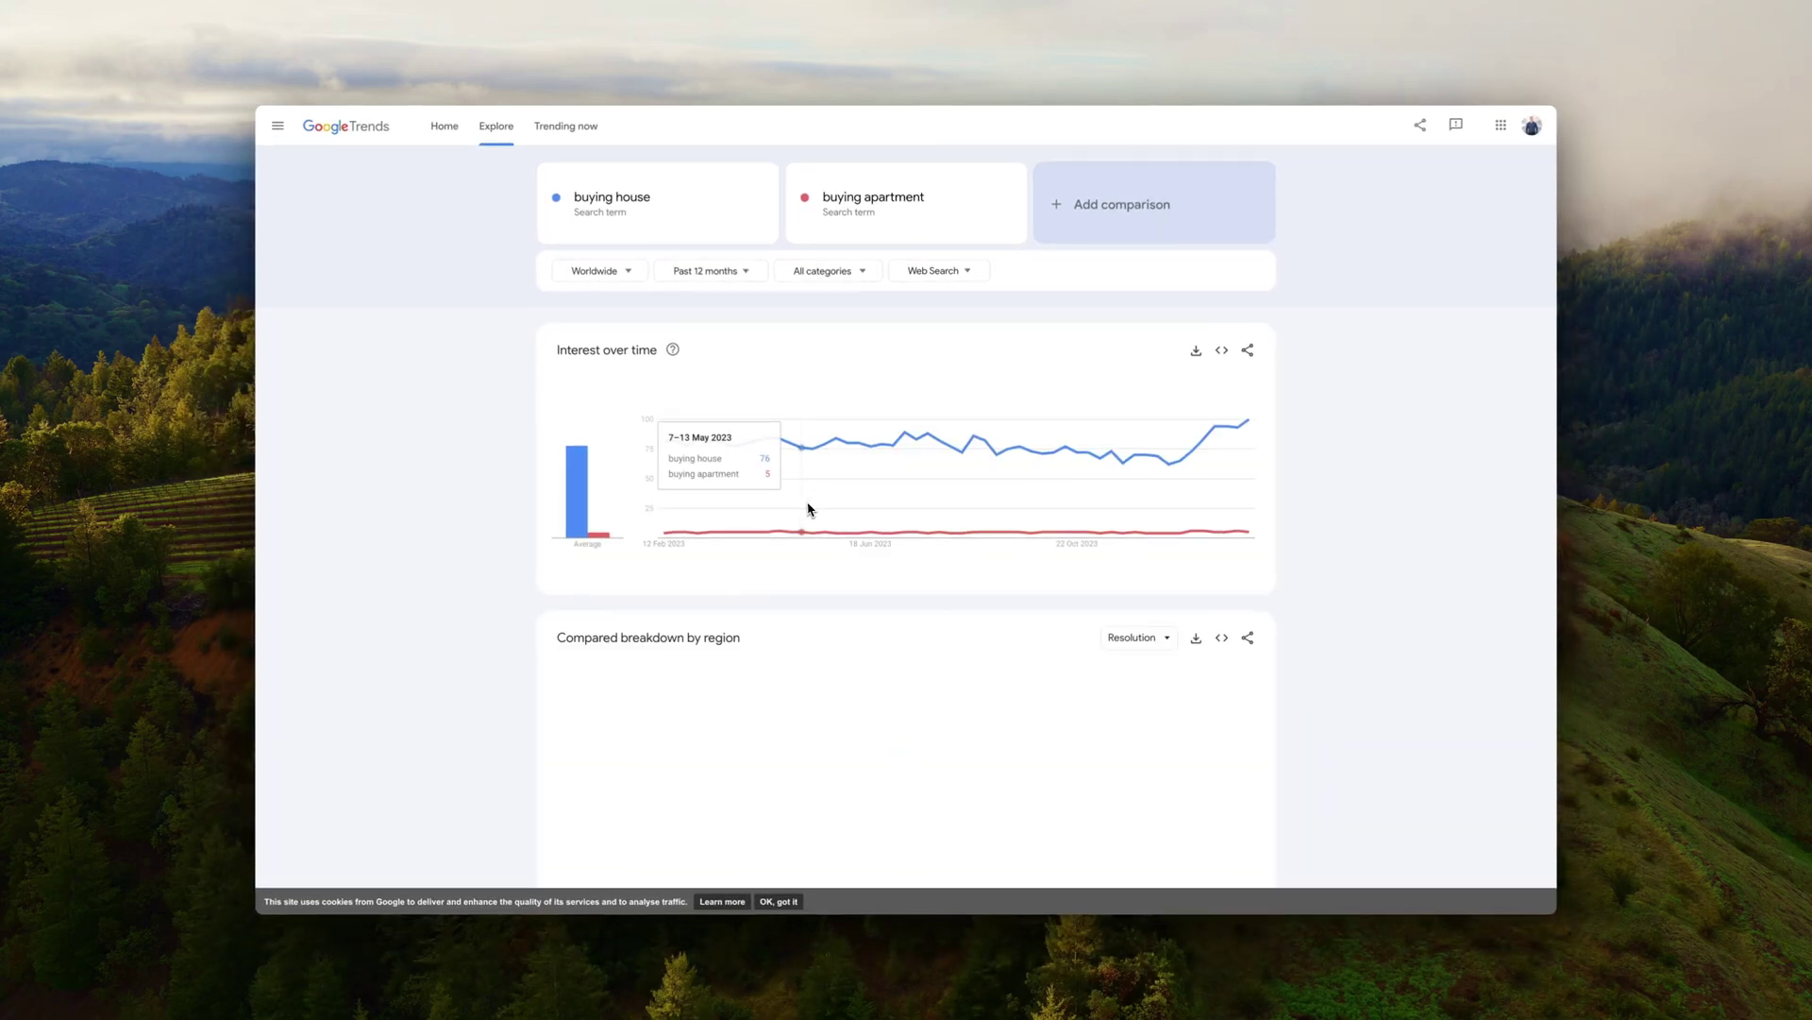
scroll(774, 515, down, 1)
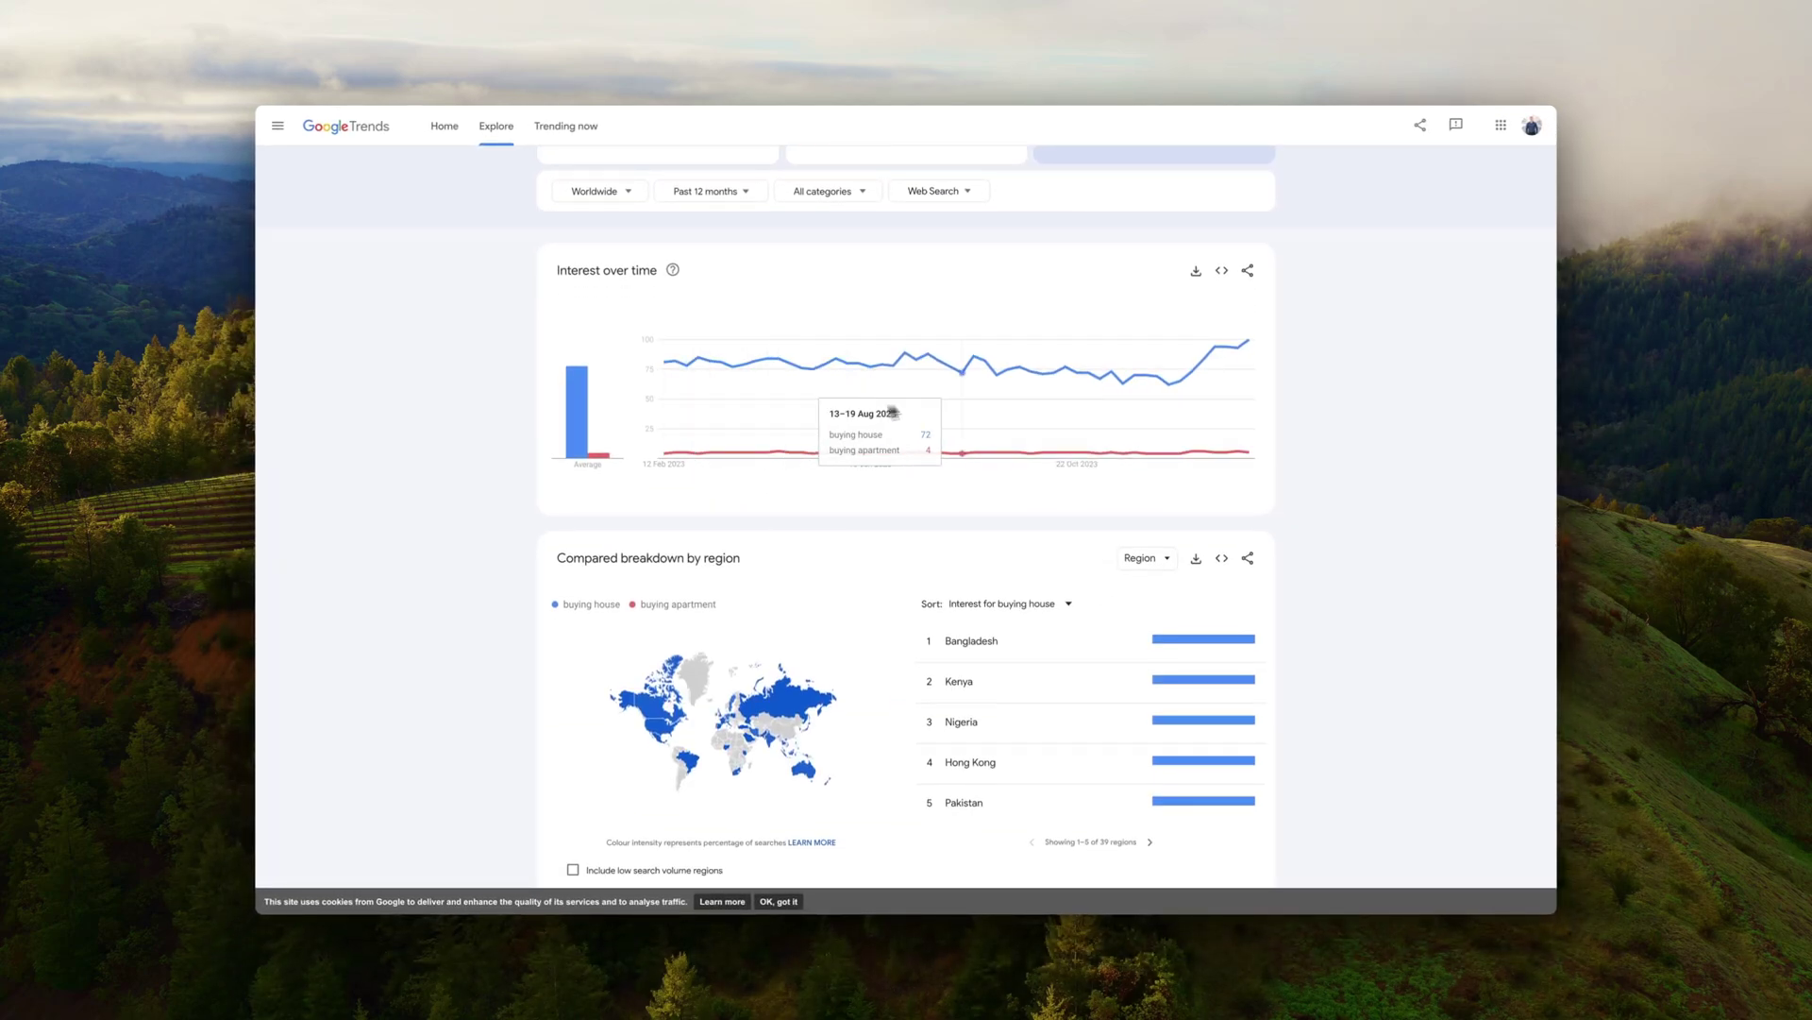
scroll(962, 412, down, 1)
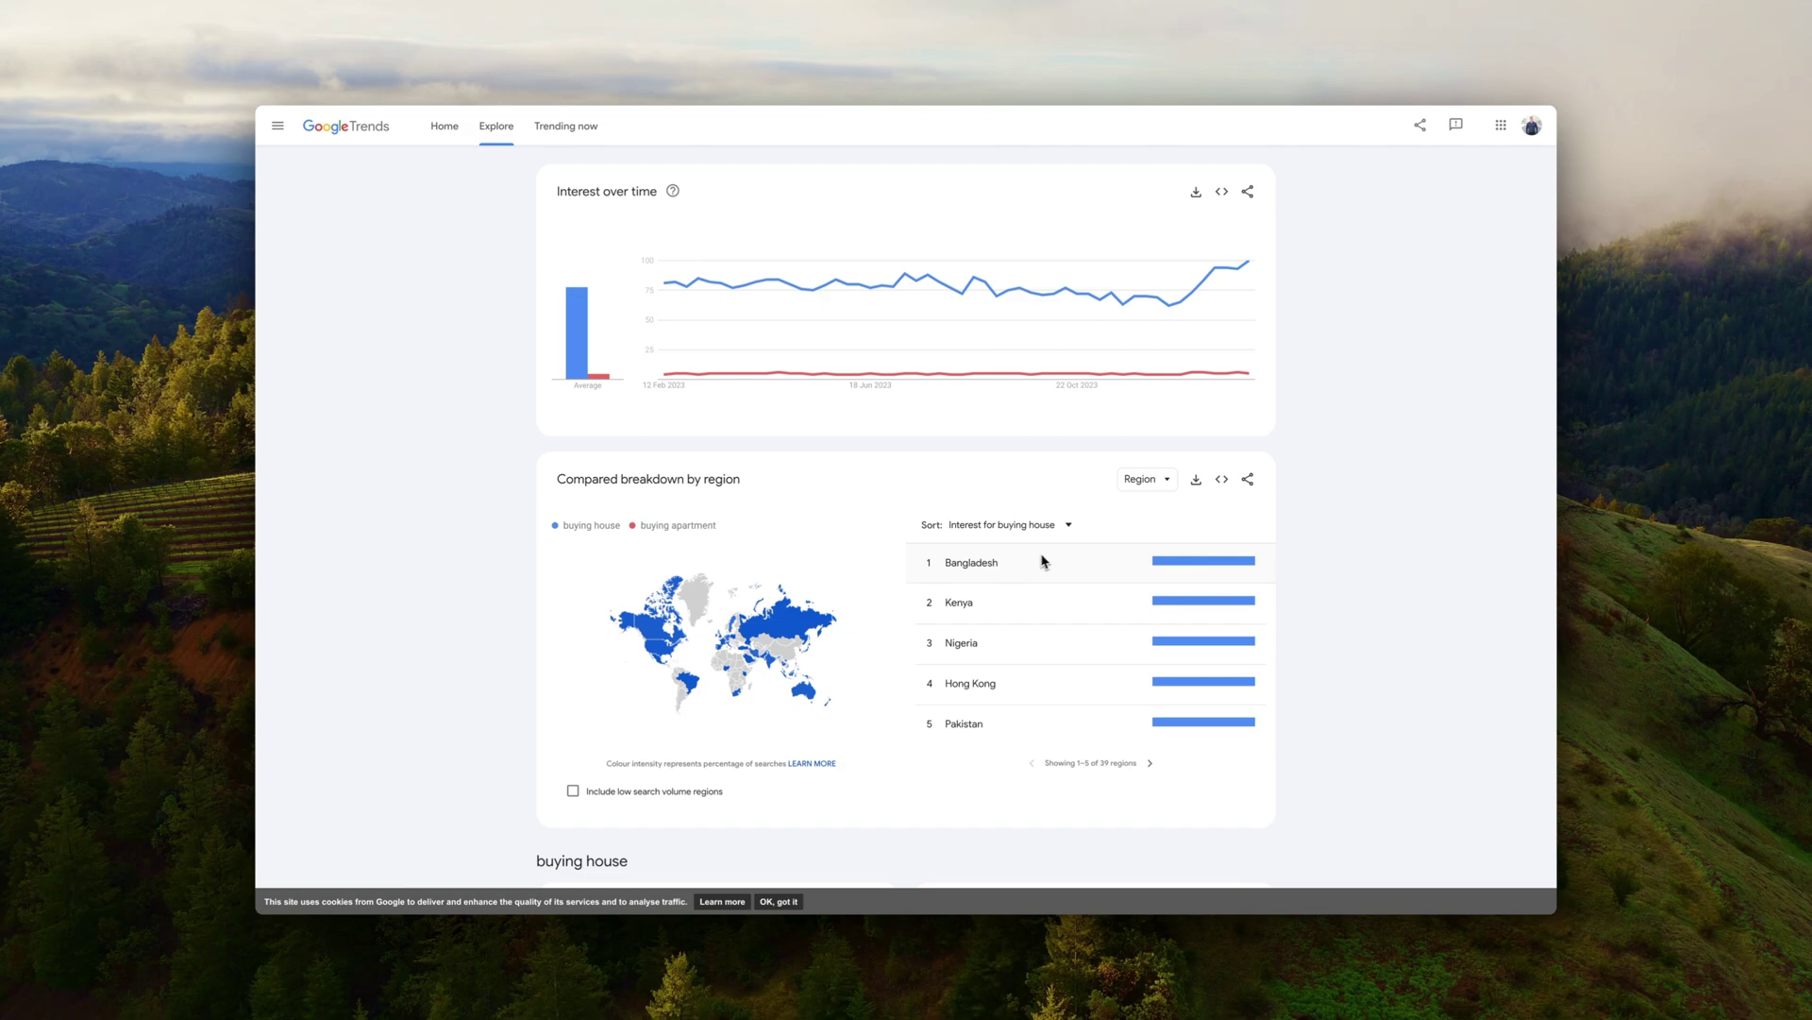
scroll(1071, 556, down, 1)
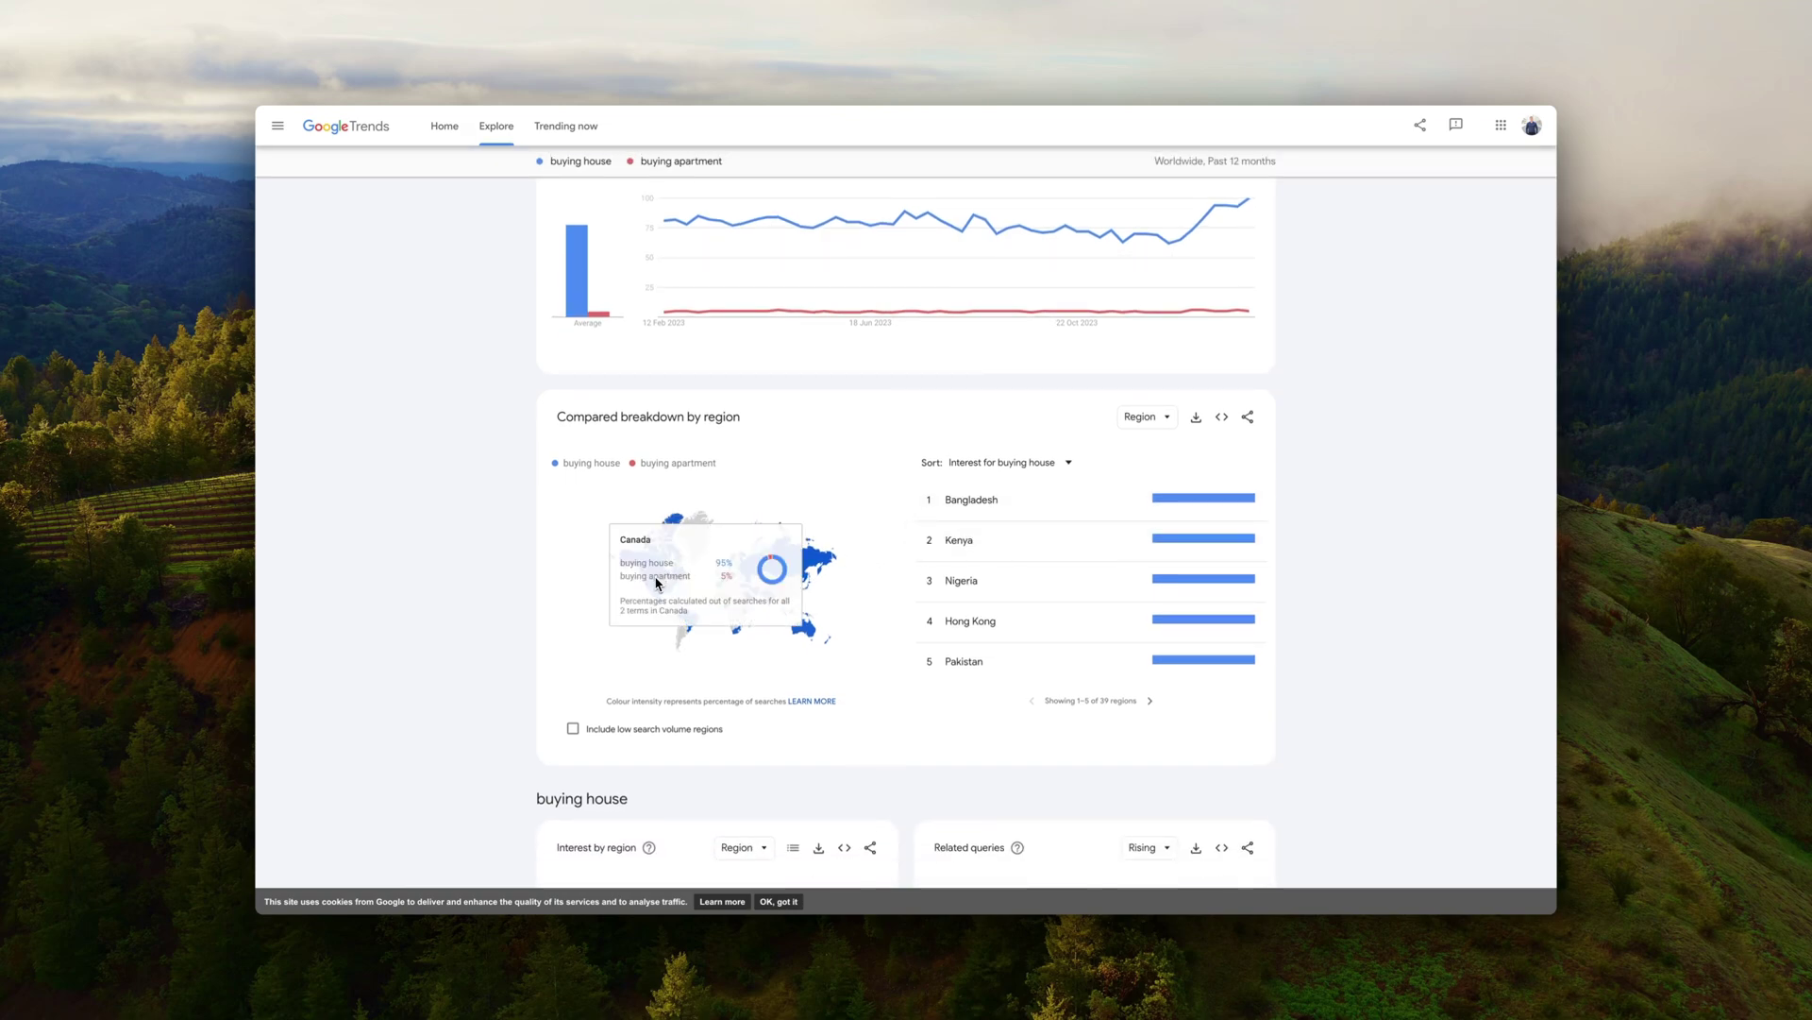
scroll(824, 565, down, 4)
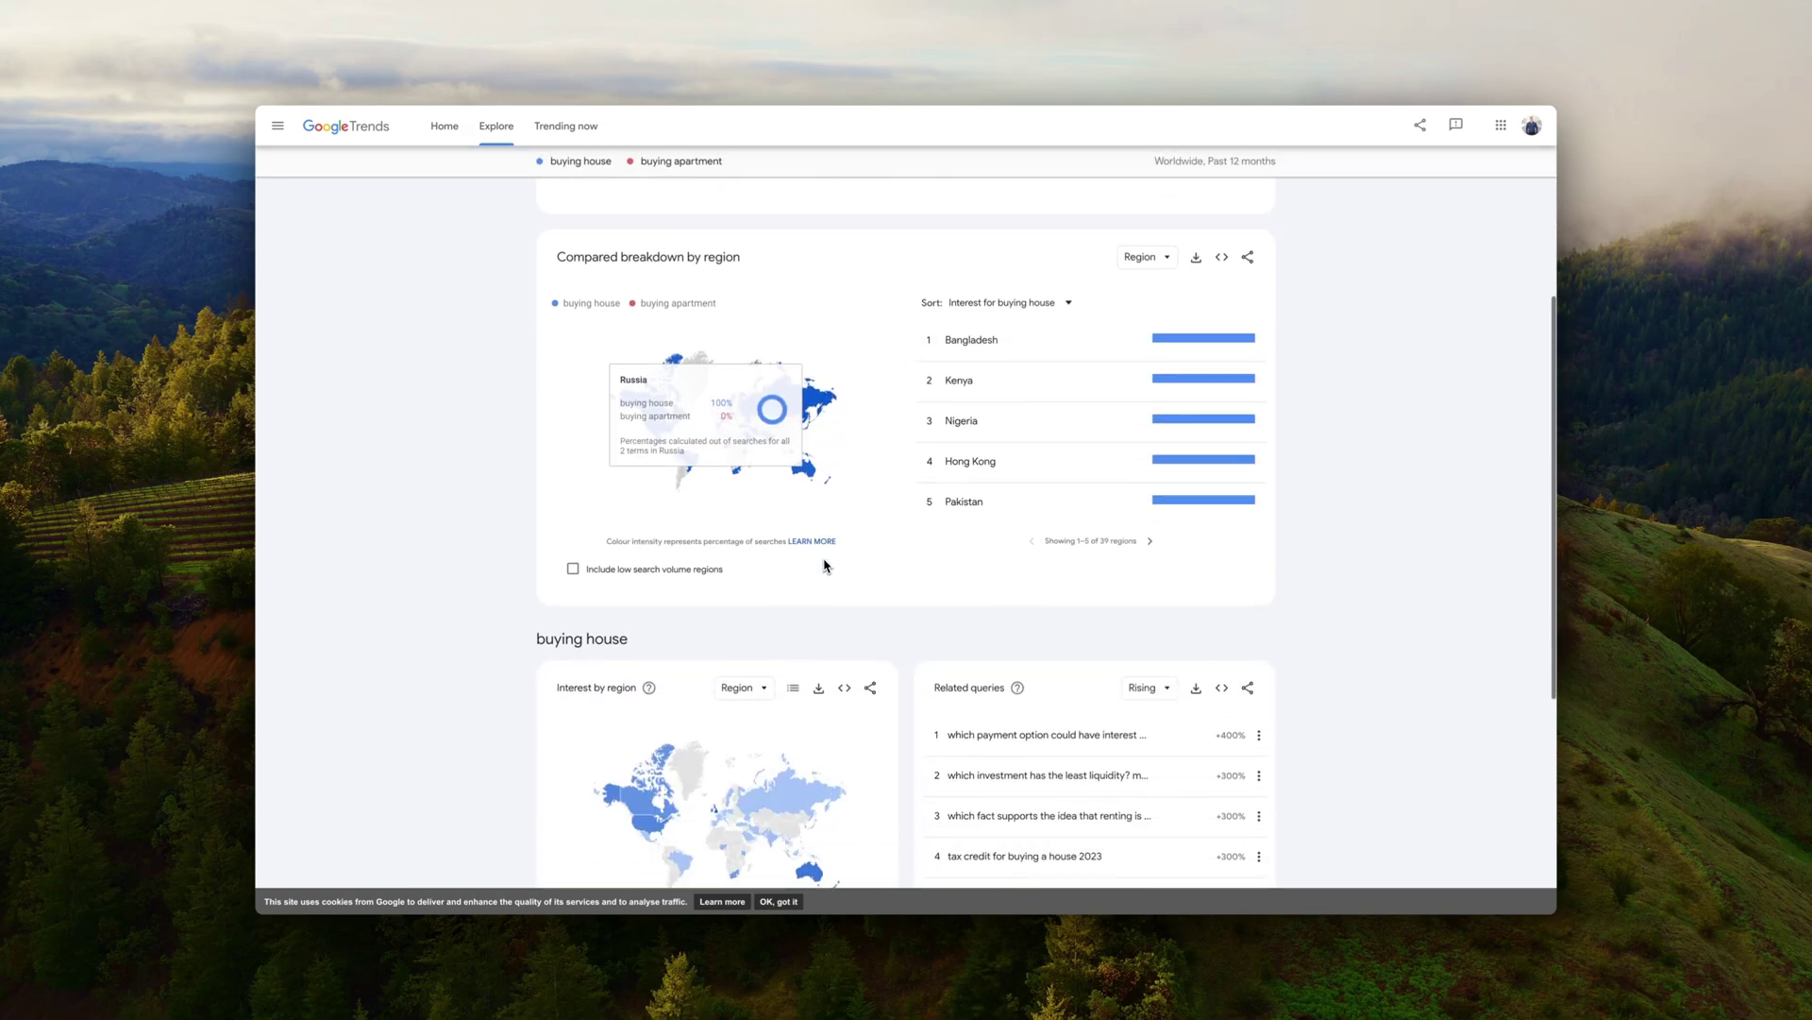
scroll(632, 637, down, 1)
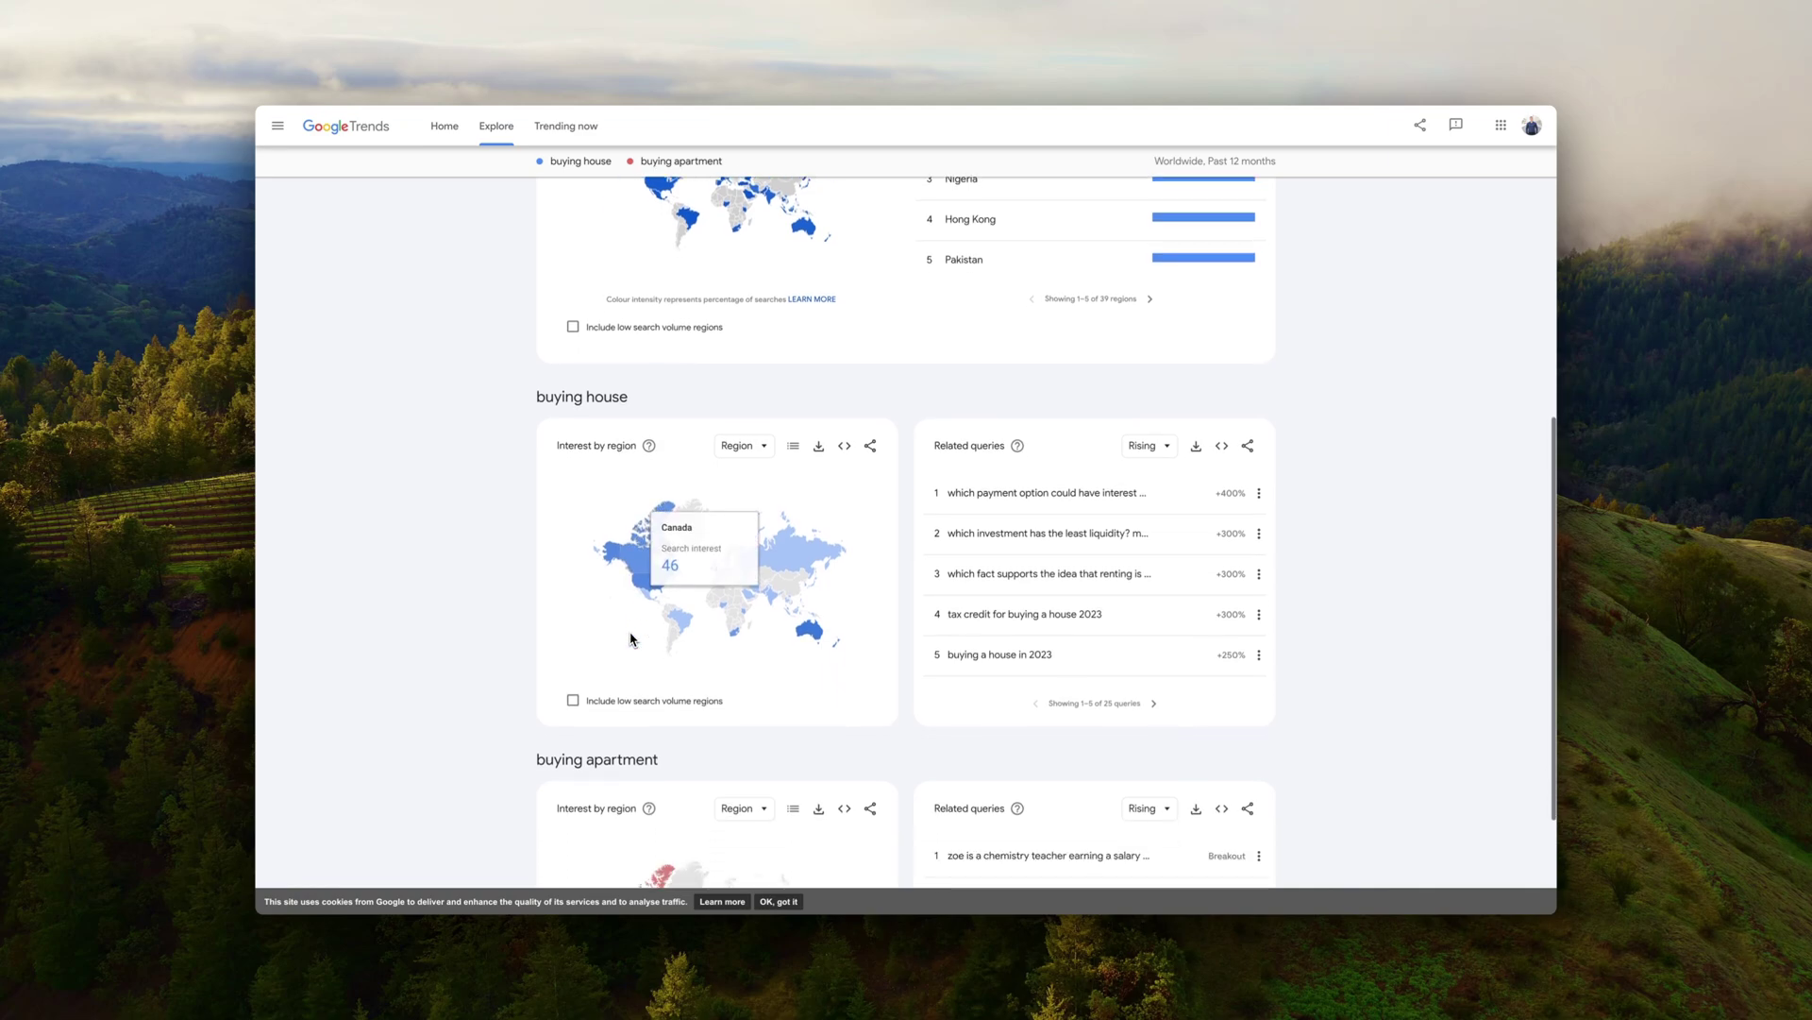
Show Top related queries instead of Rising ones and page to the next five.
scroll(1197, 404, down, 1)
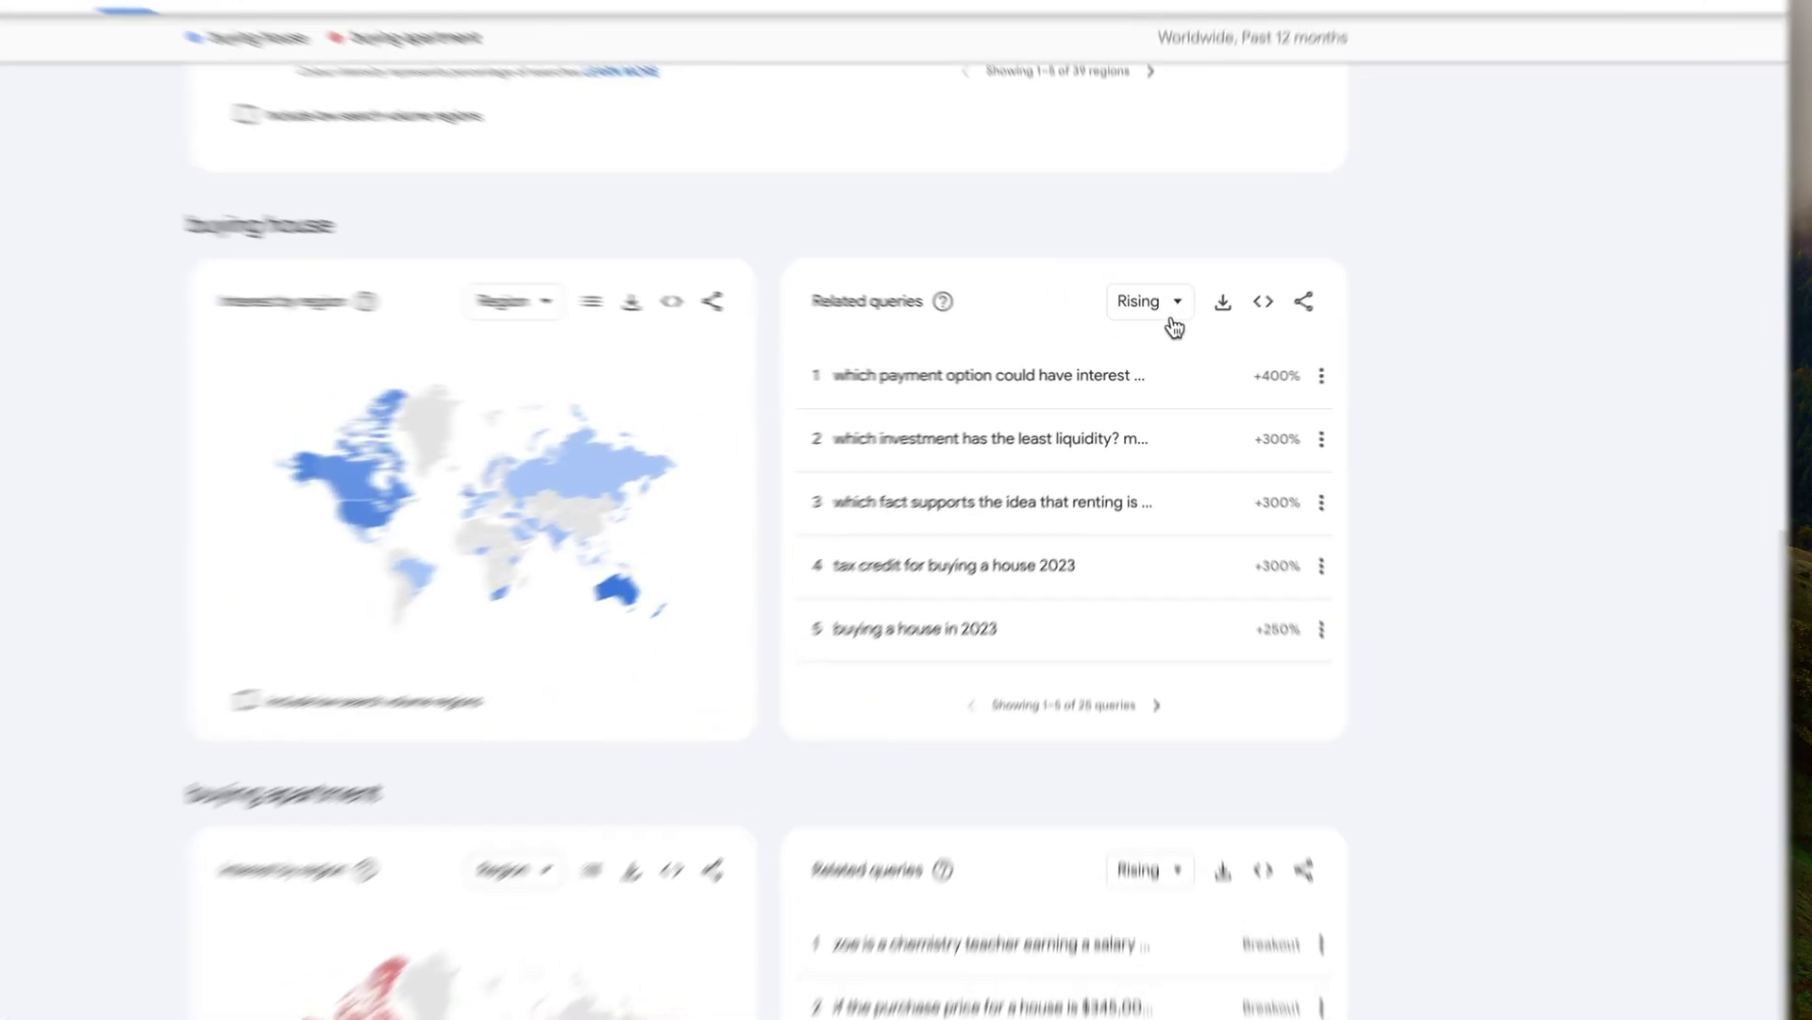
click(1153, 378)
click(1149, 373)
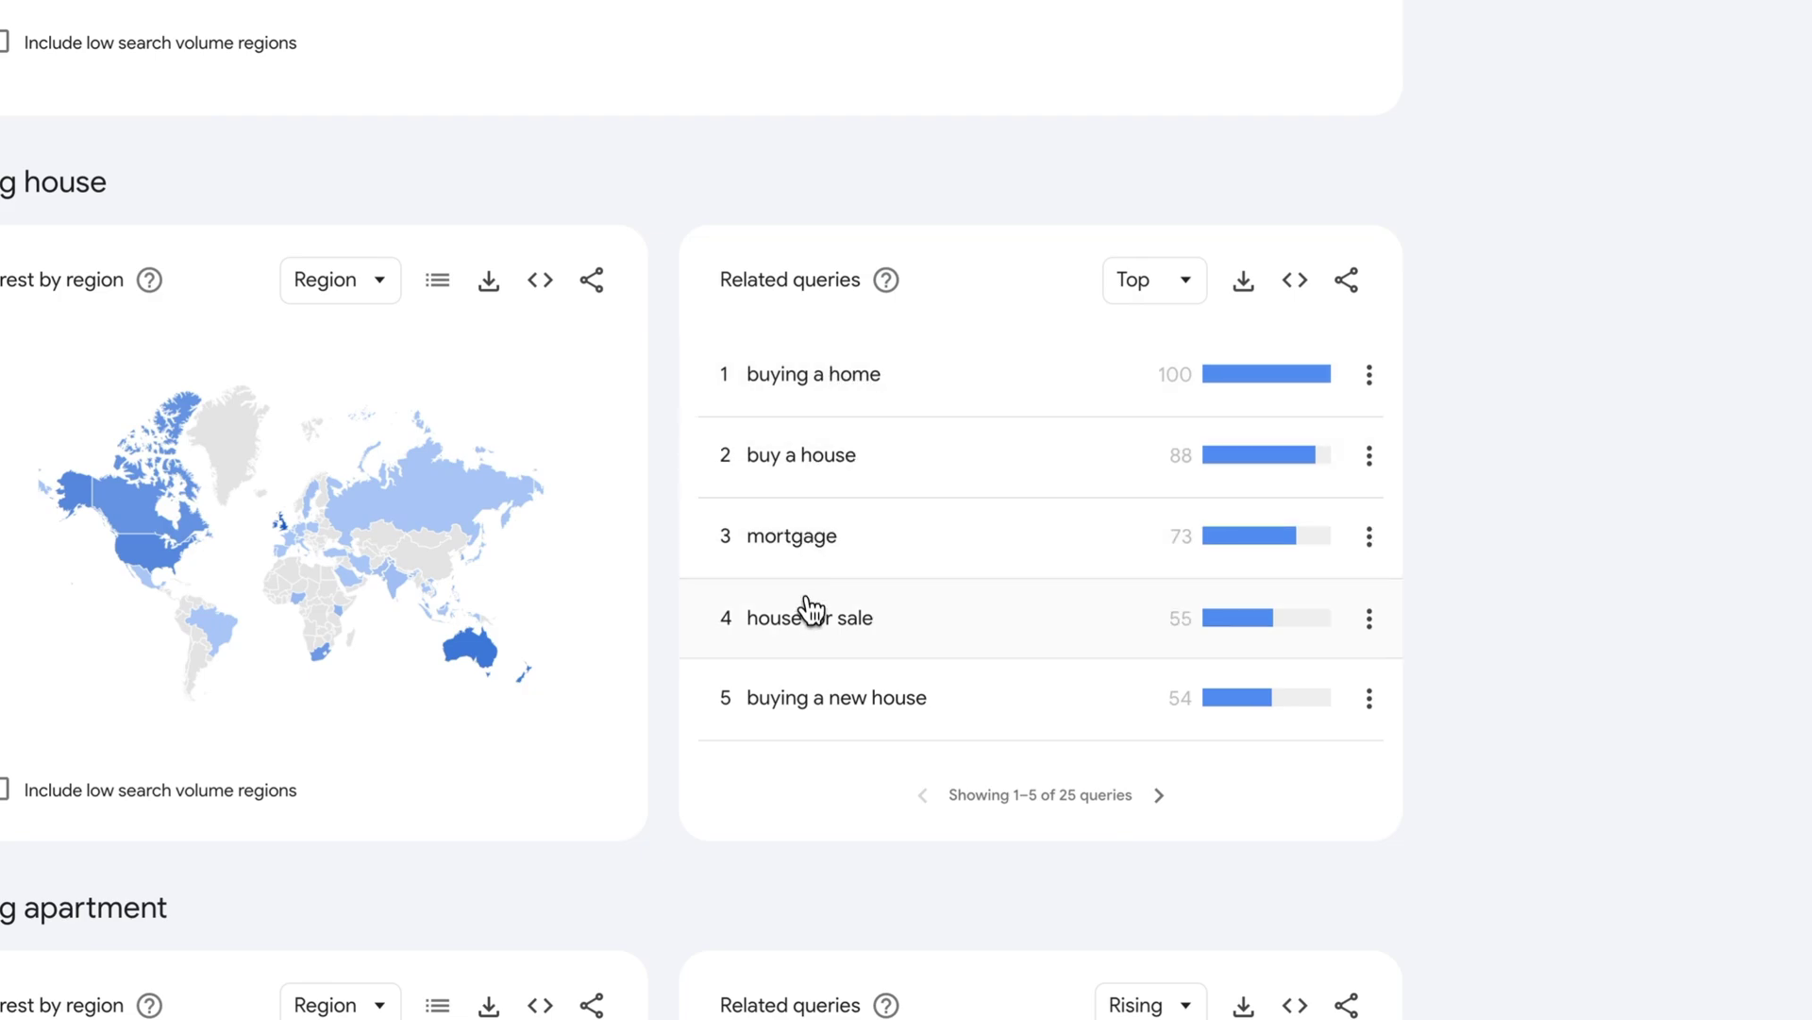
click(1158, 794)
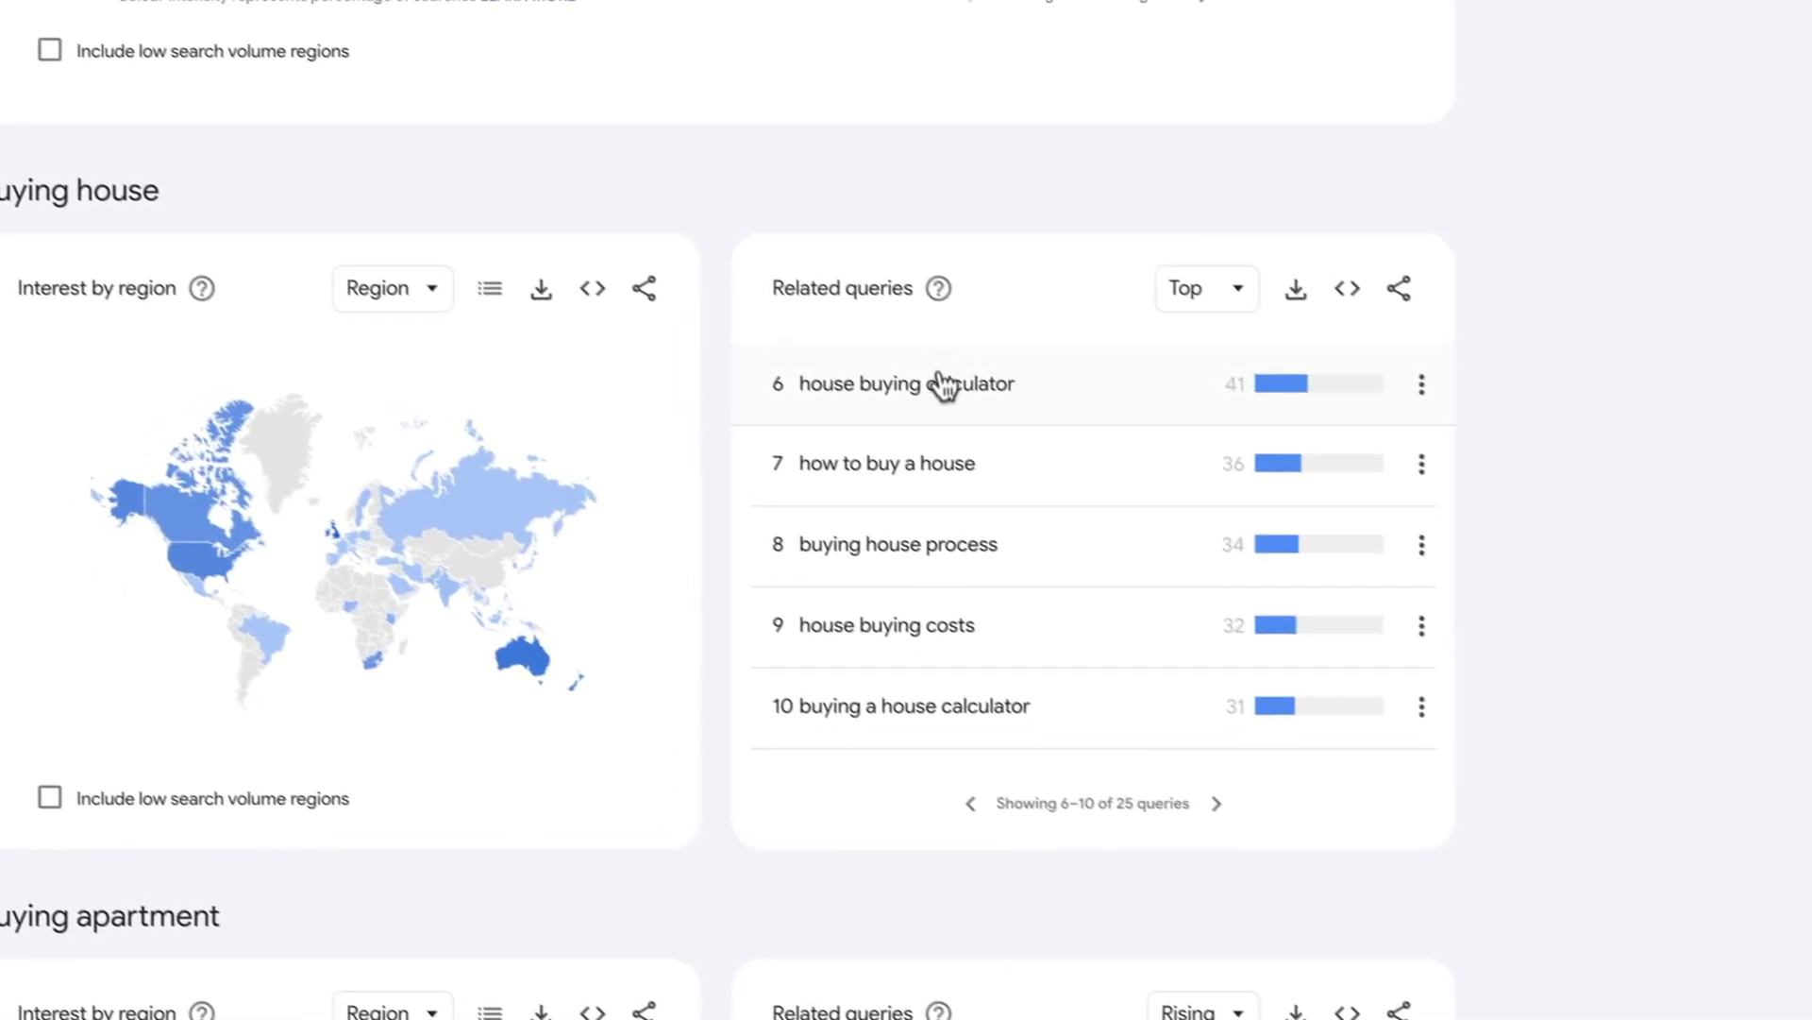
Break the buying house interest map down by city.
scroll(921, 544, down, 3)
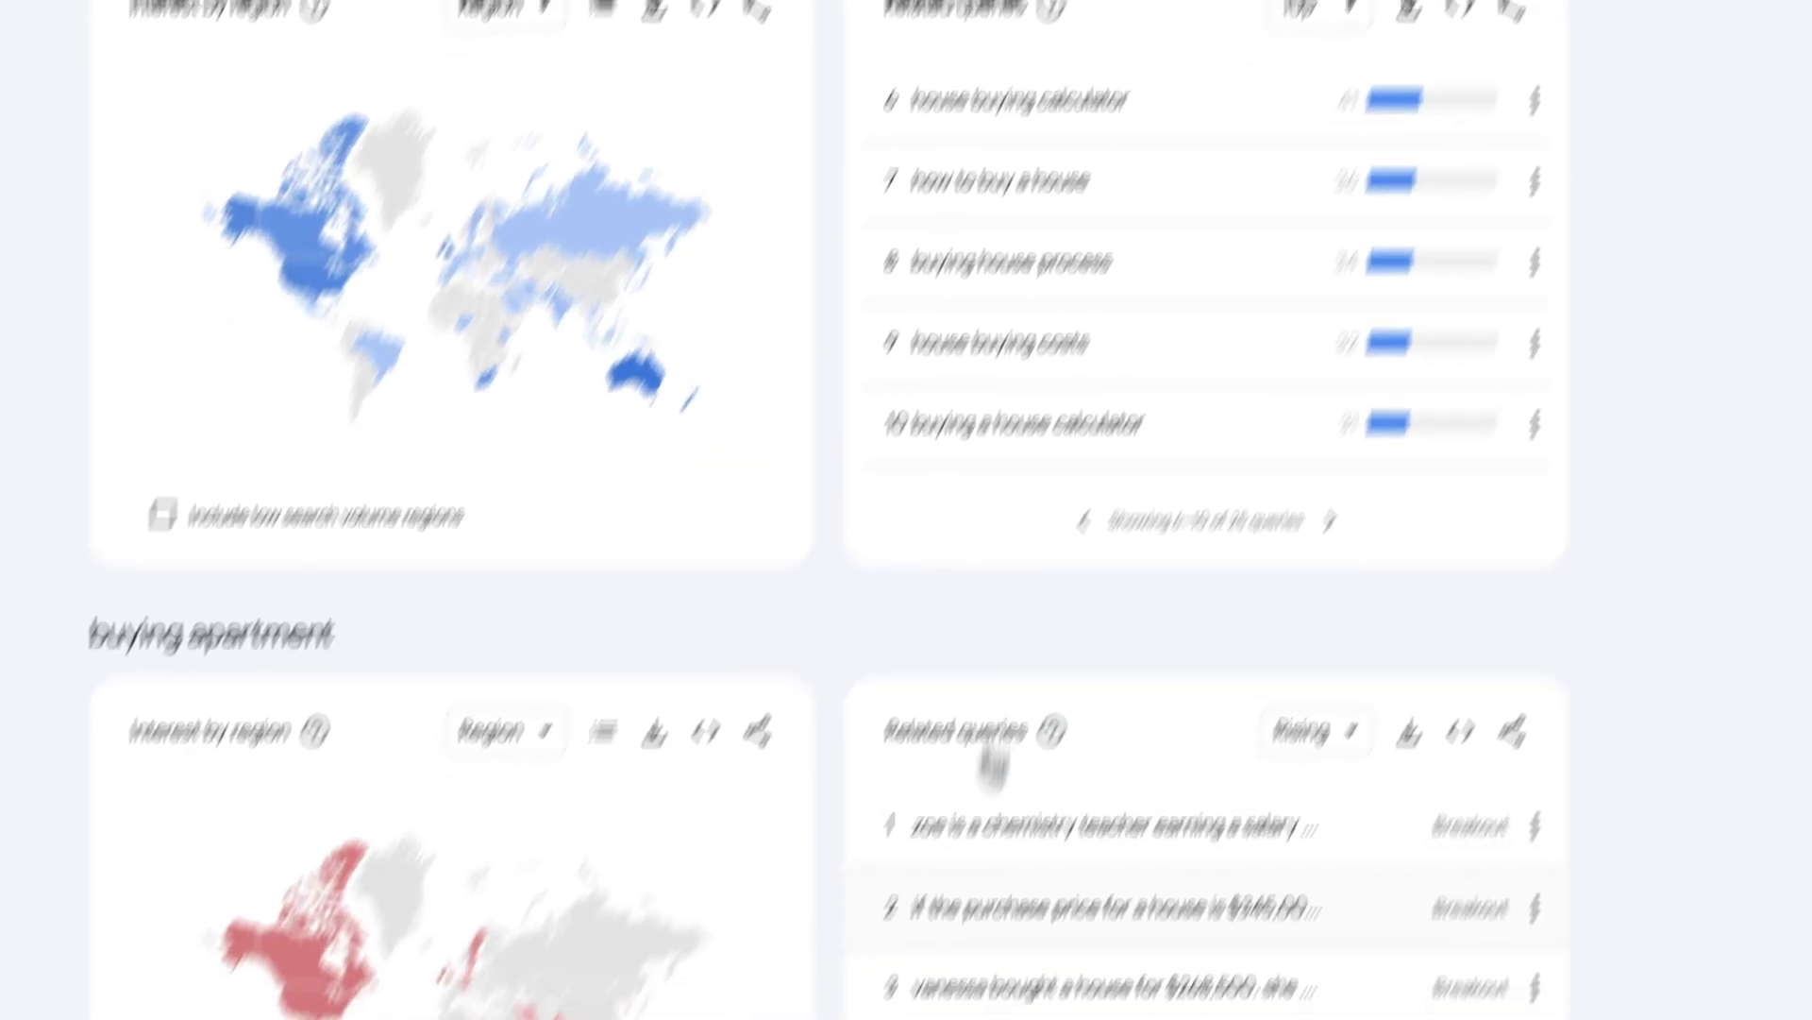
click(498, 9)
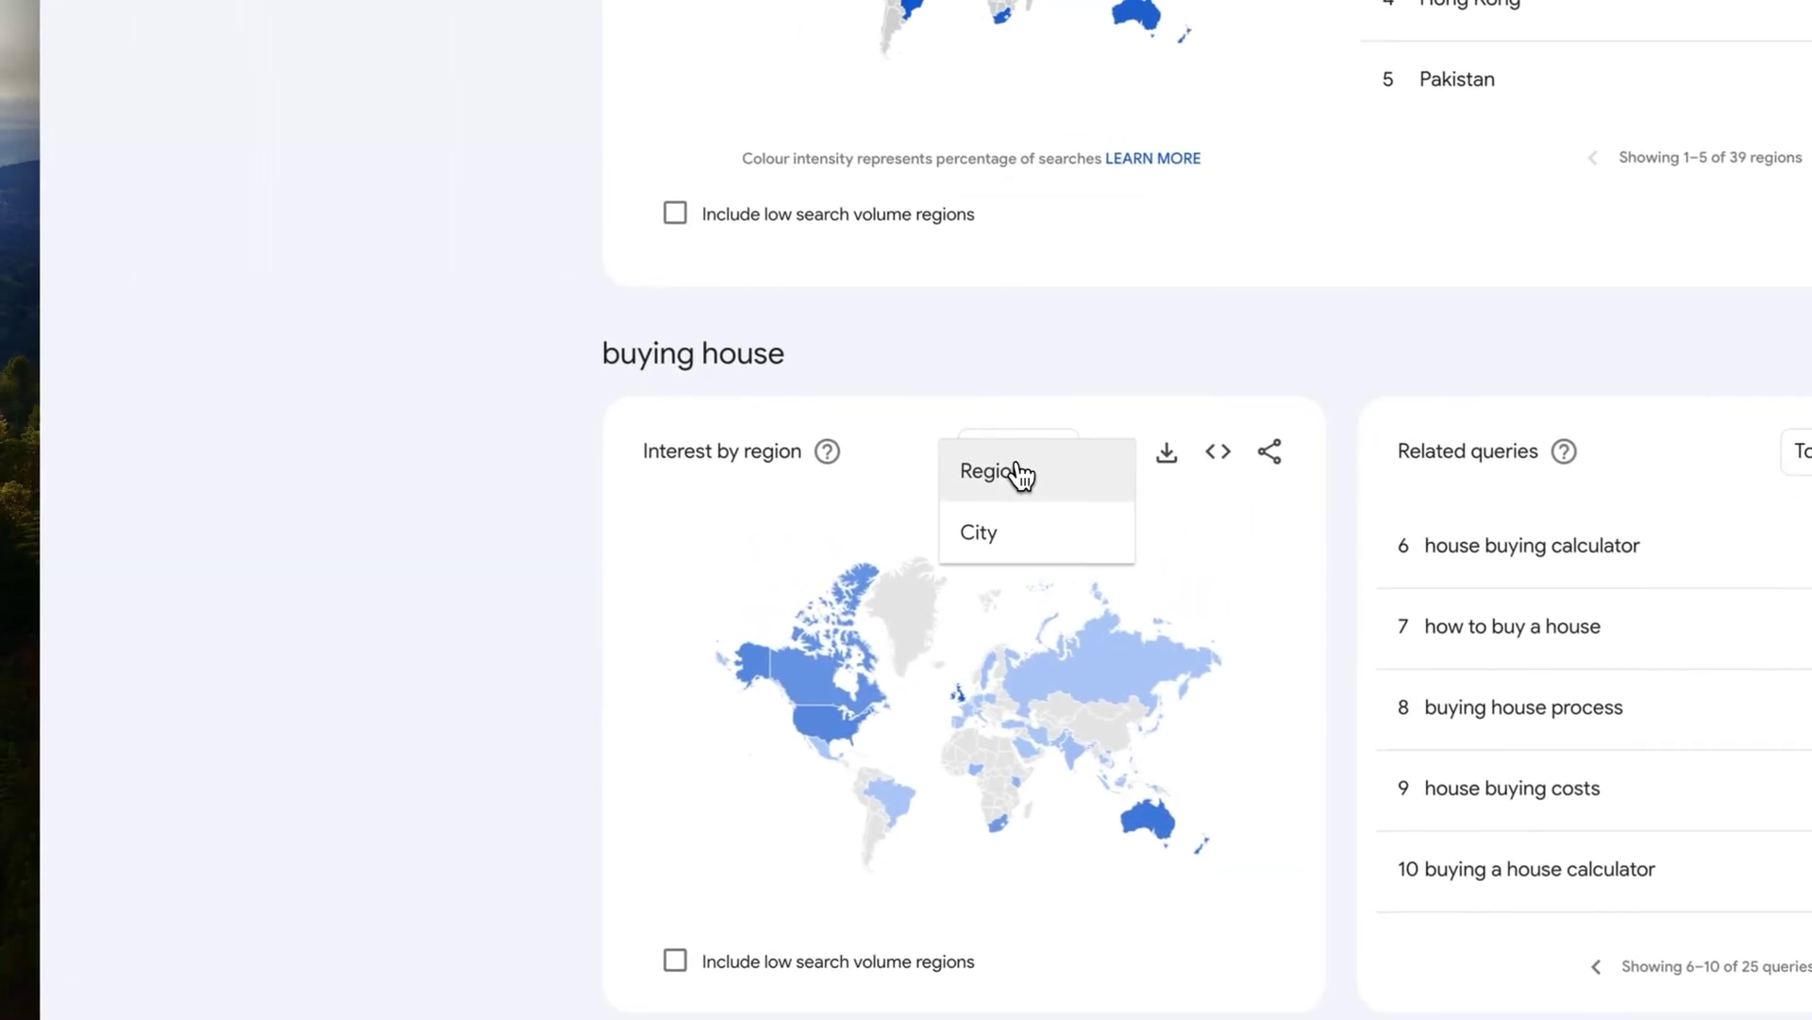
click(1033, 544)
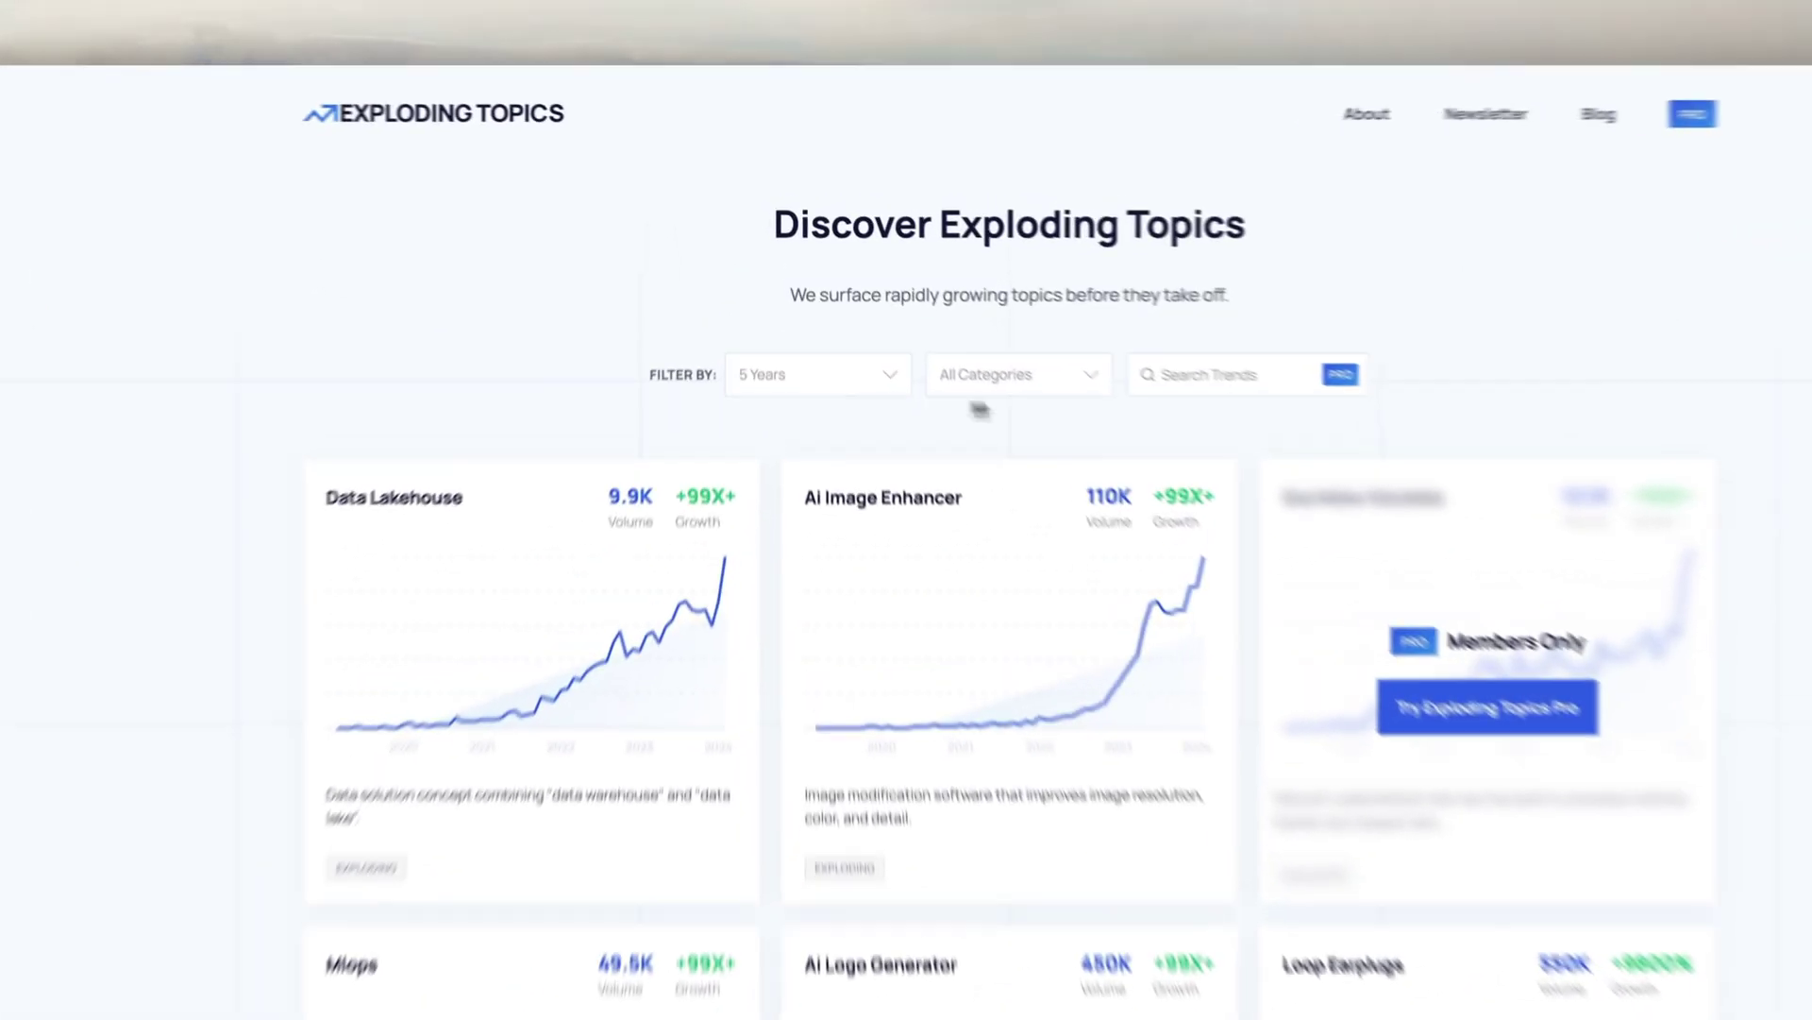
Filter the trends to the Marketing category and view the Beehiiv topic details.
click(924, 285)
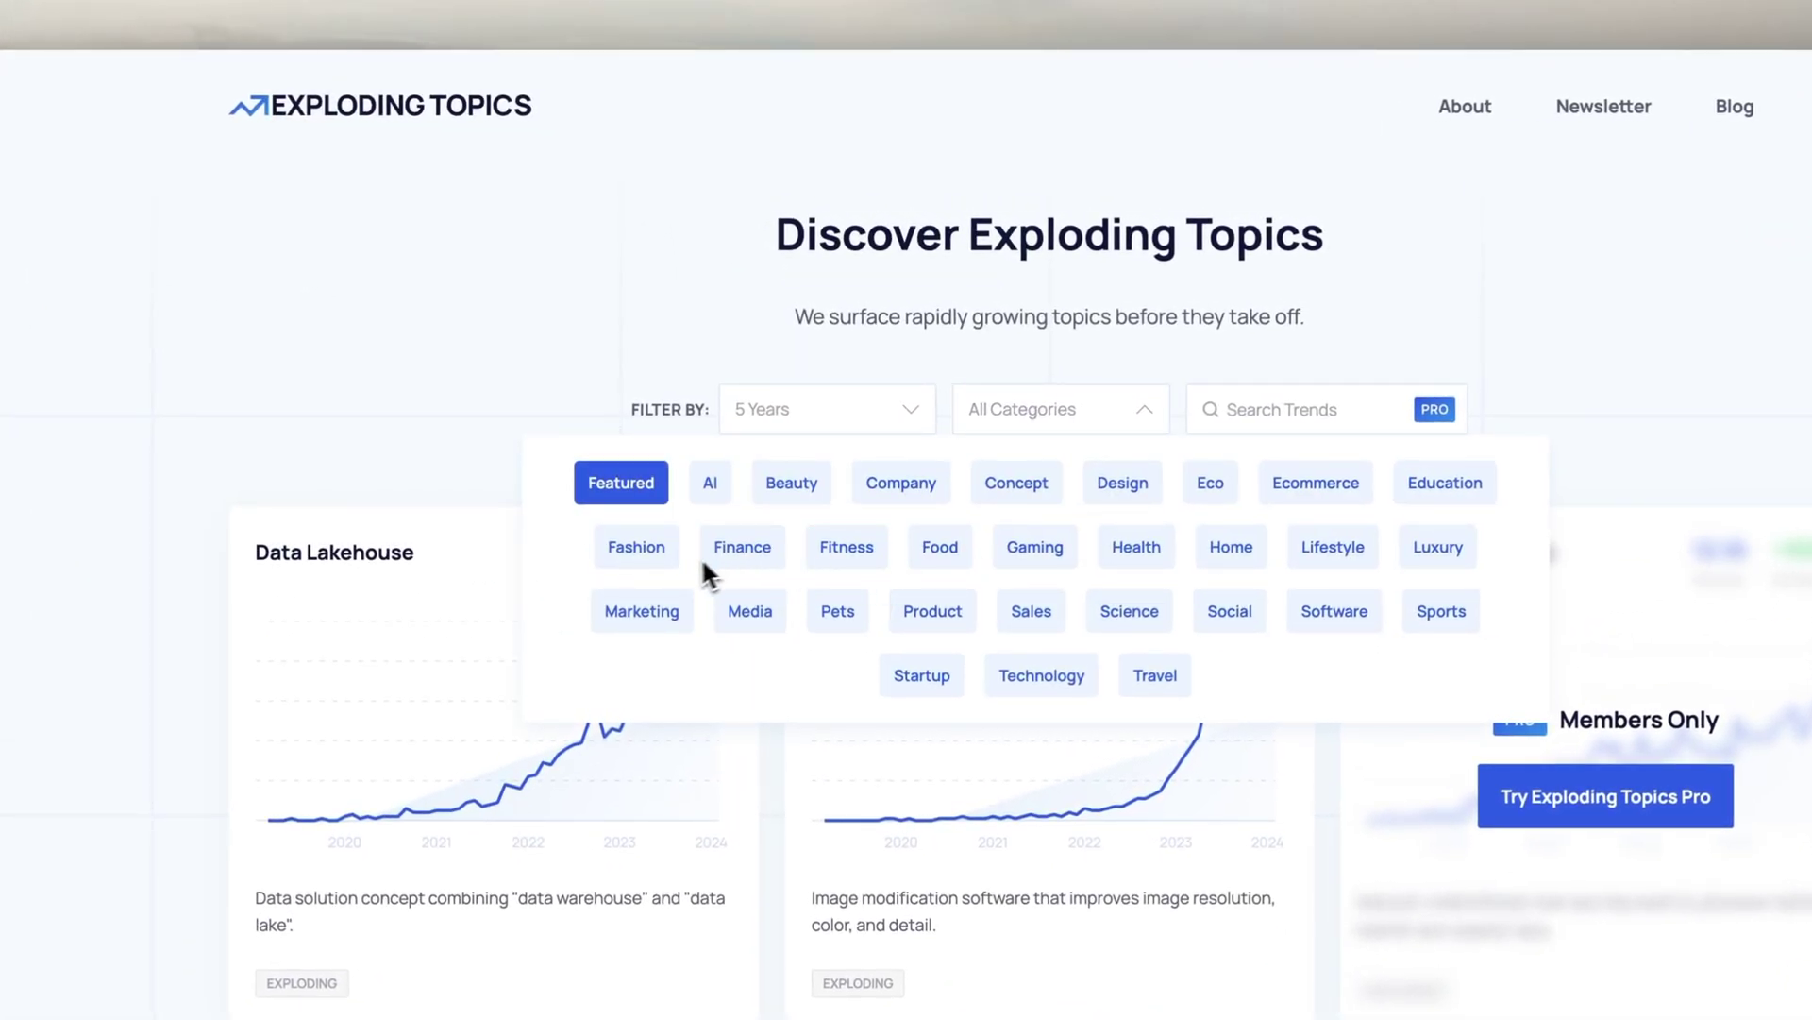
click(648, 614)
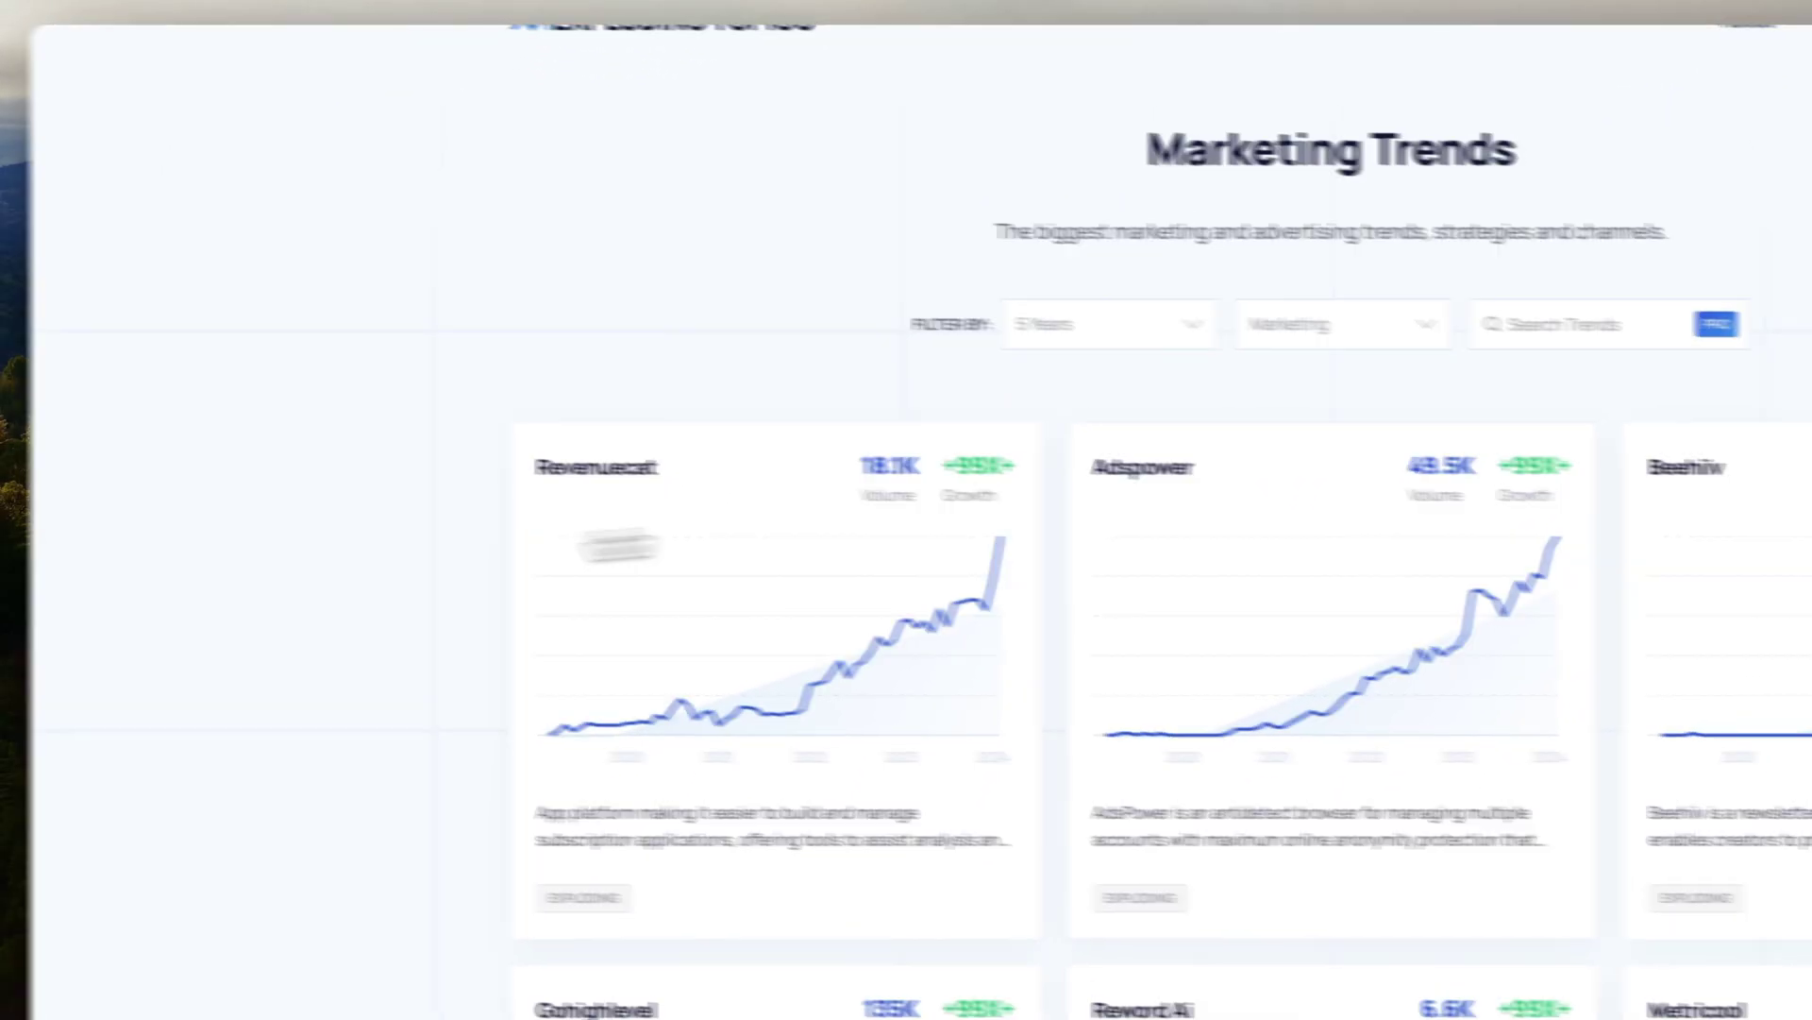
click(1385, 501)
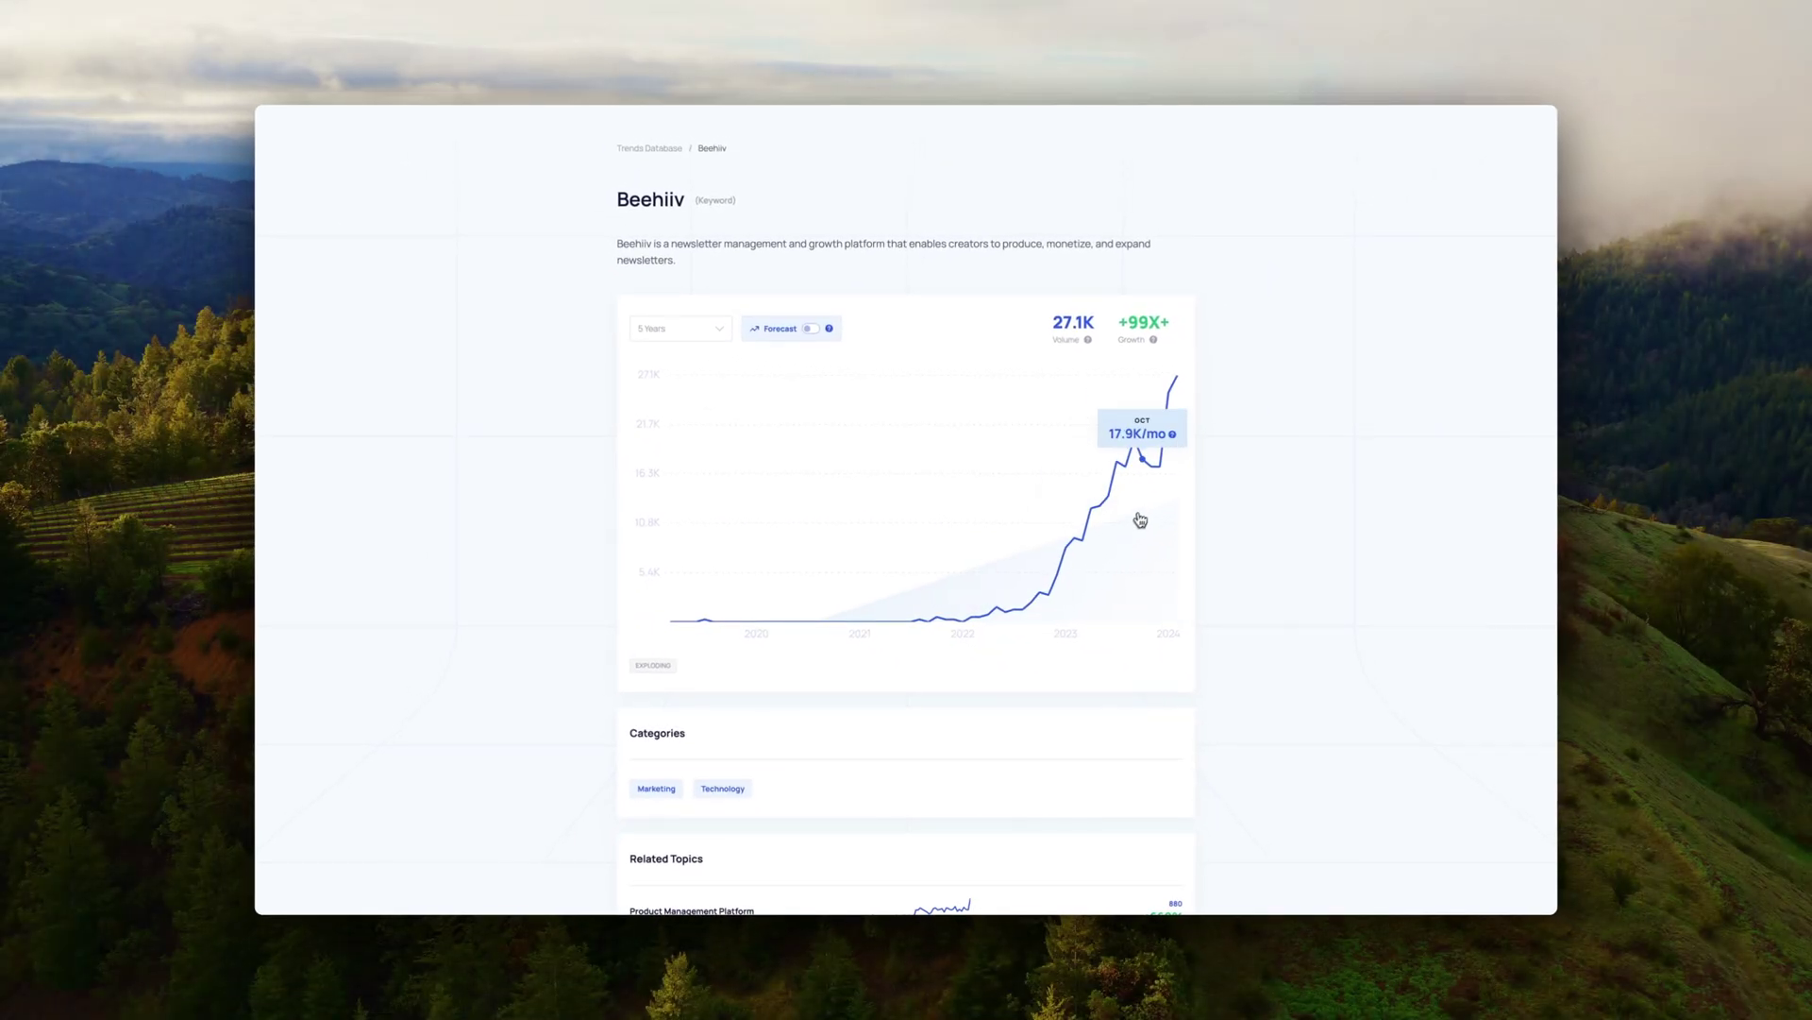
scroll(1406, 481, down, 3)
scroll(1147, 510, down, 5)
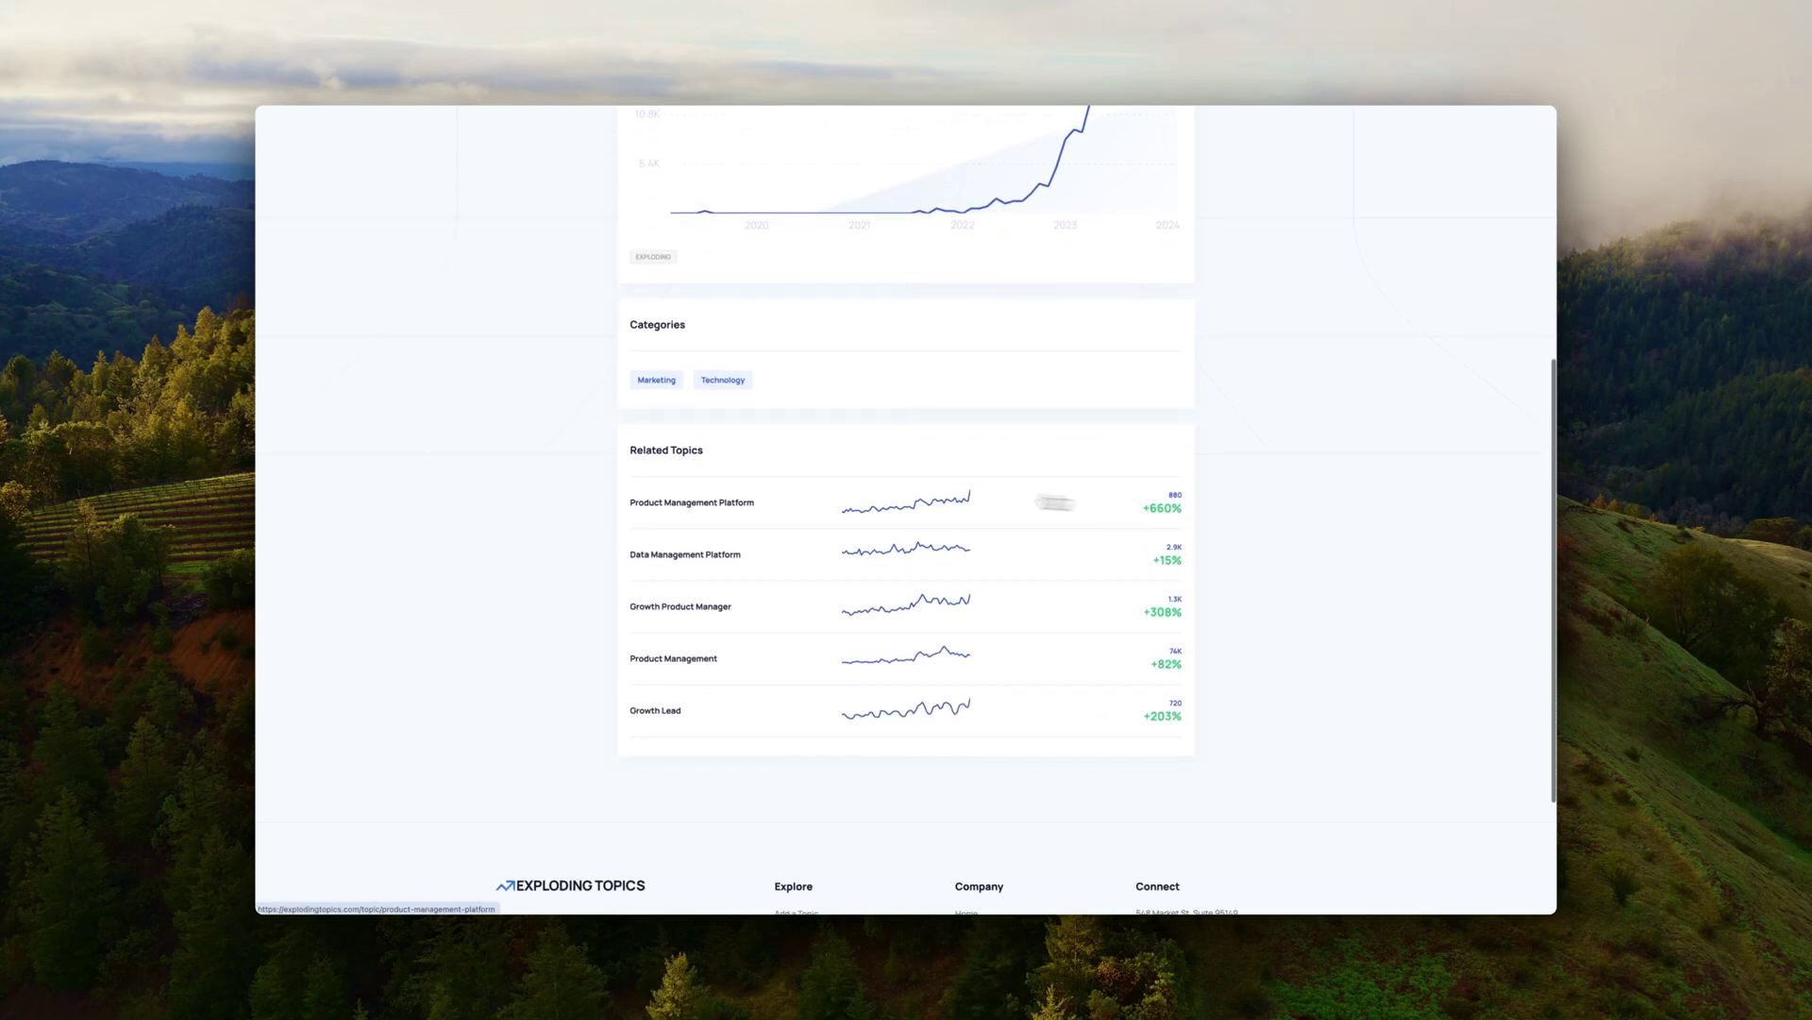
scroll(675, 515, down, 1)
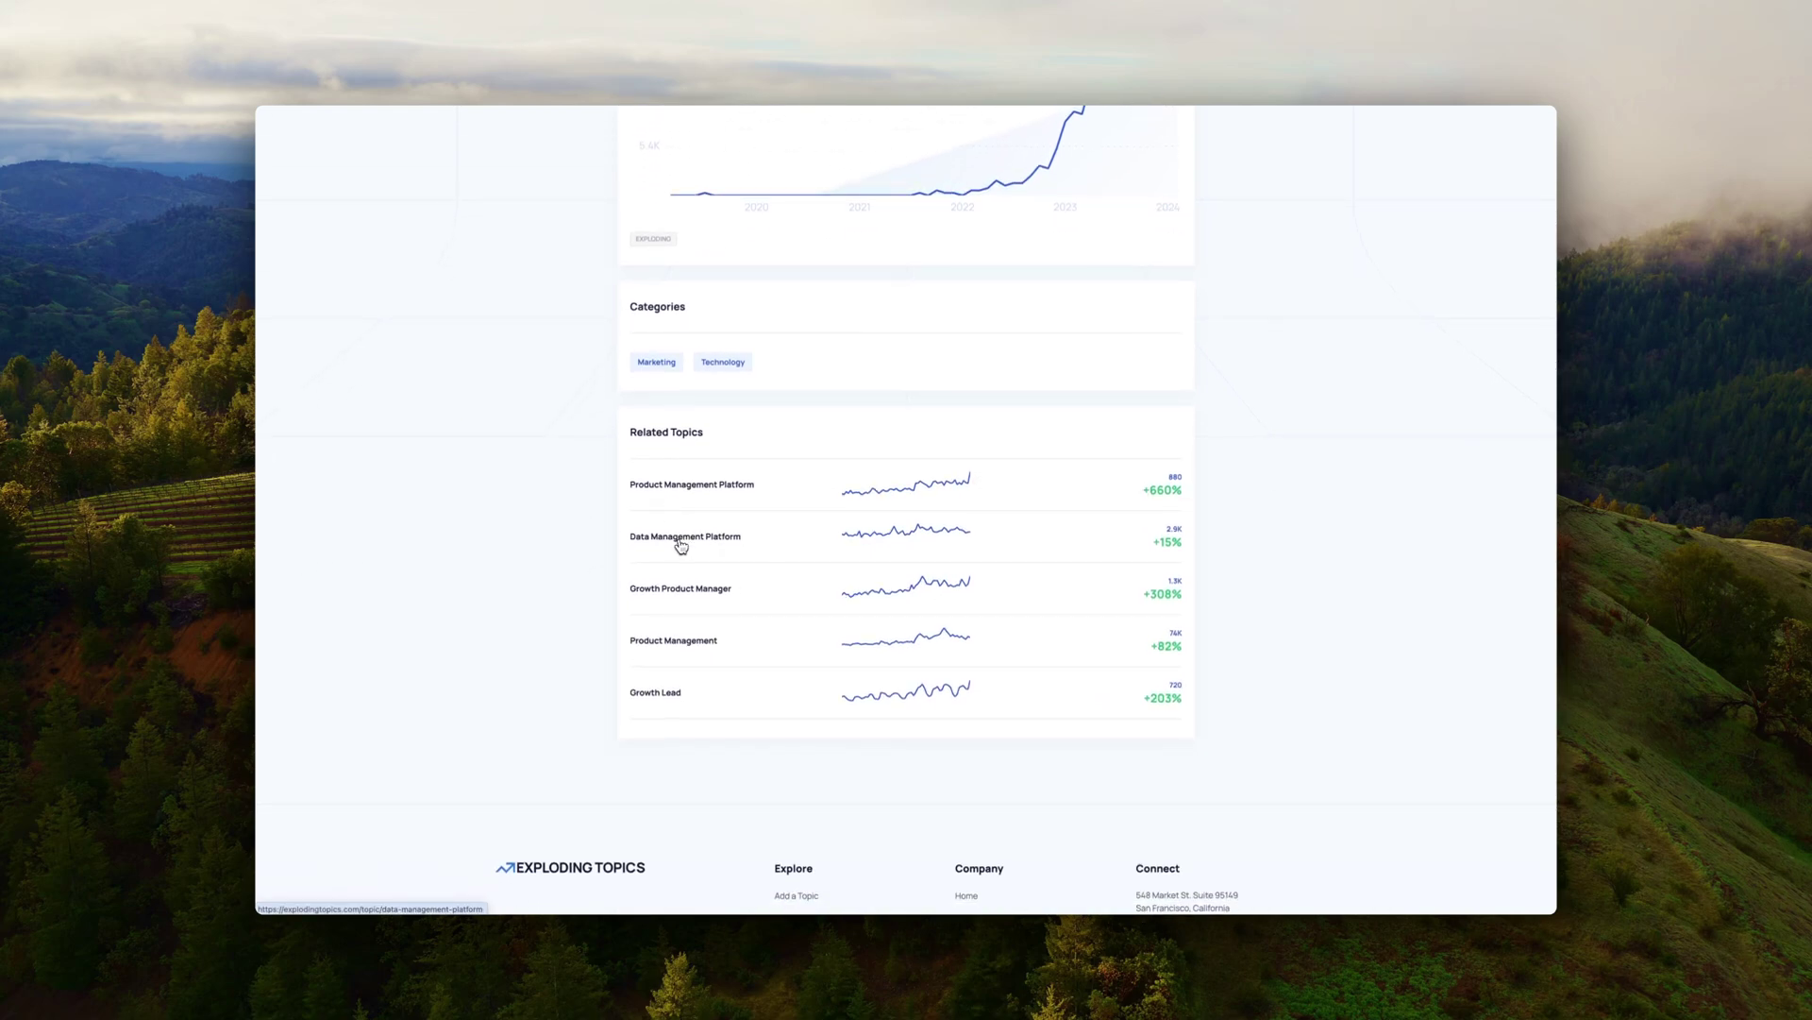
scroll(707, 580, down, 1)
scroll(676, 625, up, 2)
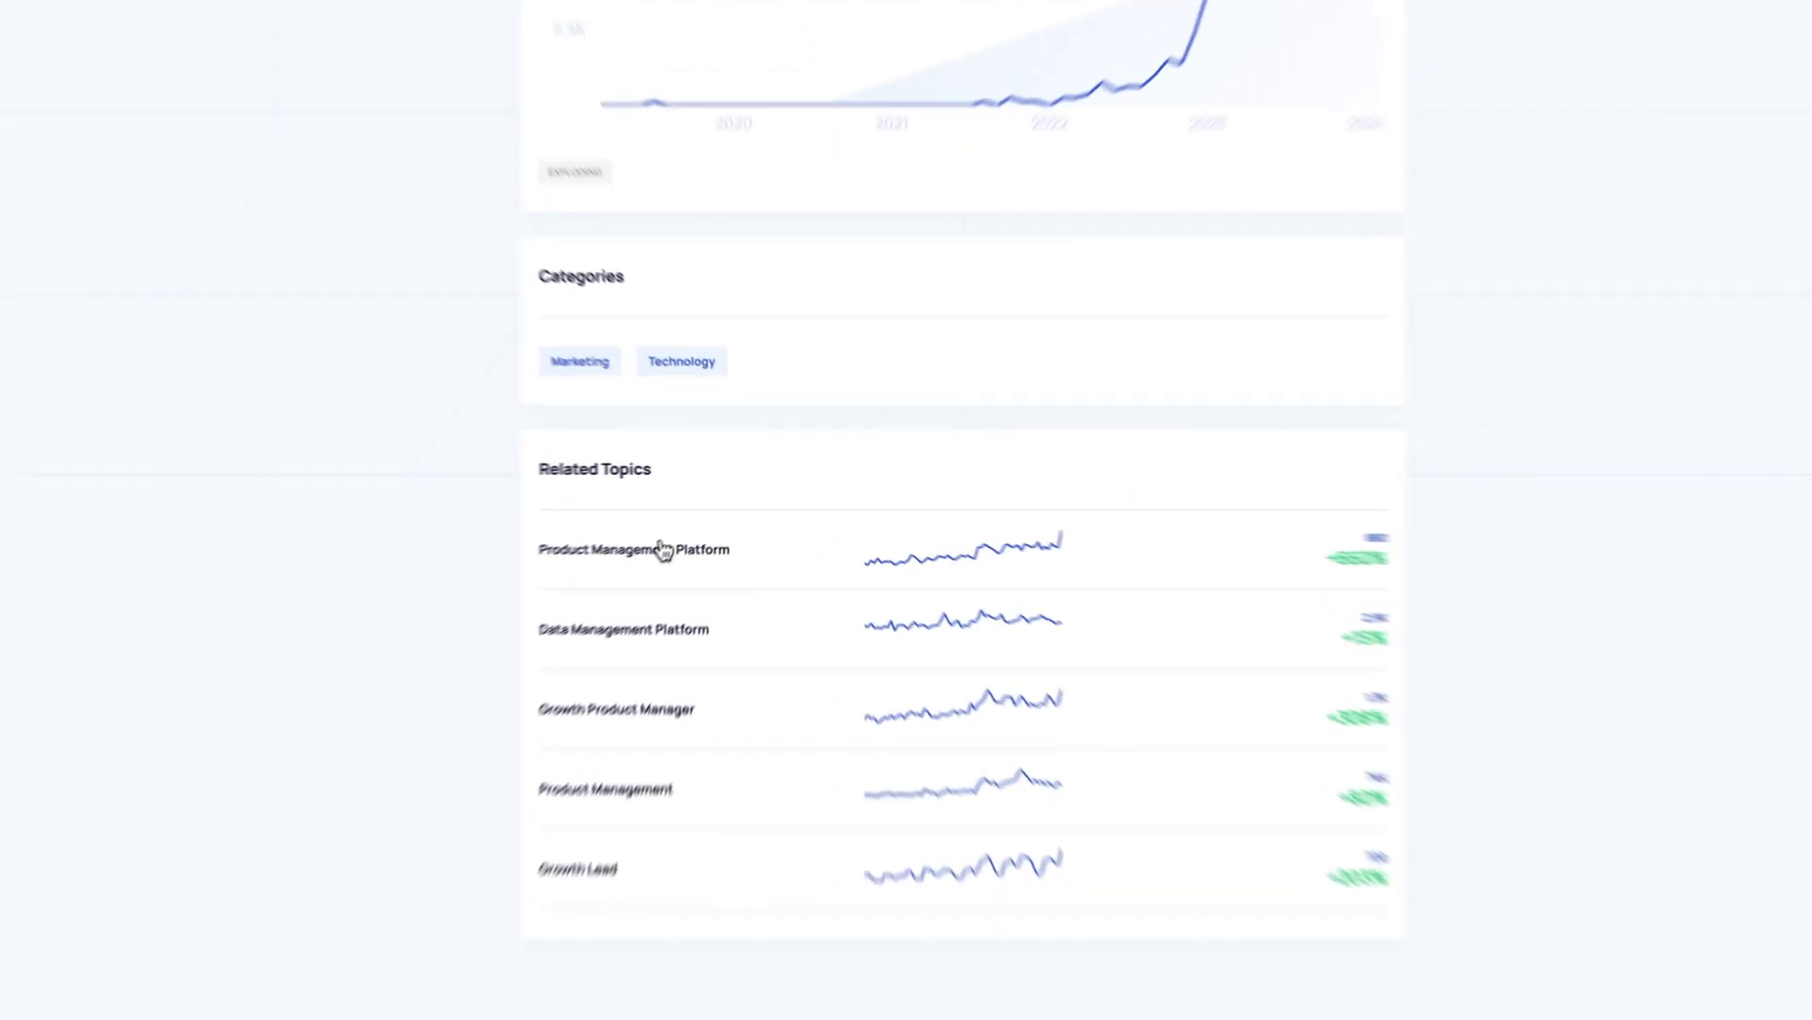
Go to the Product Management Platform related topic, then the On-Page topic.
click(713, 514)
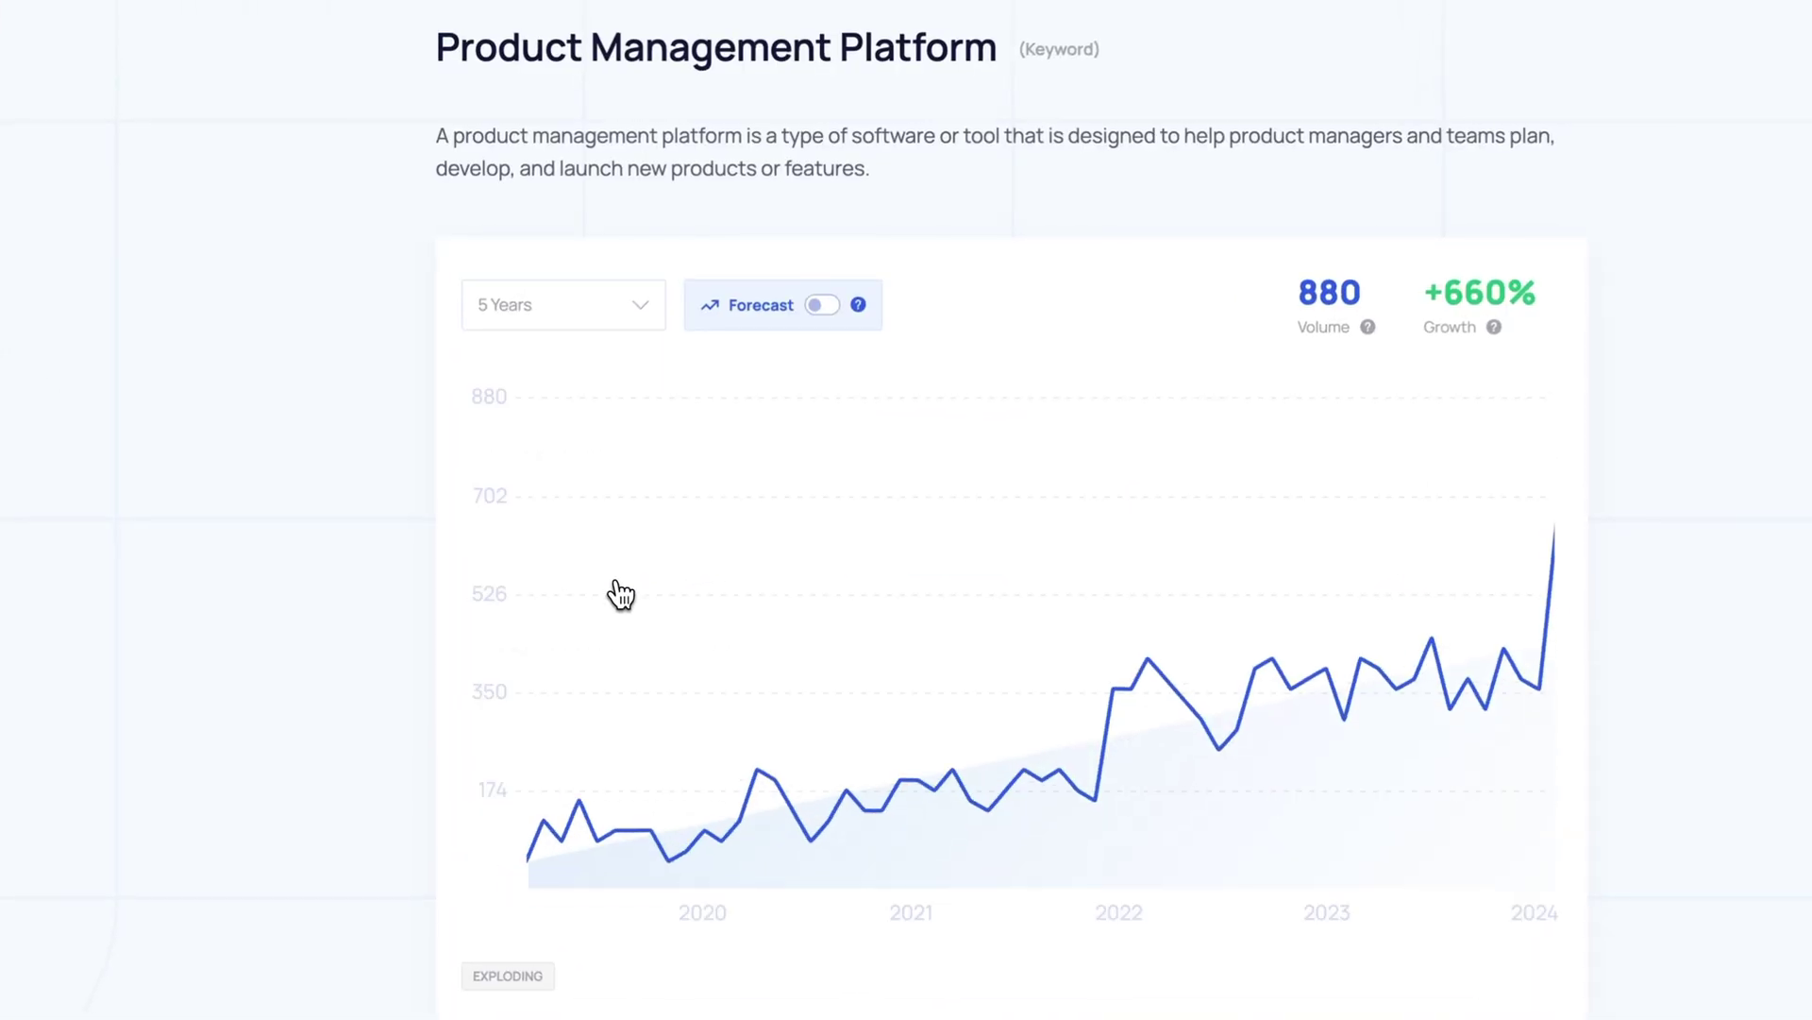
scroll(1138, 462, down, 2)
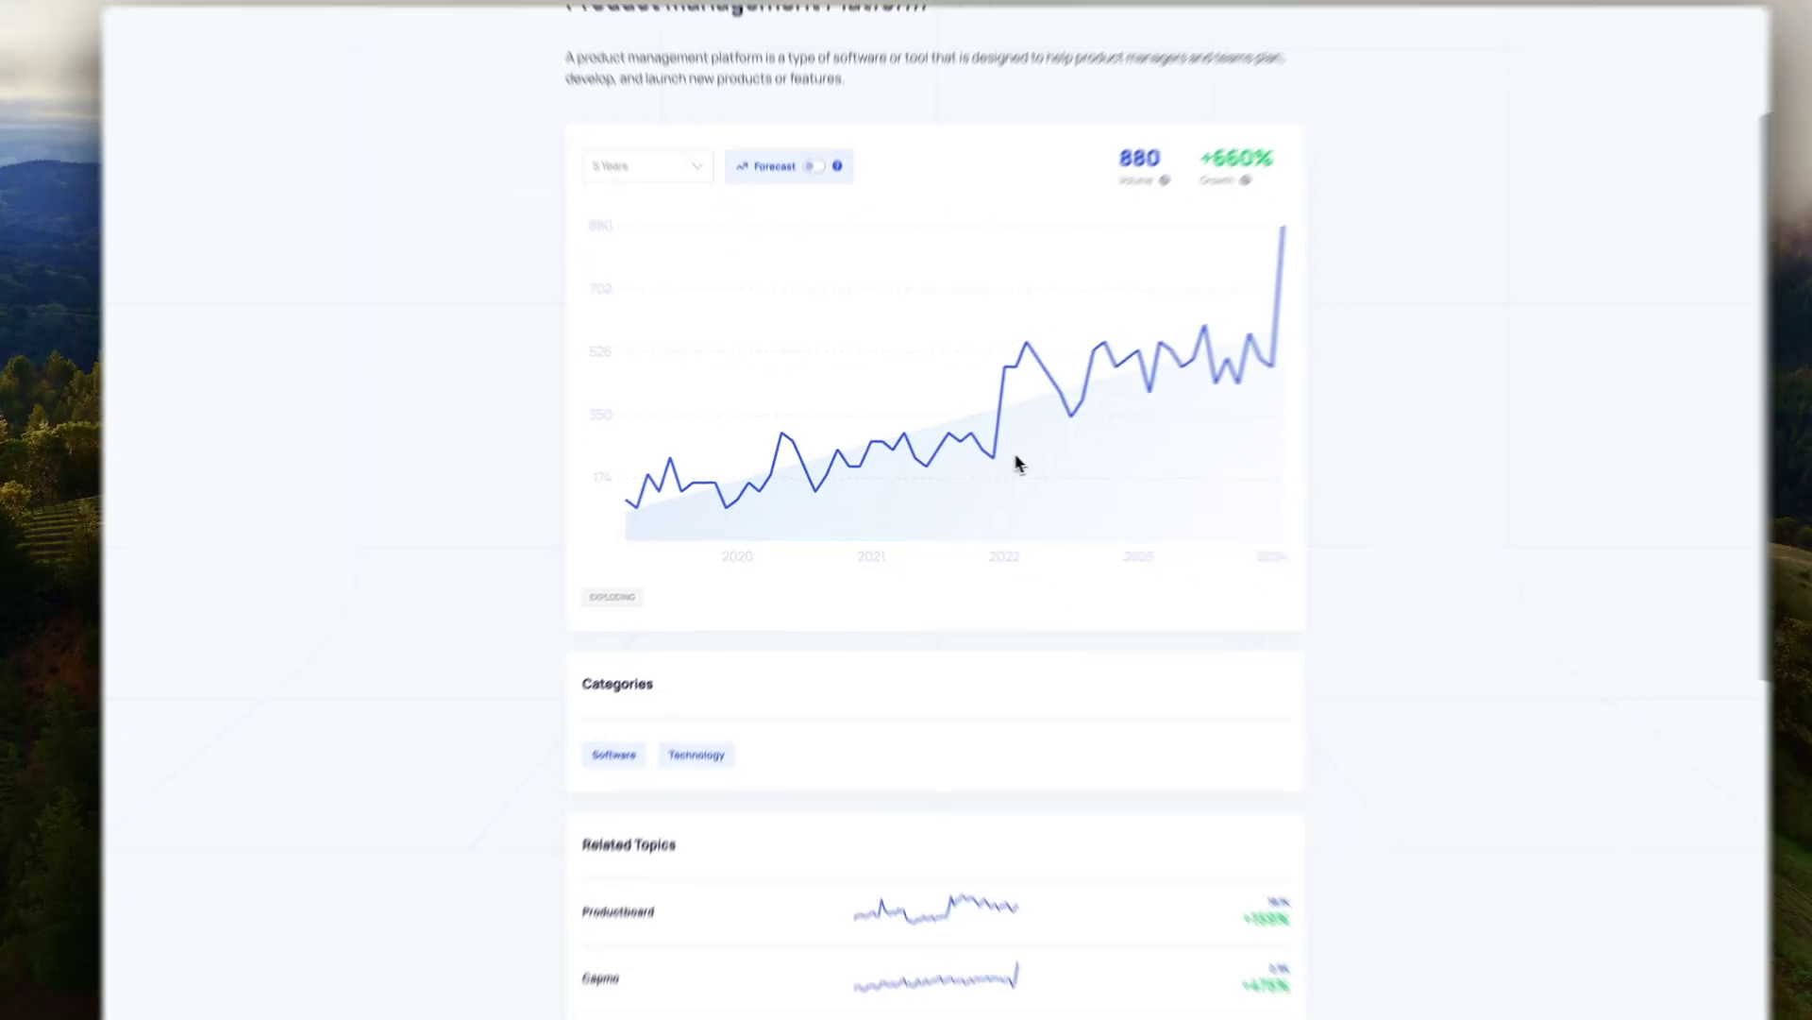
scroll(1138, 462, down, 5)
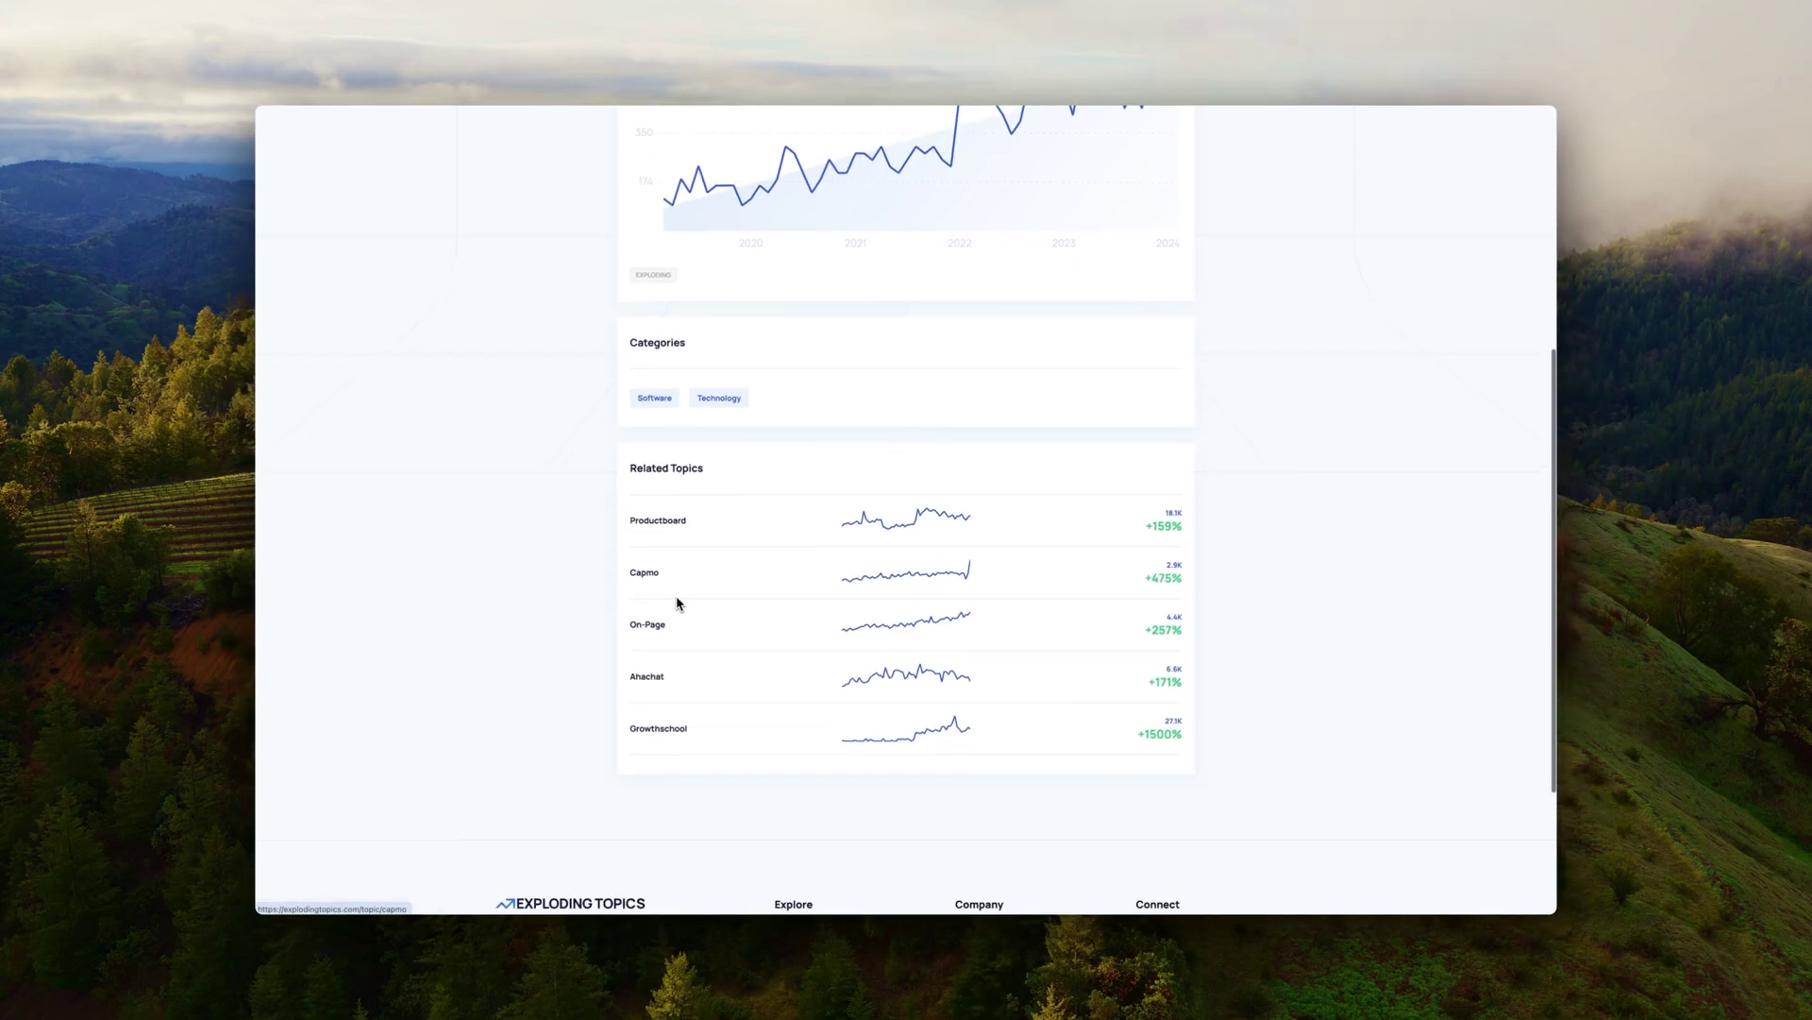
click(649, 630)
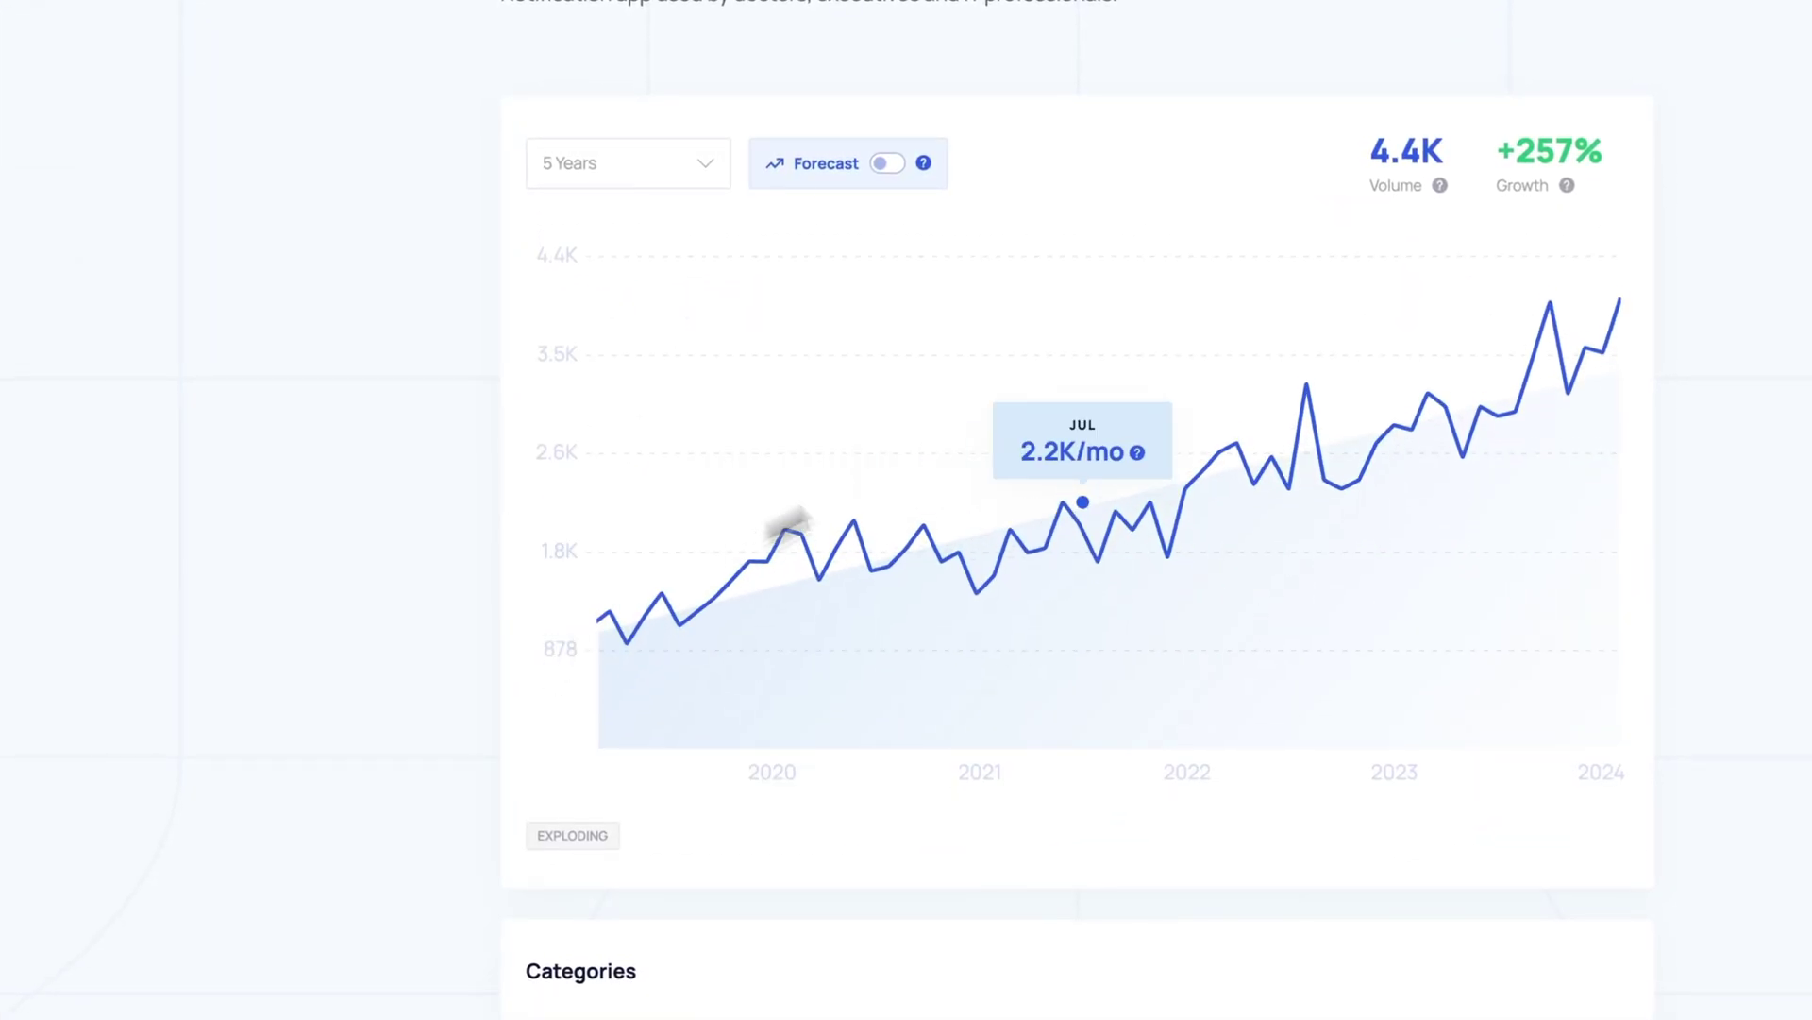
scroll(1077, 368, down, 10)
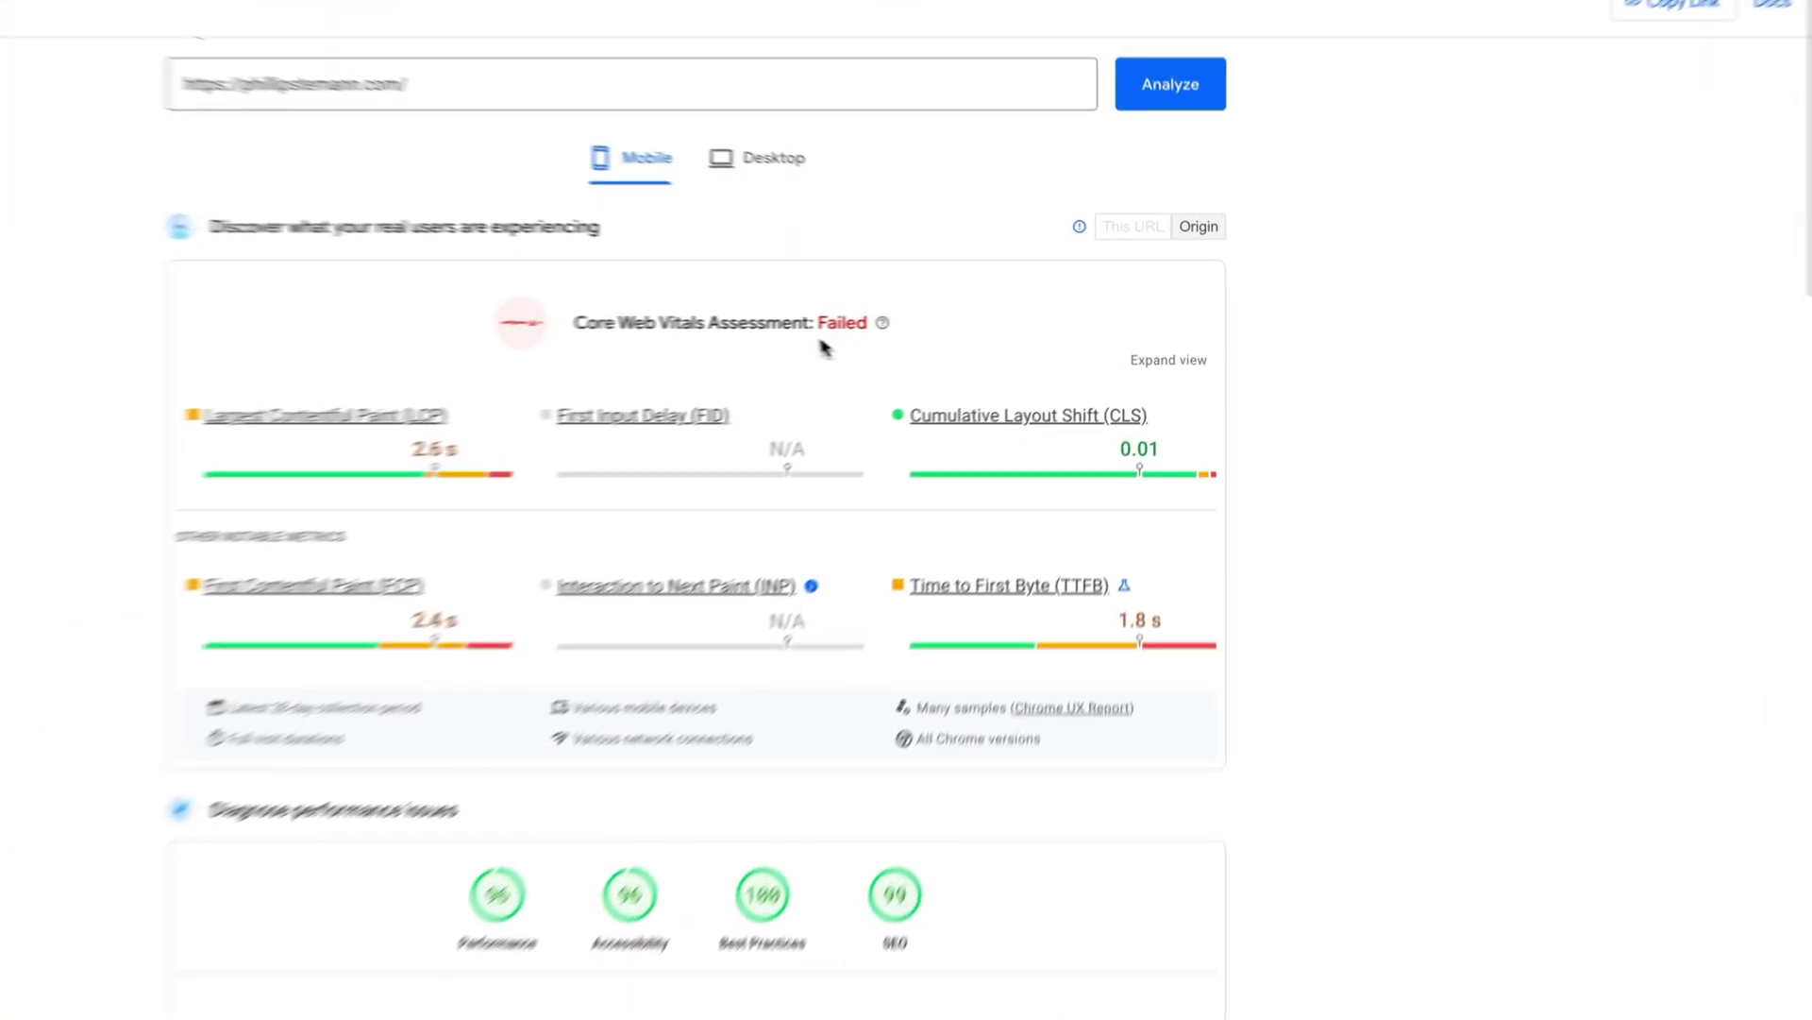
Expand the Largest Contentful Paint element, cache policy and unused CSS diagnostics.
scroll(979, 526, down, 2)
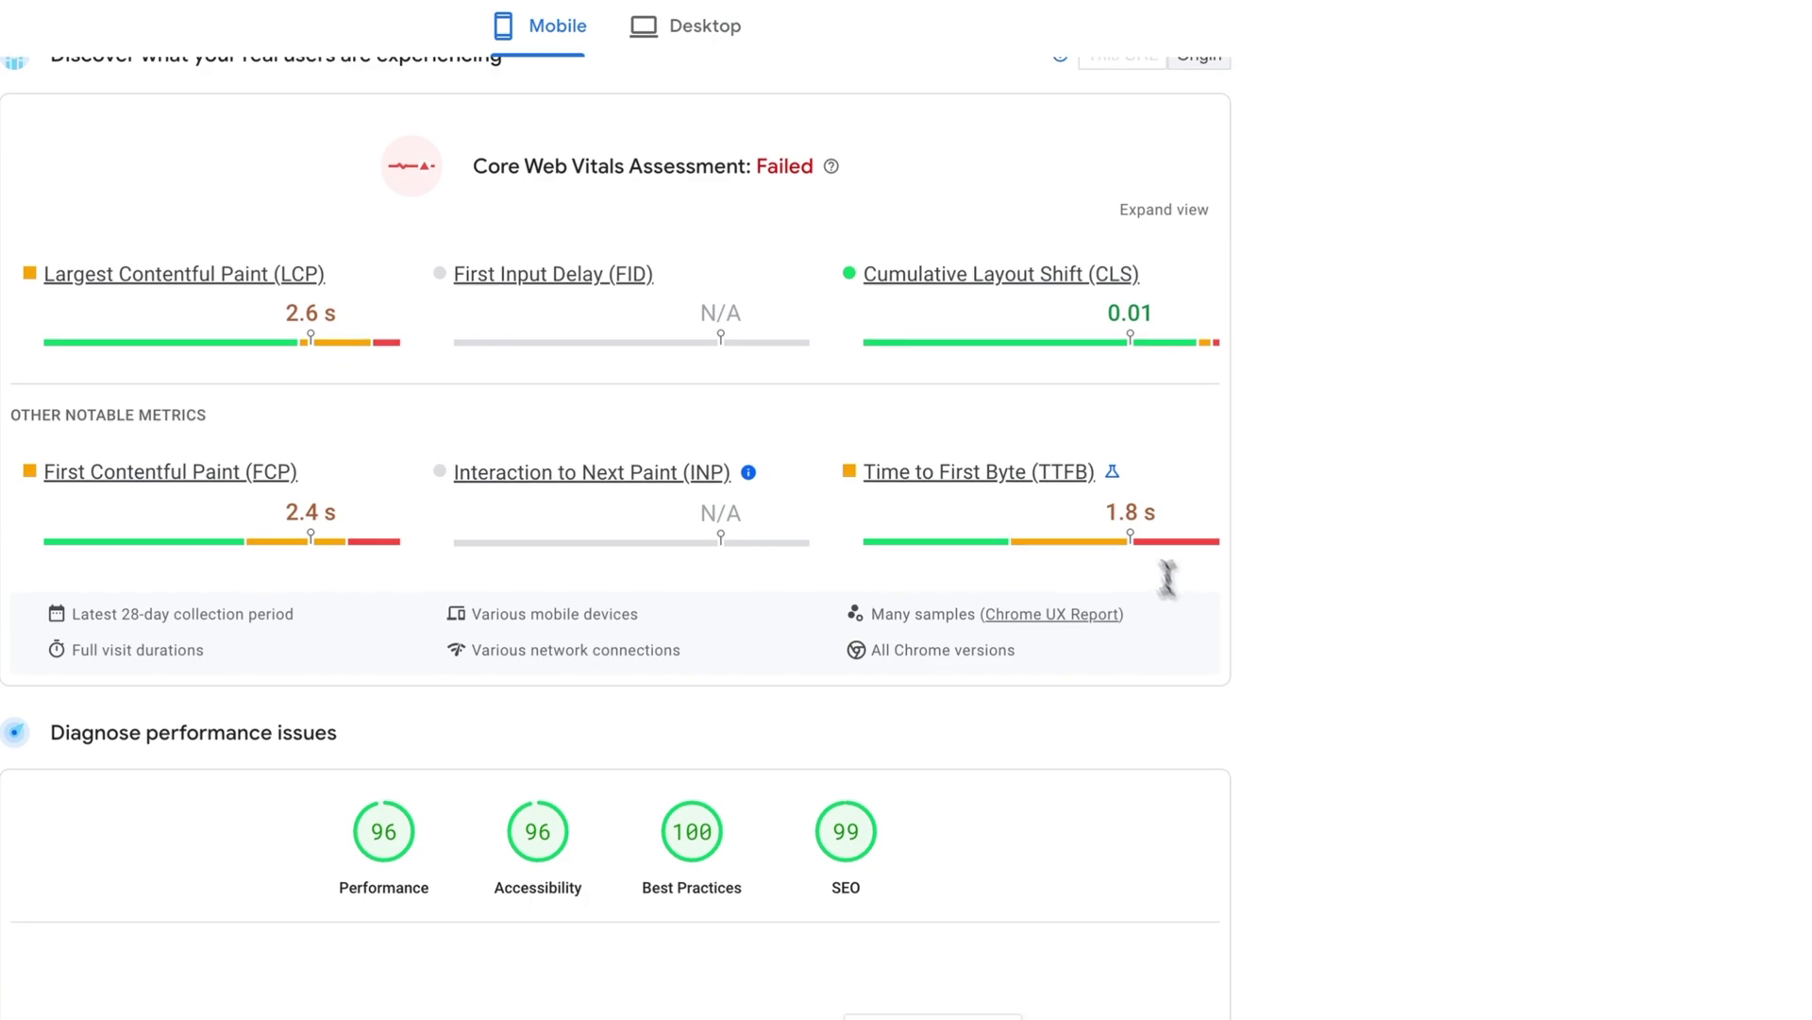
scroll(1130, 545, down, 1)
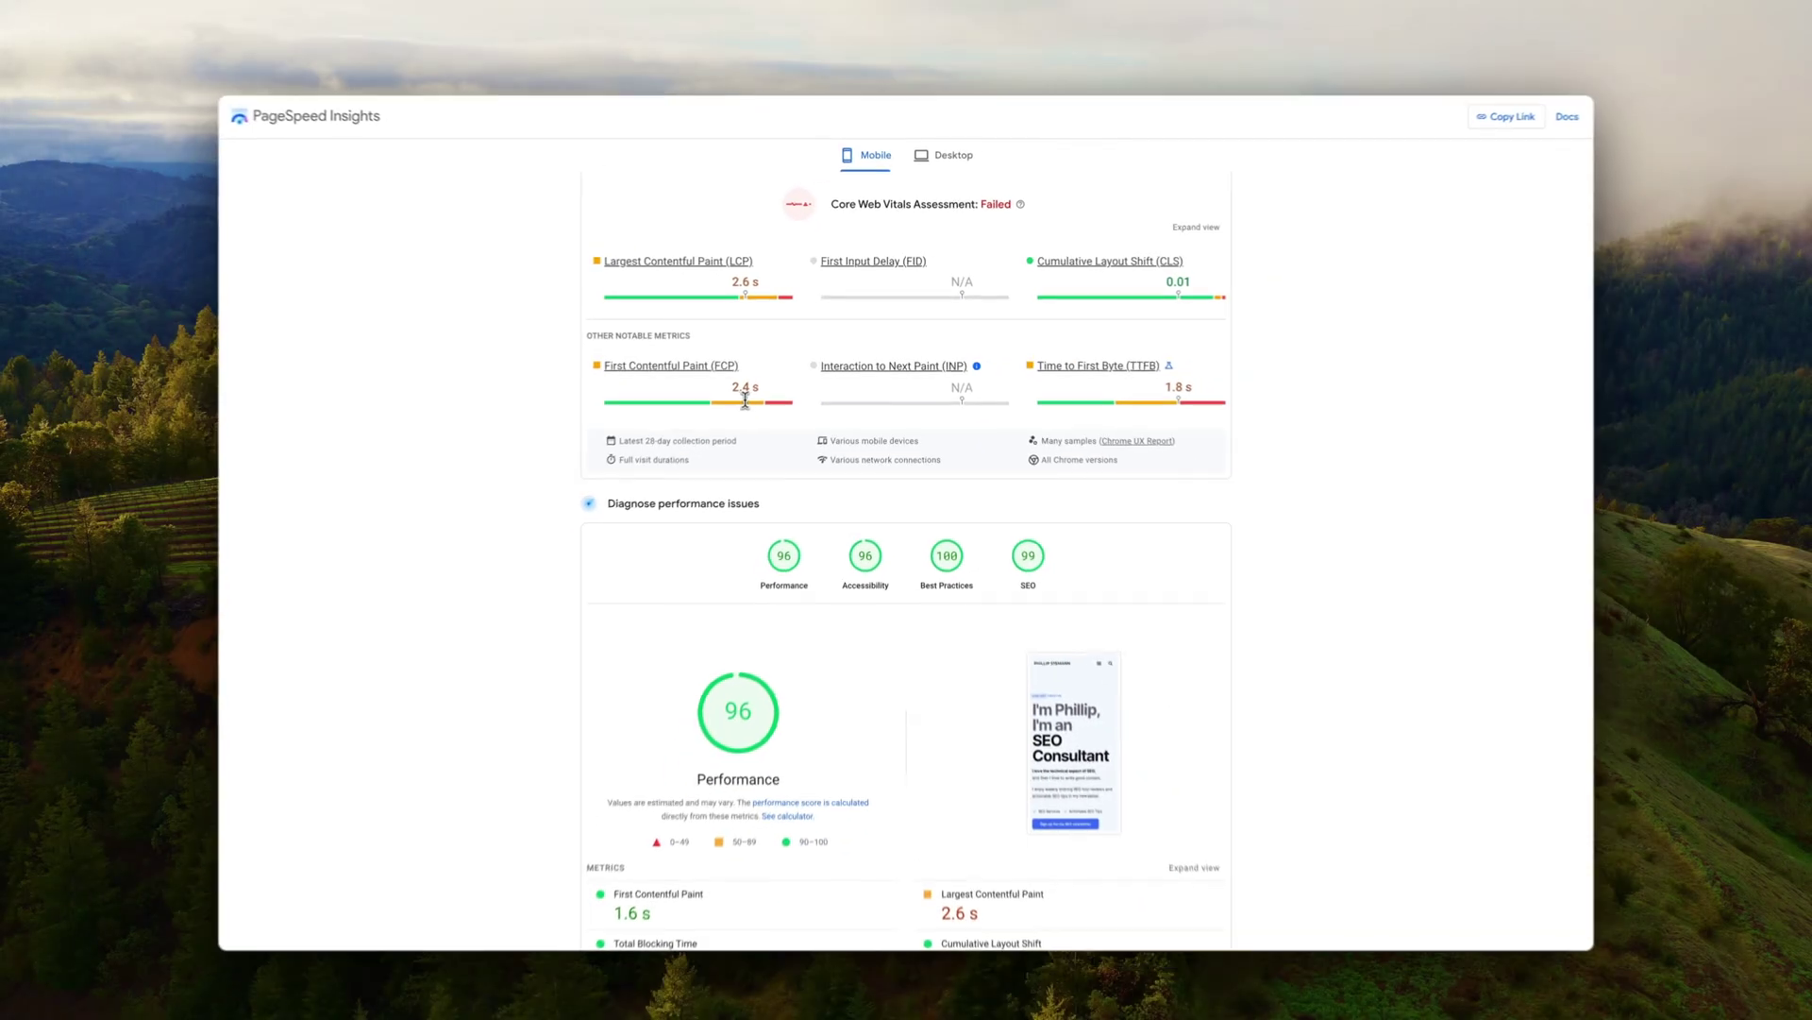
scroll(313, 488, down, 3)
scroll(755, 393, down, 5)
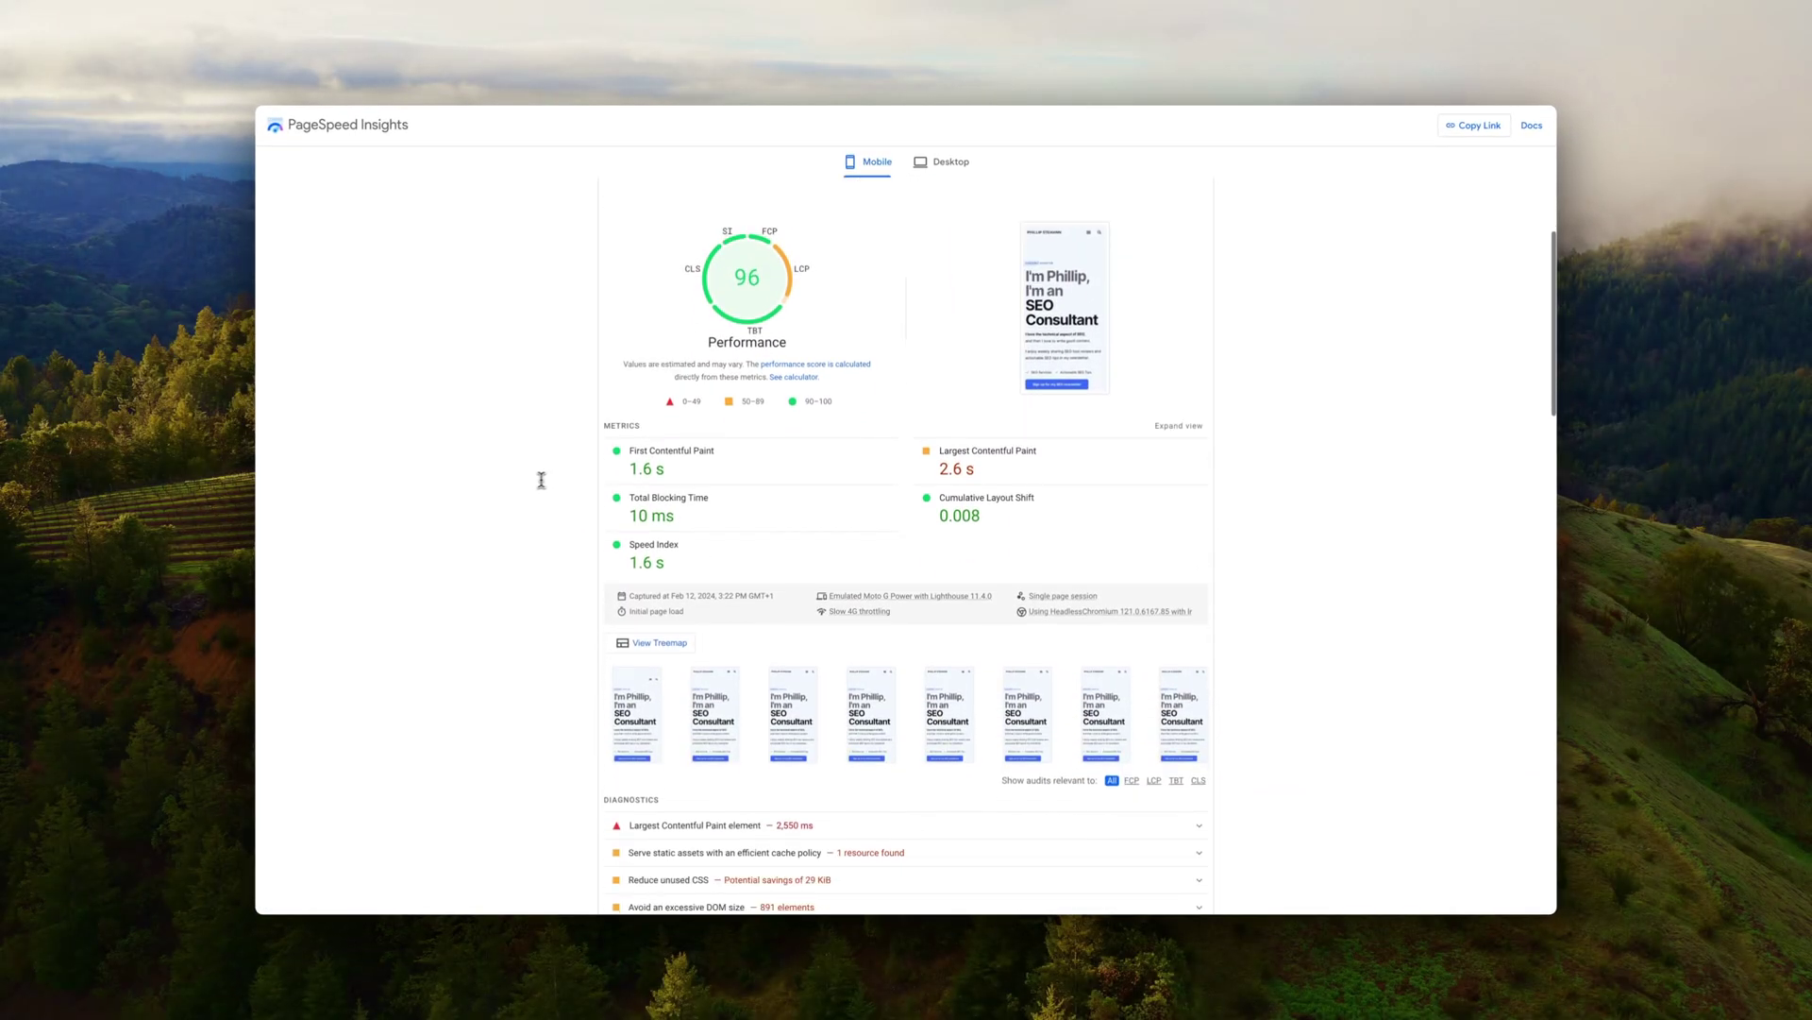
scroll(558, 477, down, 4)
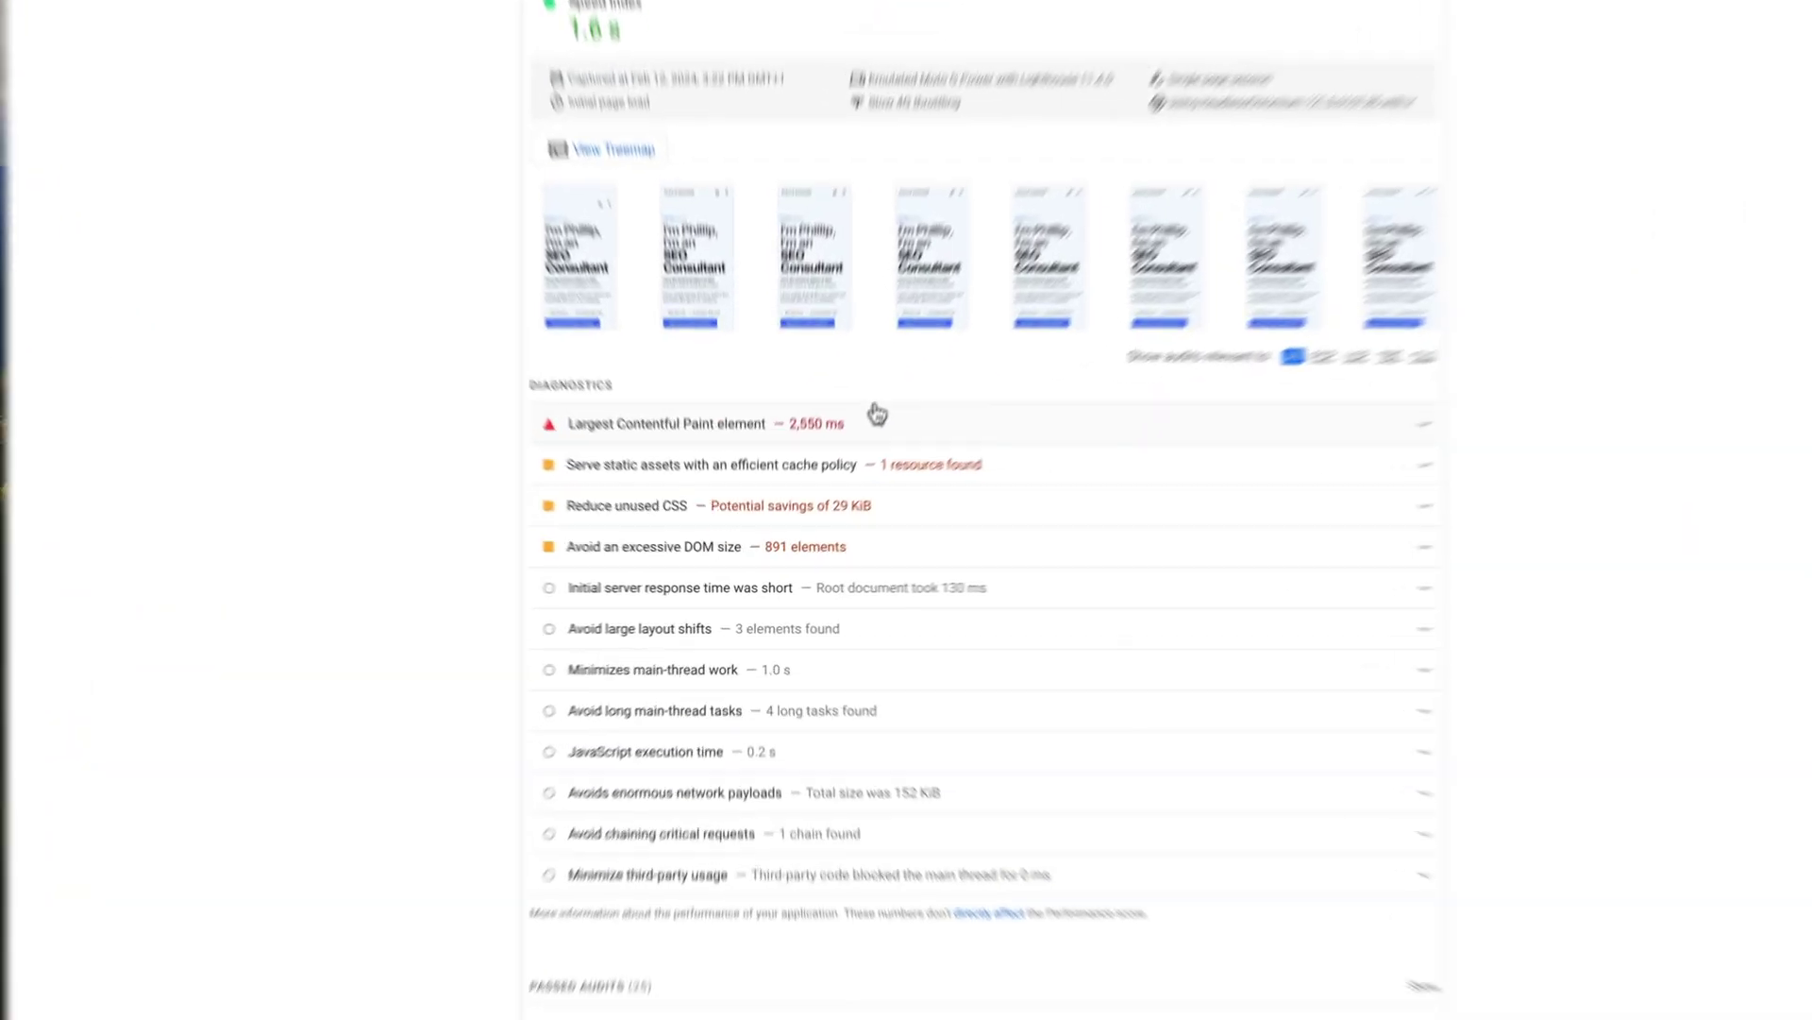
click(840, 485)
scroll(878, 382, down, 2)
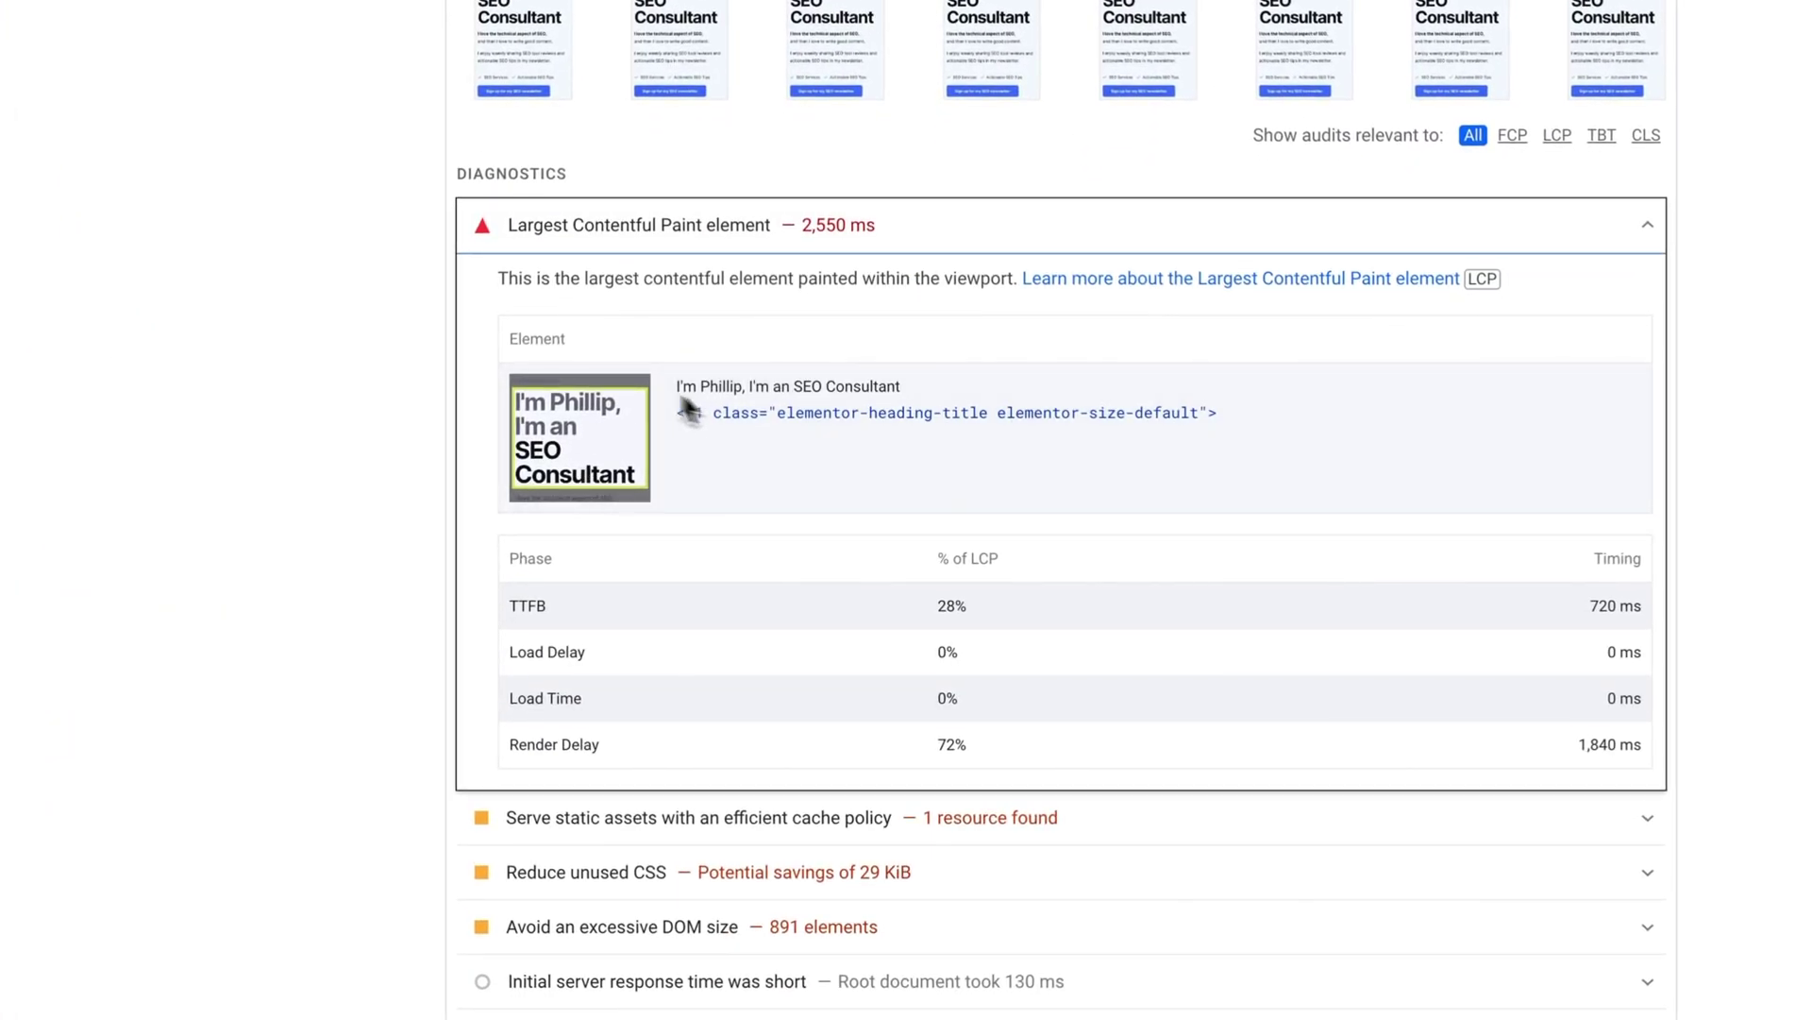
scroll(660, 444, down, 4)
click(642, 493)
scroll(652, 492, down, 2)
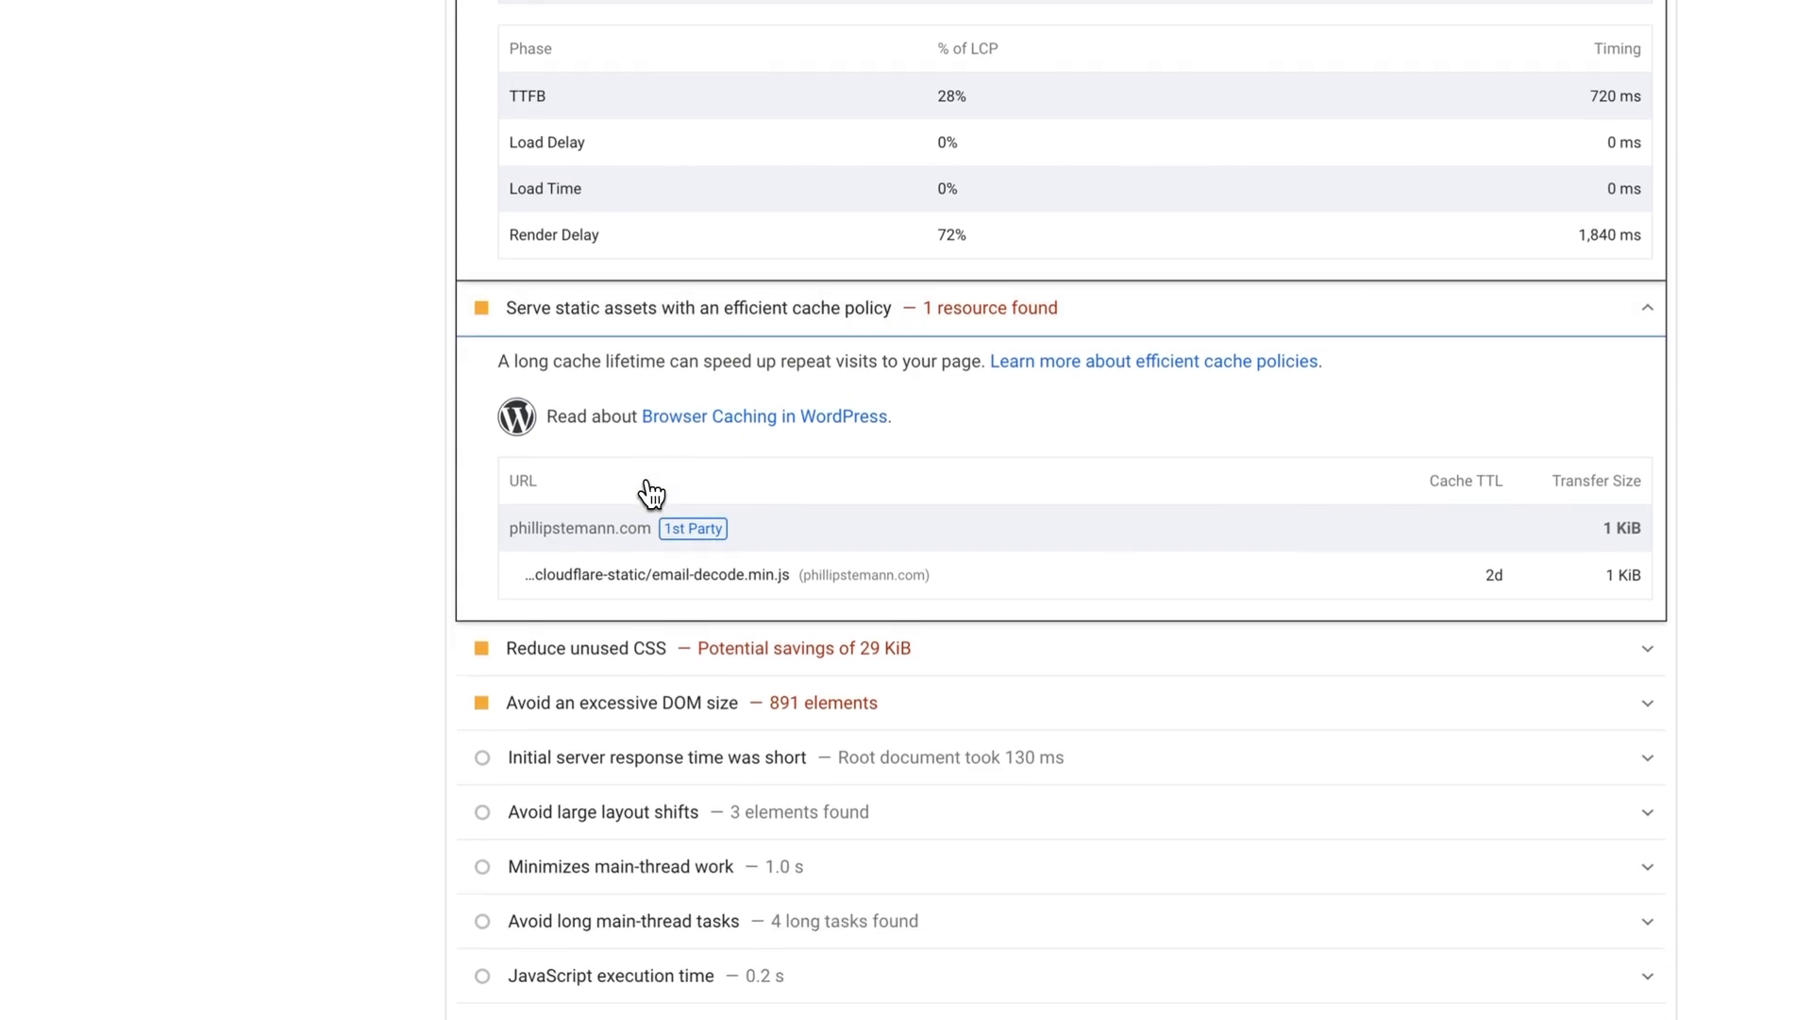
Expand the excessive DOM size, contrast and tap-target findings.
scroll(699, 572, down, 2)
click(930, 534)
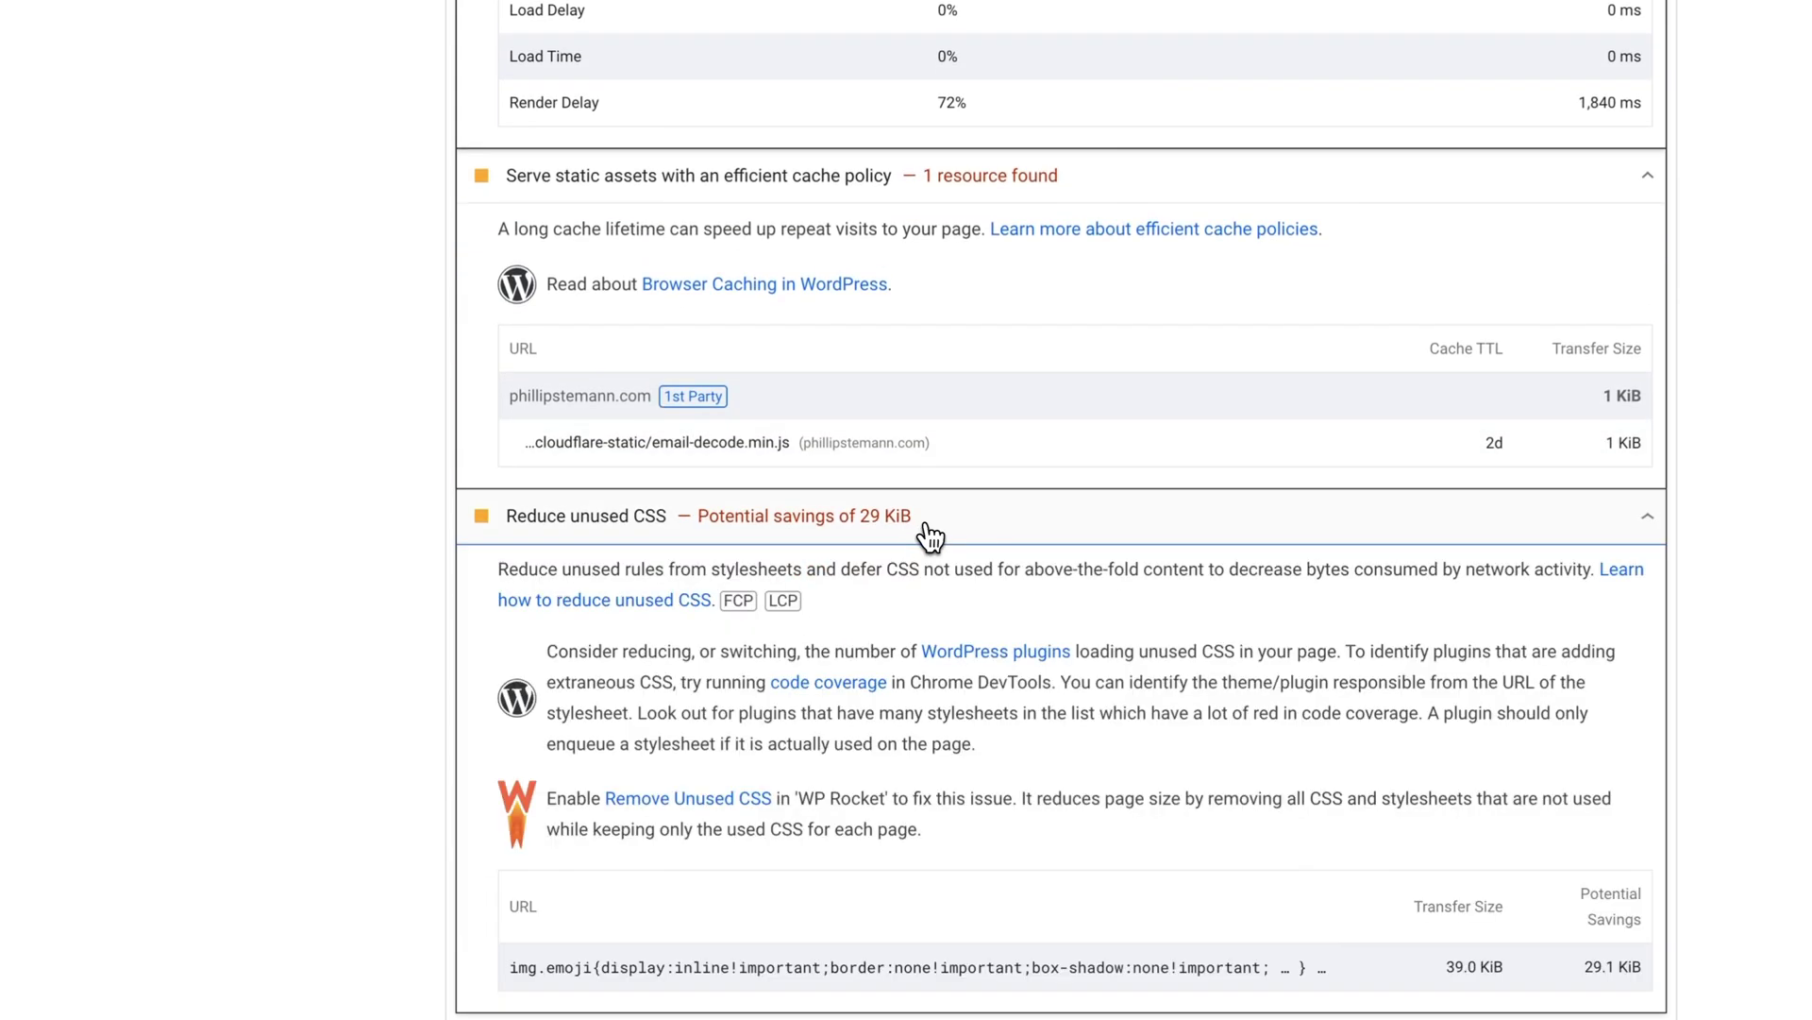
scroll(930, 537, down, 5)
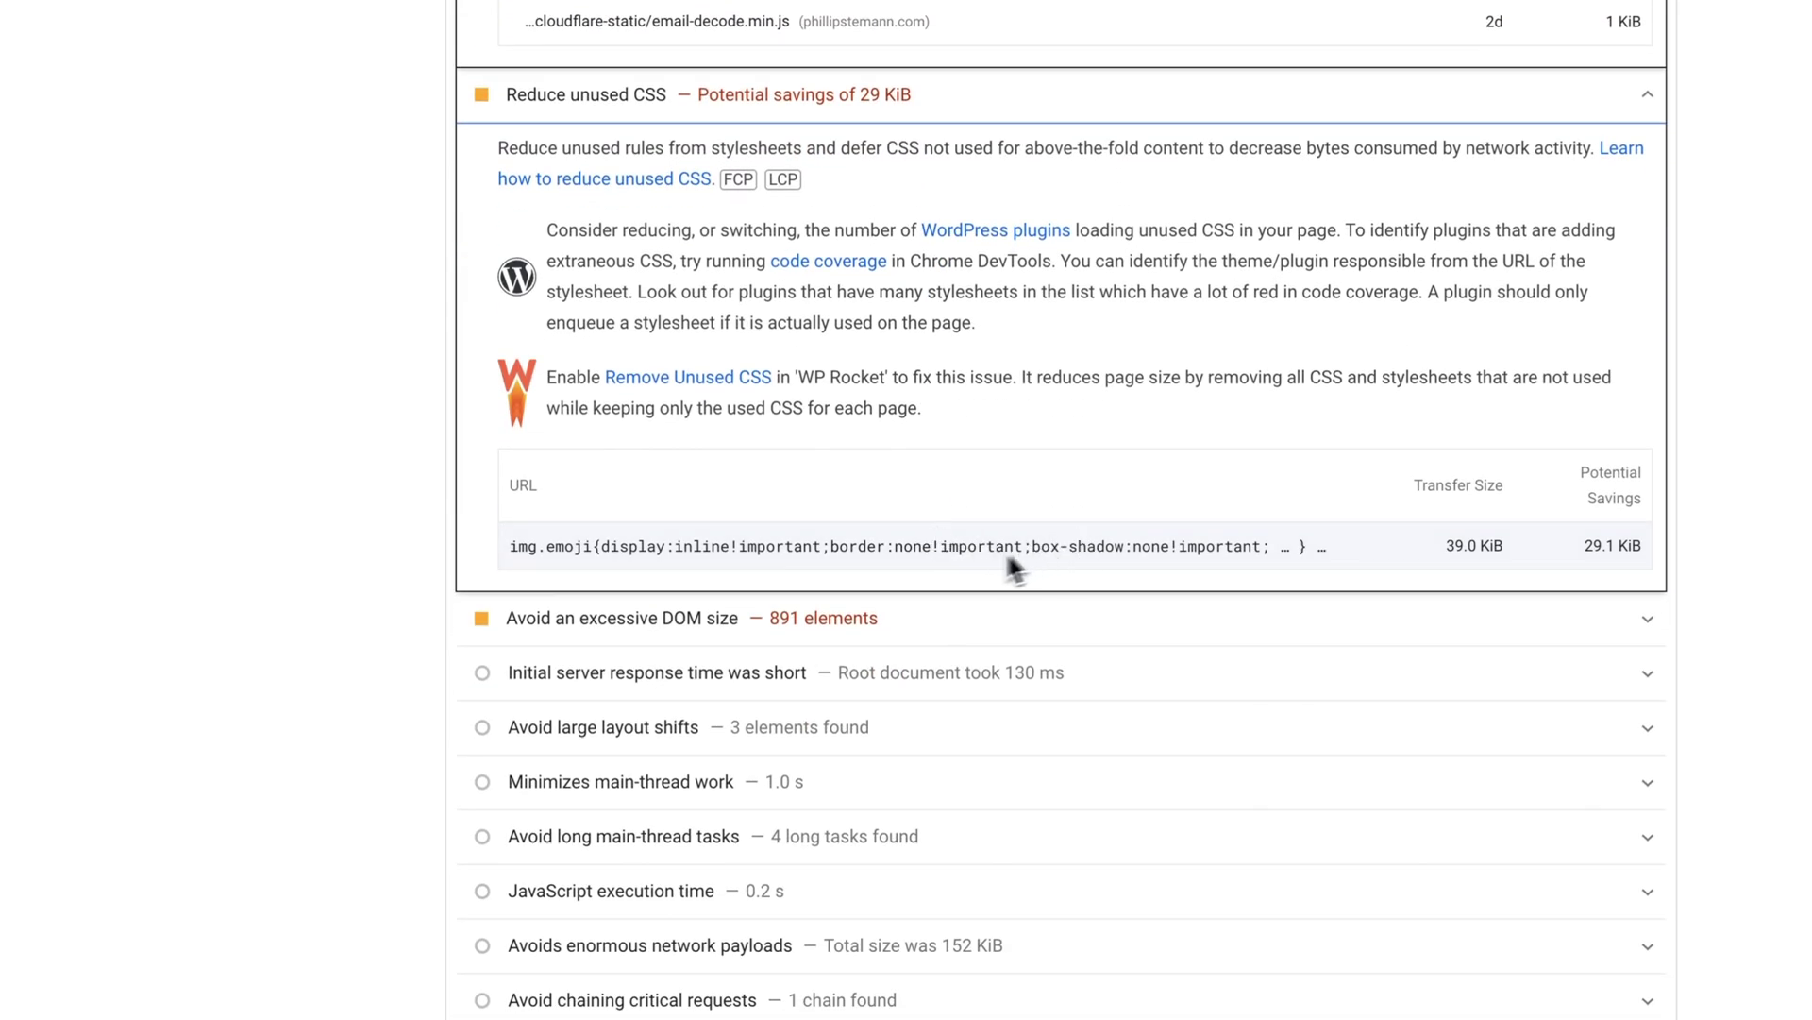
click(1019, 627)
scroll(1020, 627, down, 4)
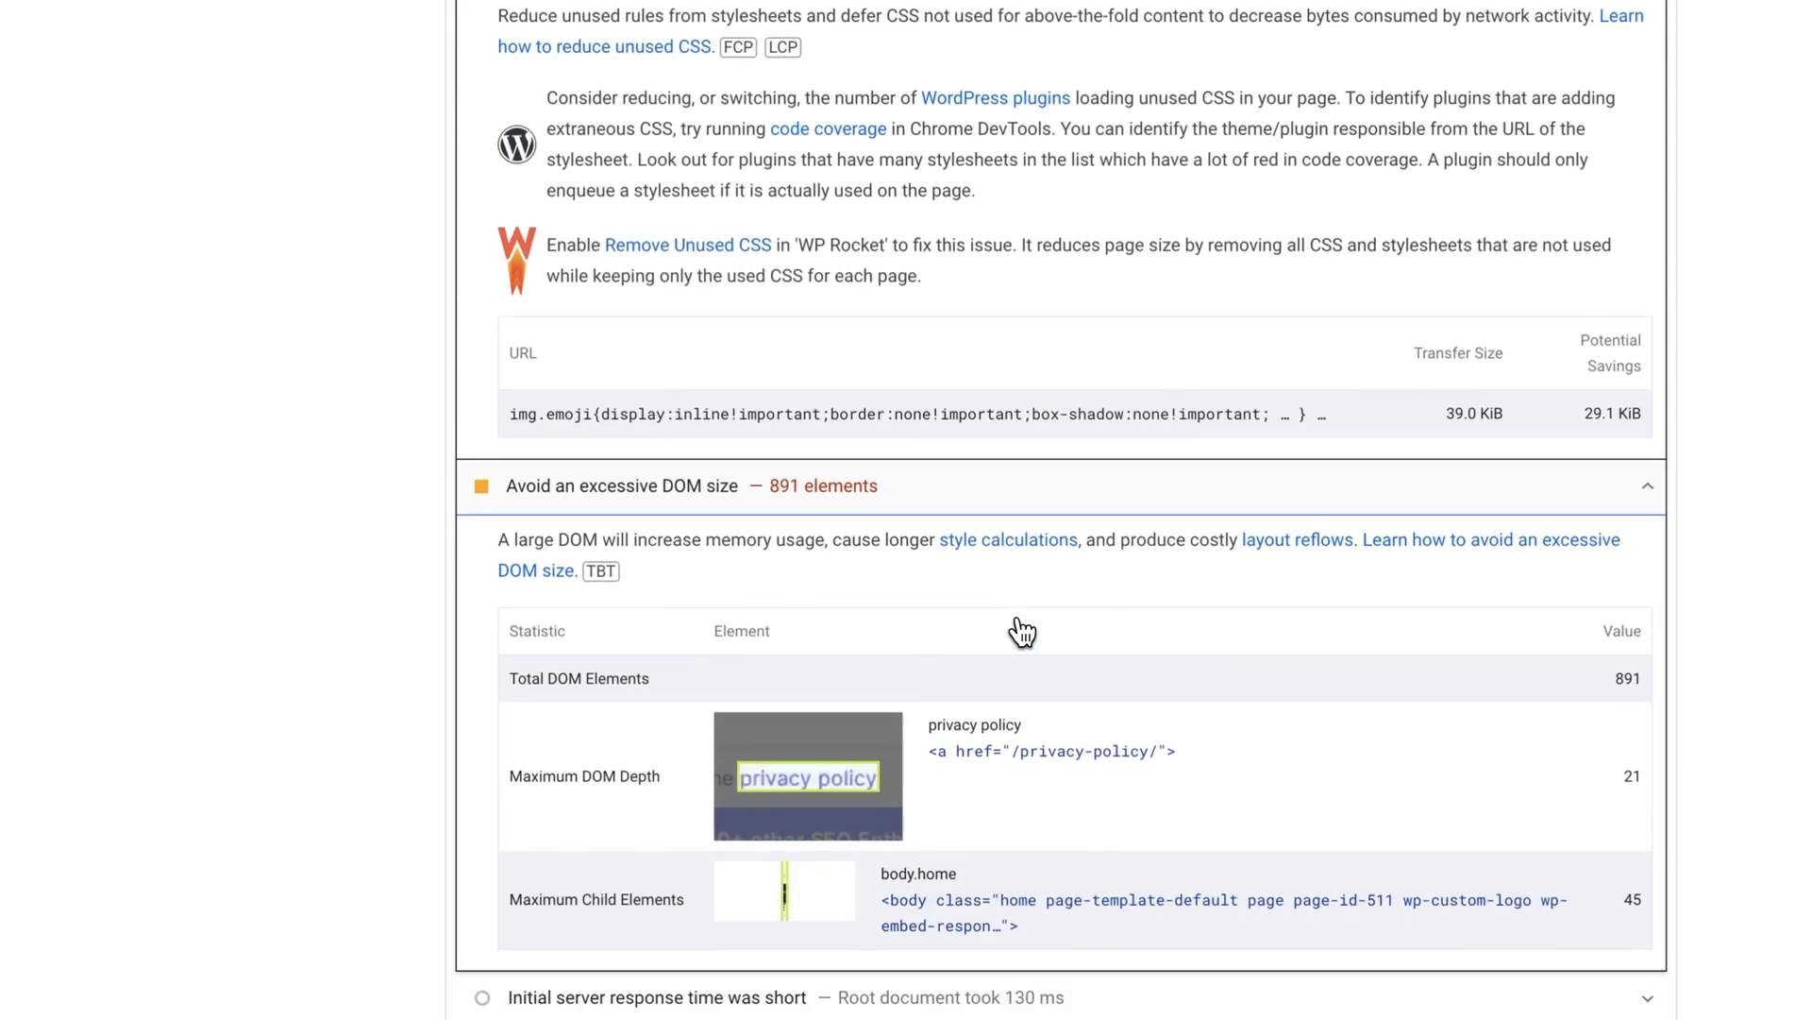
scroll(878, 614, down, 15)
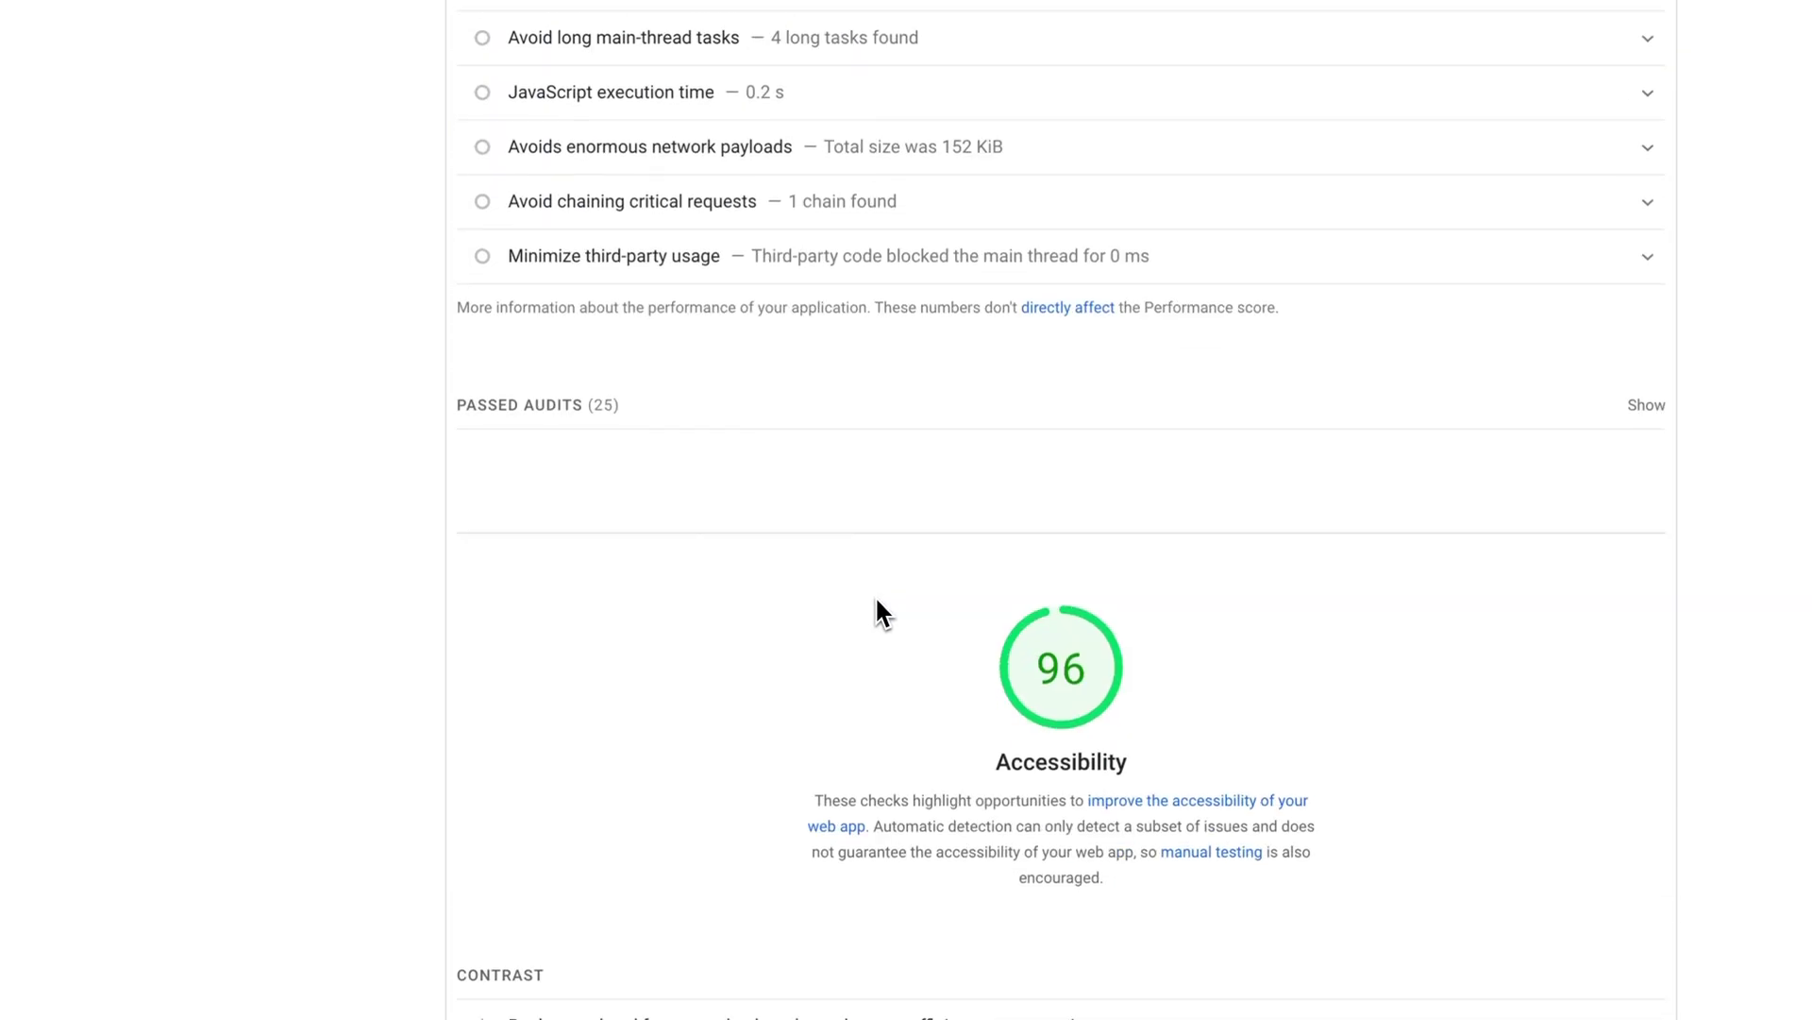
click(768, 498)
scroll(769, 495, down, 6)
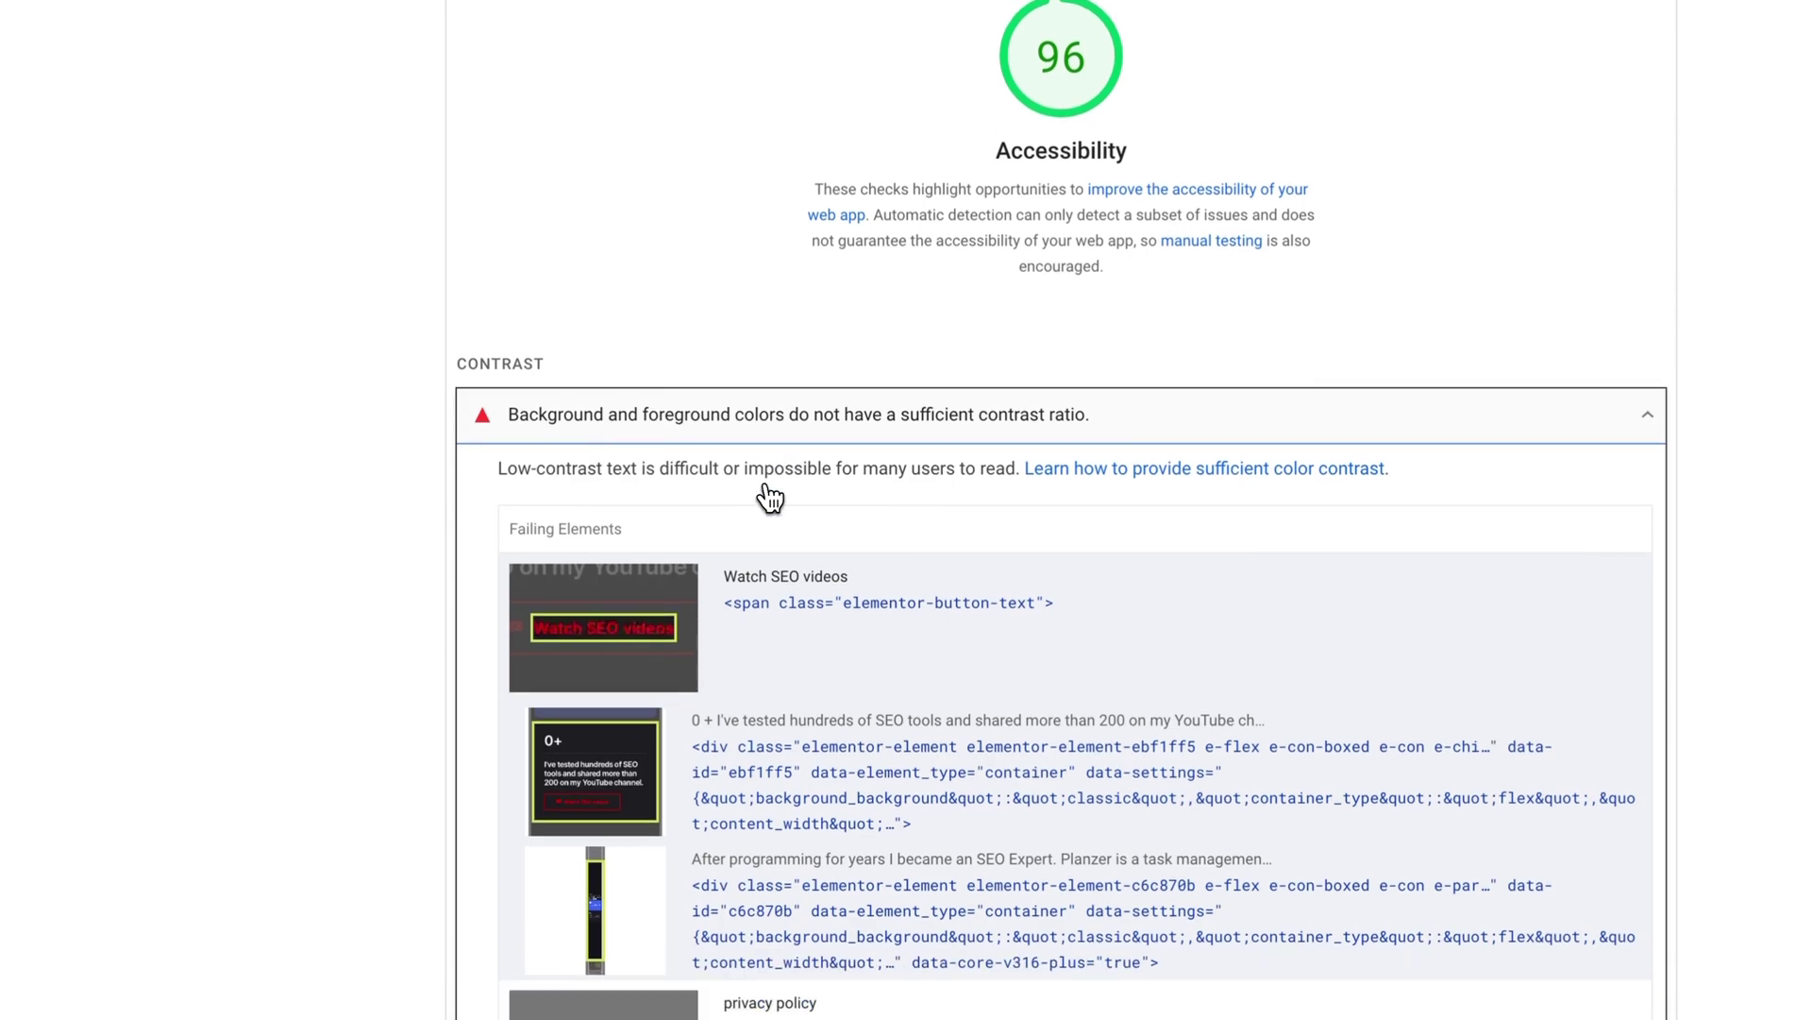
scroll(768, 498, down, 11)
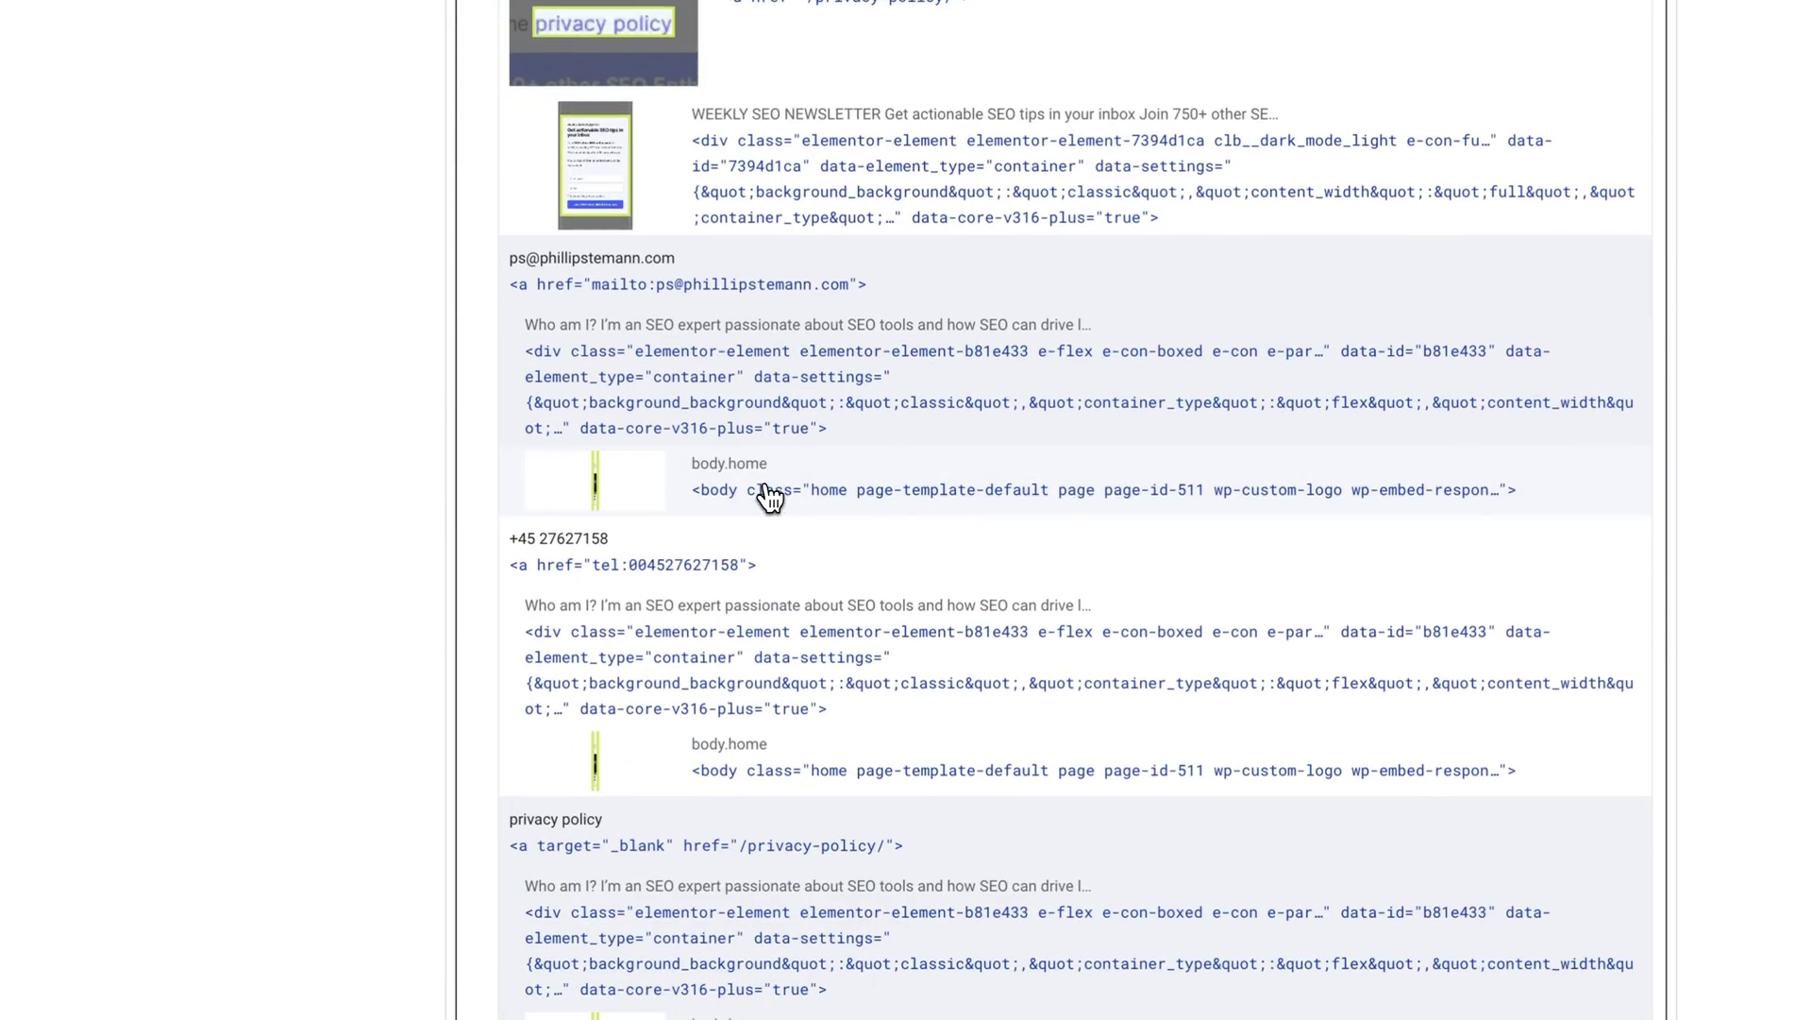
scroll(760, 553, down, 9)
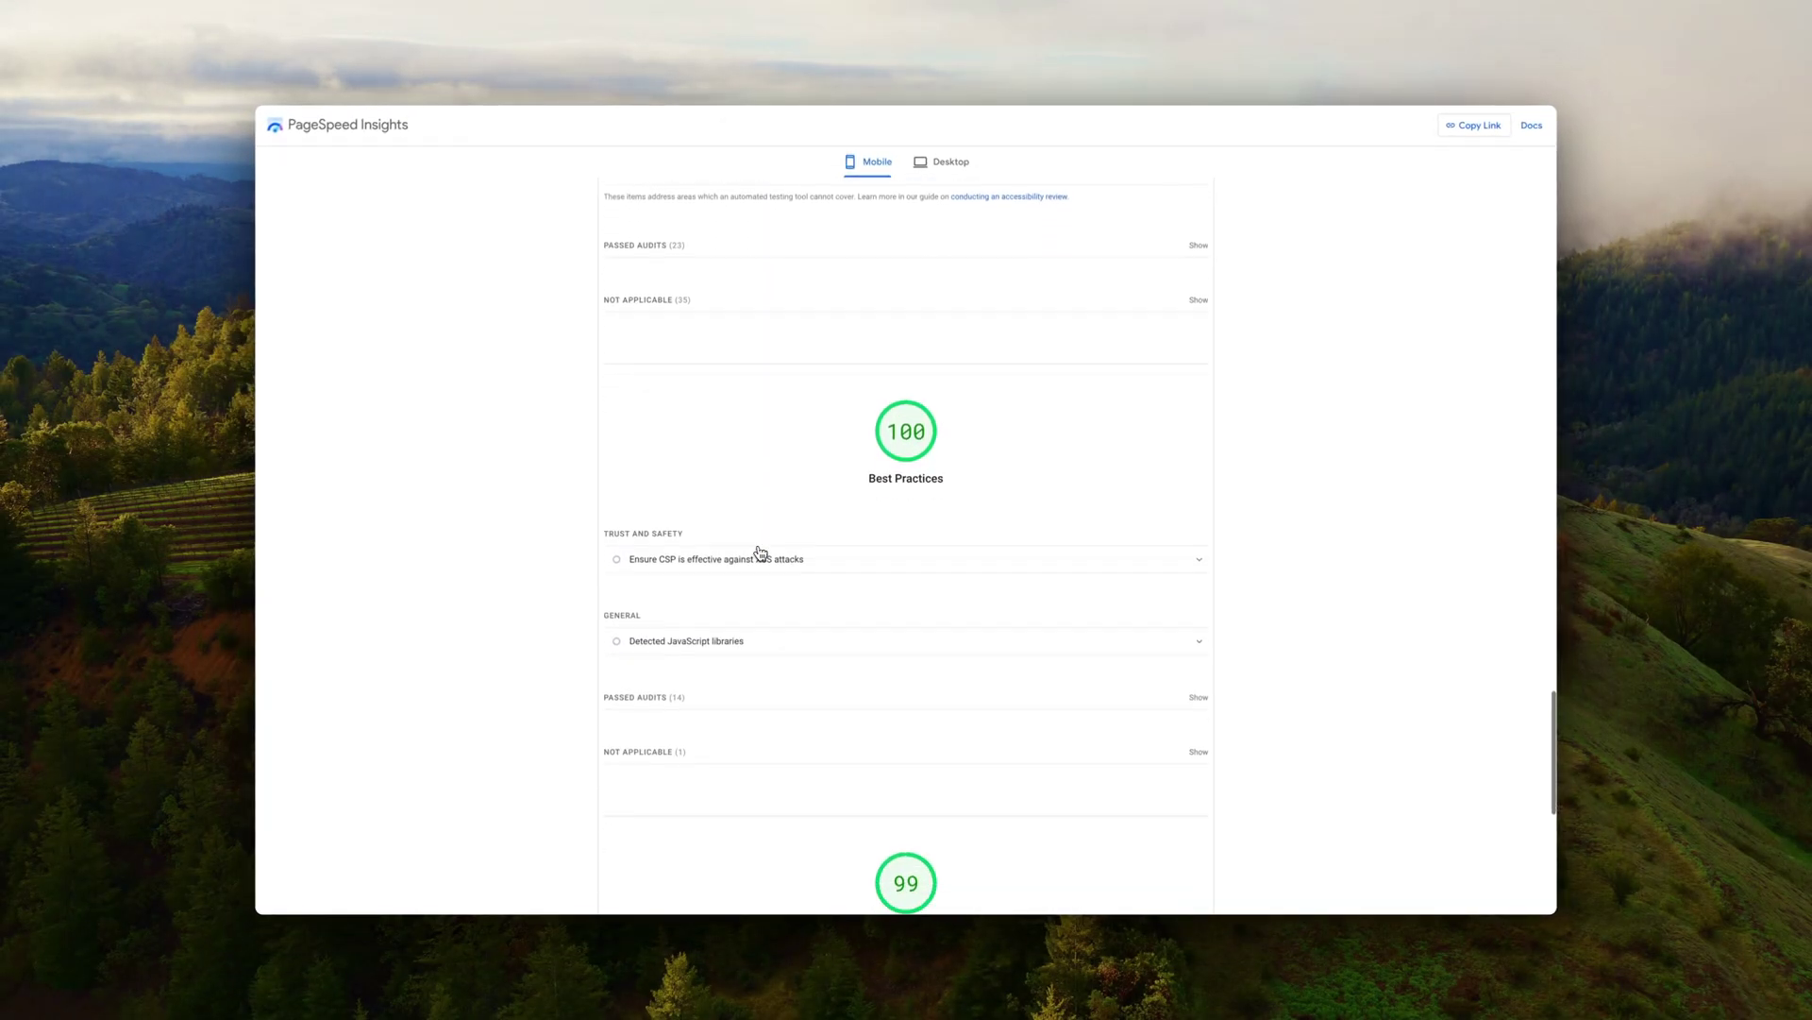
scroll(758, 555, down, 1)
click(758, 591)
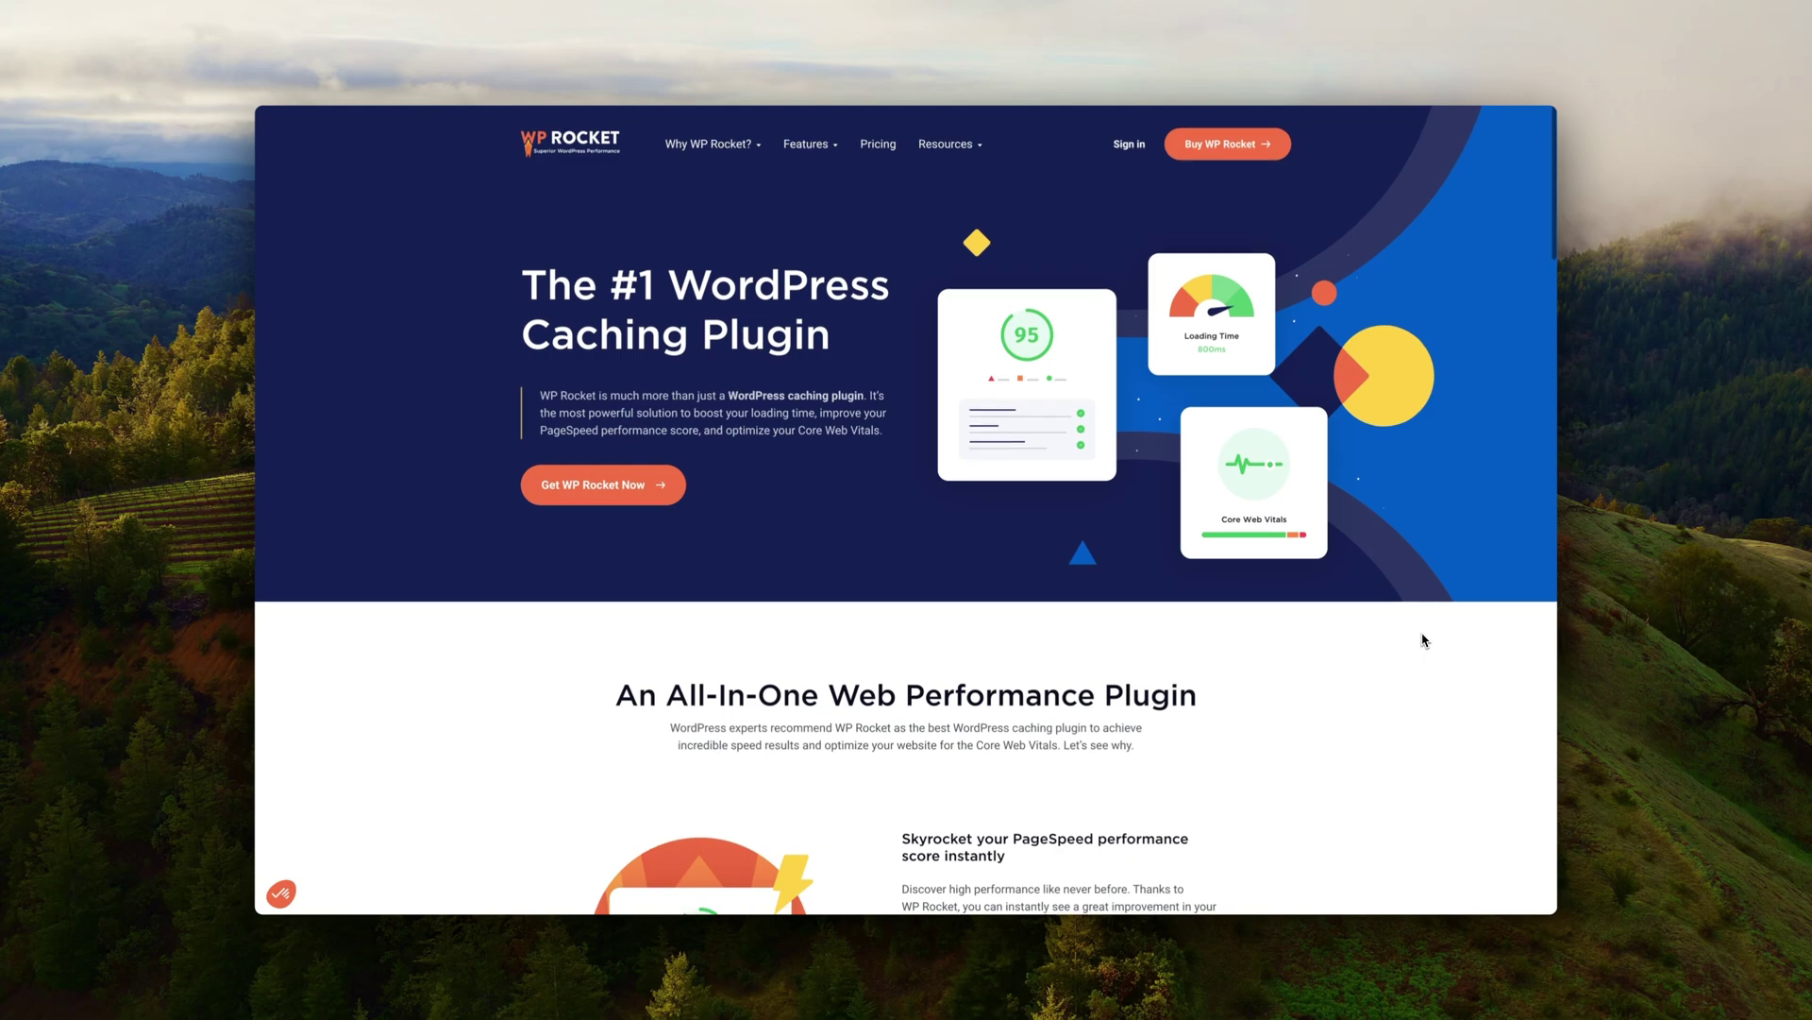
Scroll through WP Rocket's All-In-One Web Performance Plugin feature sections.
scroll(1416, 635, down, 3)
scroll(1424, 640, down, 8)
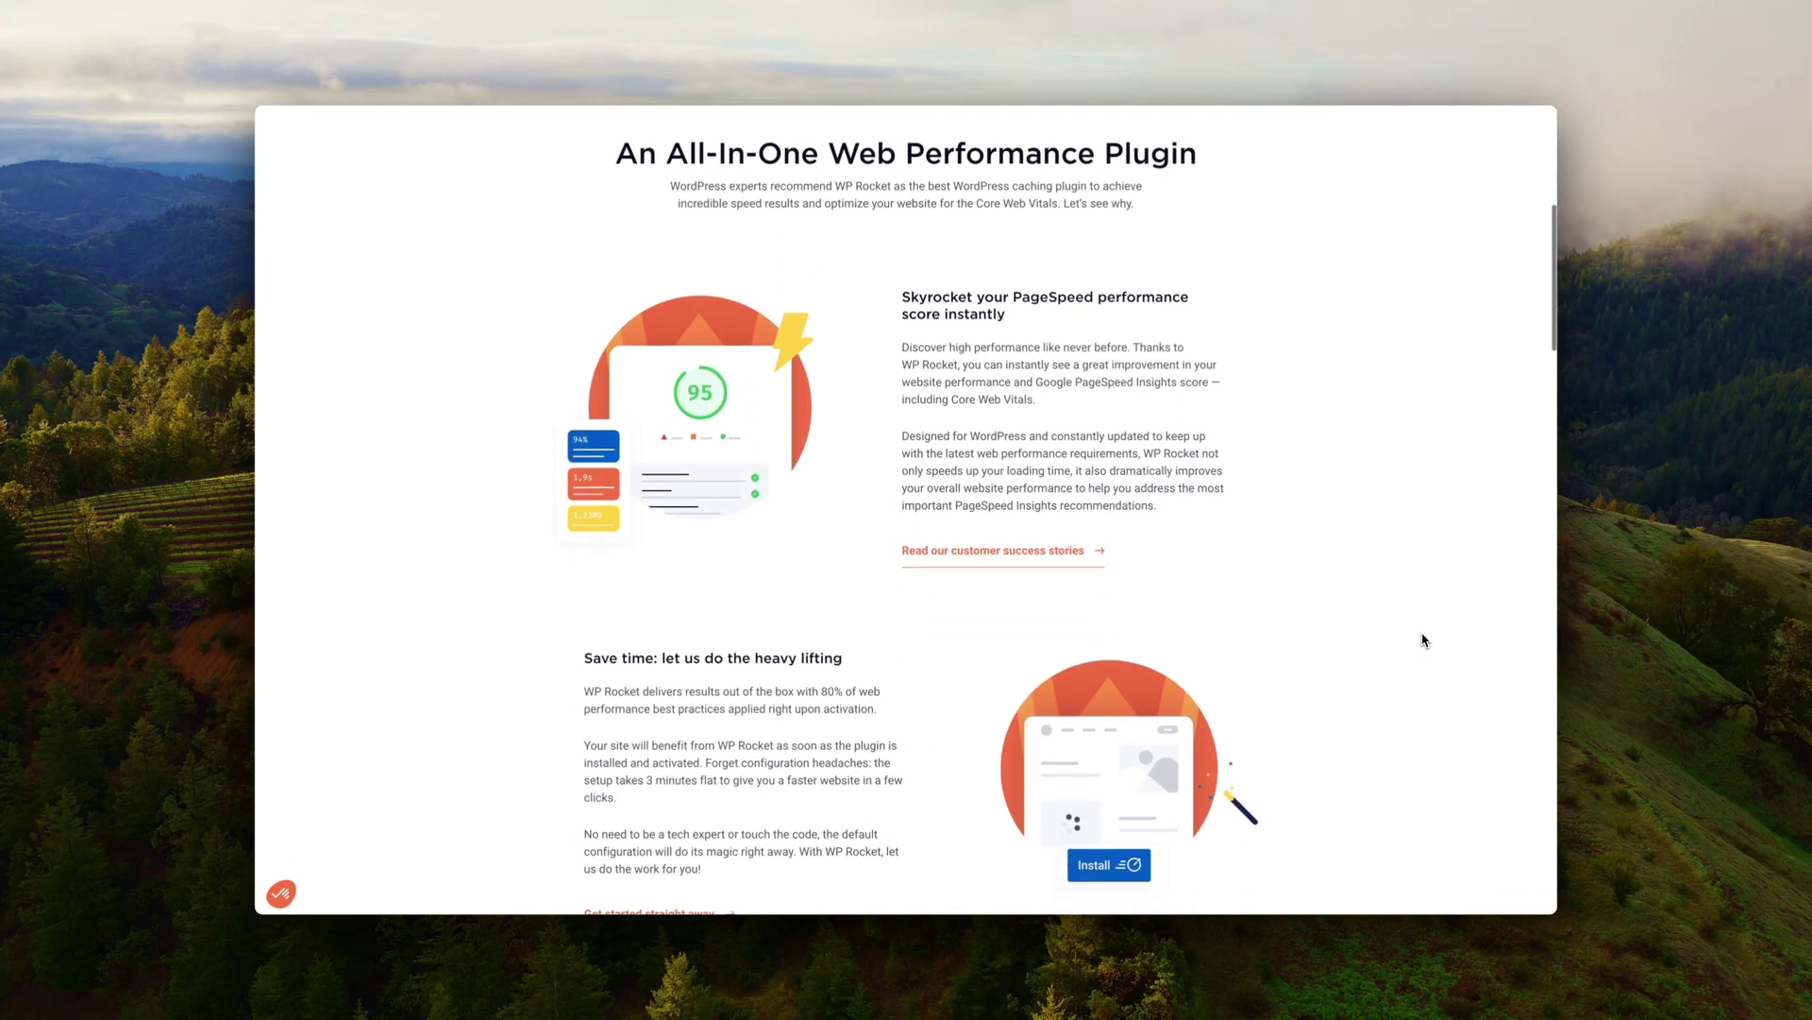
scroll(1423, 640, down, 5)
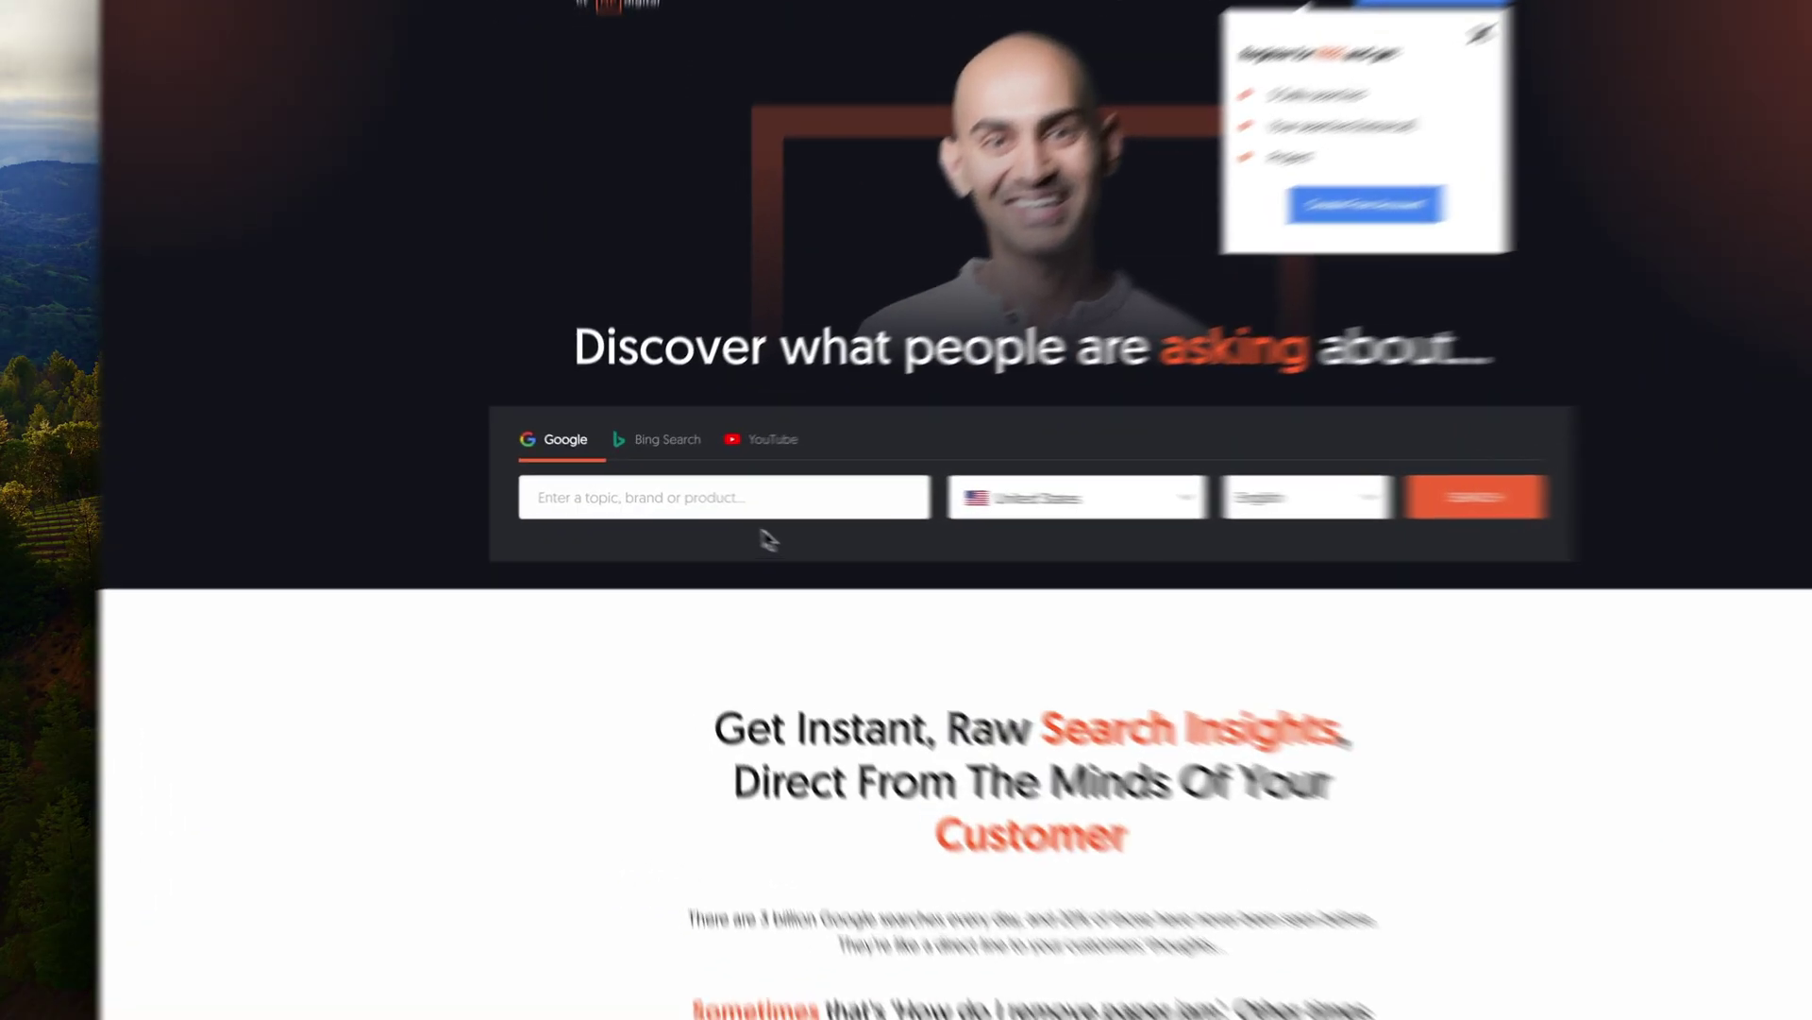
Start entering 'fur' as the research topic and dismiss the free registration popup.
click(651, 490)
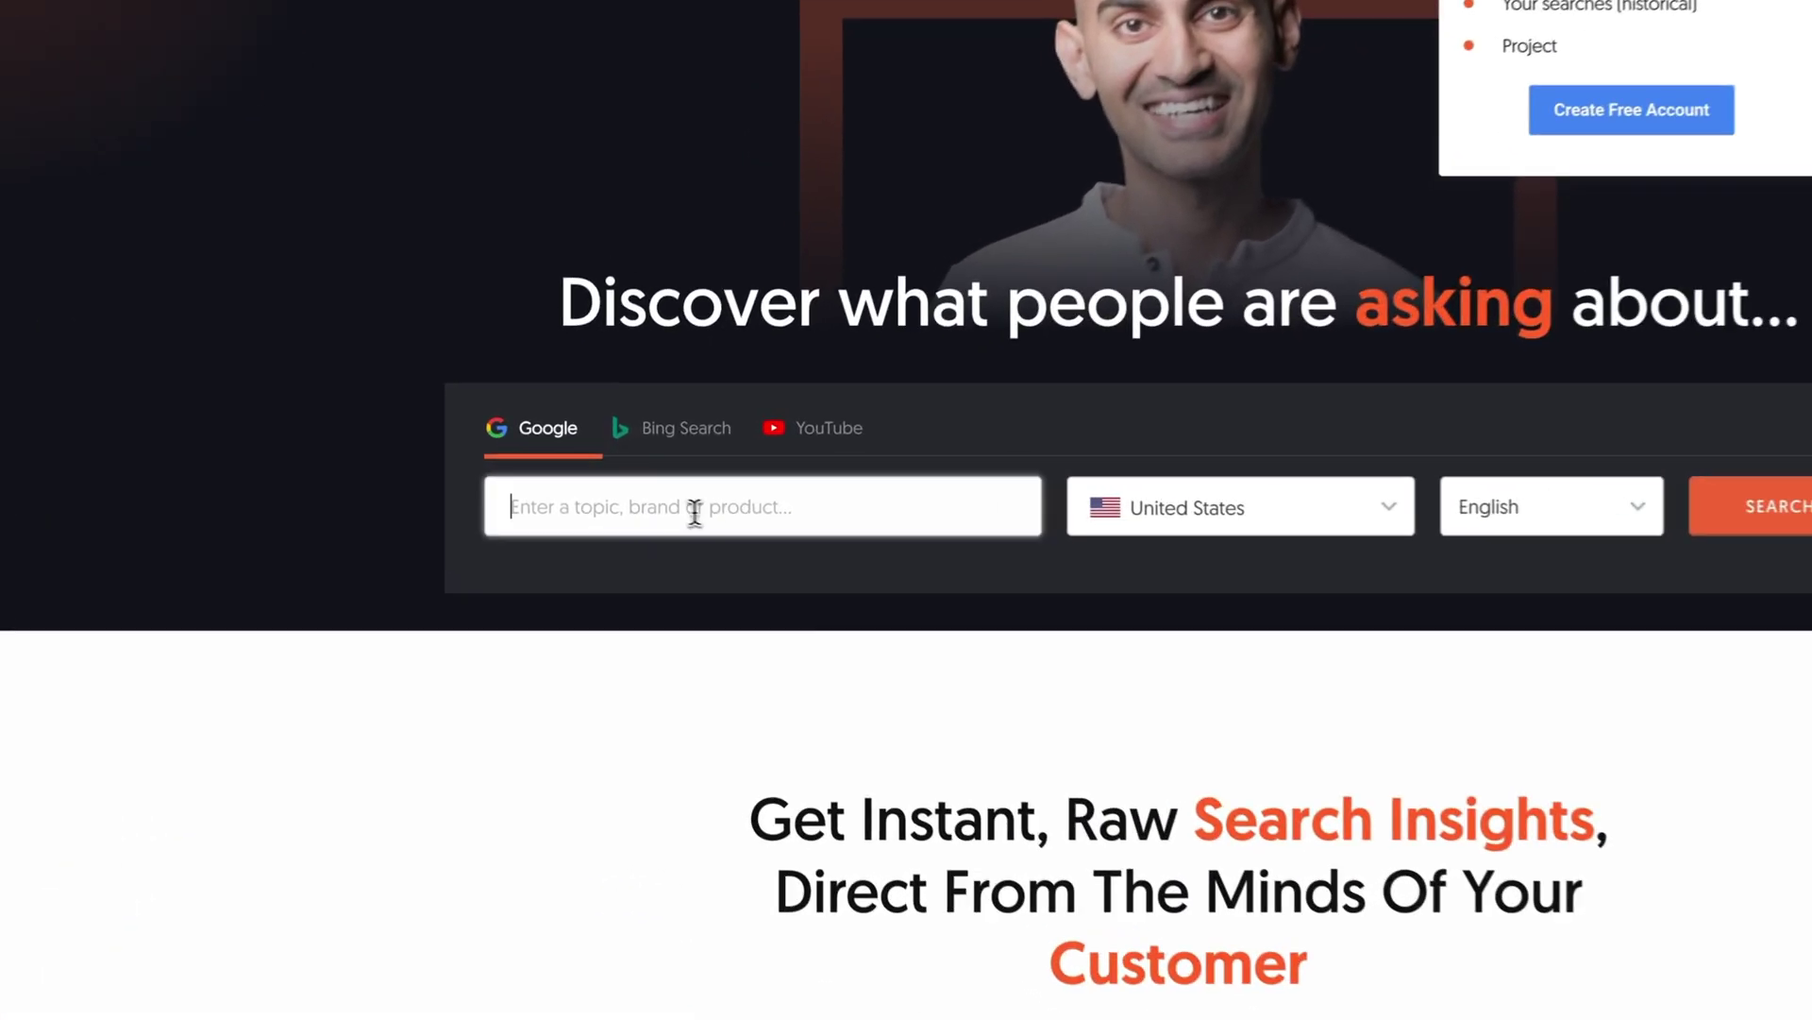
text(fur)
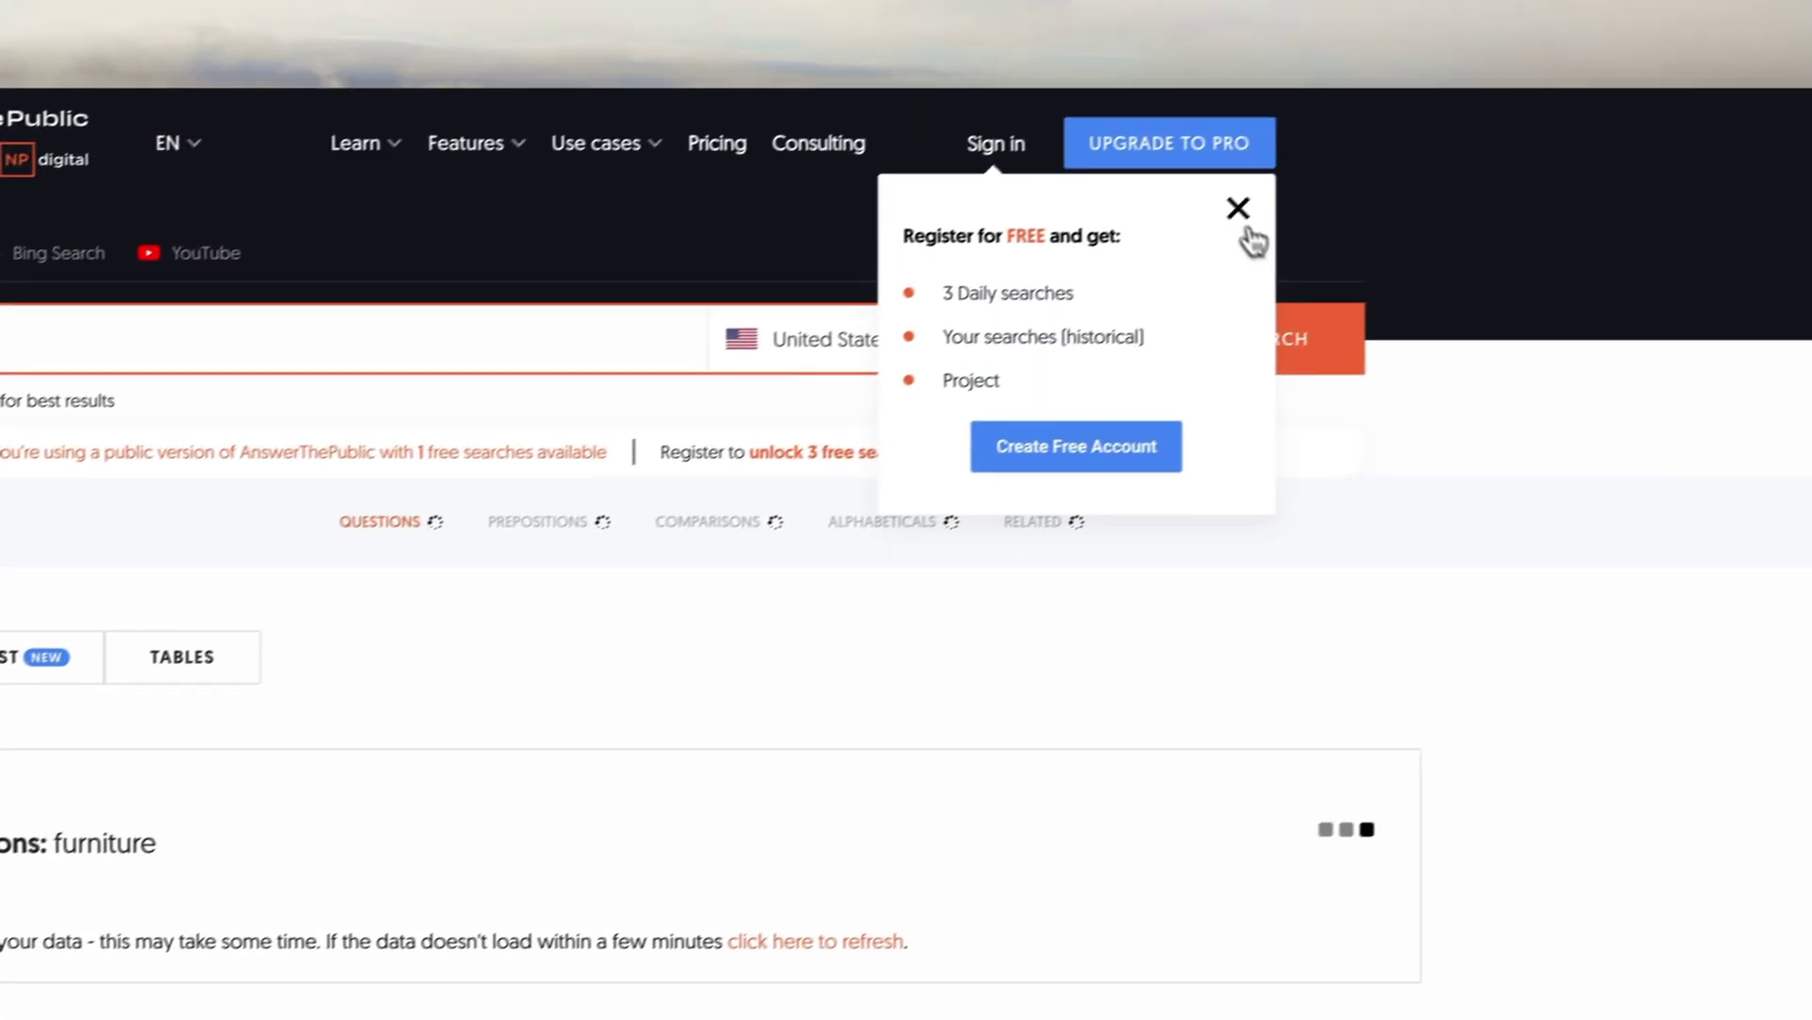
click(1240, 208)
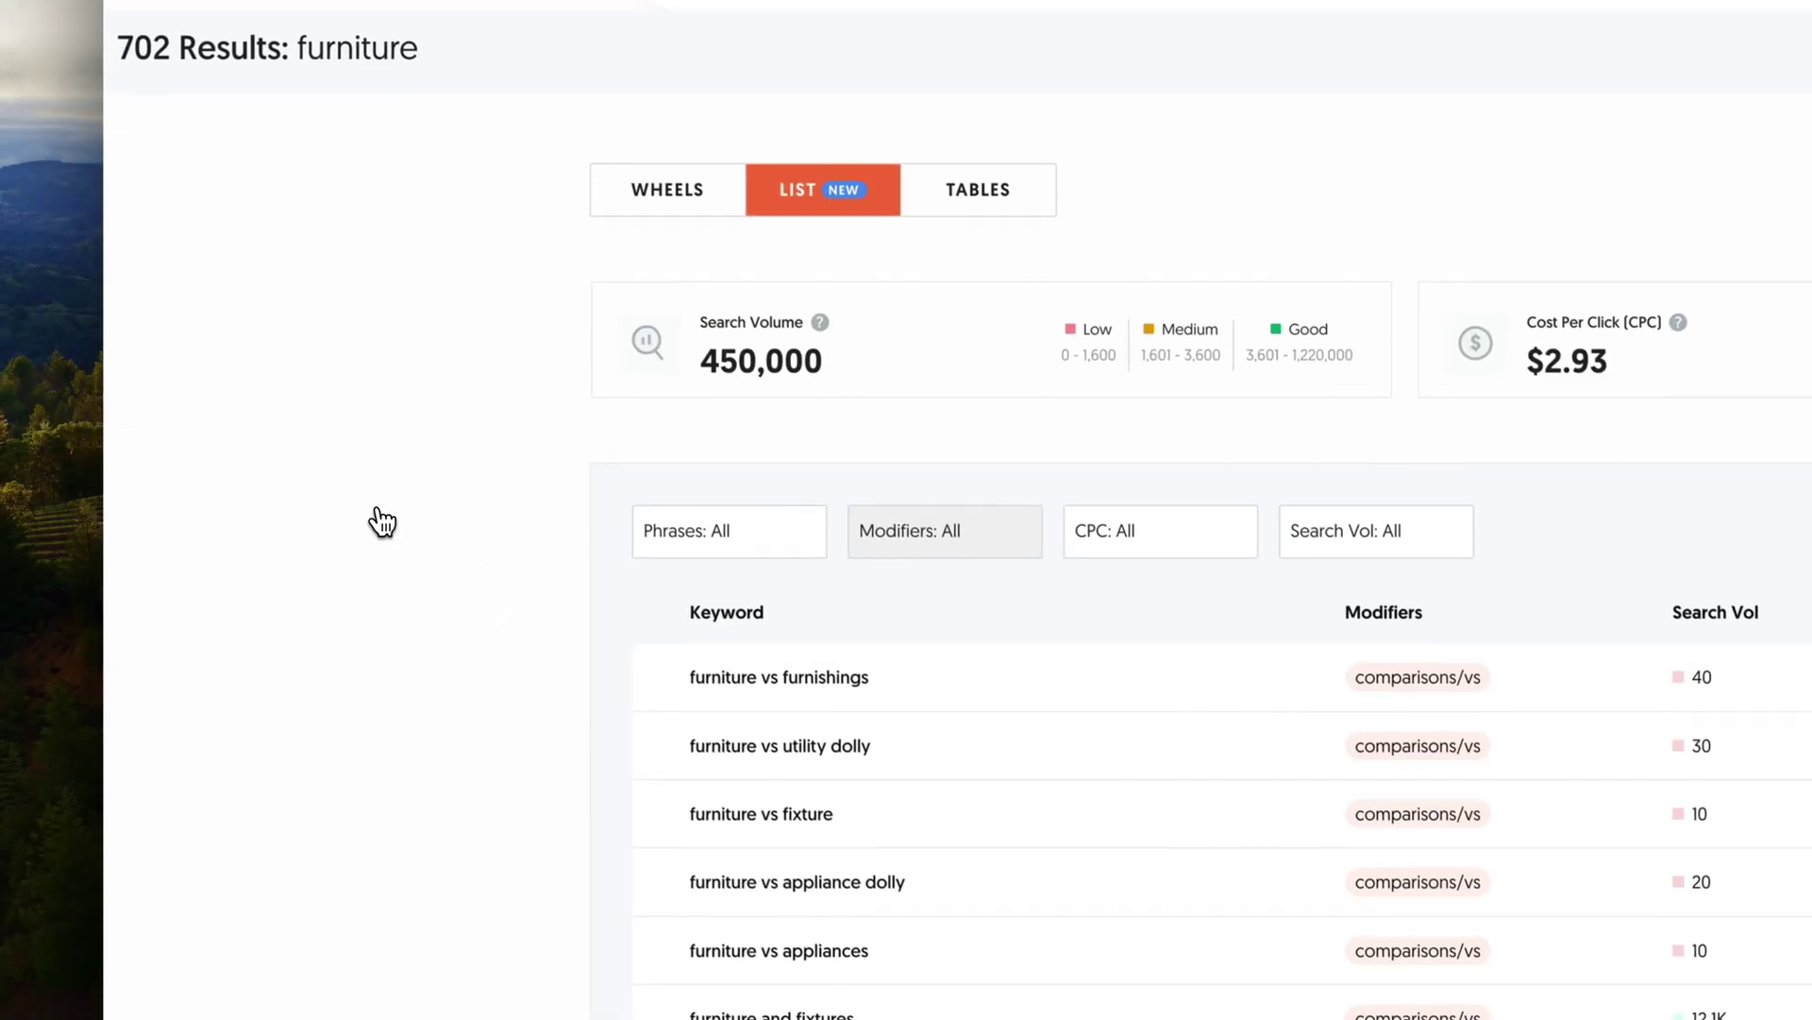
Scroll through the 702 furniture keyword results with their 450,000 volume and $2.93 CPC.
scroll(382, 519, down, 2)
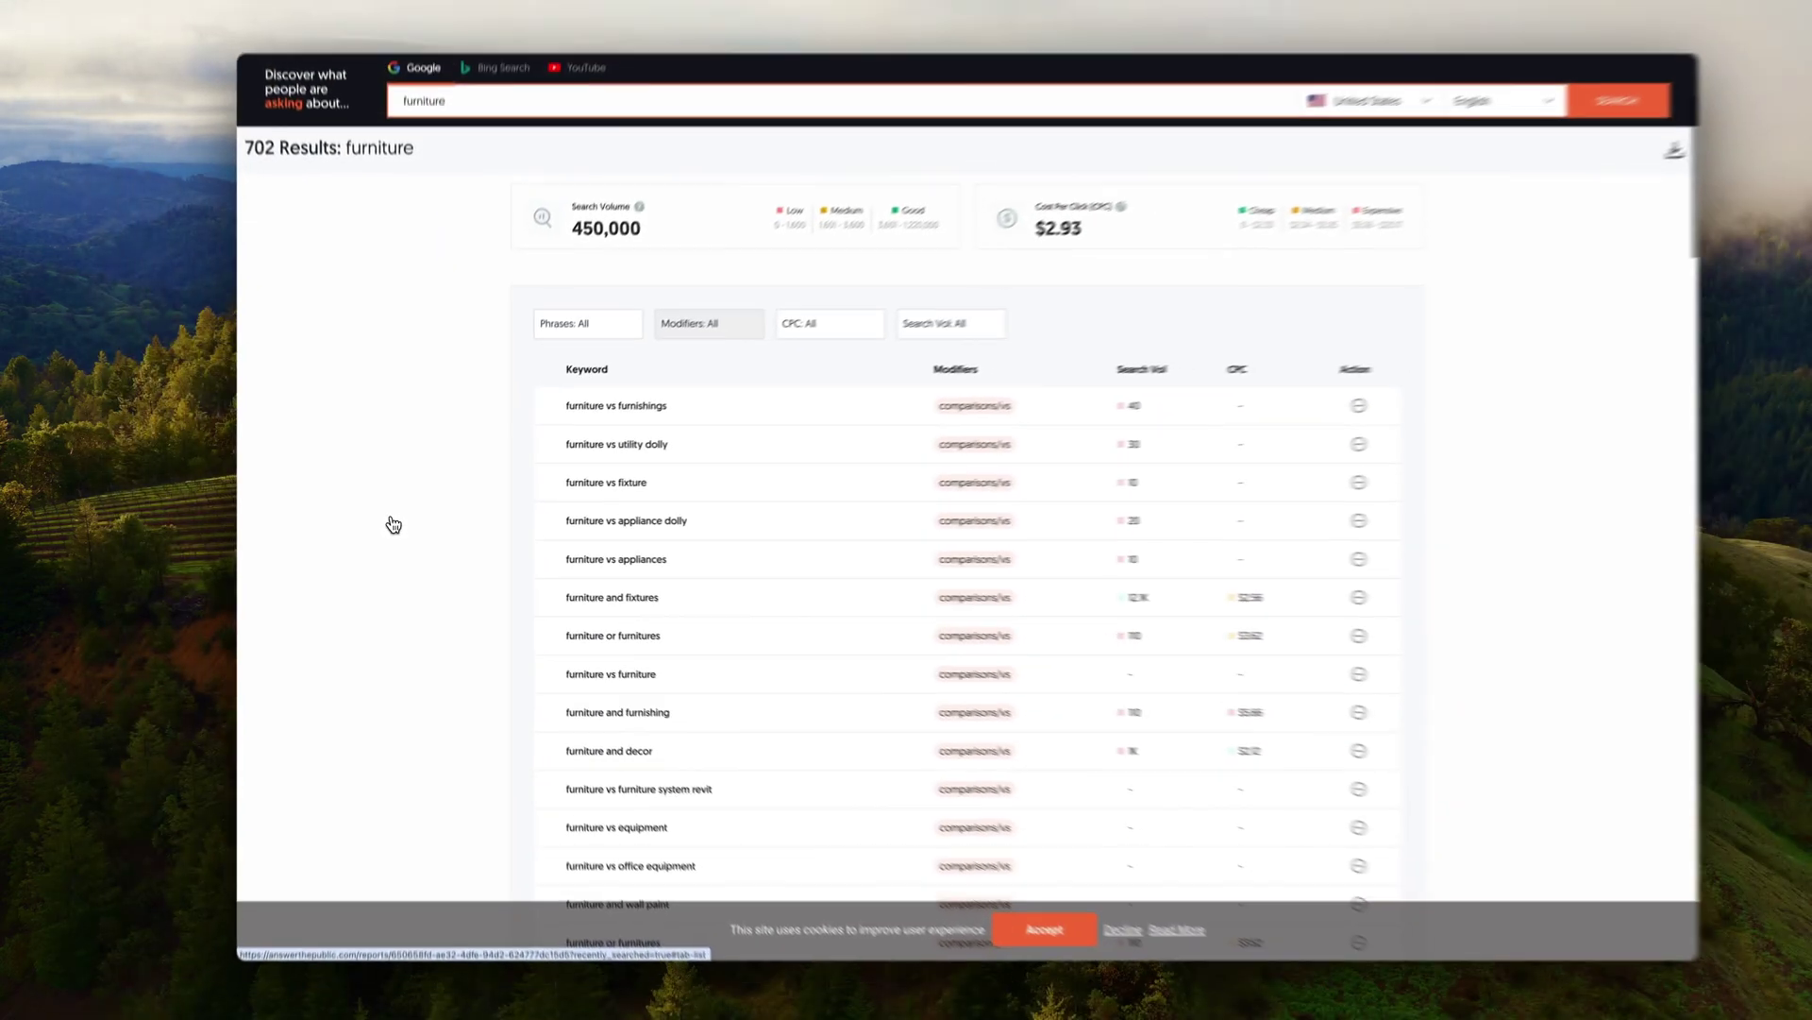
scroll(623, 463, down, 3)
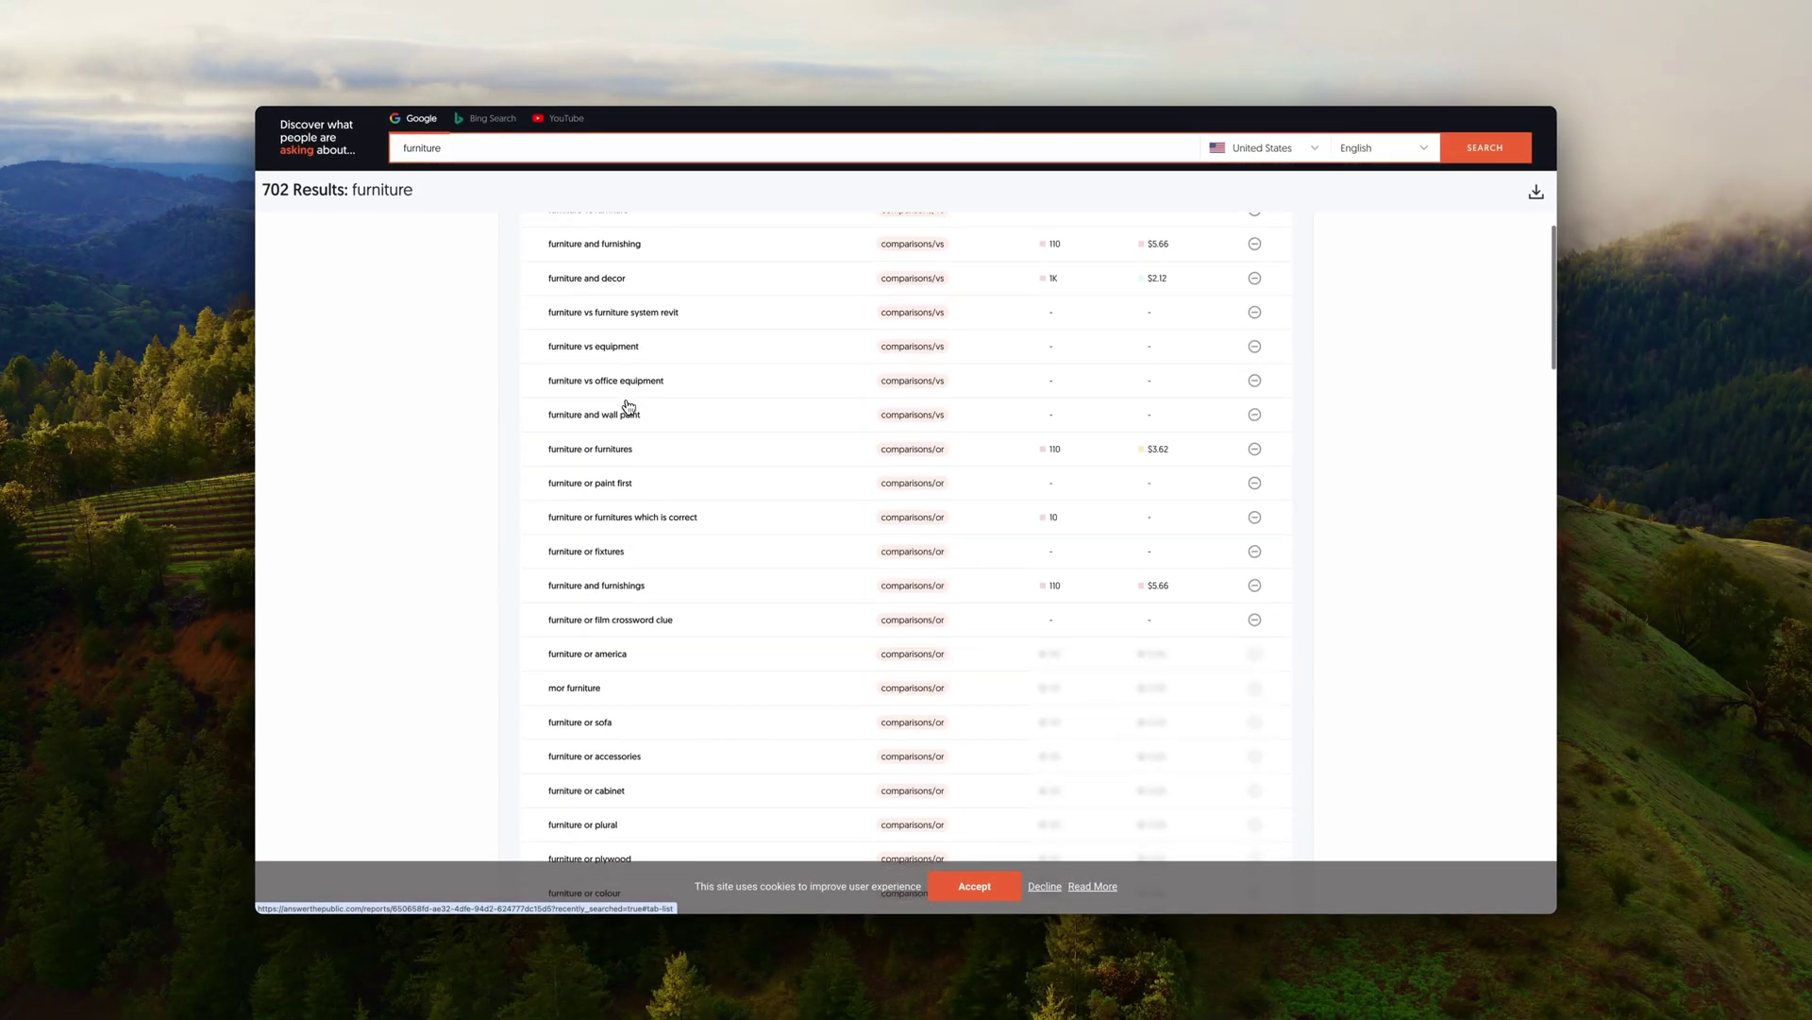
scroll(629, 406, down, 3)
scroll(628, 407, down, 15)
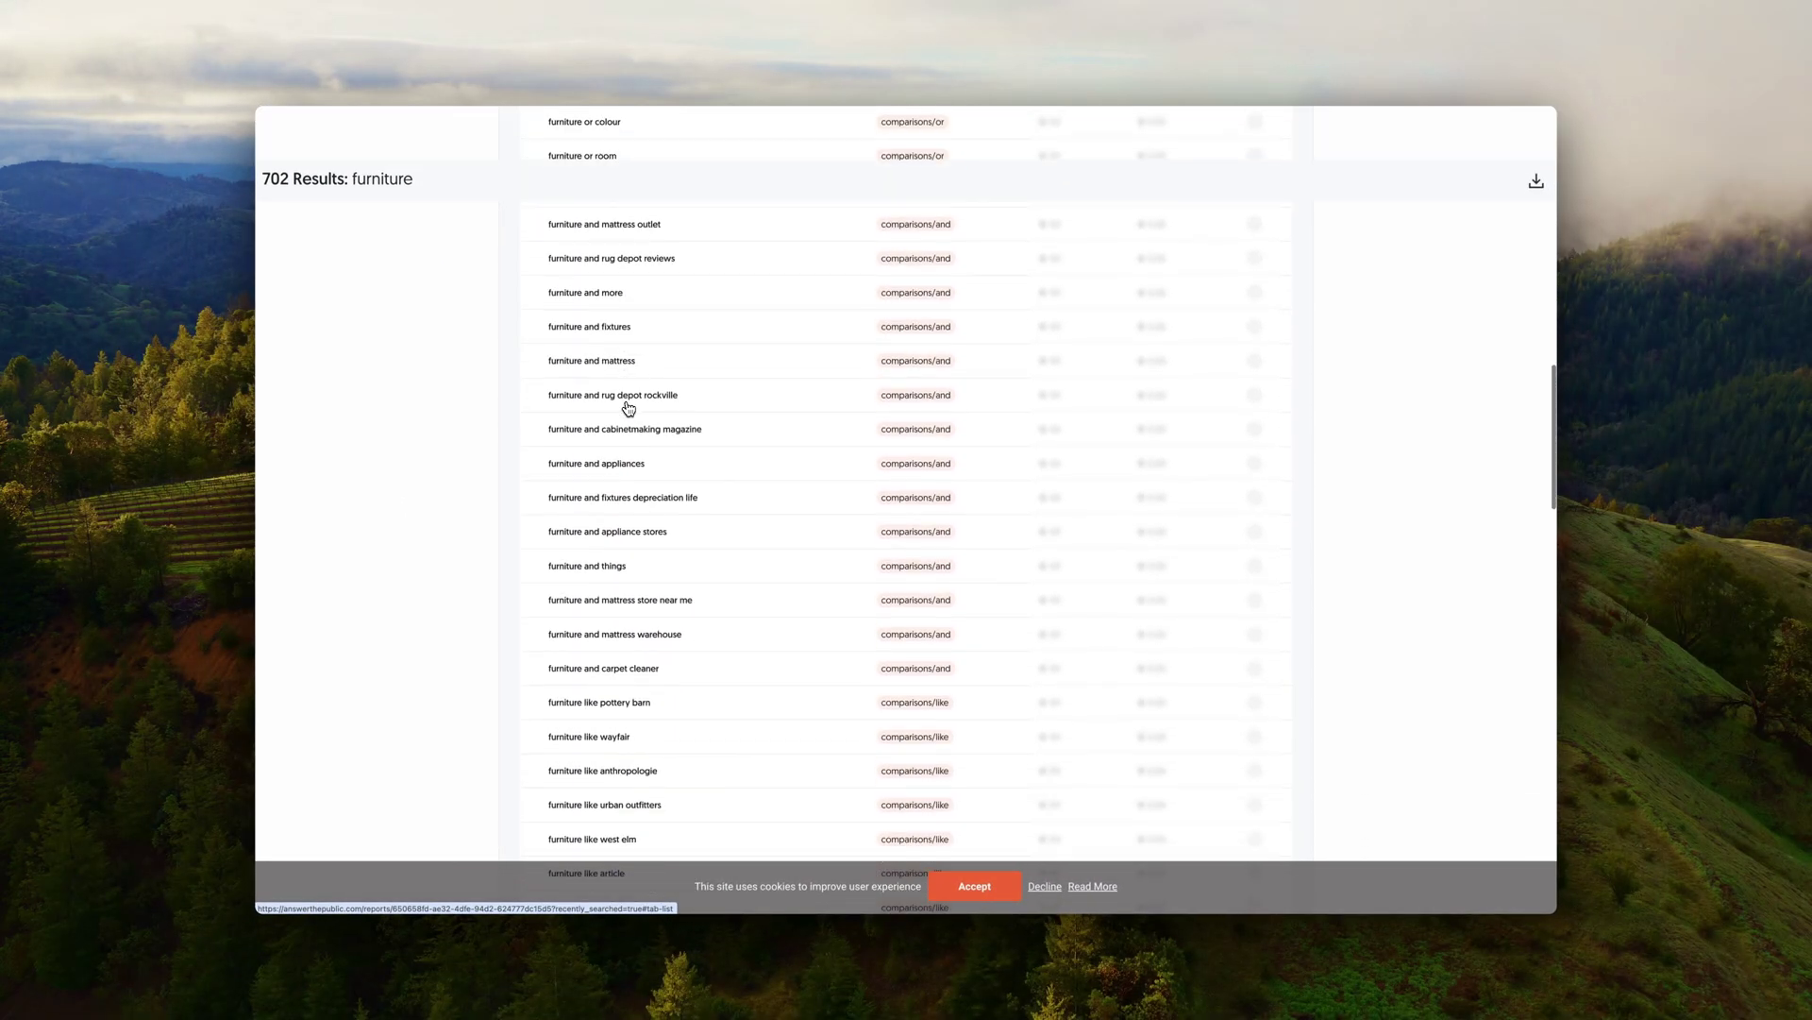
scroll(629, 408, down, 20)
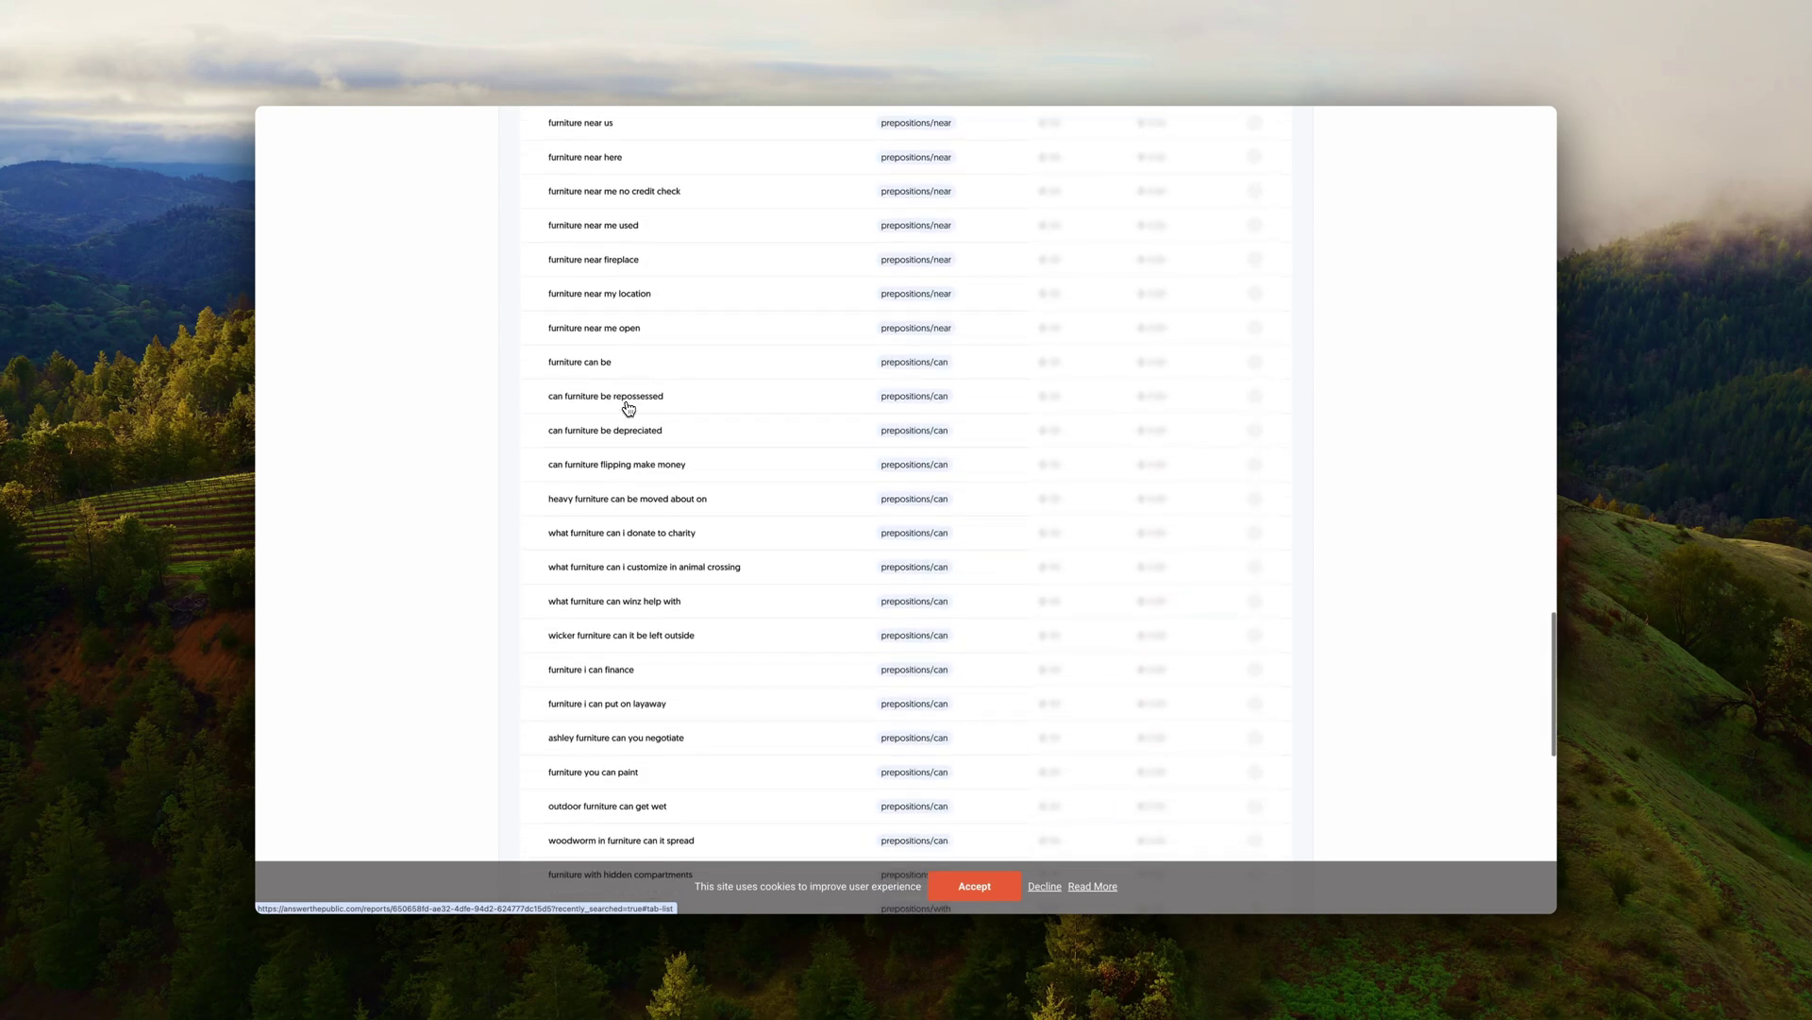
scroll(629, 408, down, 4)
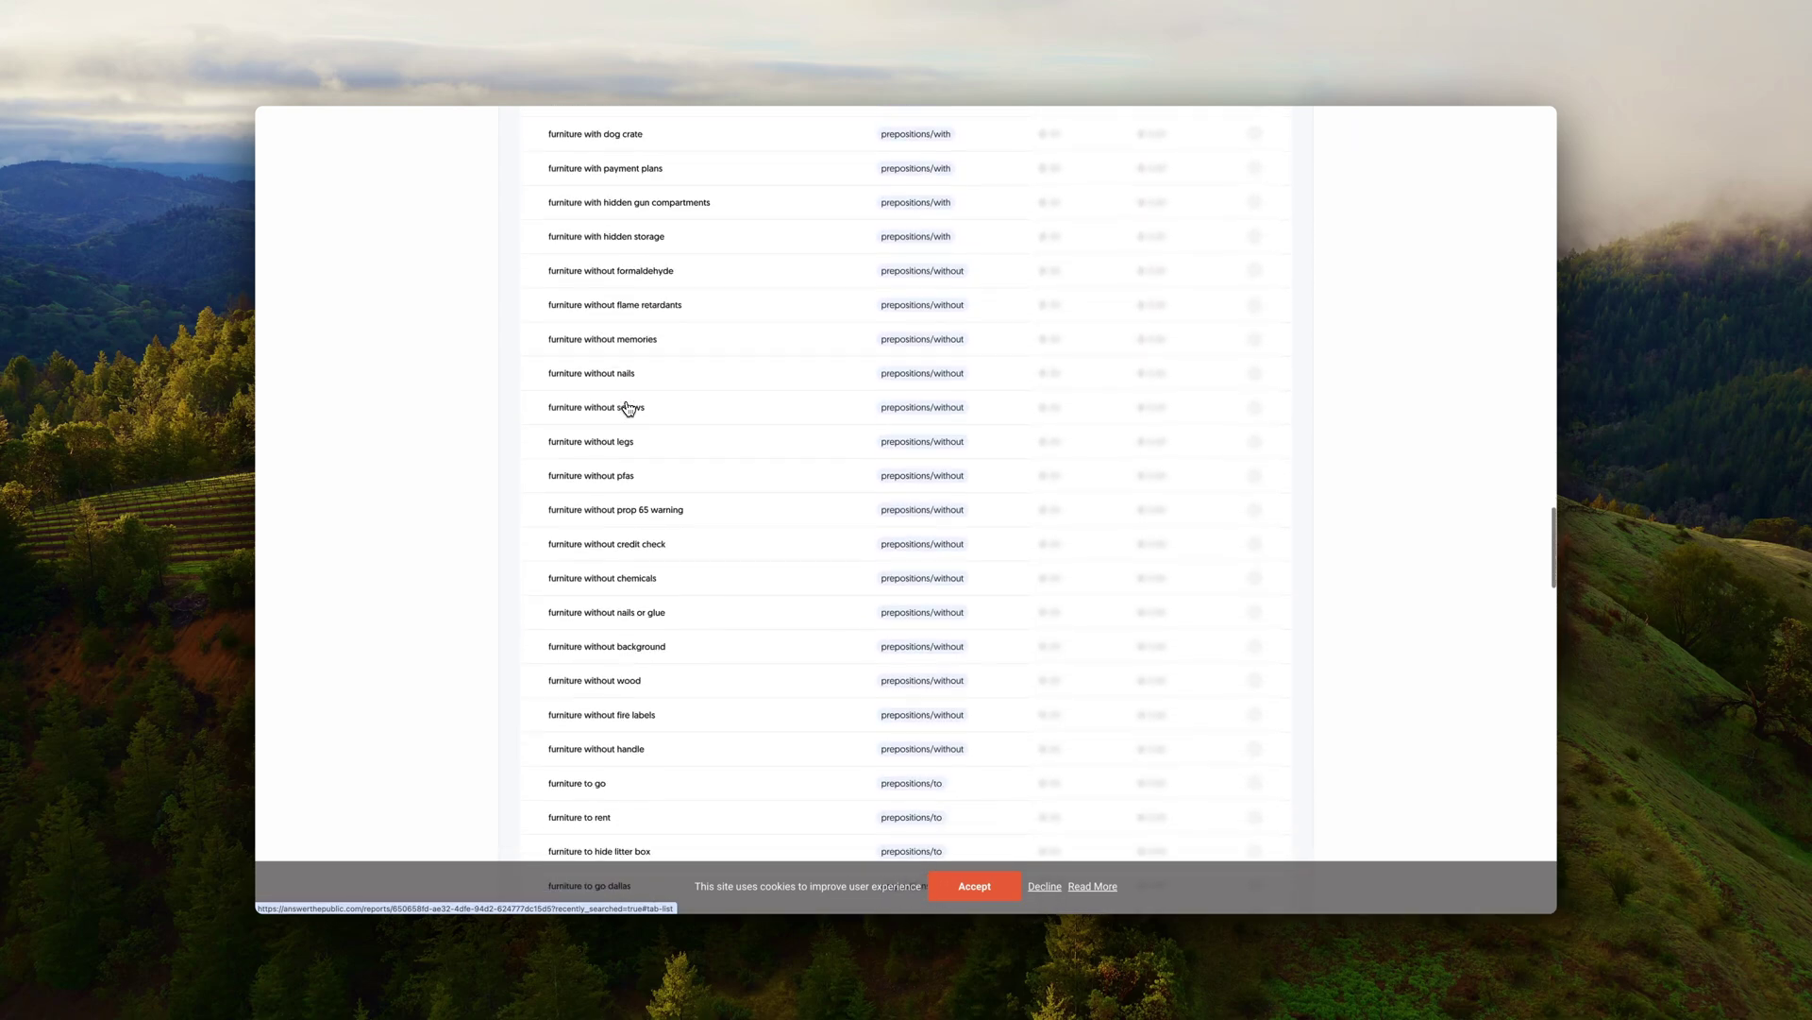
scroll(628, 408, down, 9)
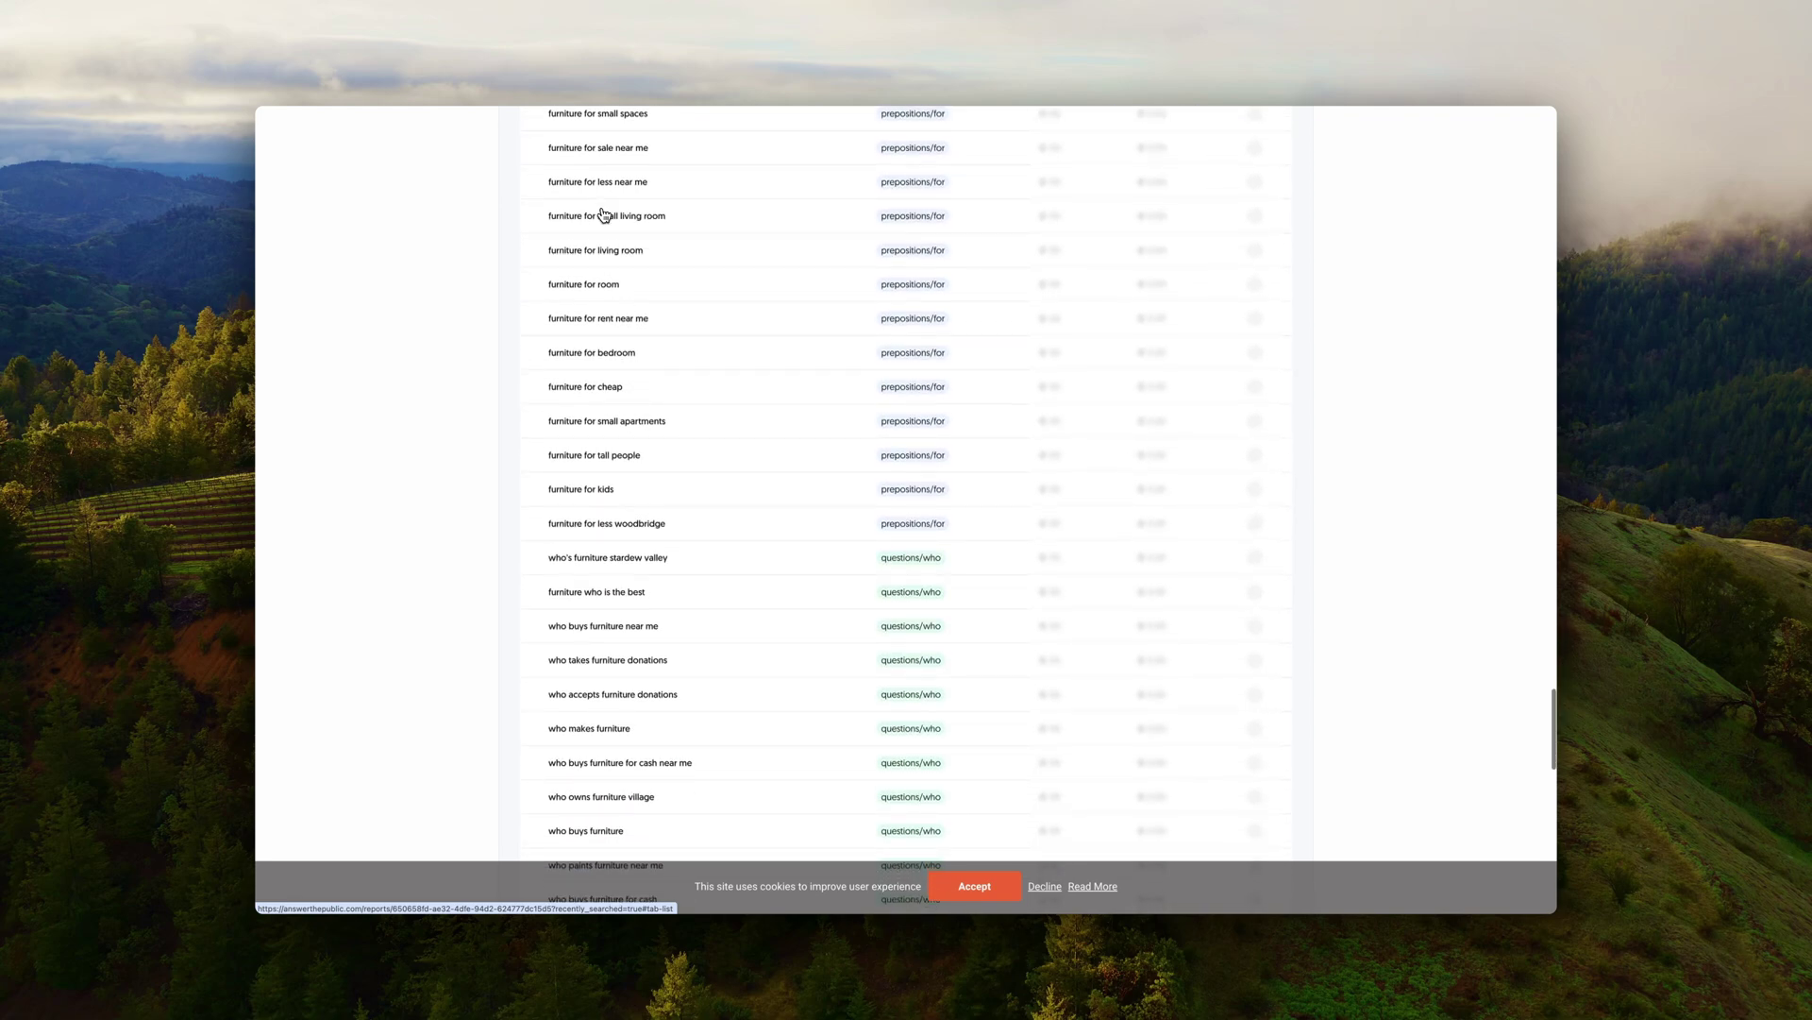
scroll(604, 214, down, 5)
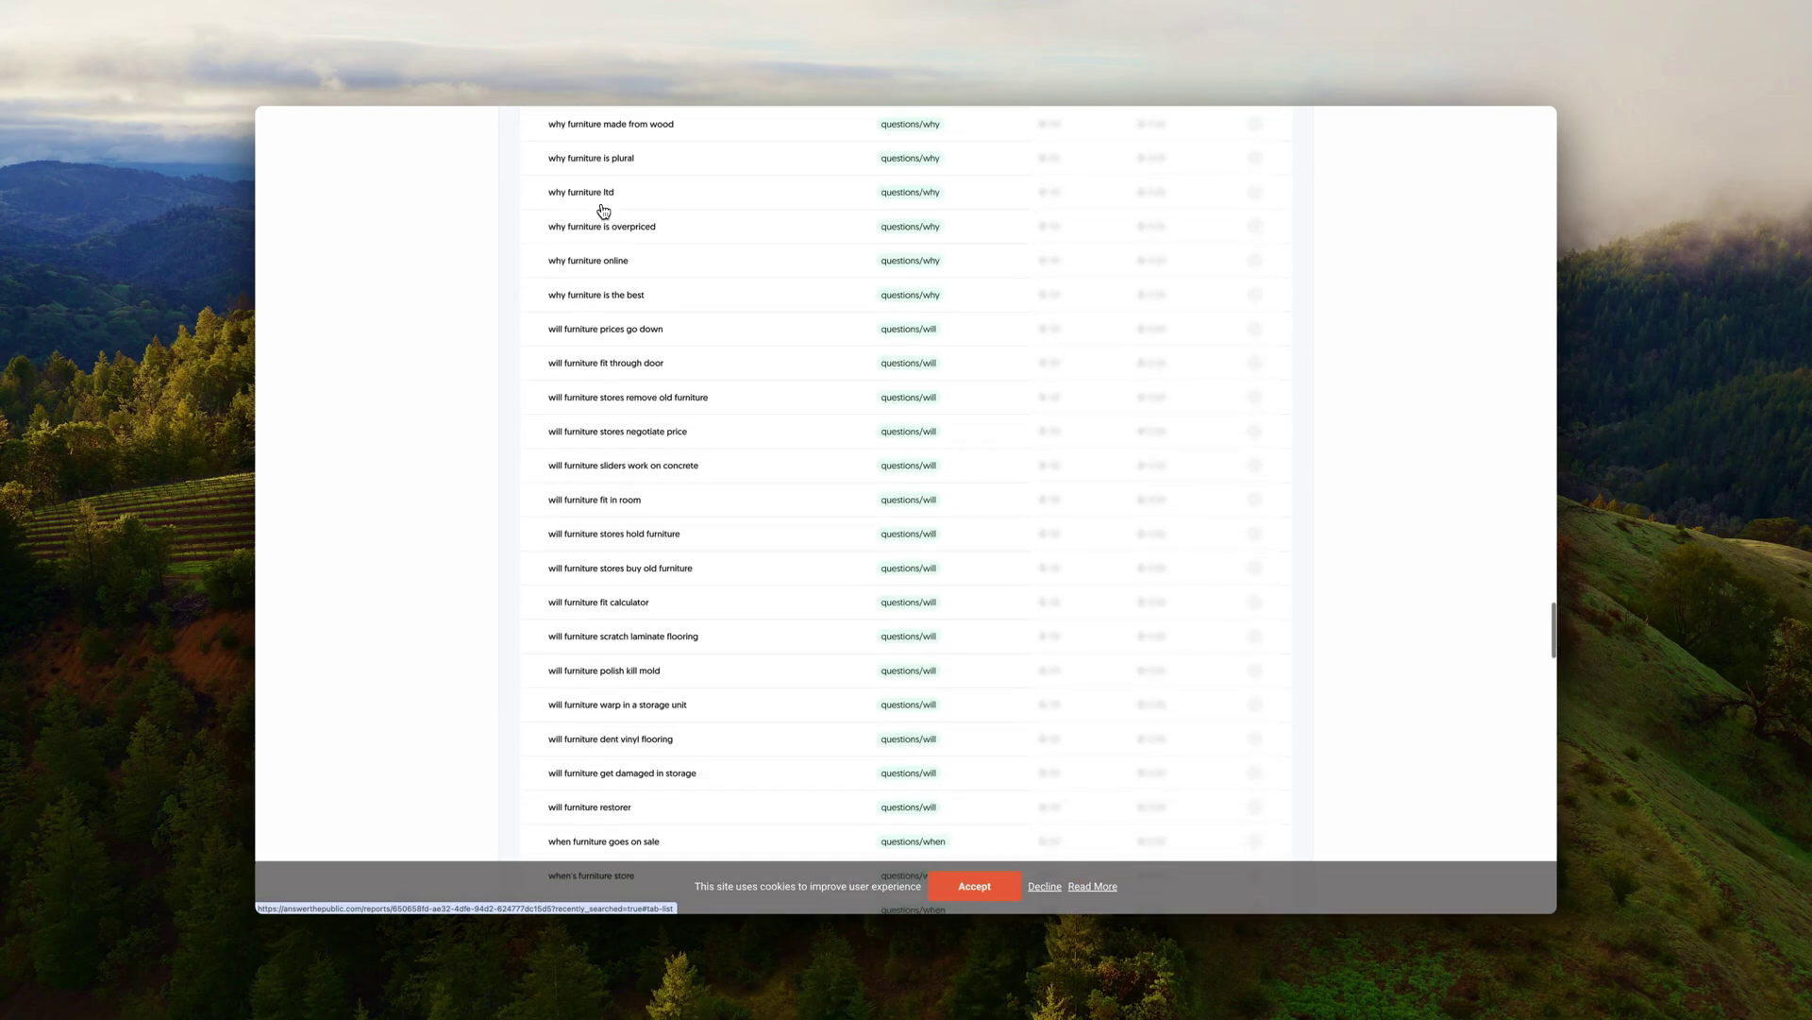
scroll(604, 210, down, 1)
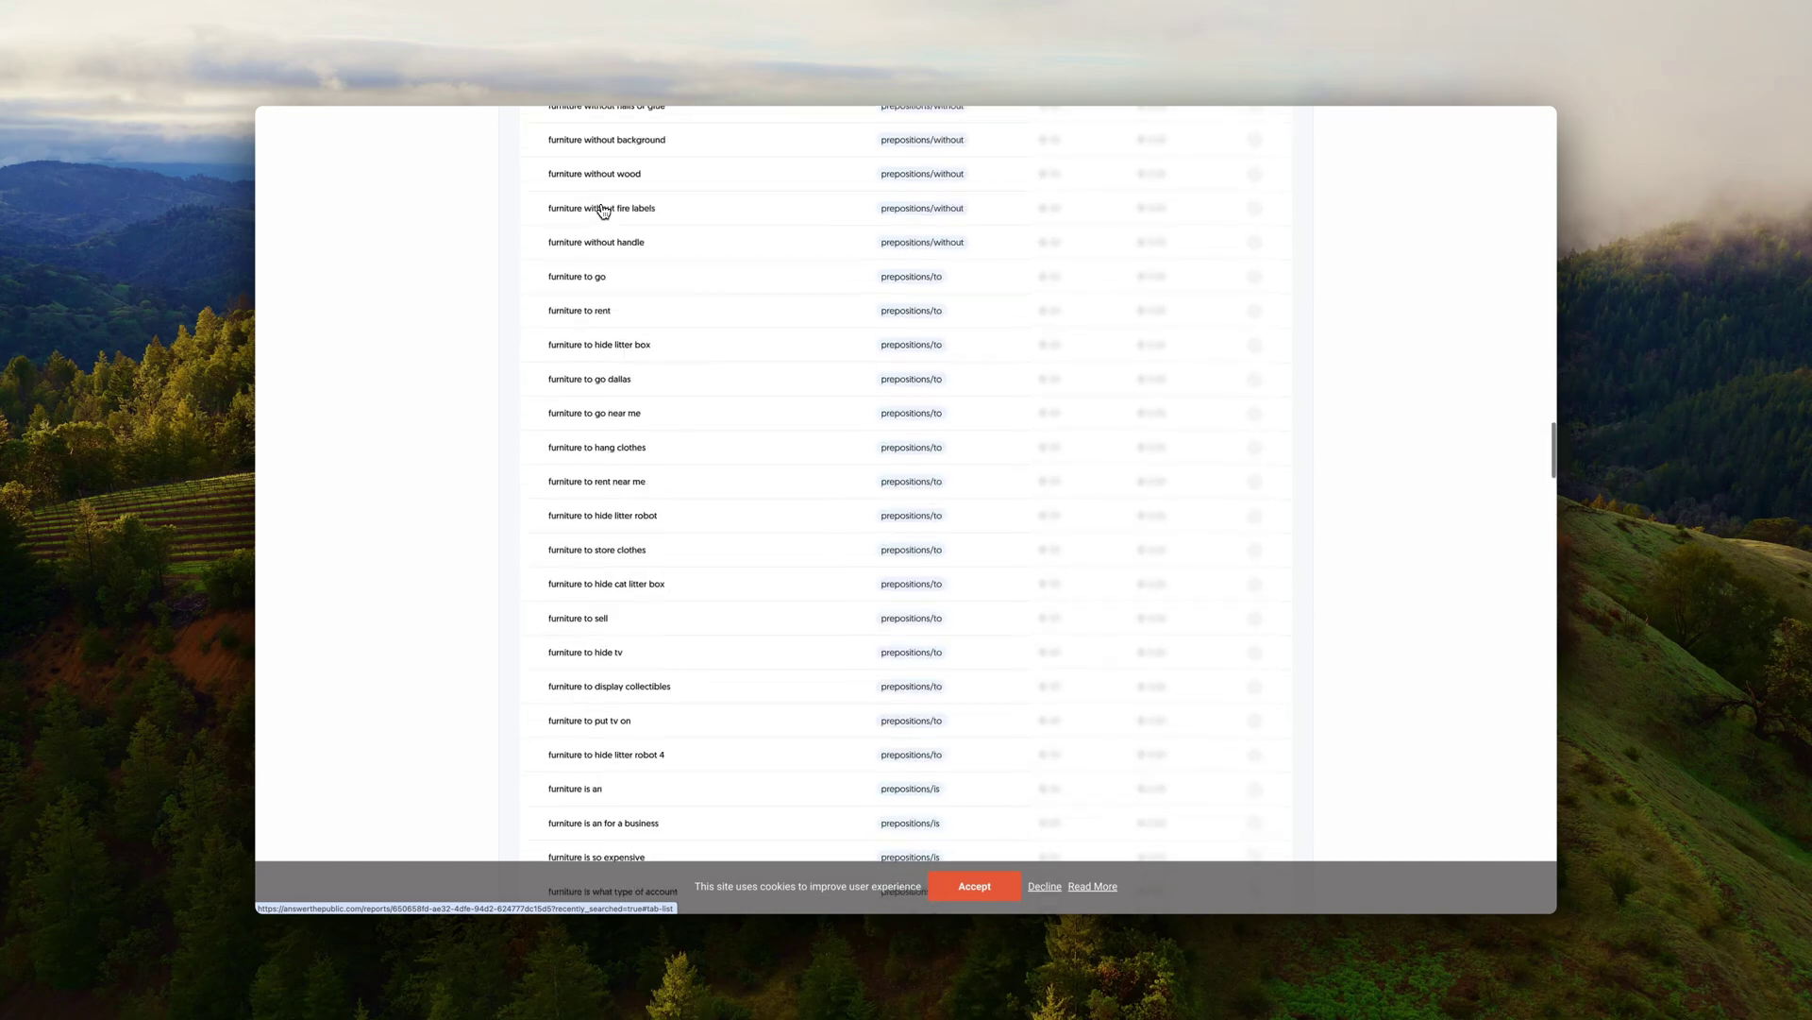
scroll(604, 211, up, 5)
Switch the furniture results to TABLES and scroll through the question-word keyword tables.
scroll(605, 212, up, 2)
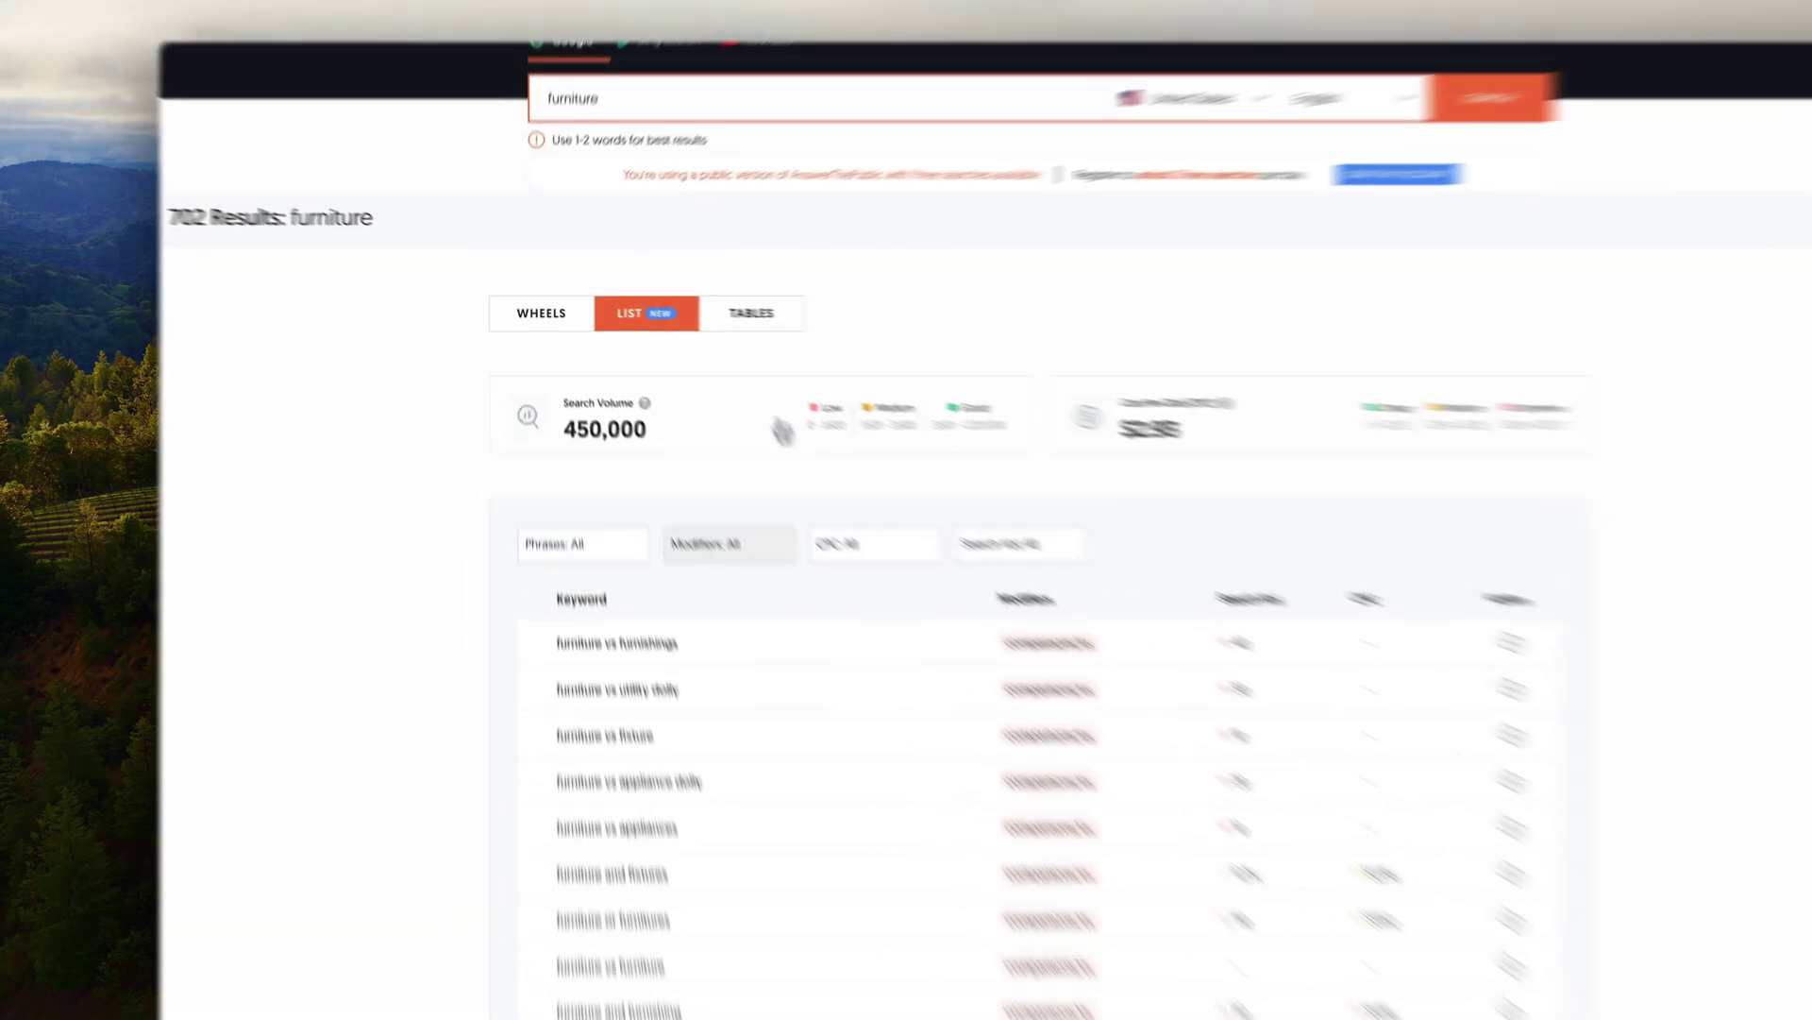
click(693, 385)
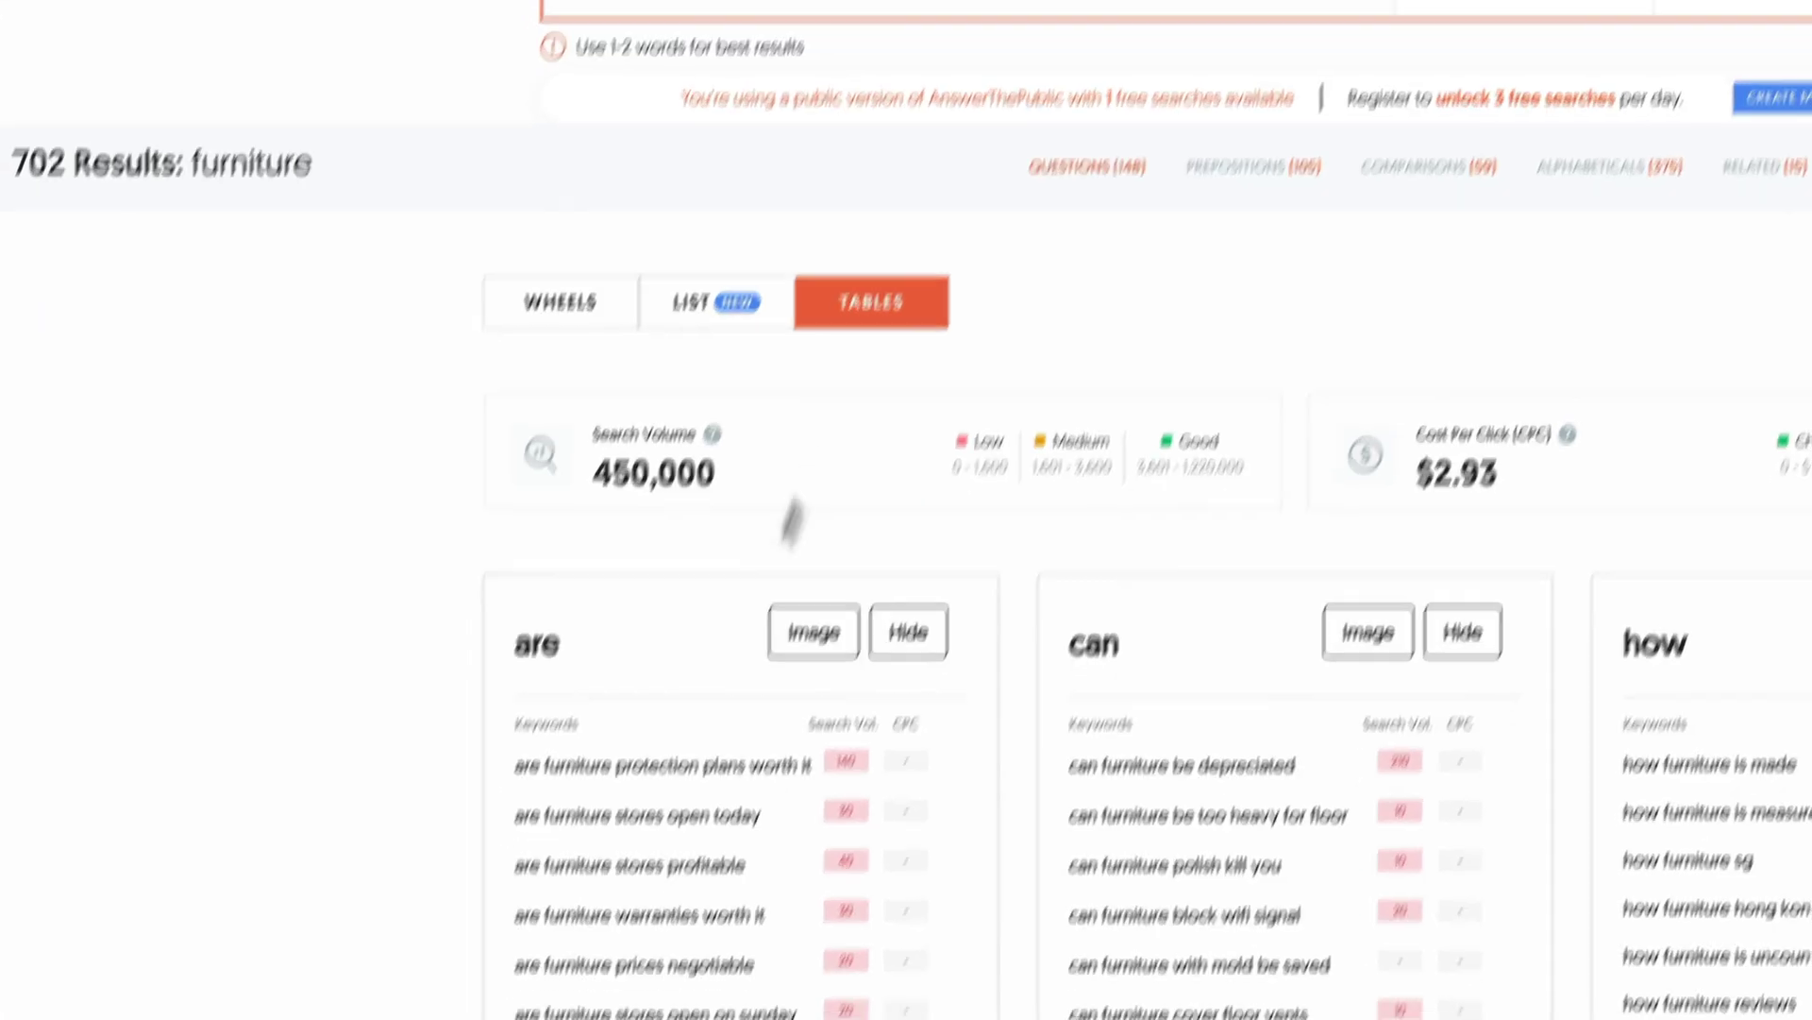
scroll(784, 566, down, 3)
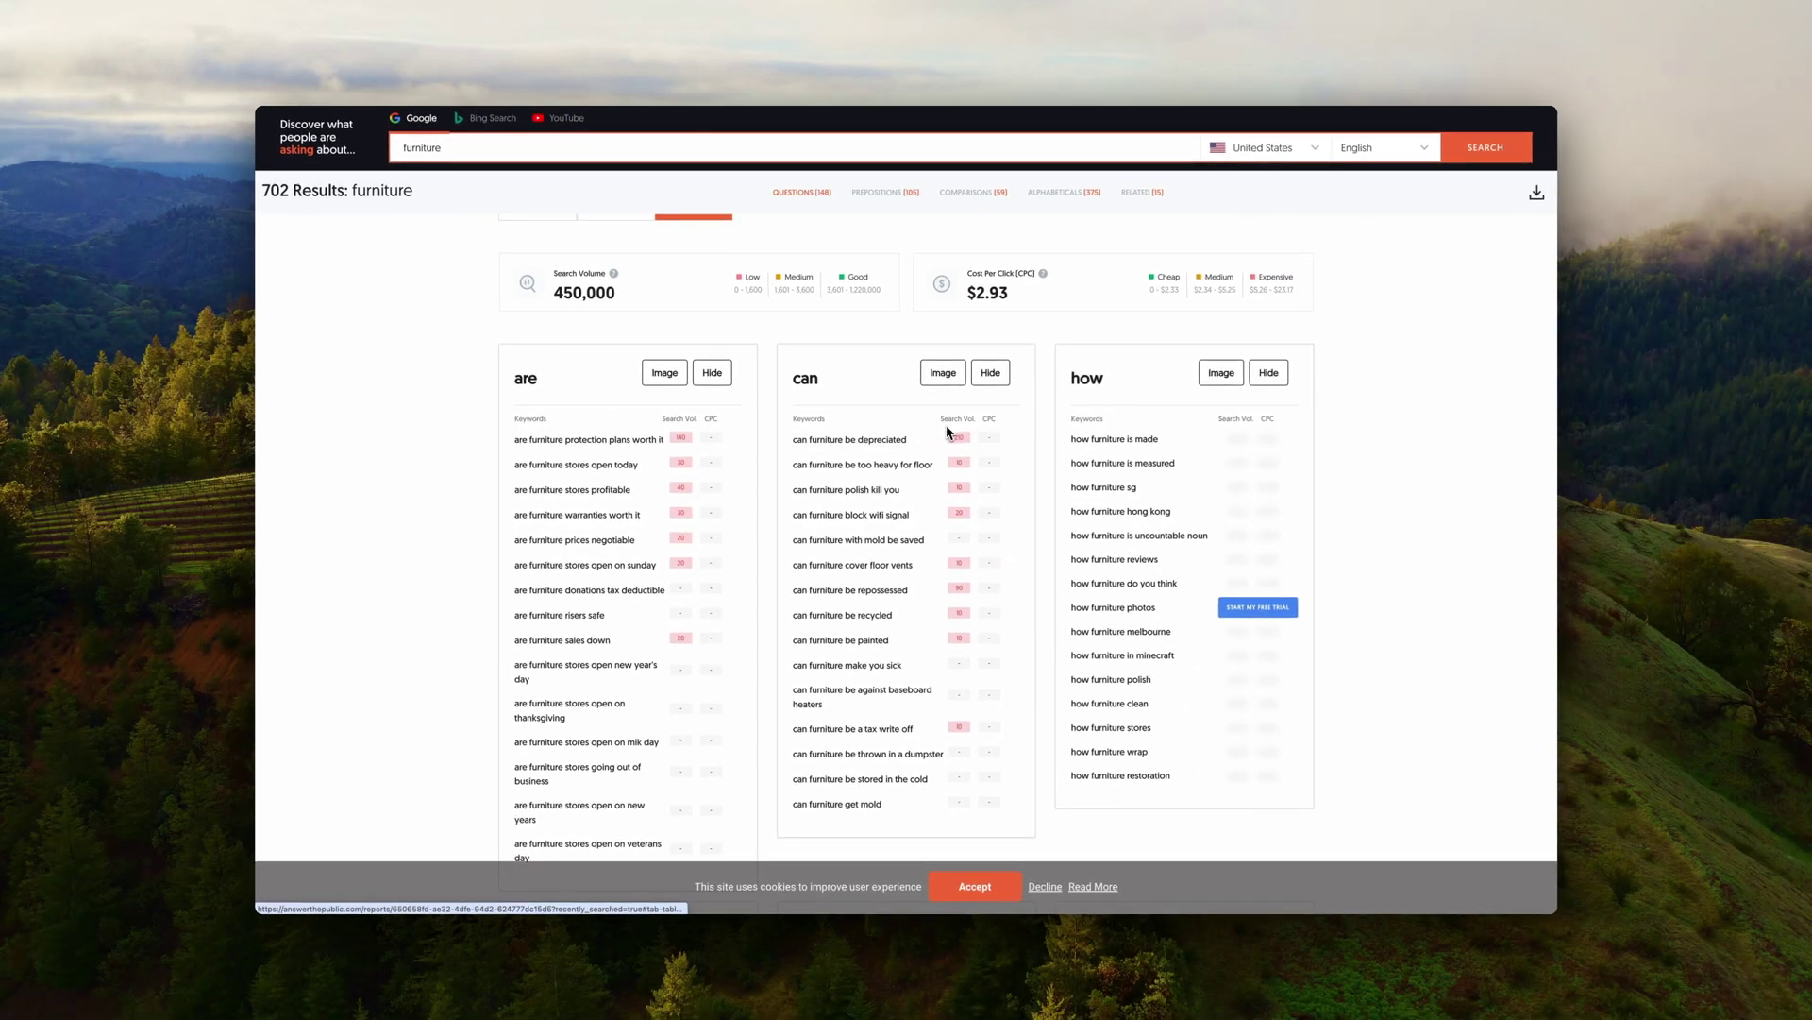
scroll(948, 433, down, 7)
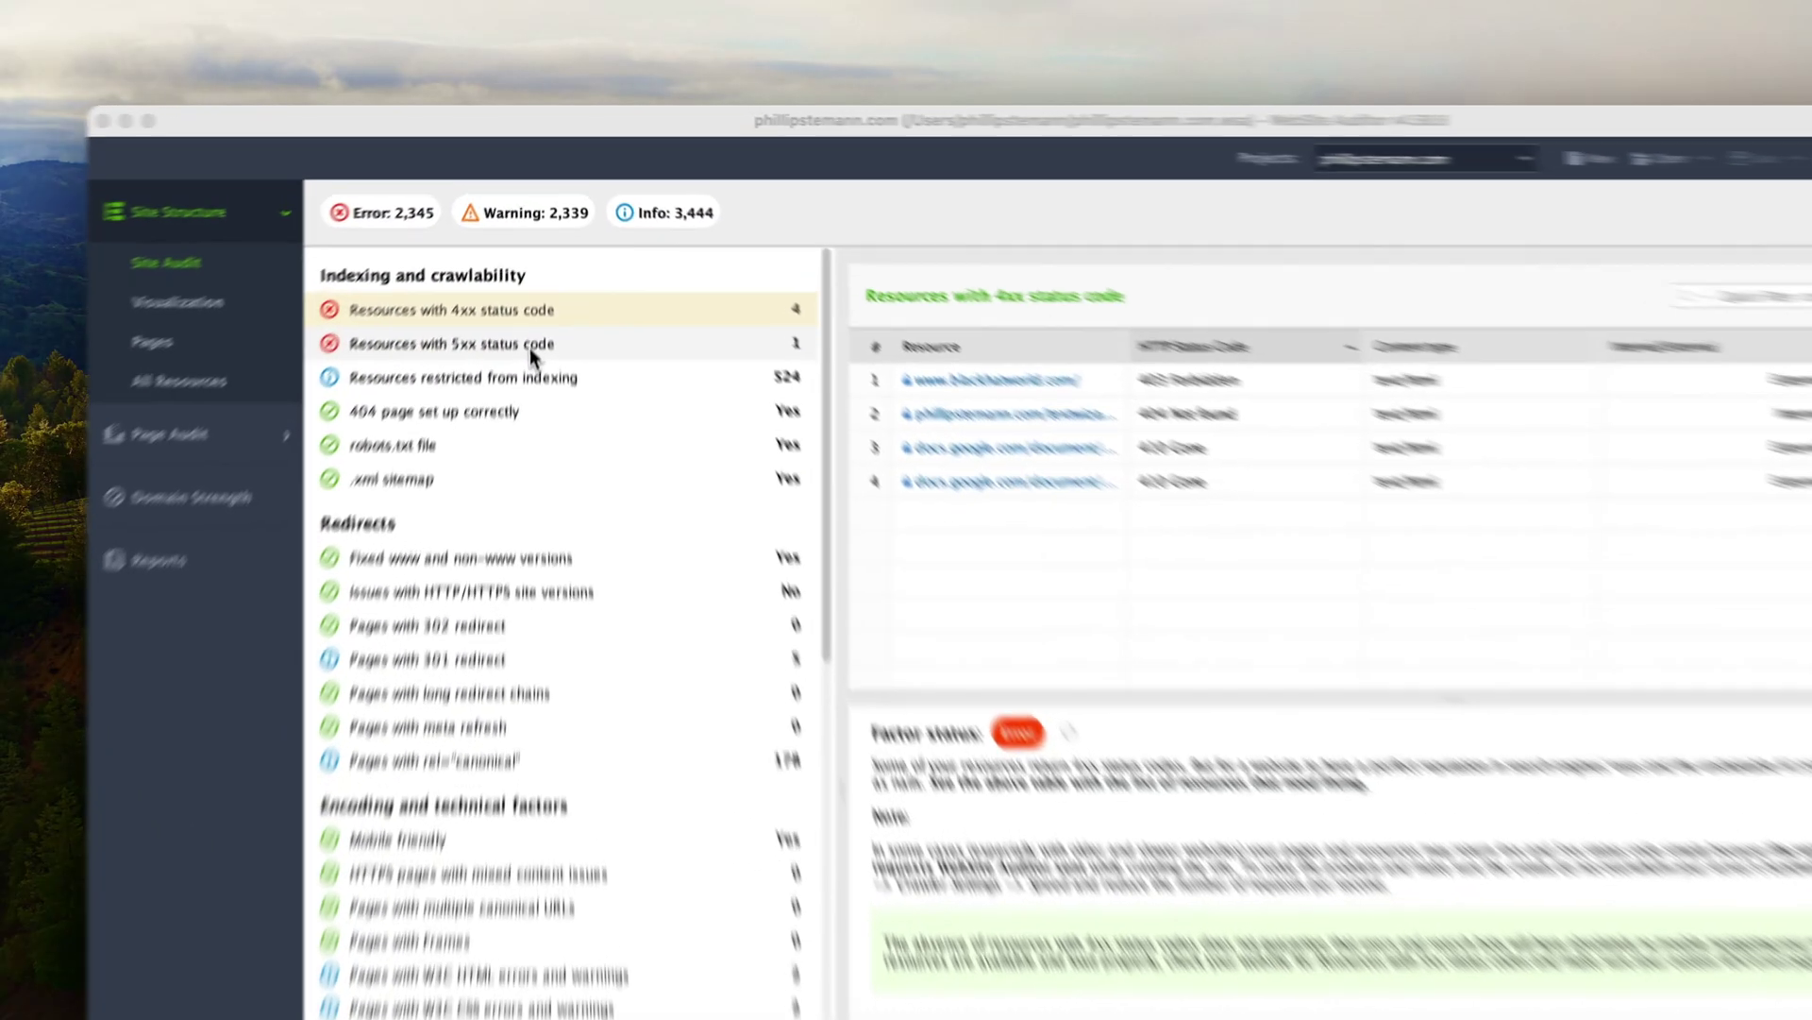
Review the 5xx status, indexing-restricted and 404 page checks in Site Audit.
click(538, 256)
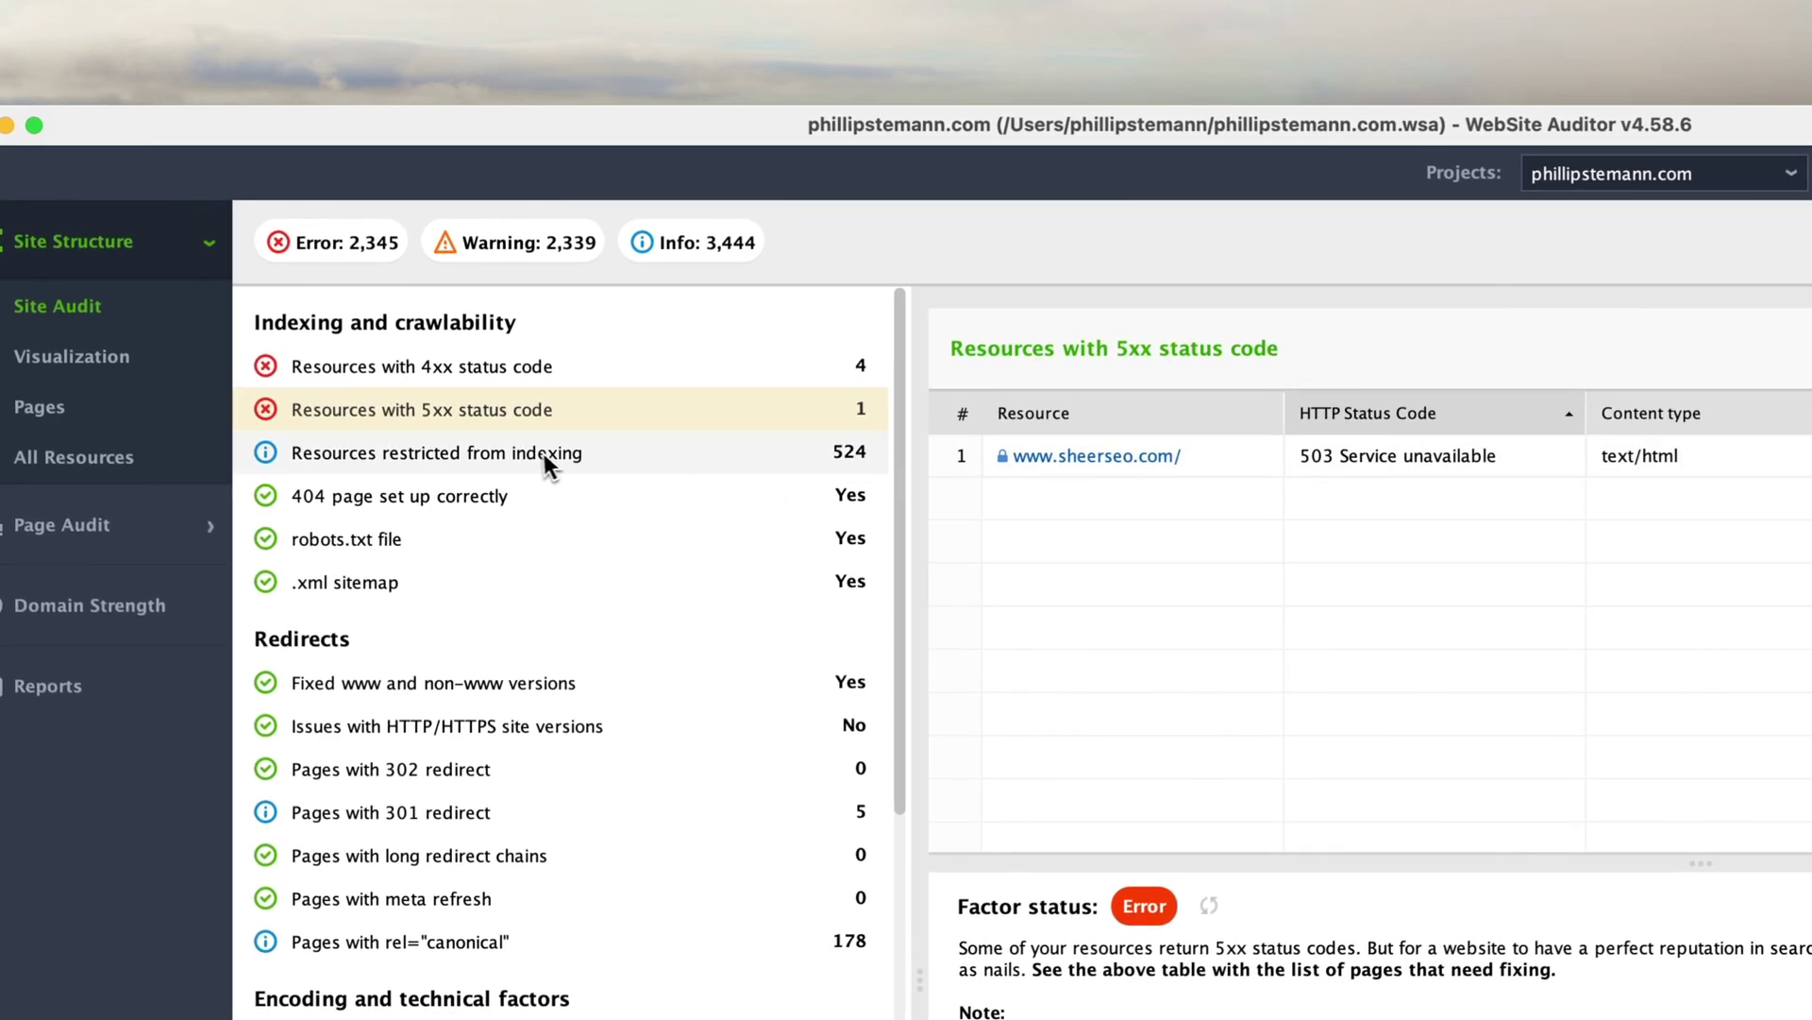
click(540, 452)
click(496, 503)
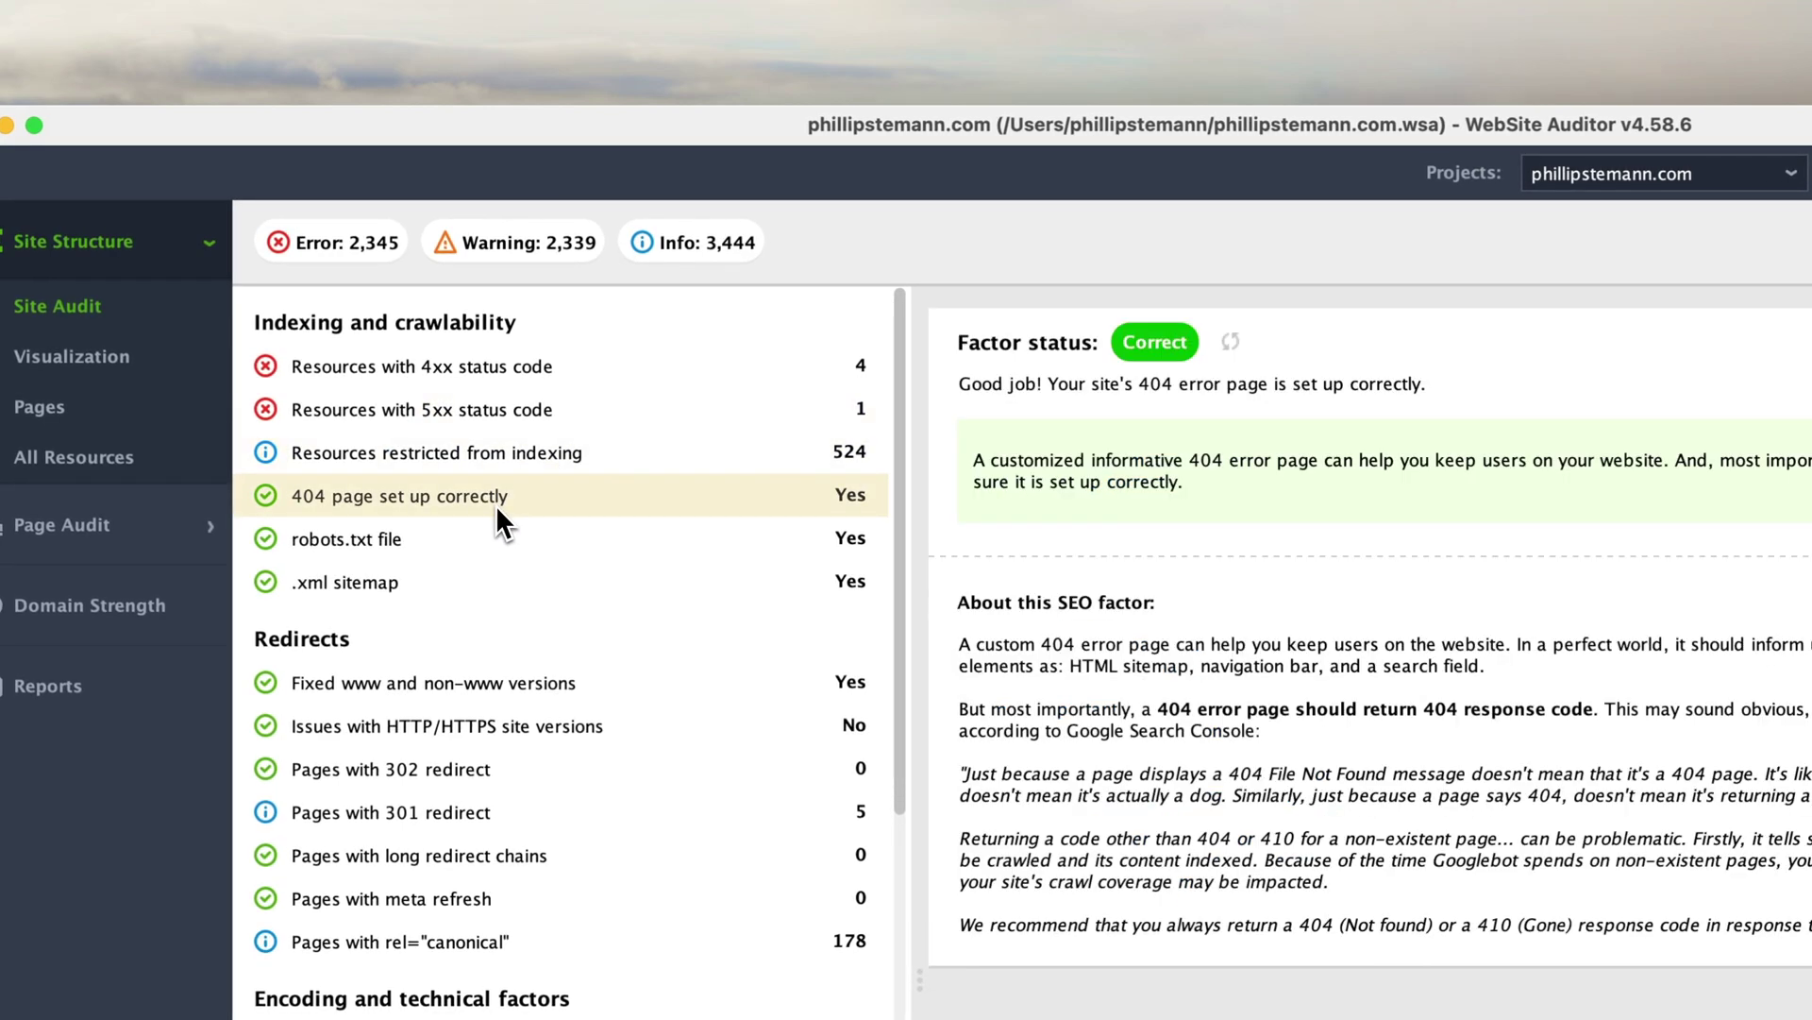
View the link-structure graph, then open the /seo-audit/ page's Content Audit scoring 28.4%.
scroll(496, 504, down, 5)
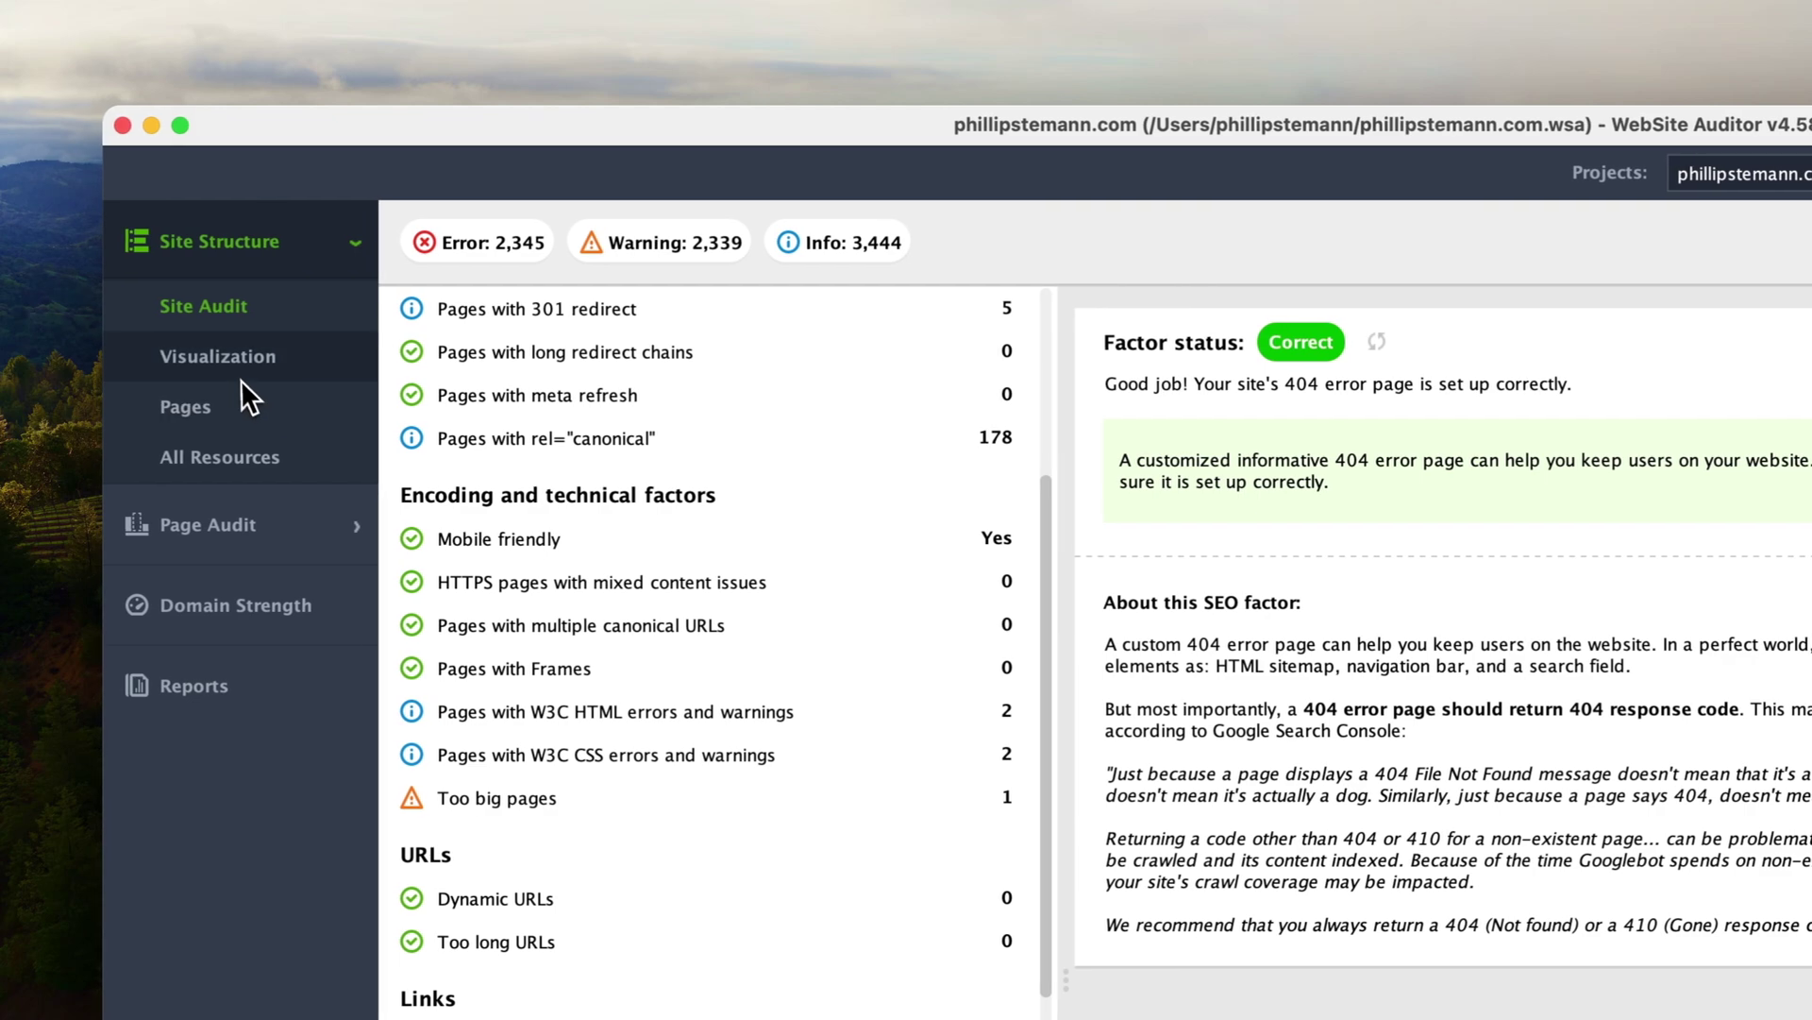
click(236, 370)
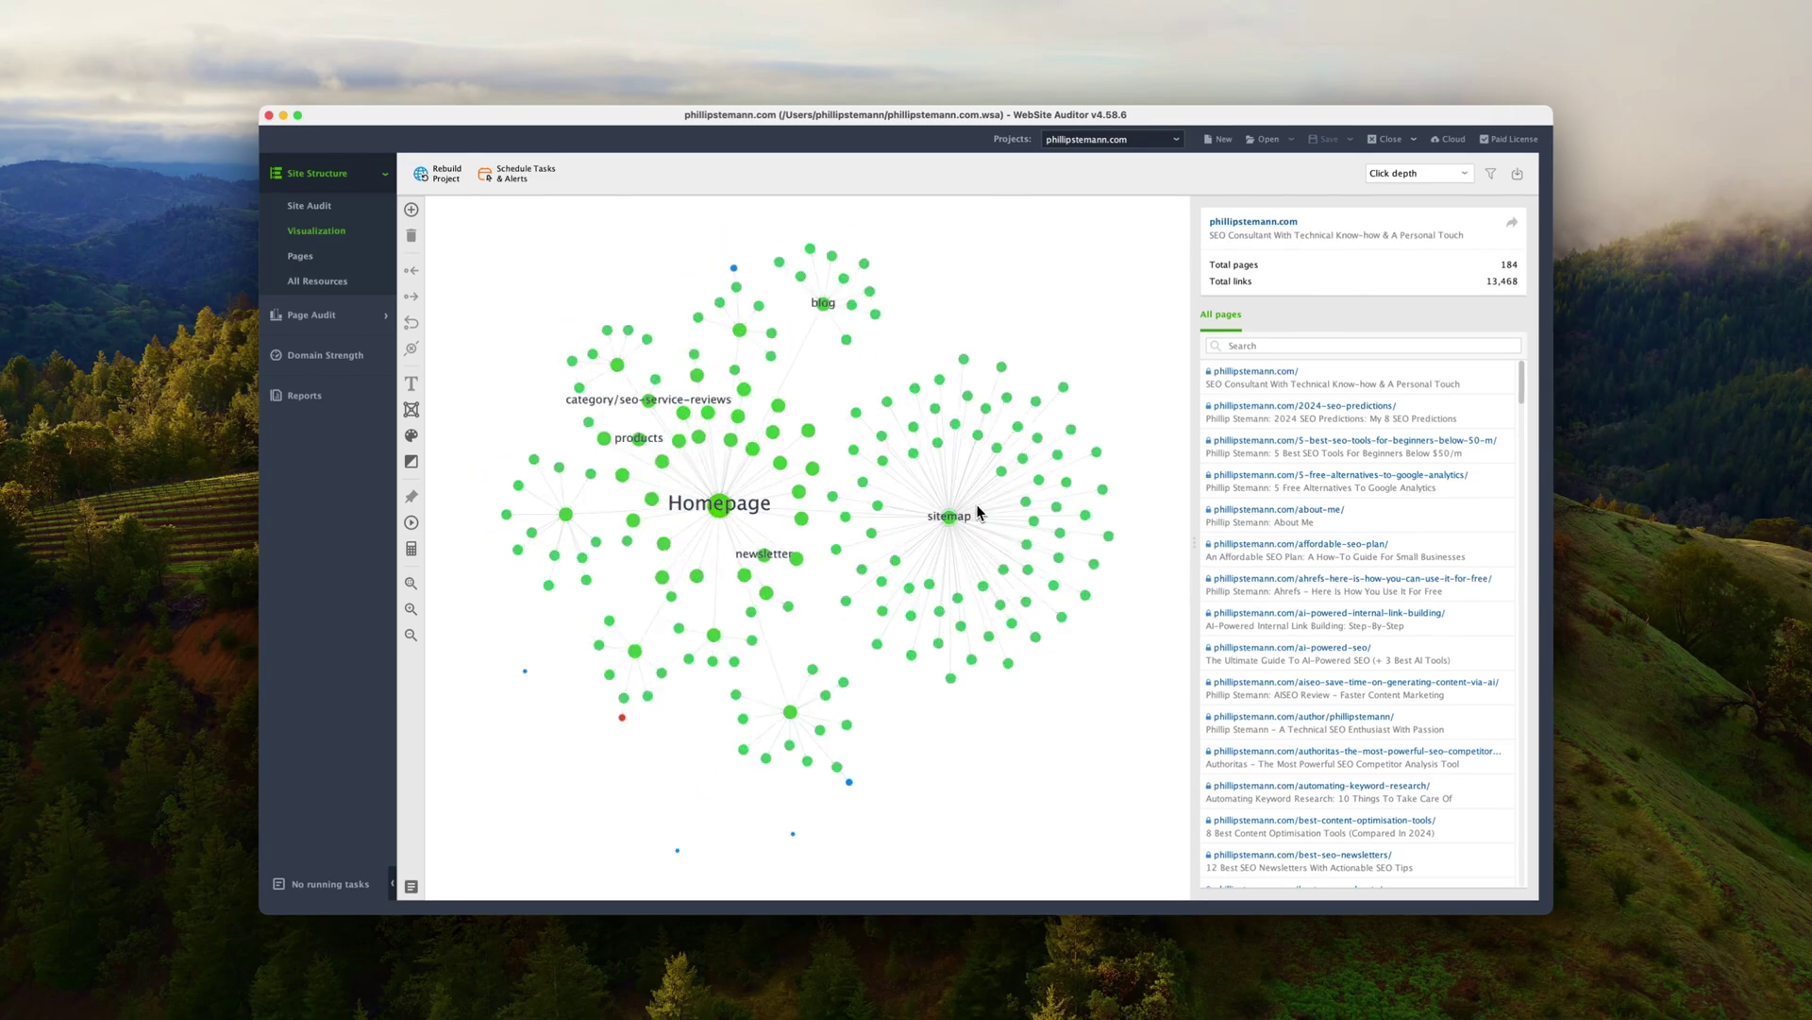
click(311, 315)
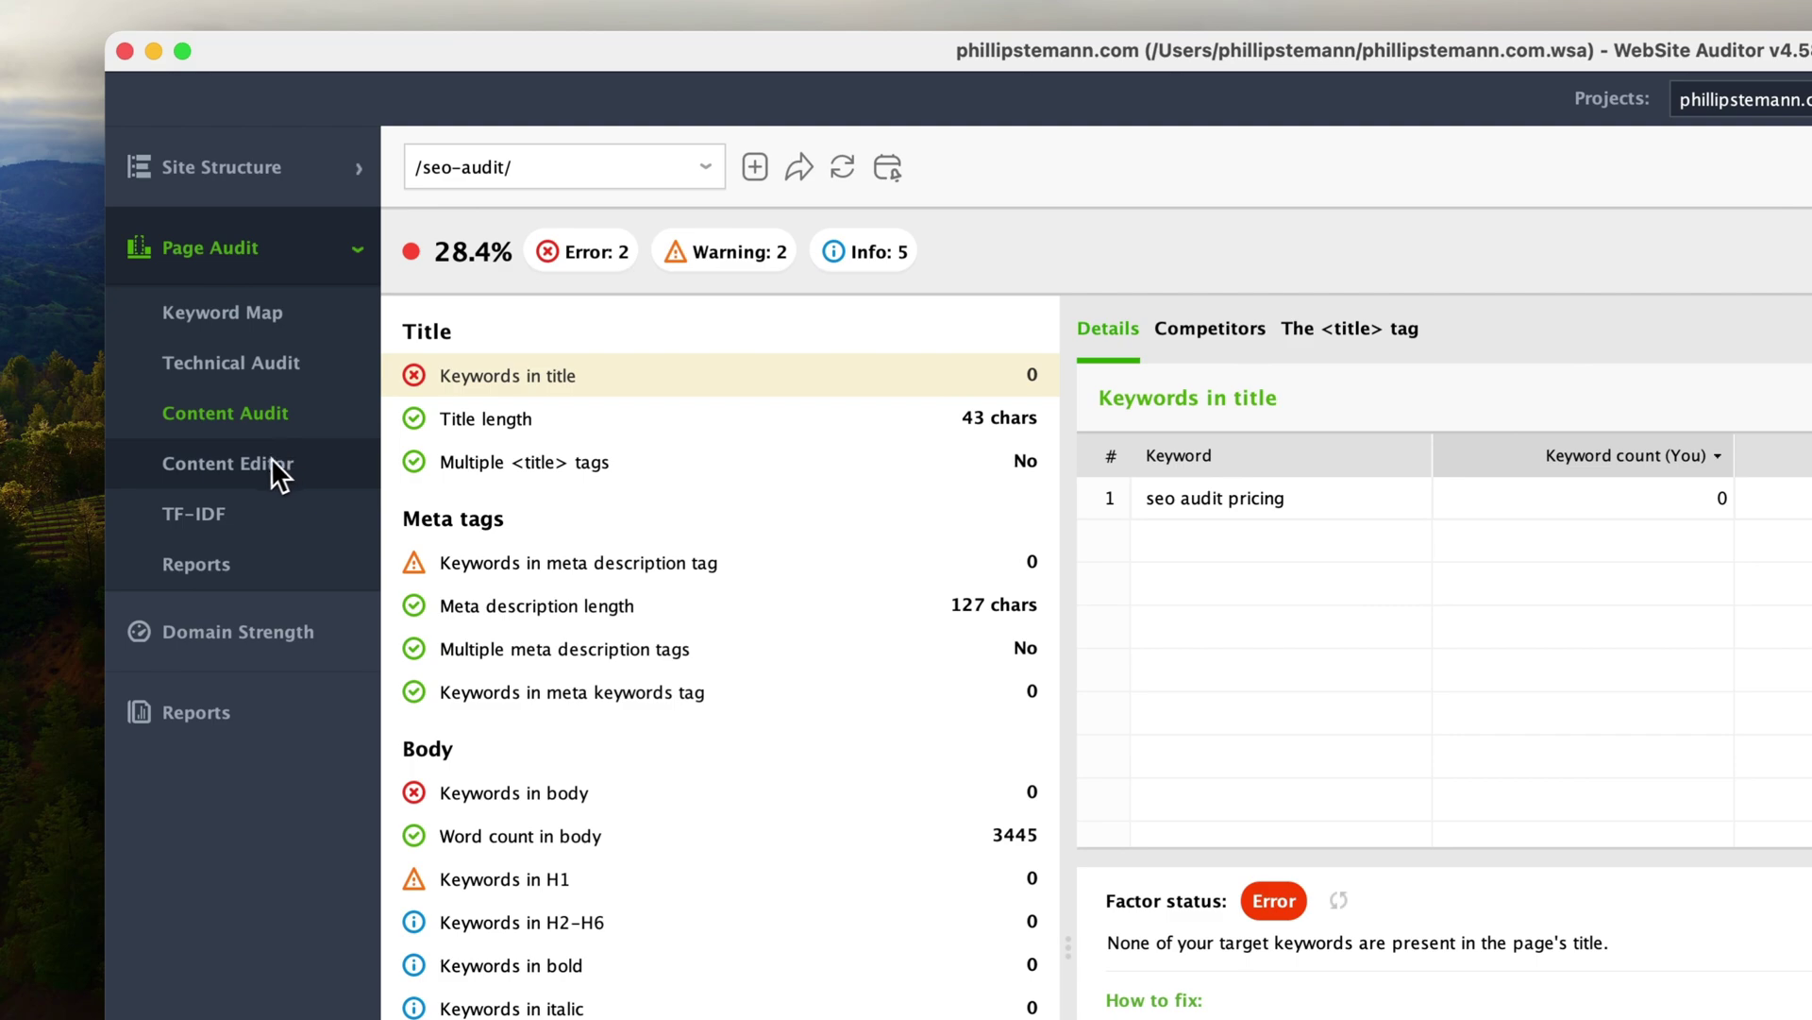
Check the title length details, then add a paragraph 'Here I'm writing something new' after the intro.
click(757, 427)
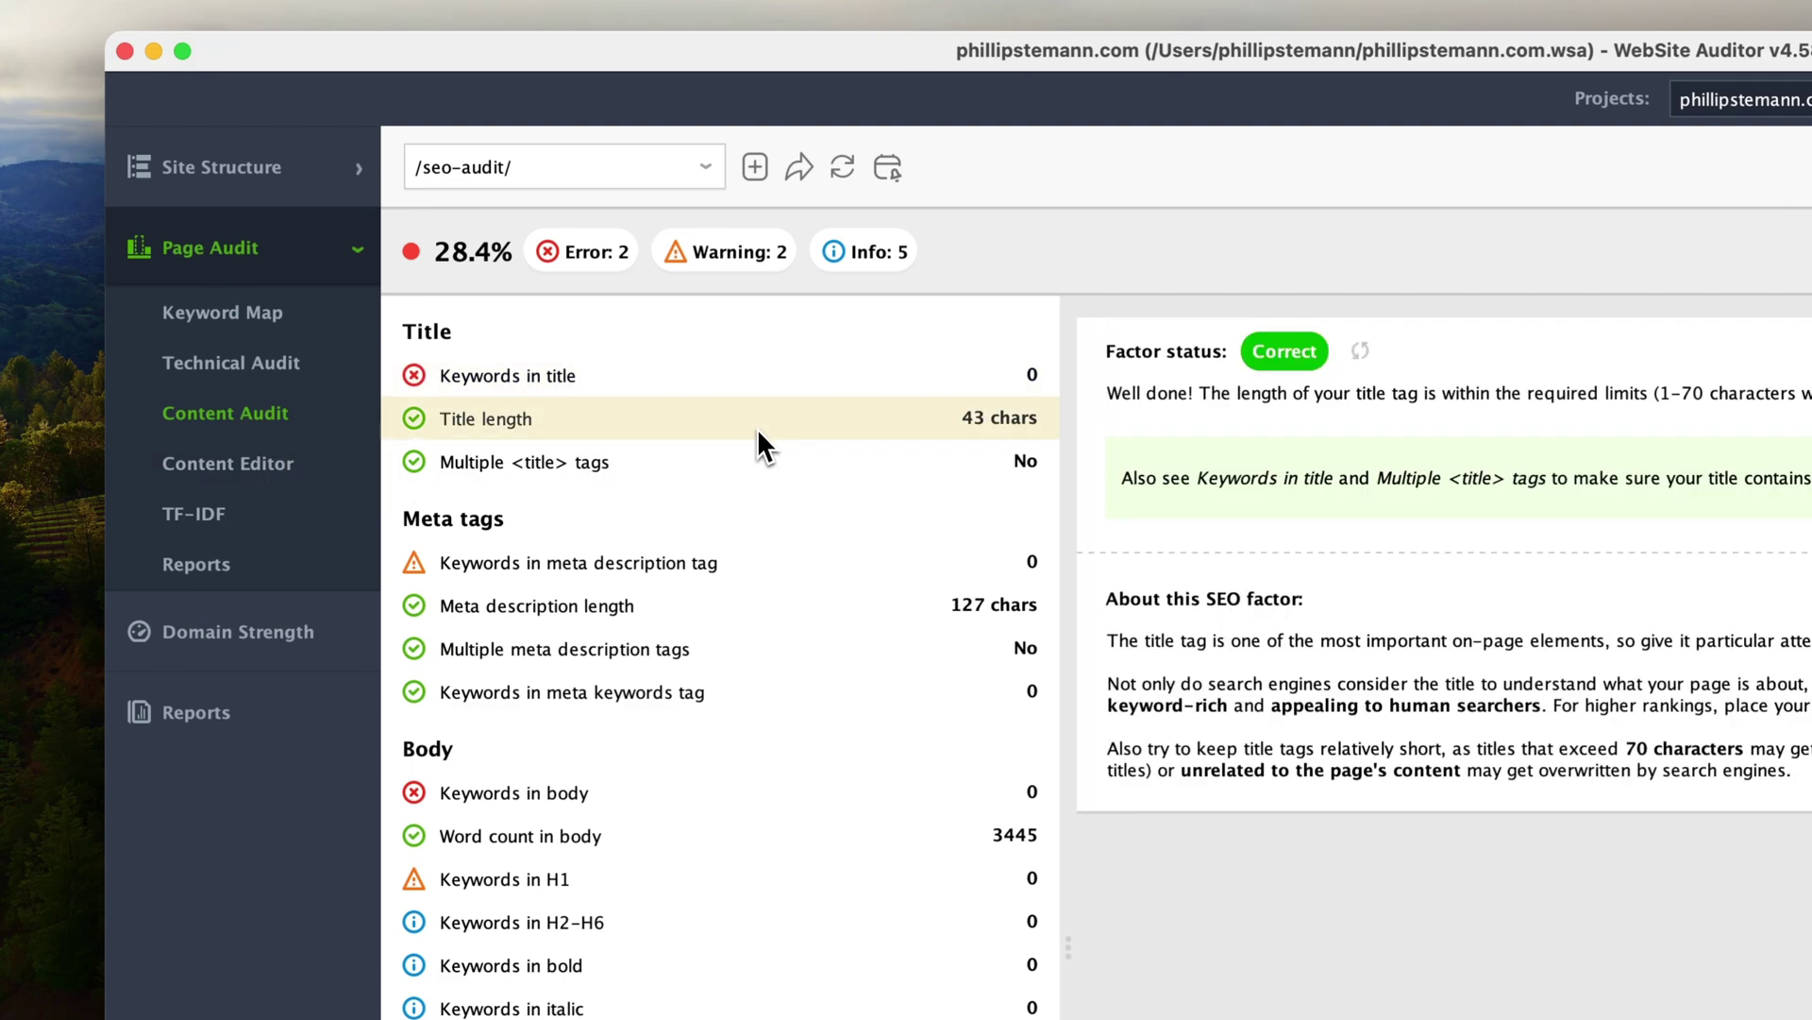
click(233, 459)
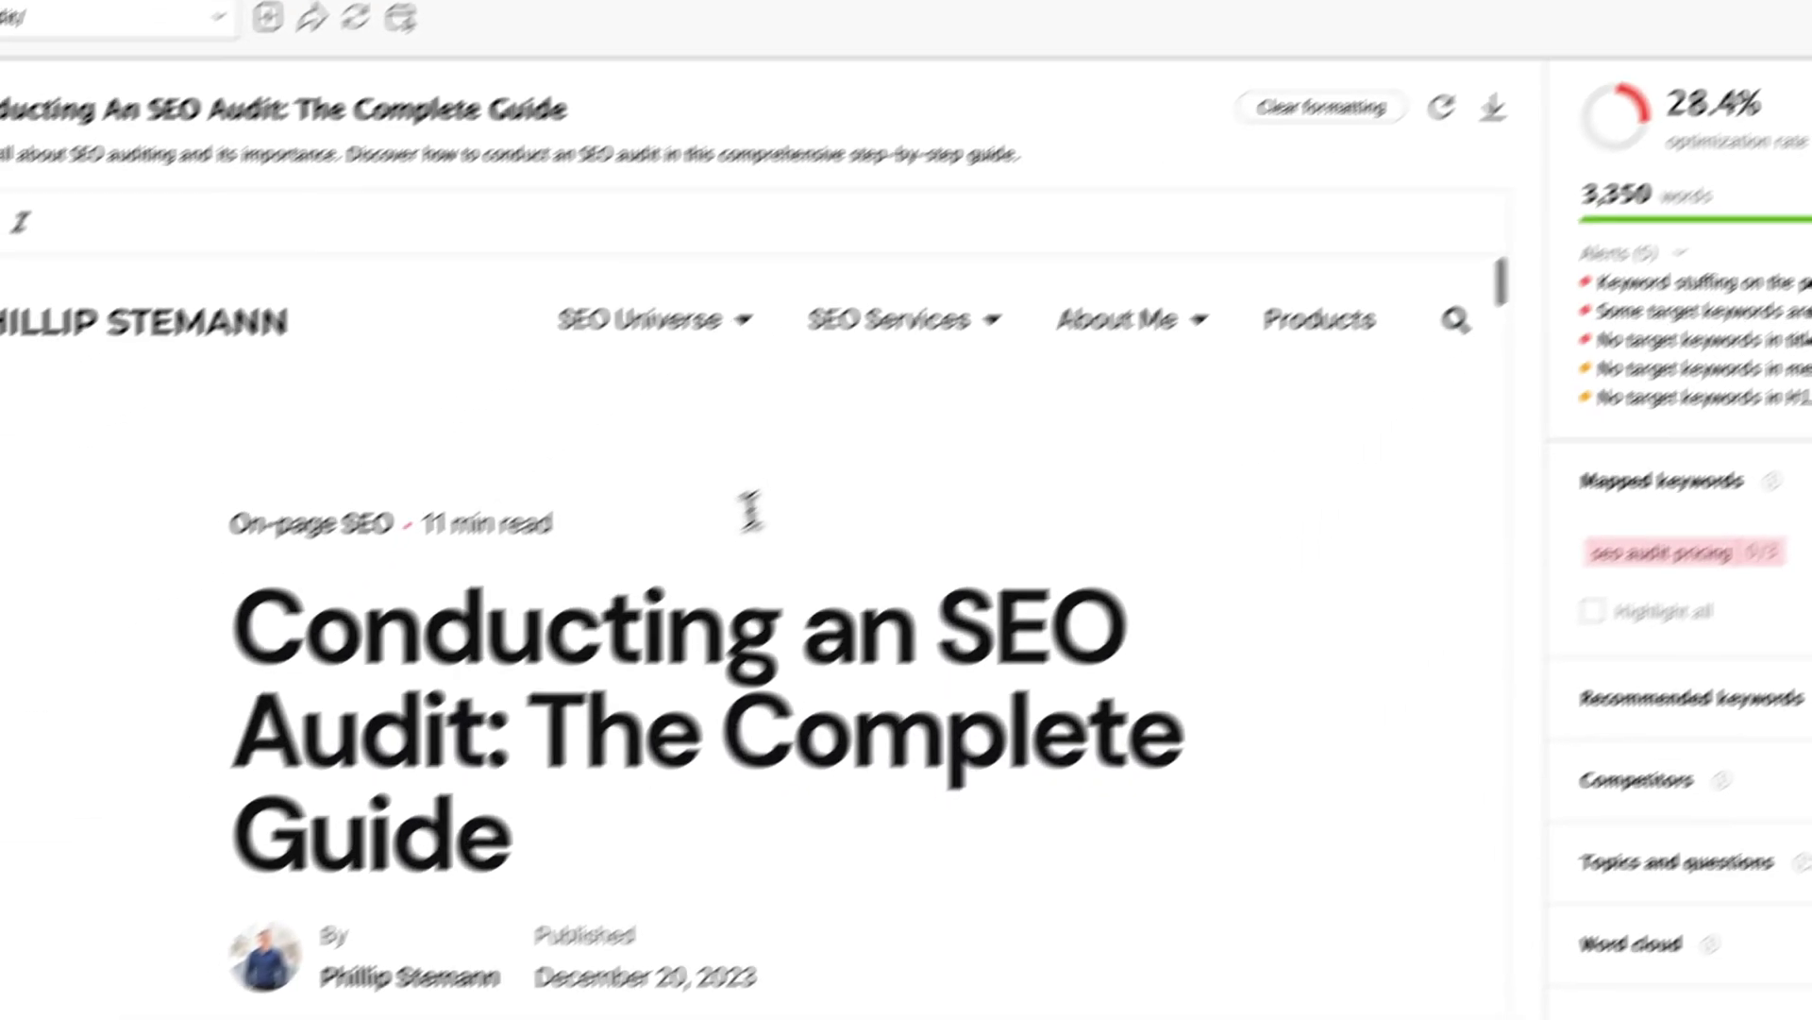
scroll(410, 733, down, 5)
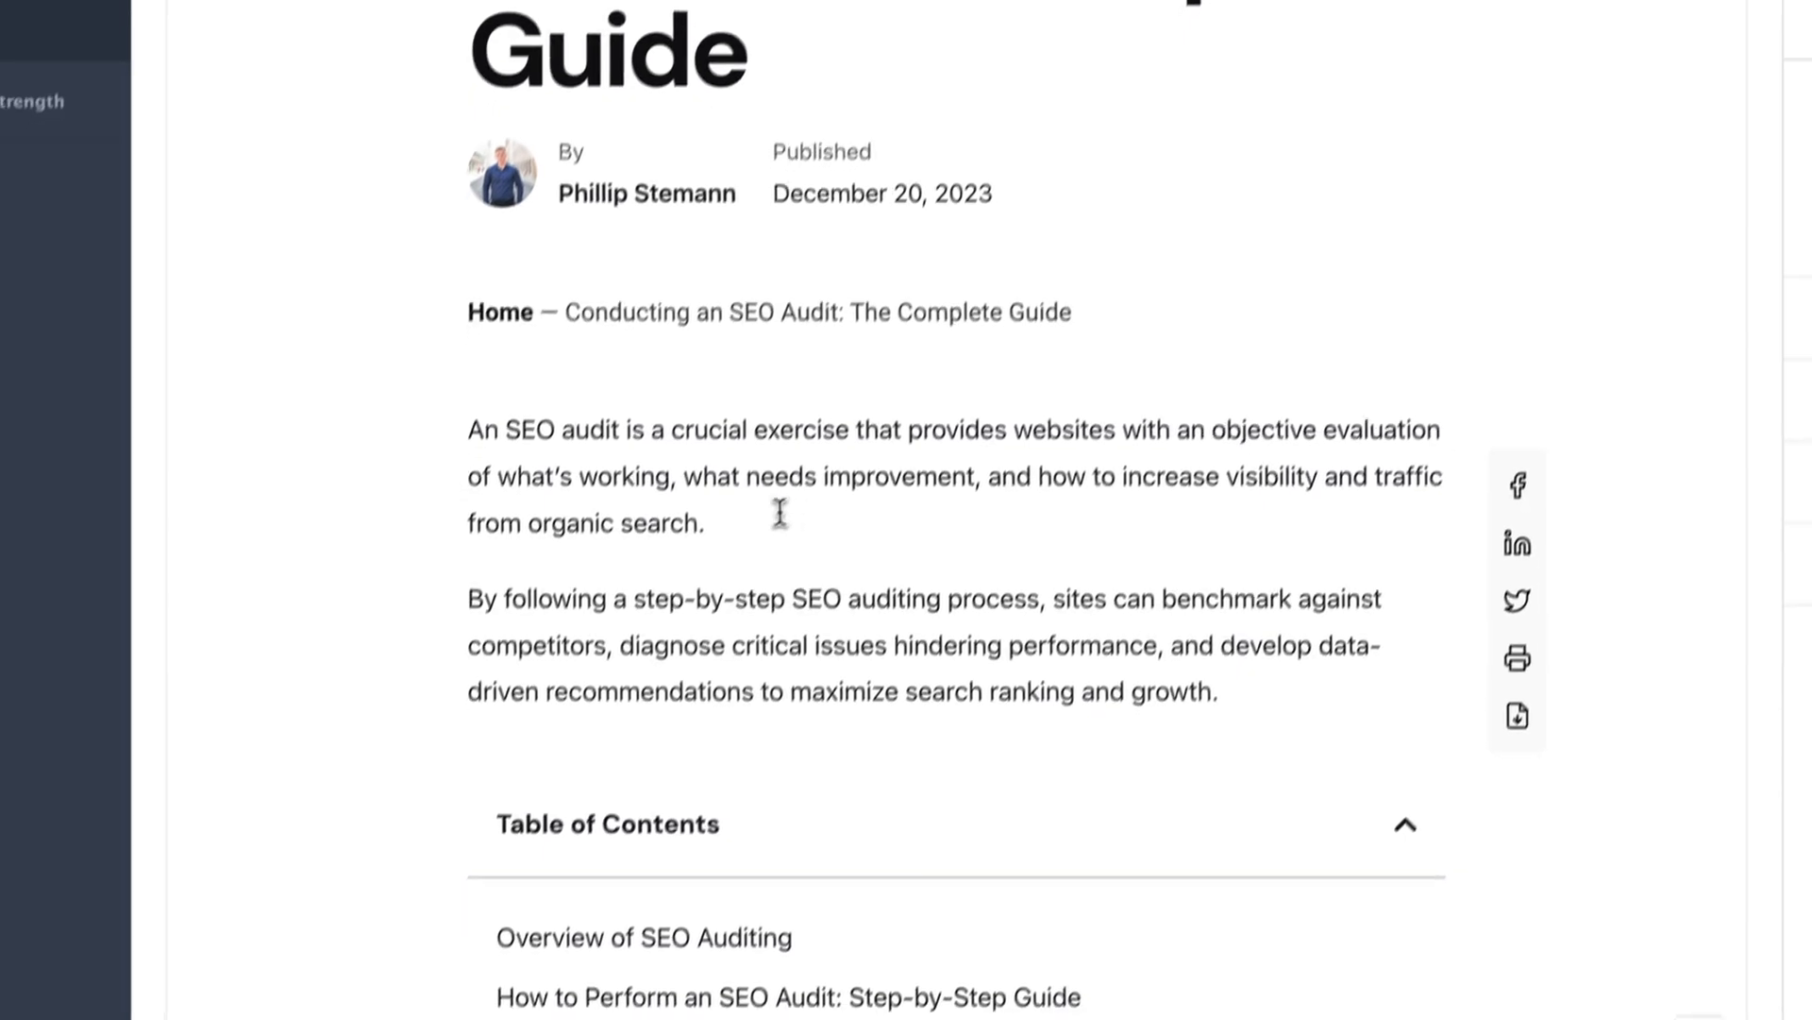
click(780, 512)
key(Return)
text(Here I'm w)
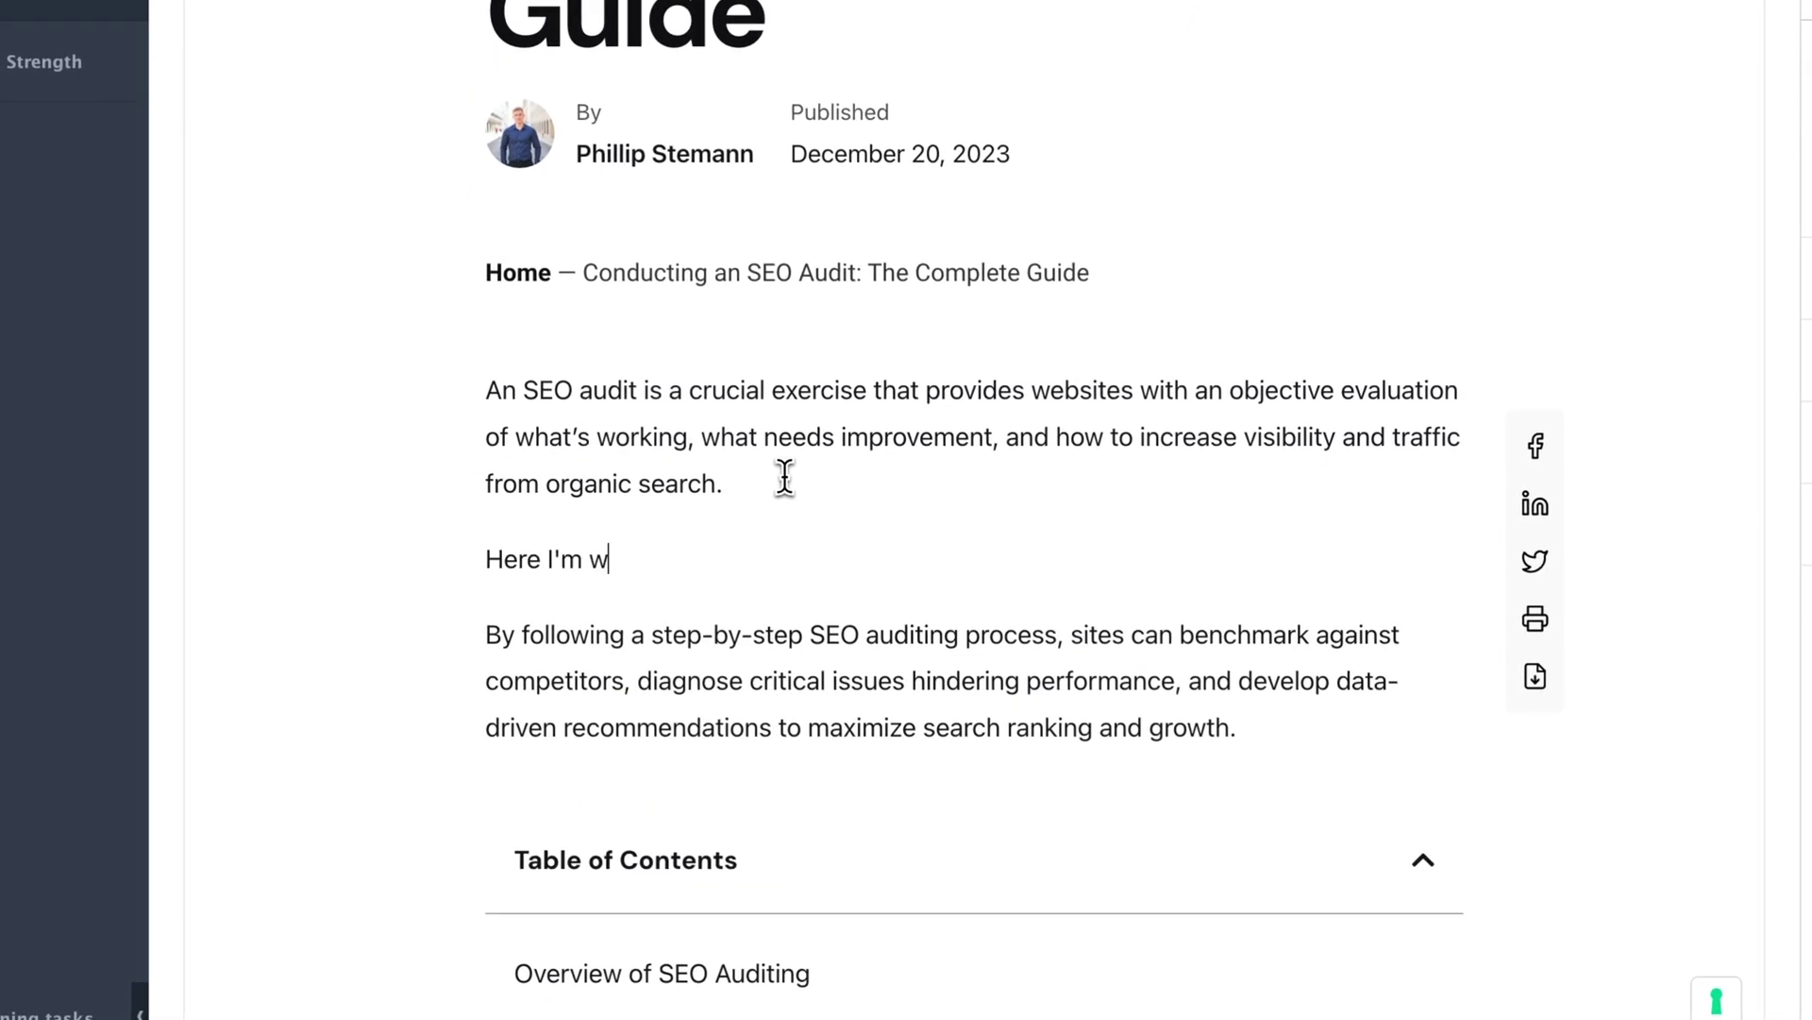
text(riting something new, pre)
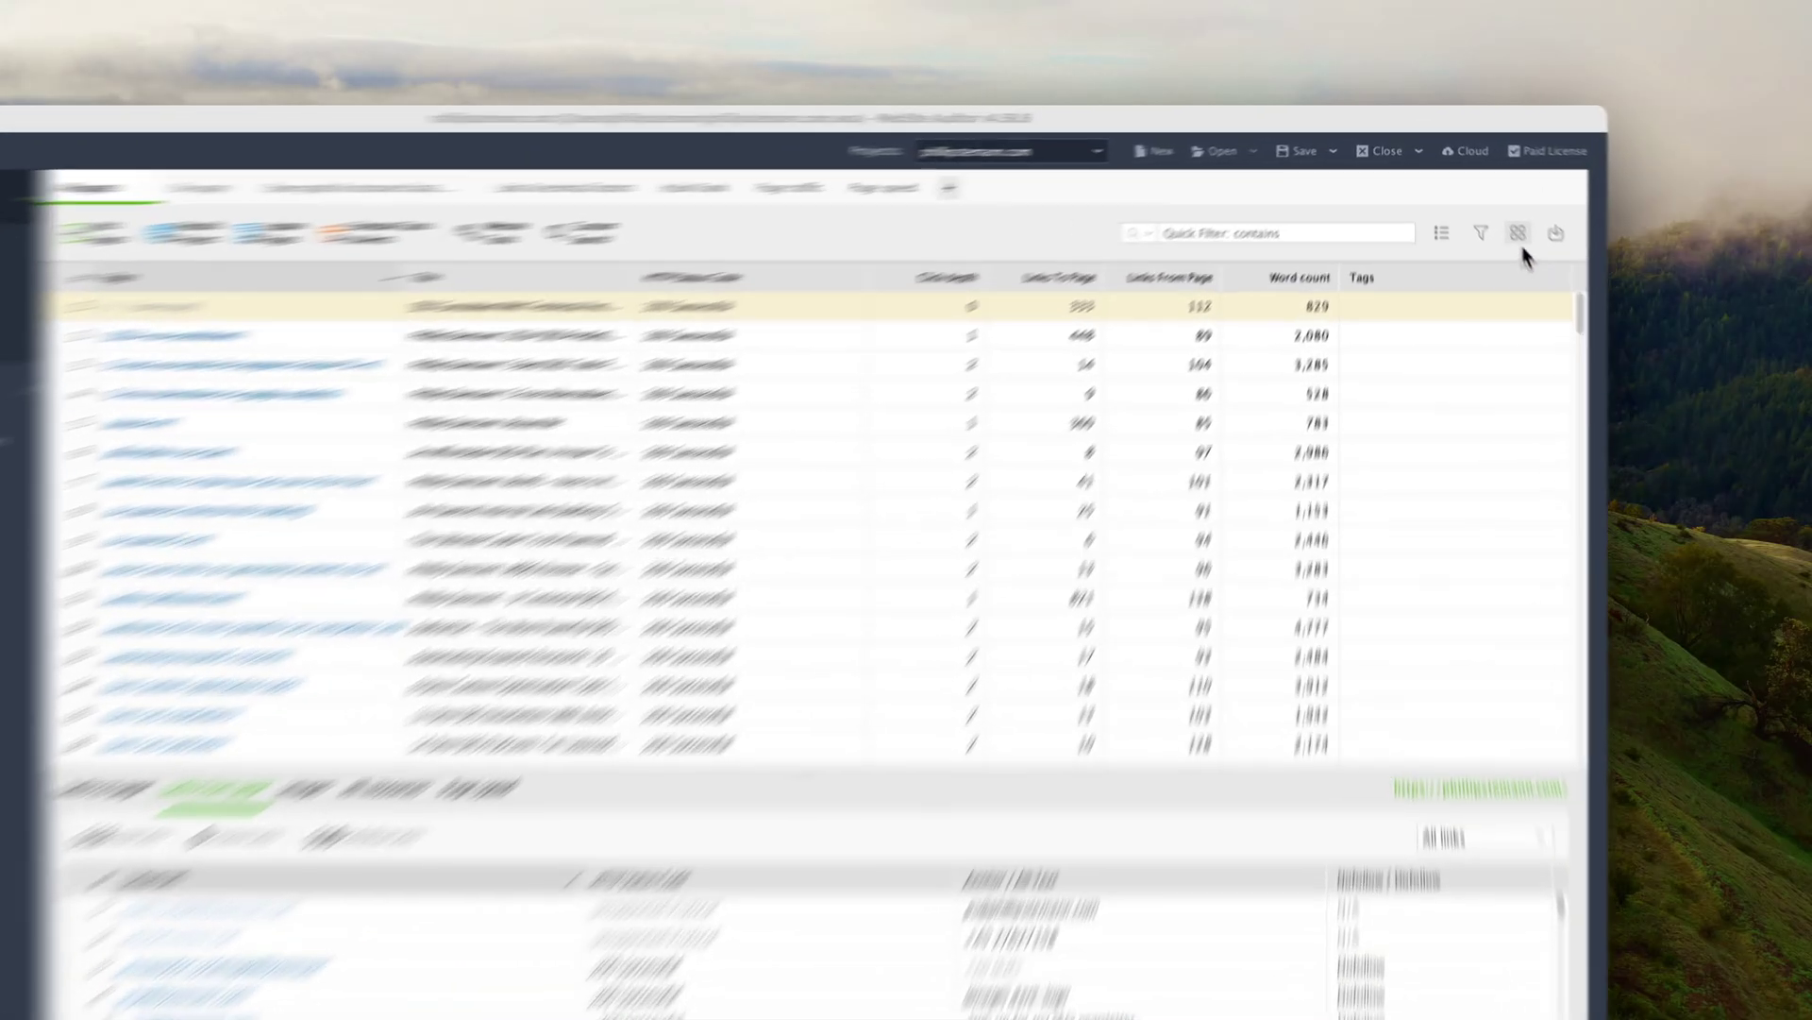
Add the Pageviews (GA) and Page Bounce Rate (GA) columns to the Pages table.
click(1486, 199)
text(ga)
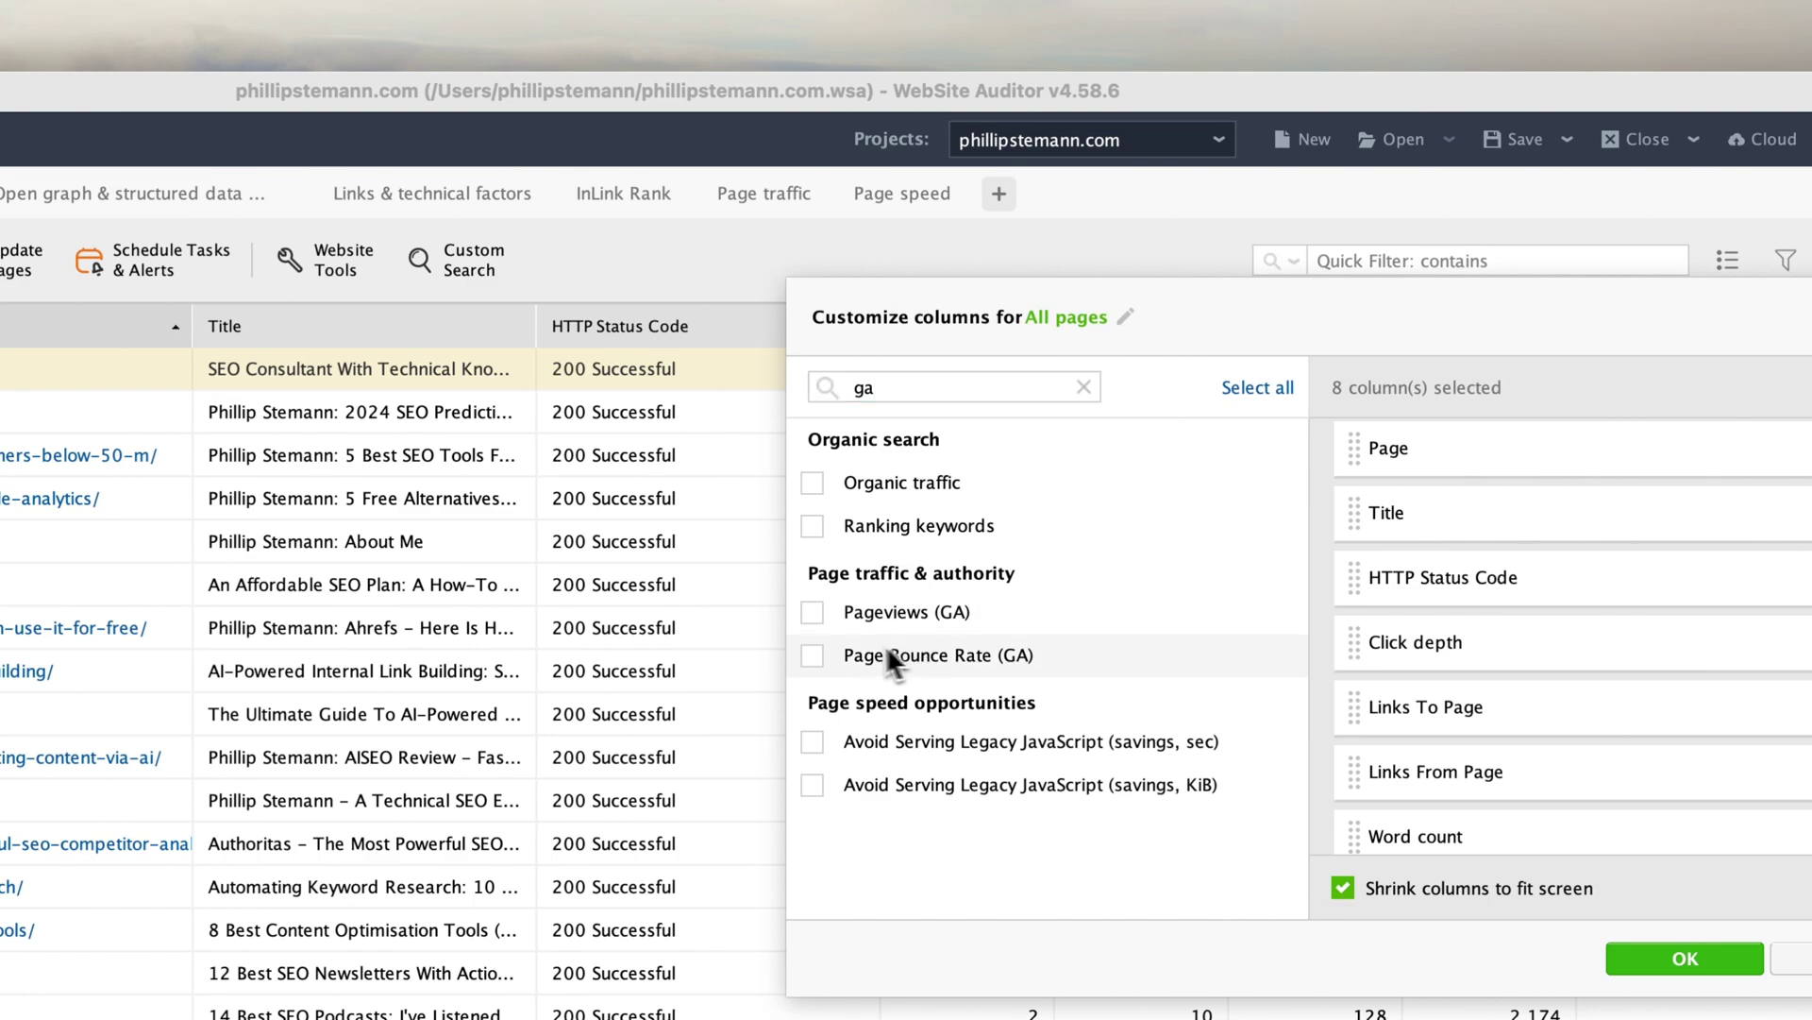
click(813, 611)
click(813, 653)
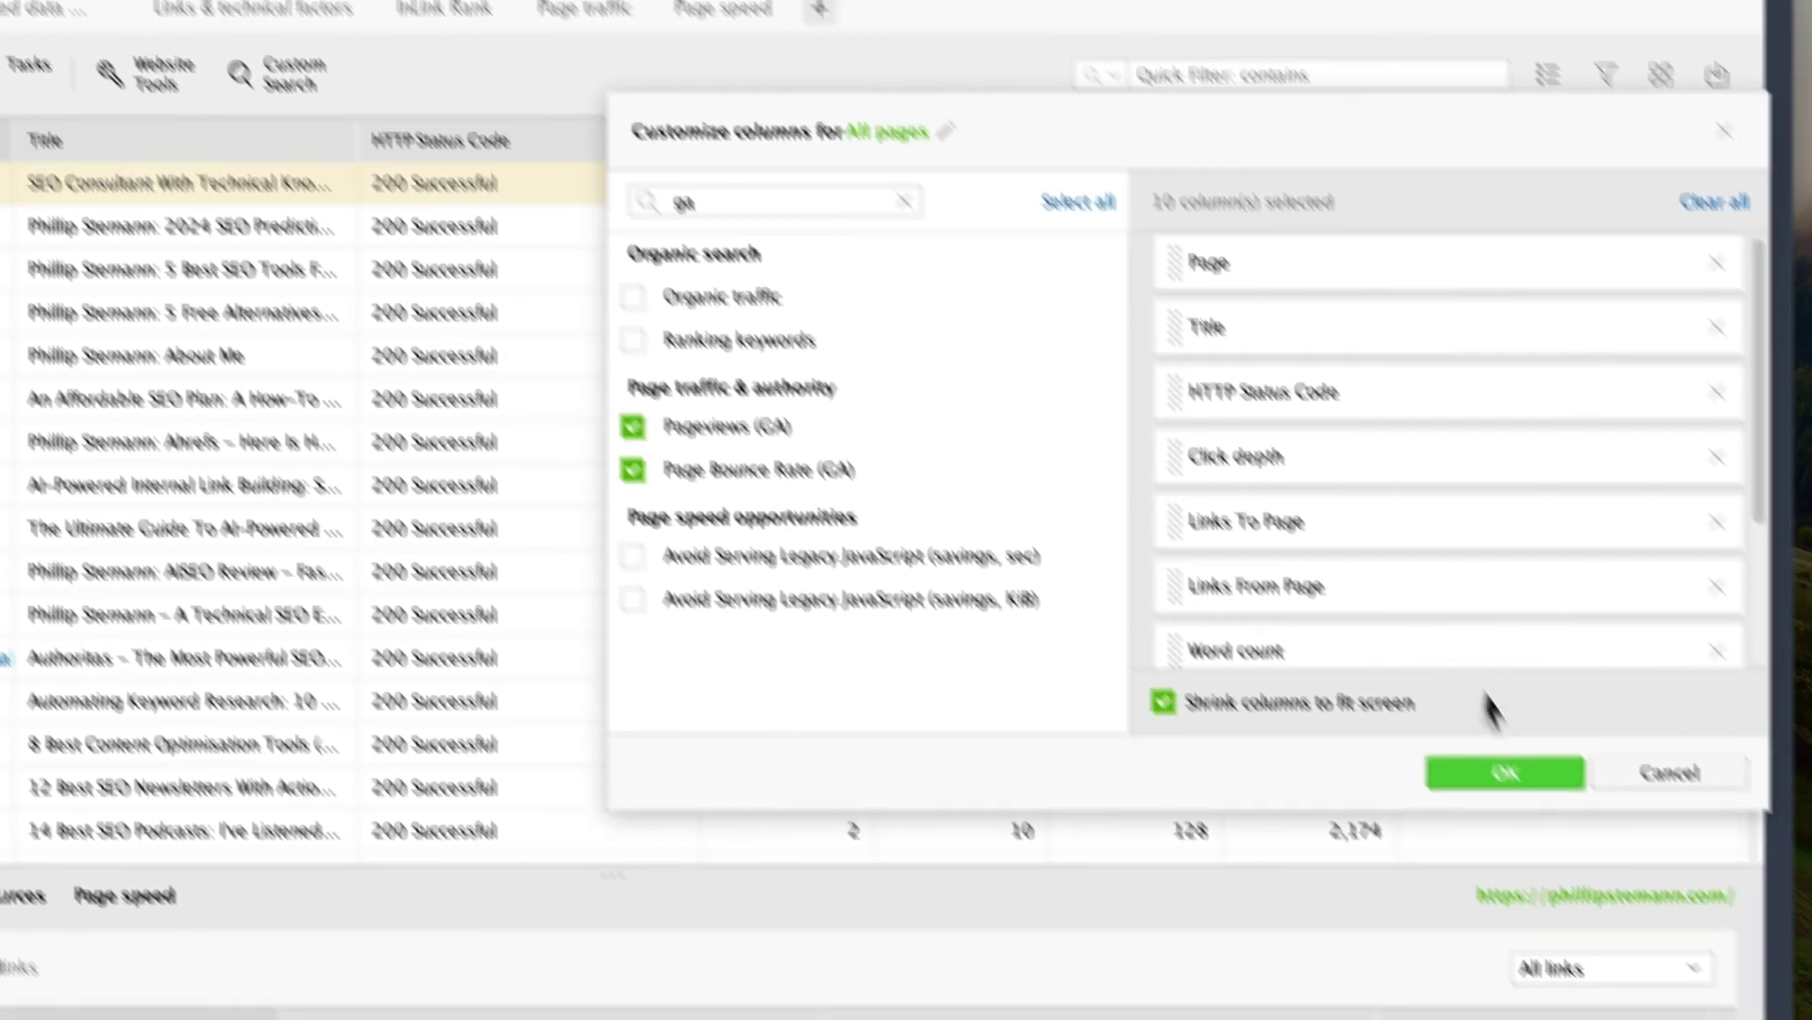
click(1506, 772)
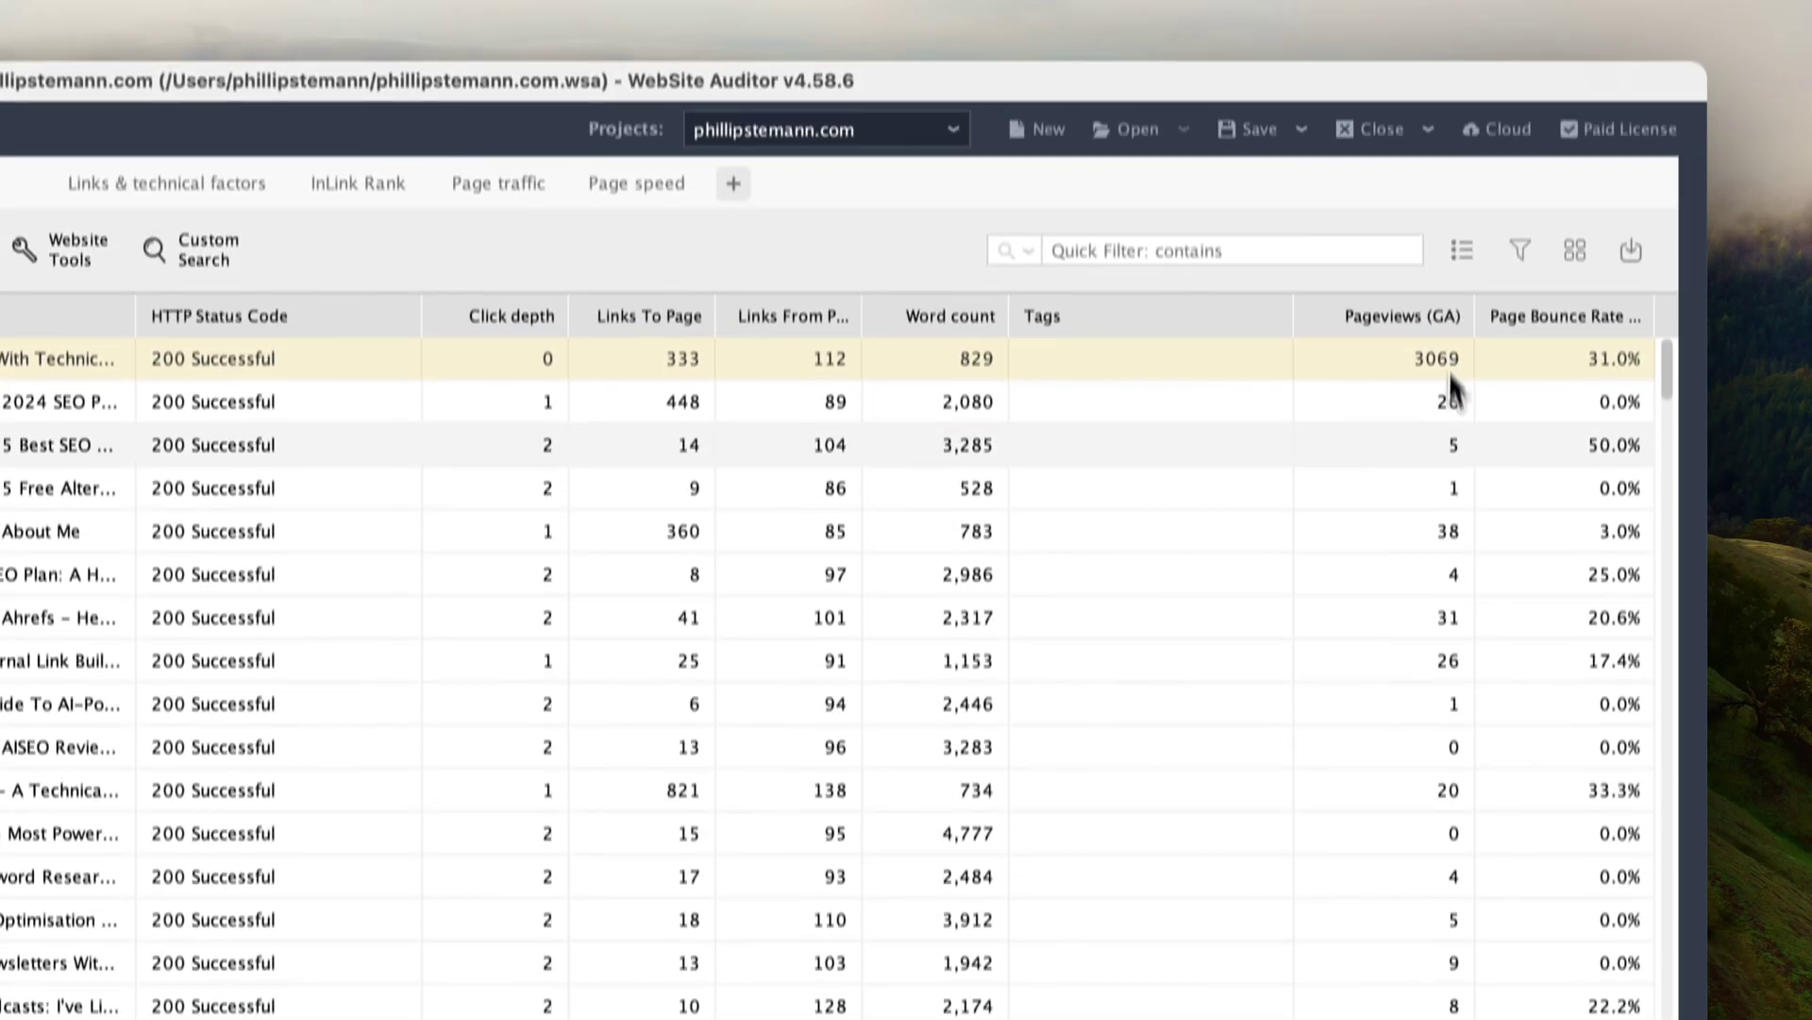
Sort the pages by most pageviews, then by highest bounce rate first.
click(1406, 321)
click(1406, 321)
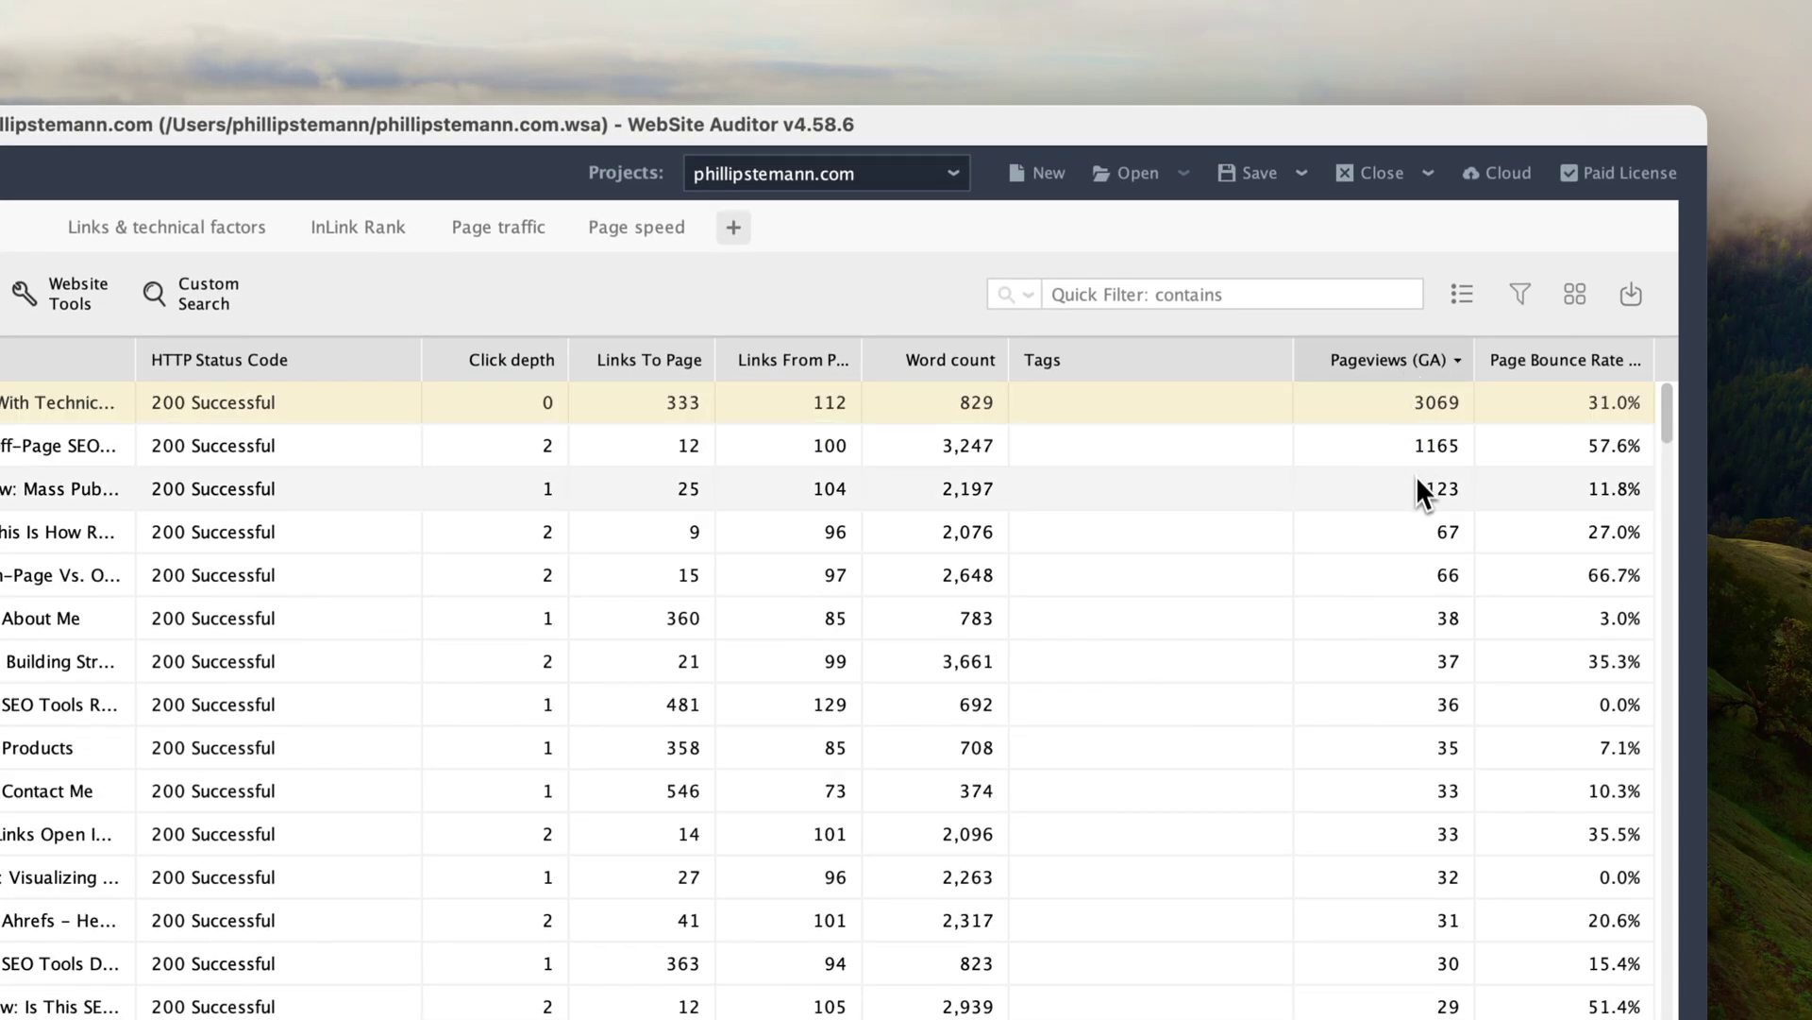
click(1586, 367)
click(1567, 358)
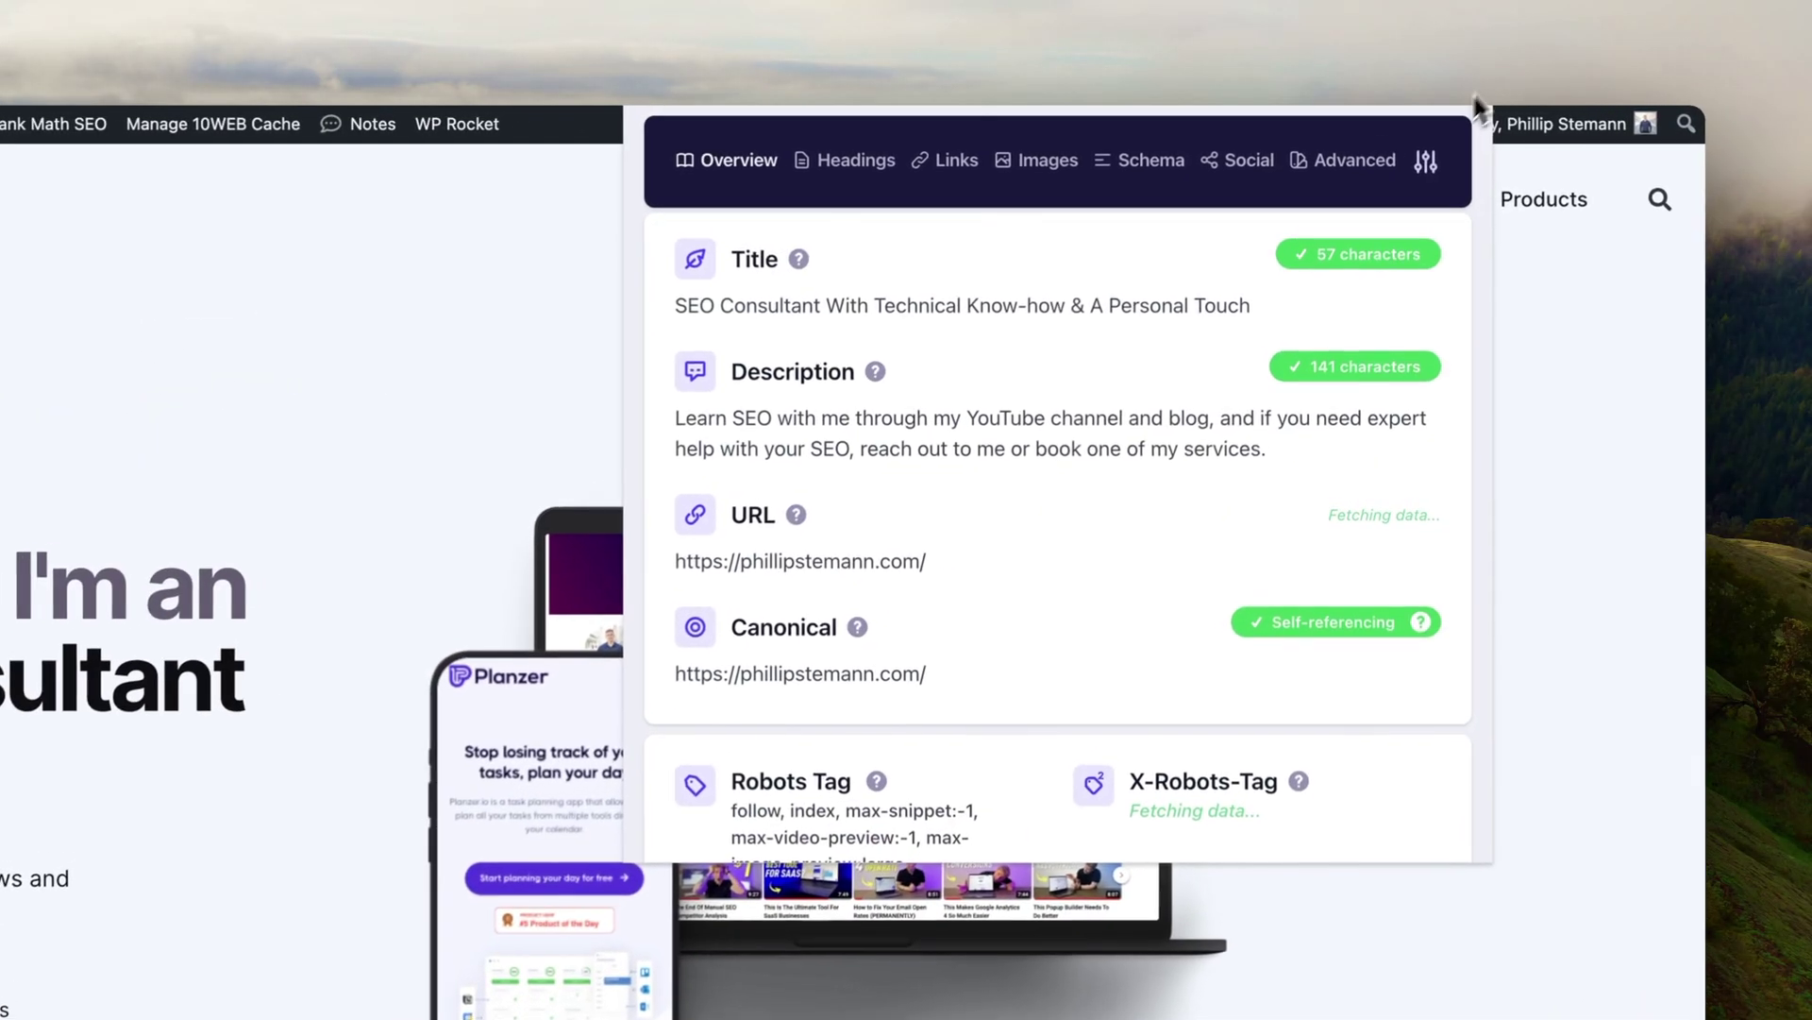
Skim Detailed's Overview, then view the homepage's heading outline: one H1, two H2s, nested H3s.
scroll(768, 327, down, 3)
mouse_move(781, 332)
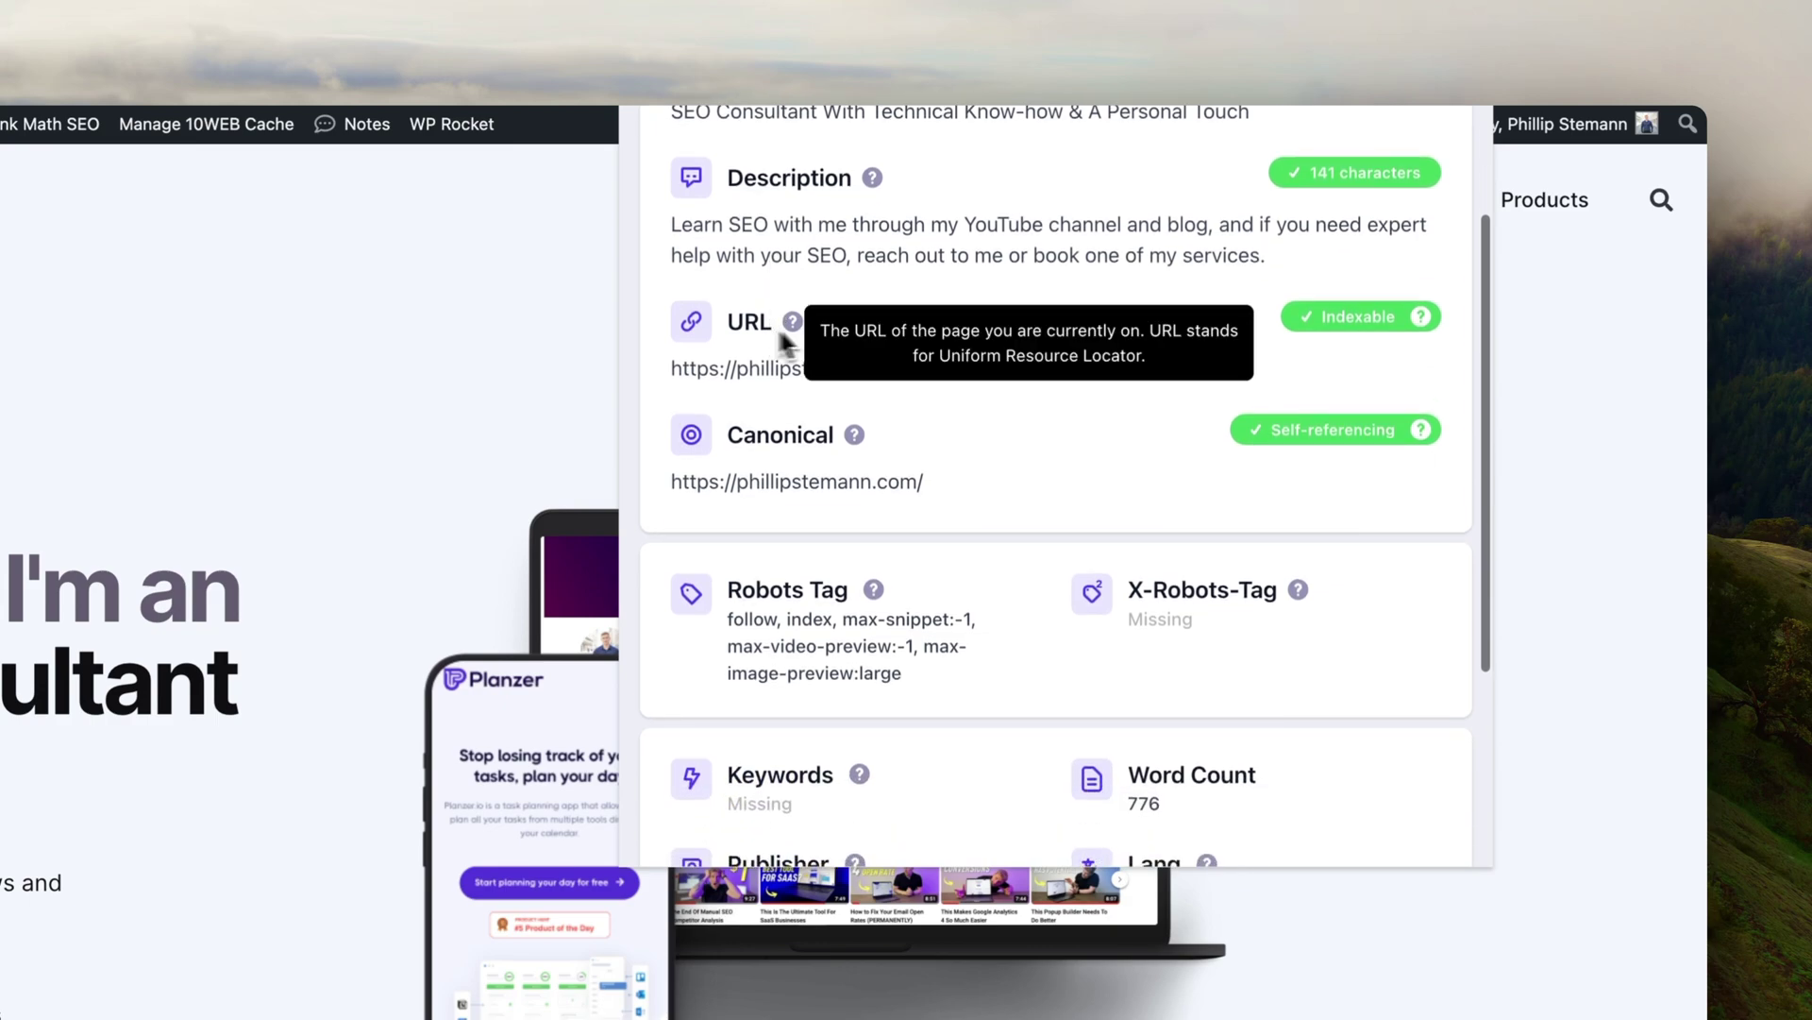
scroll(1350, 331, down, 3)
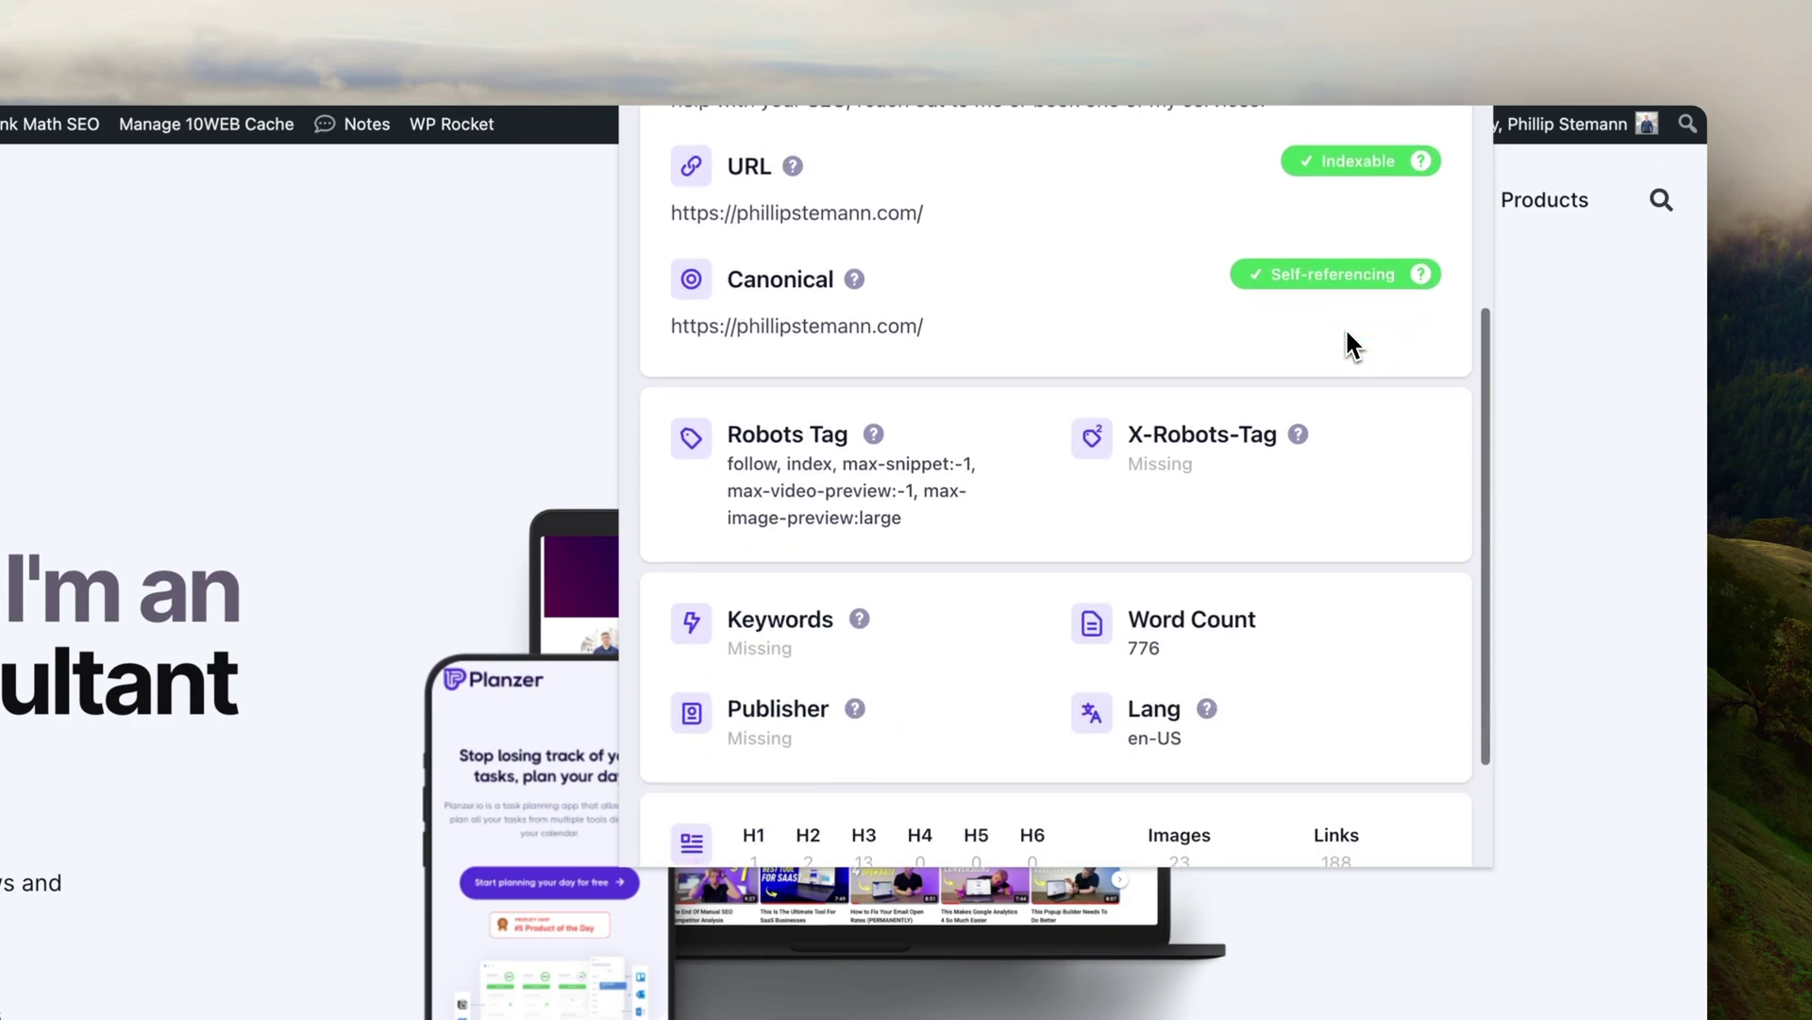
scroll(840, 557, down, 2)
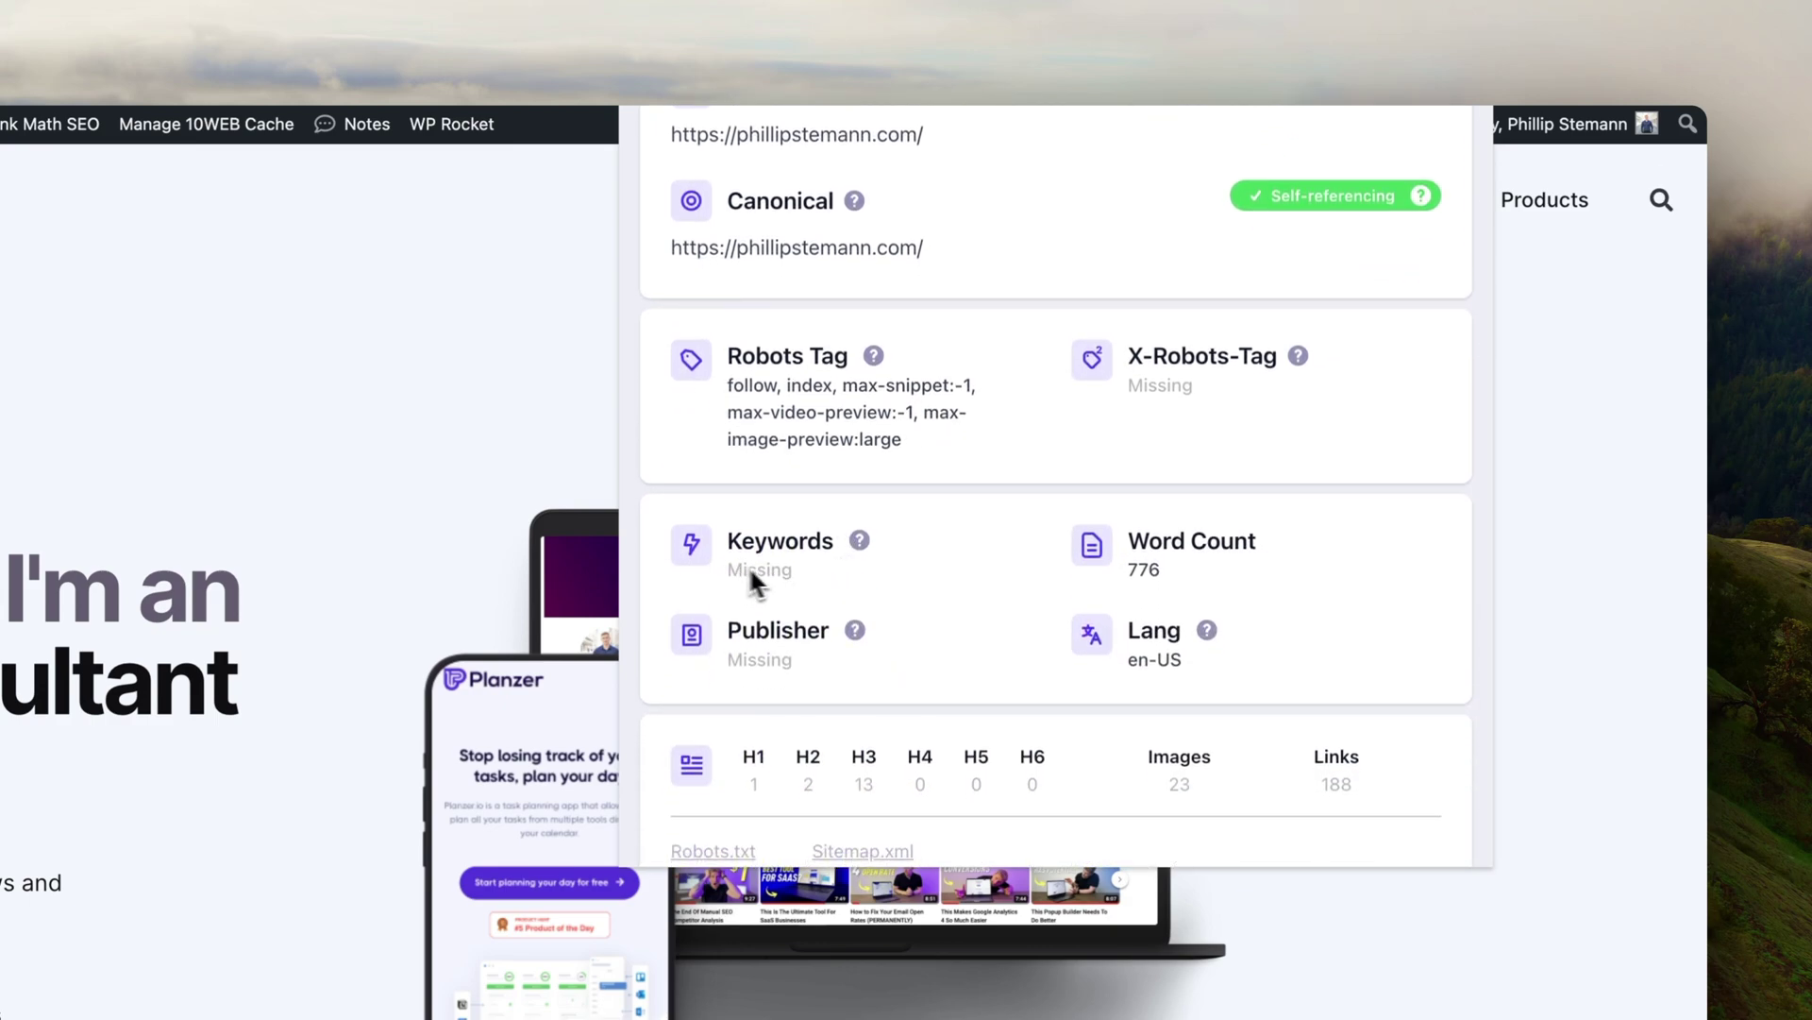
scroll(803, 585, down, 2)
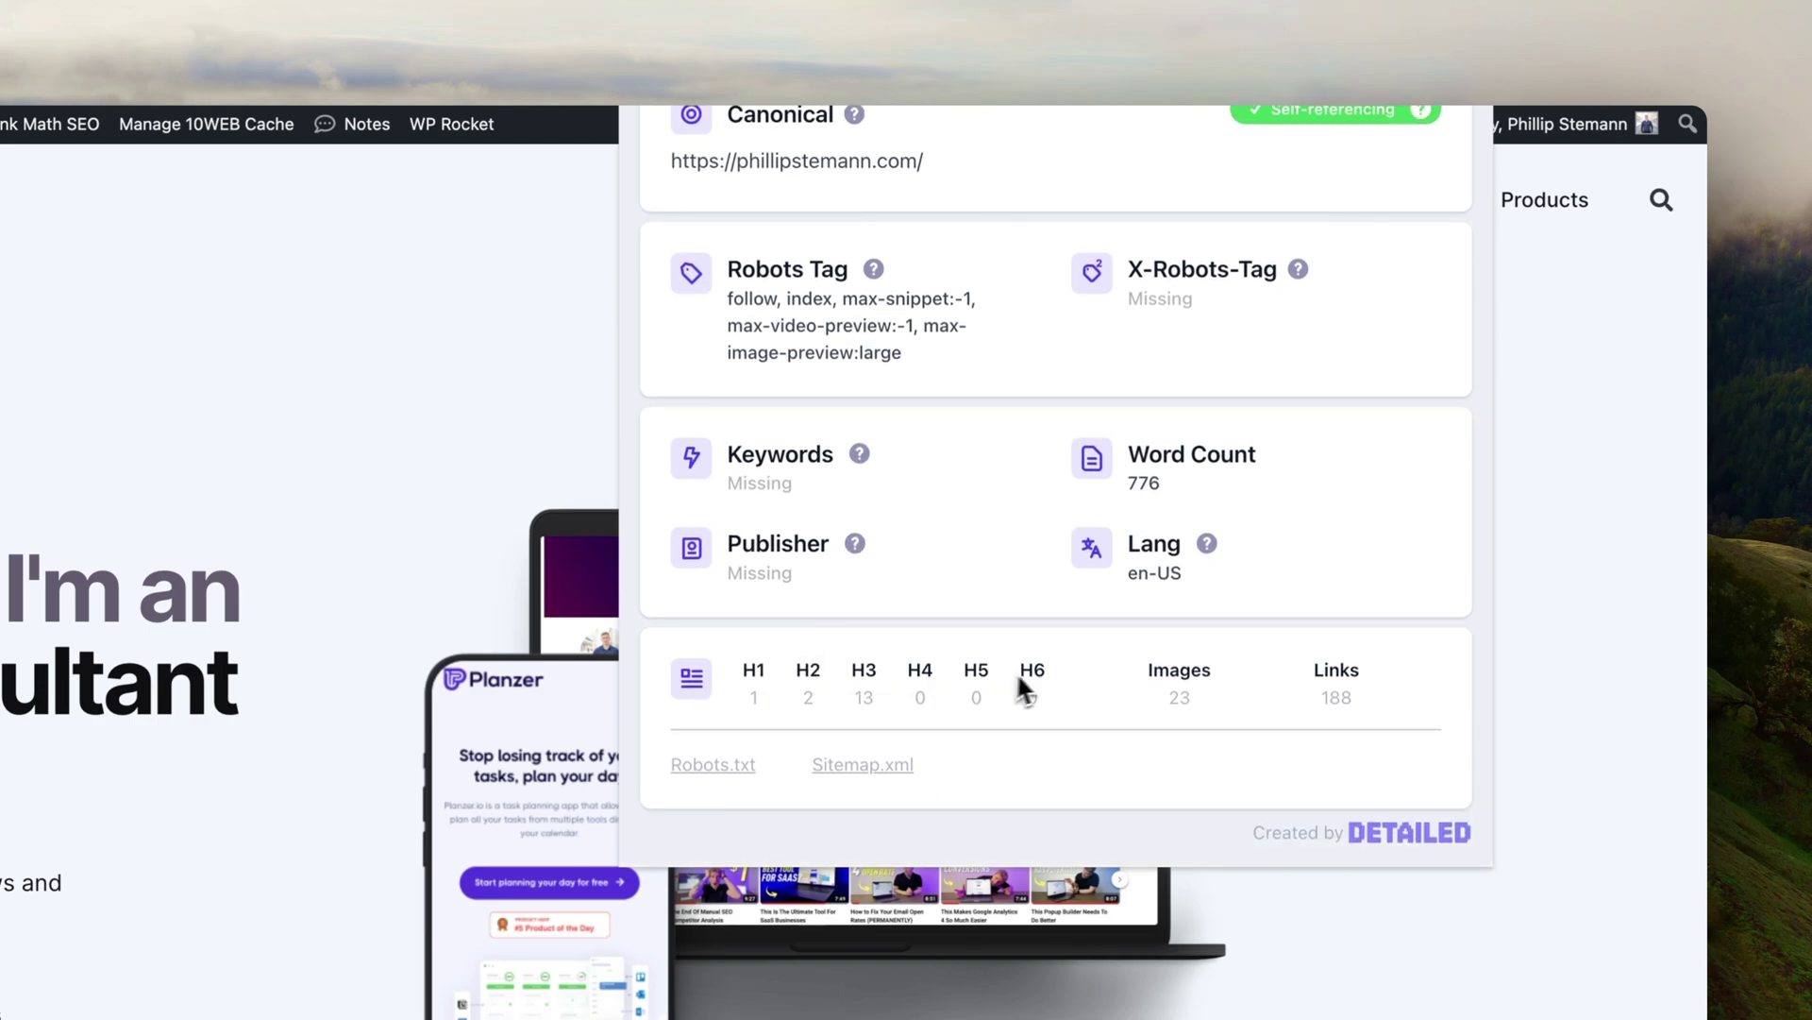
scroll(1034, 689, up, 5)
click(849, 162)
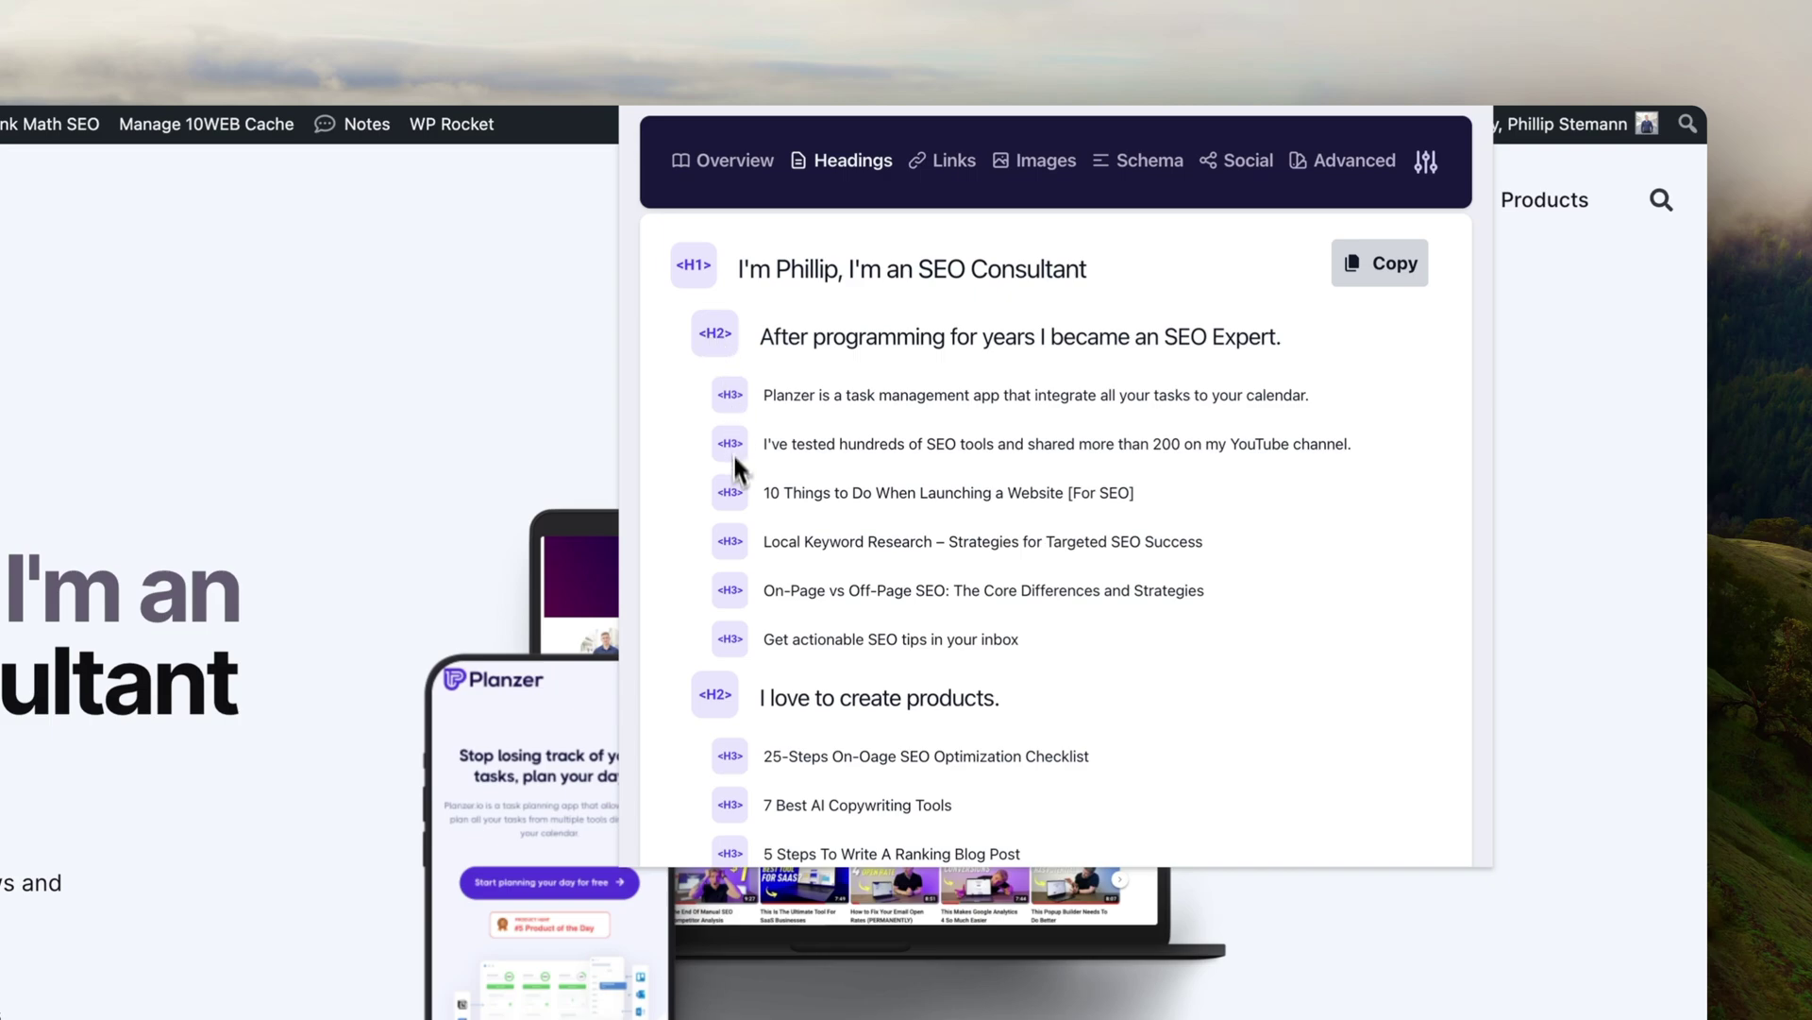
scroll(739, 620, down, 6)
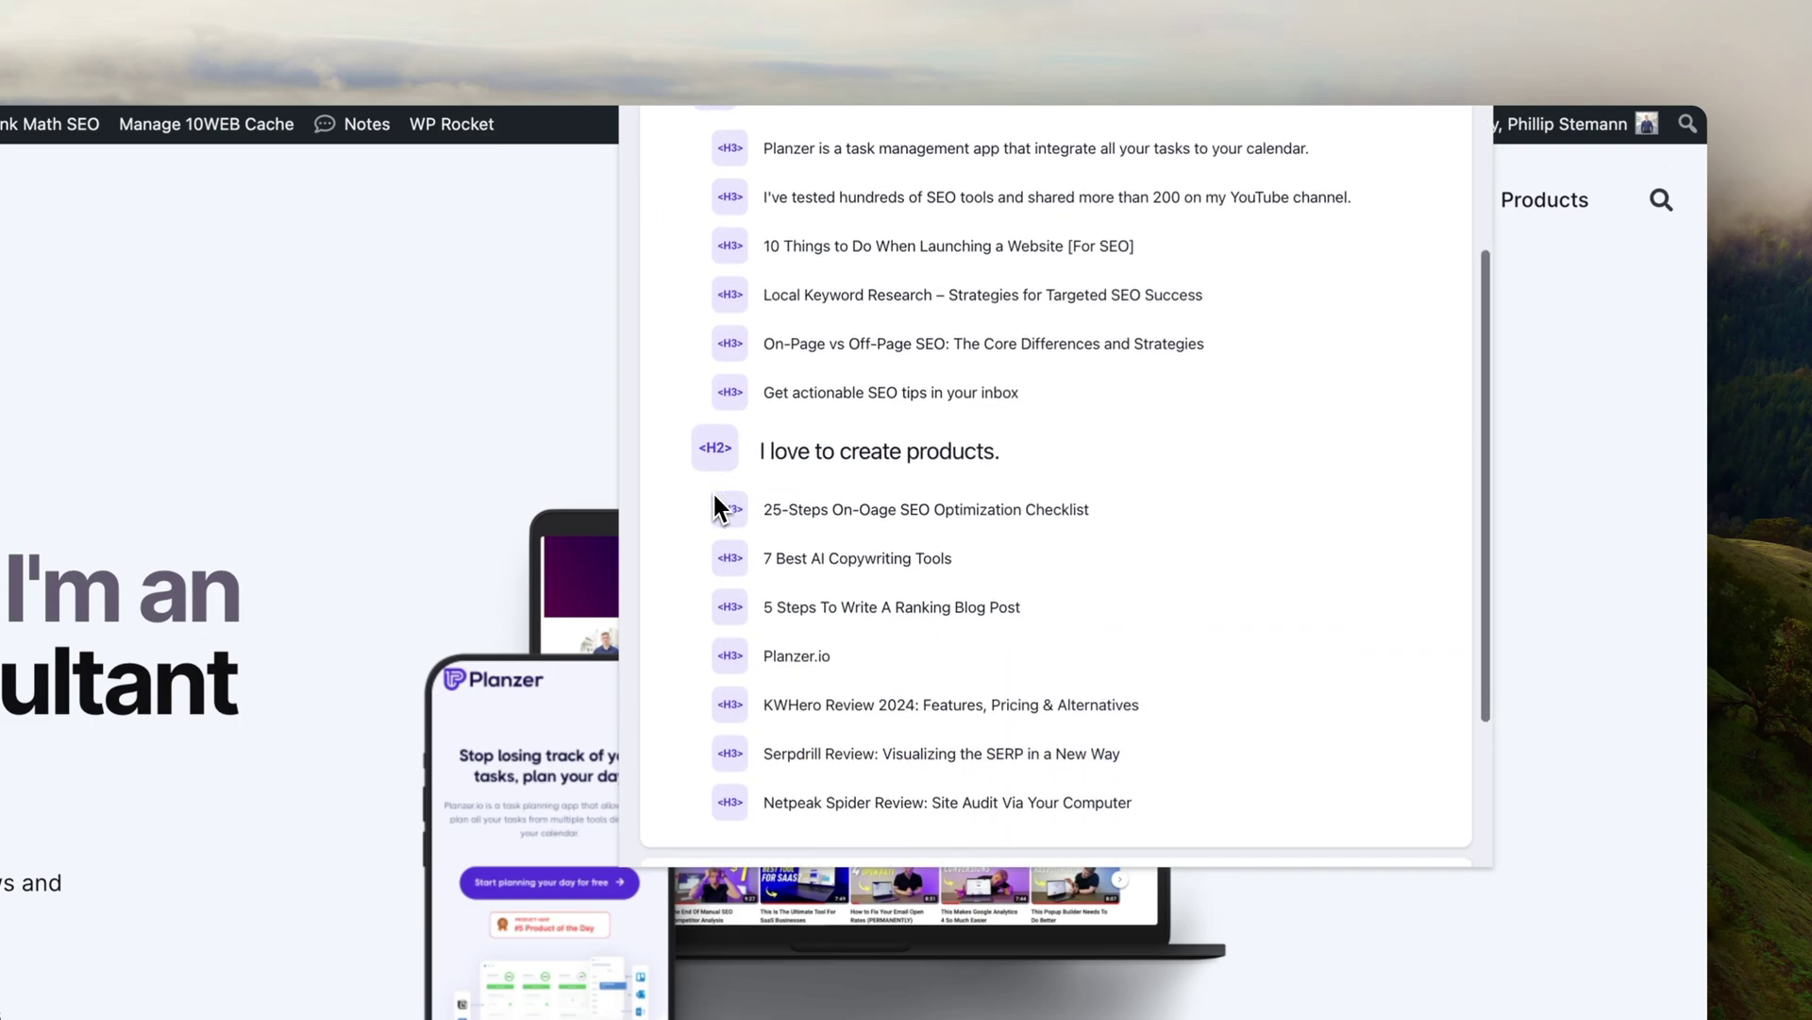
scroll(741, 603, up, 6)
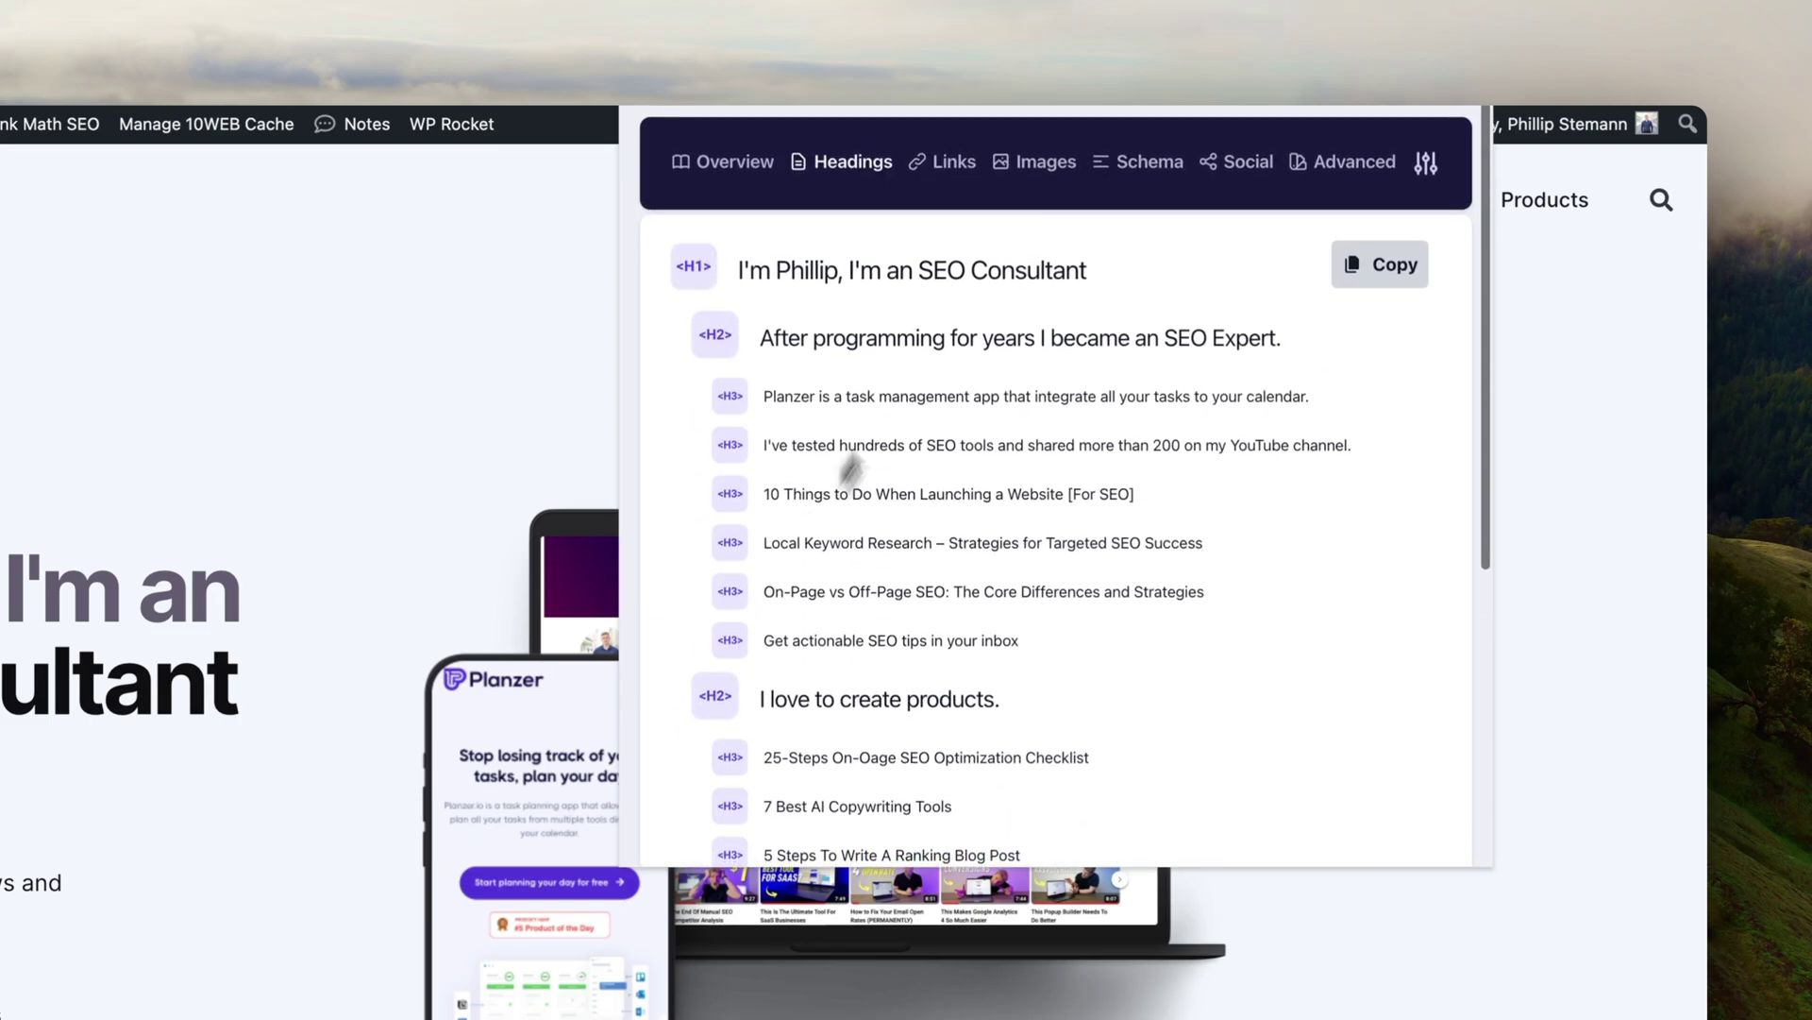
Browse the page's links, then check image counts and missing alt or title attributes.
click(964, 163)
scroll(896, 500, down, 5)
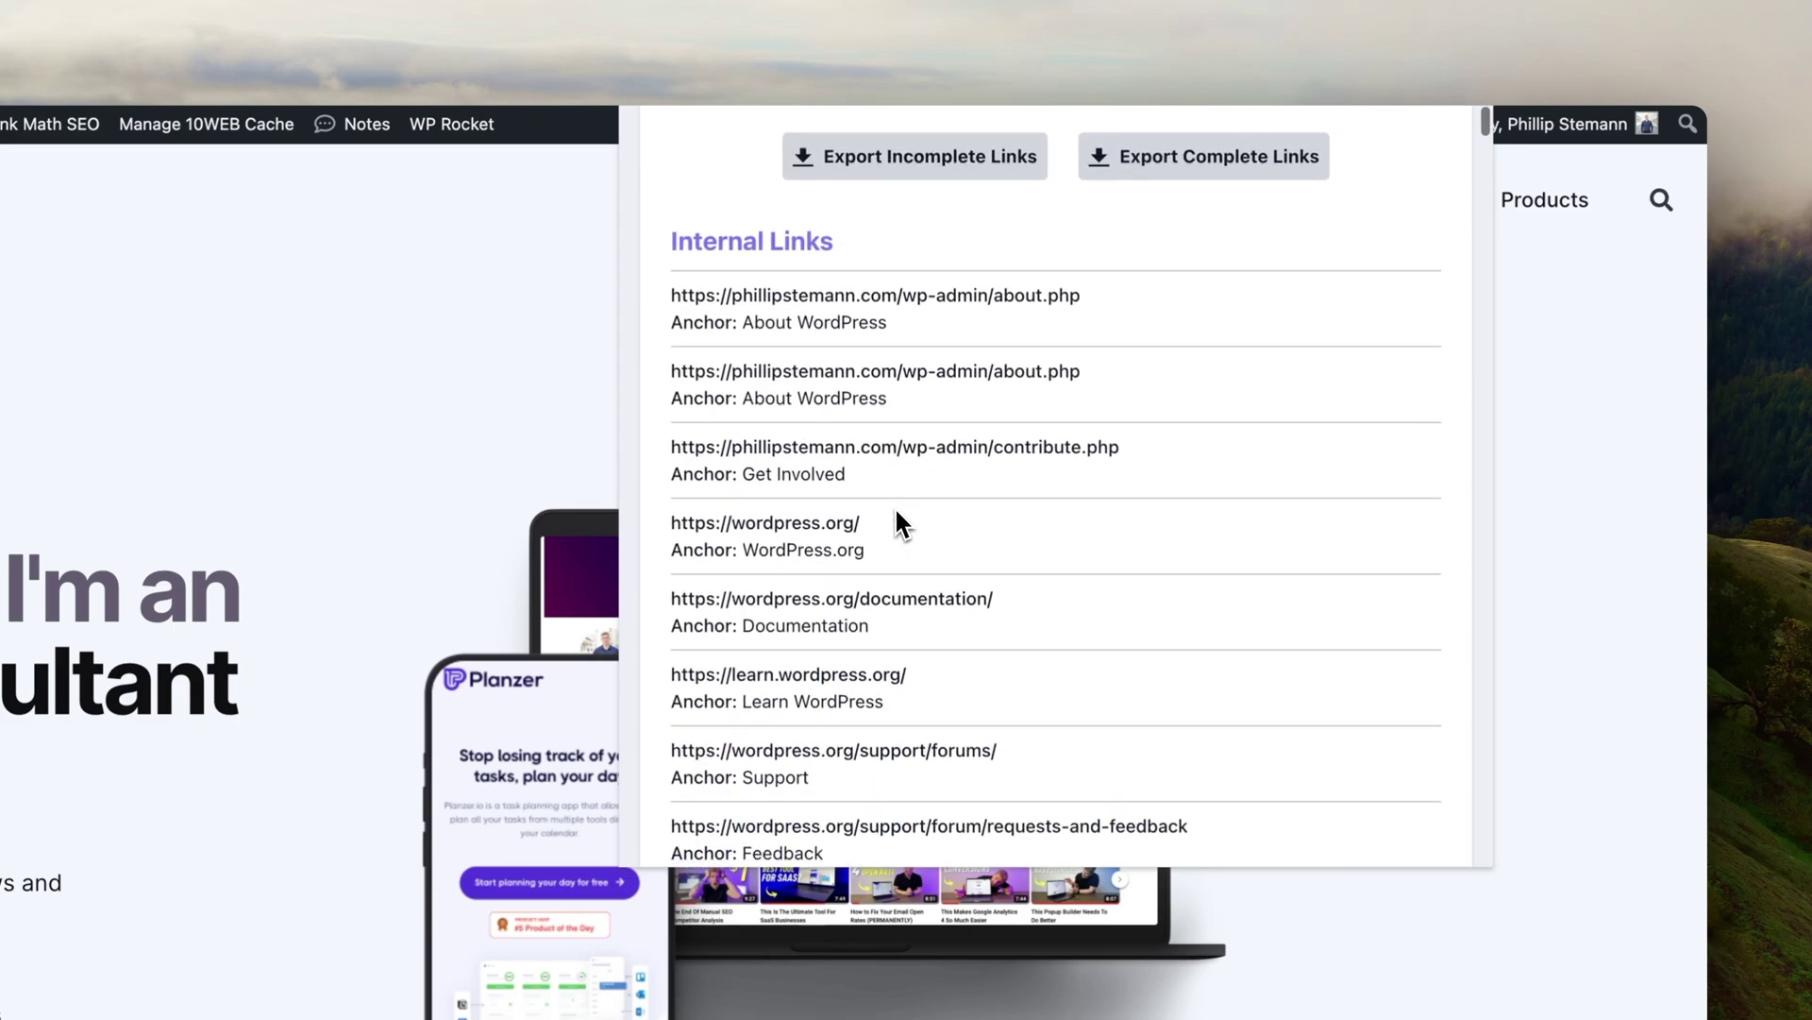
scroll(895, 507, down, 5)
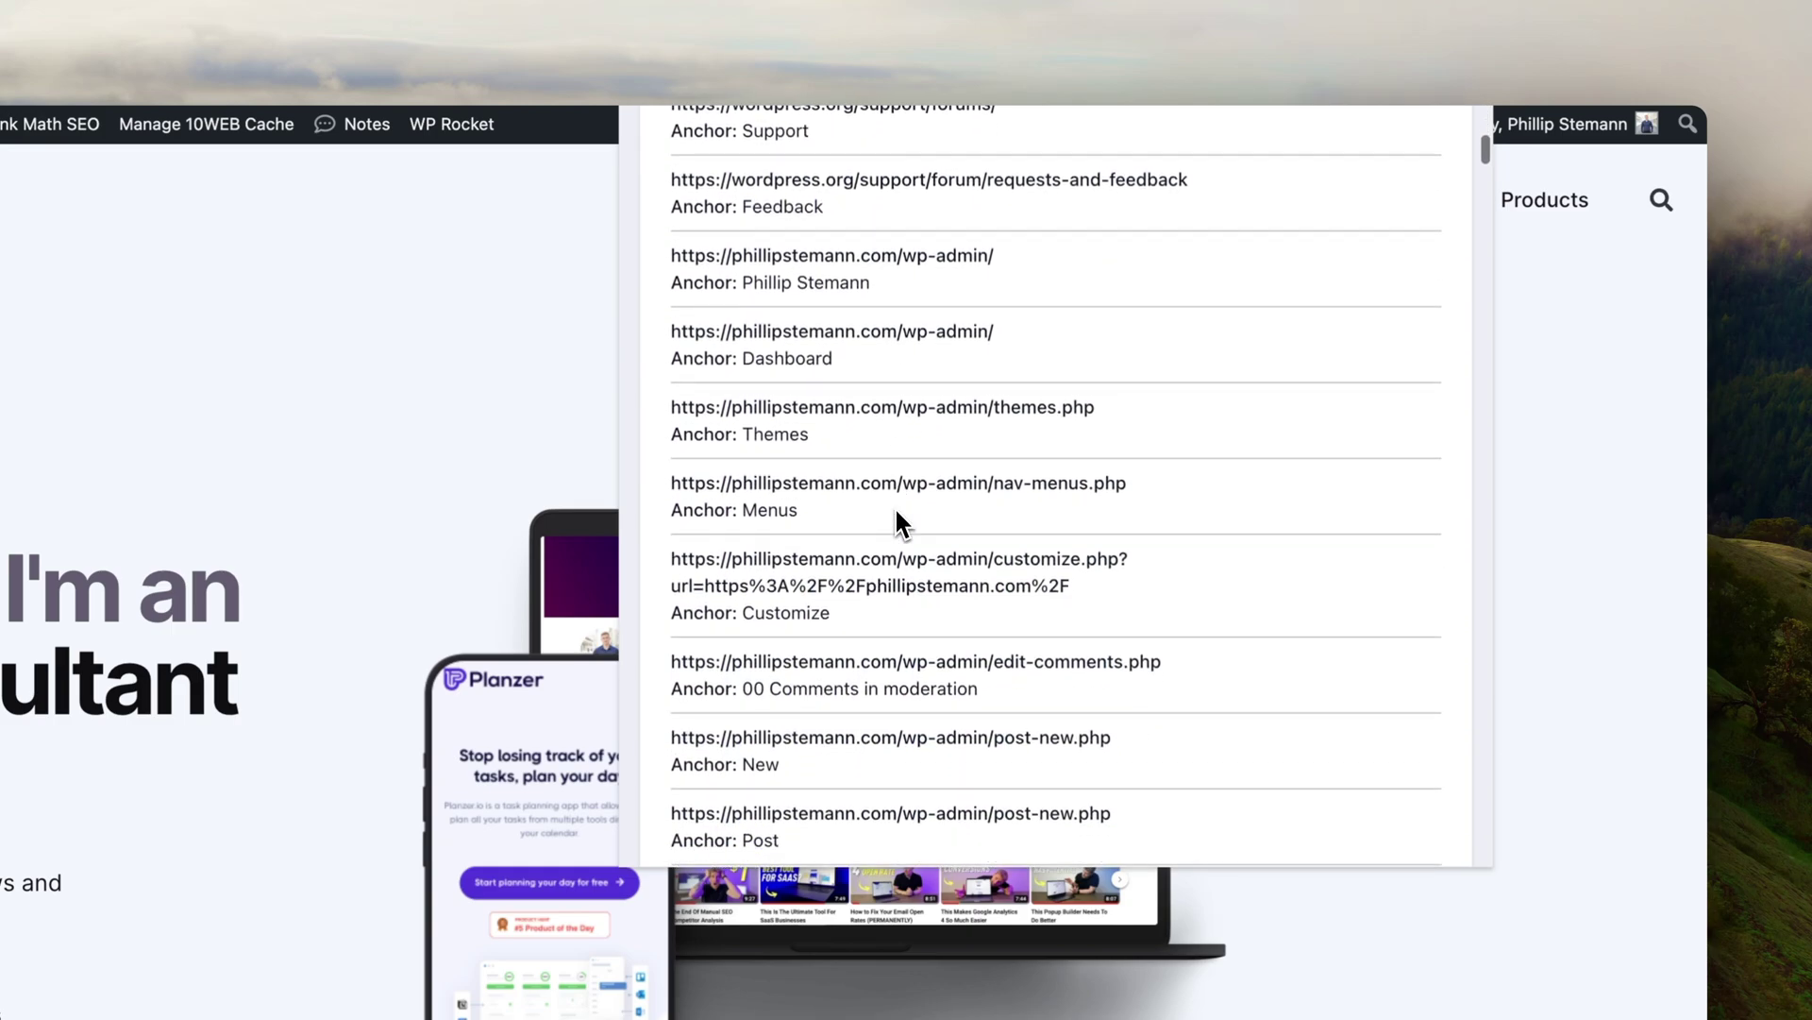
scroll(893, 506, up, 10)
scroll(893, 506, down, 1)
click(1050, 162)
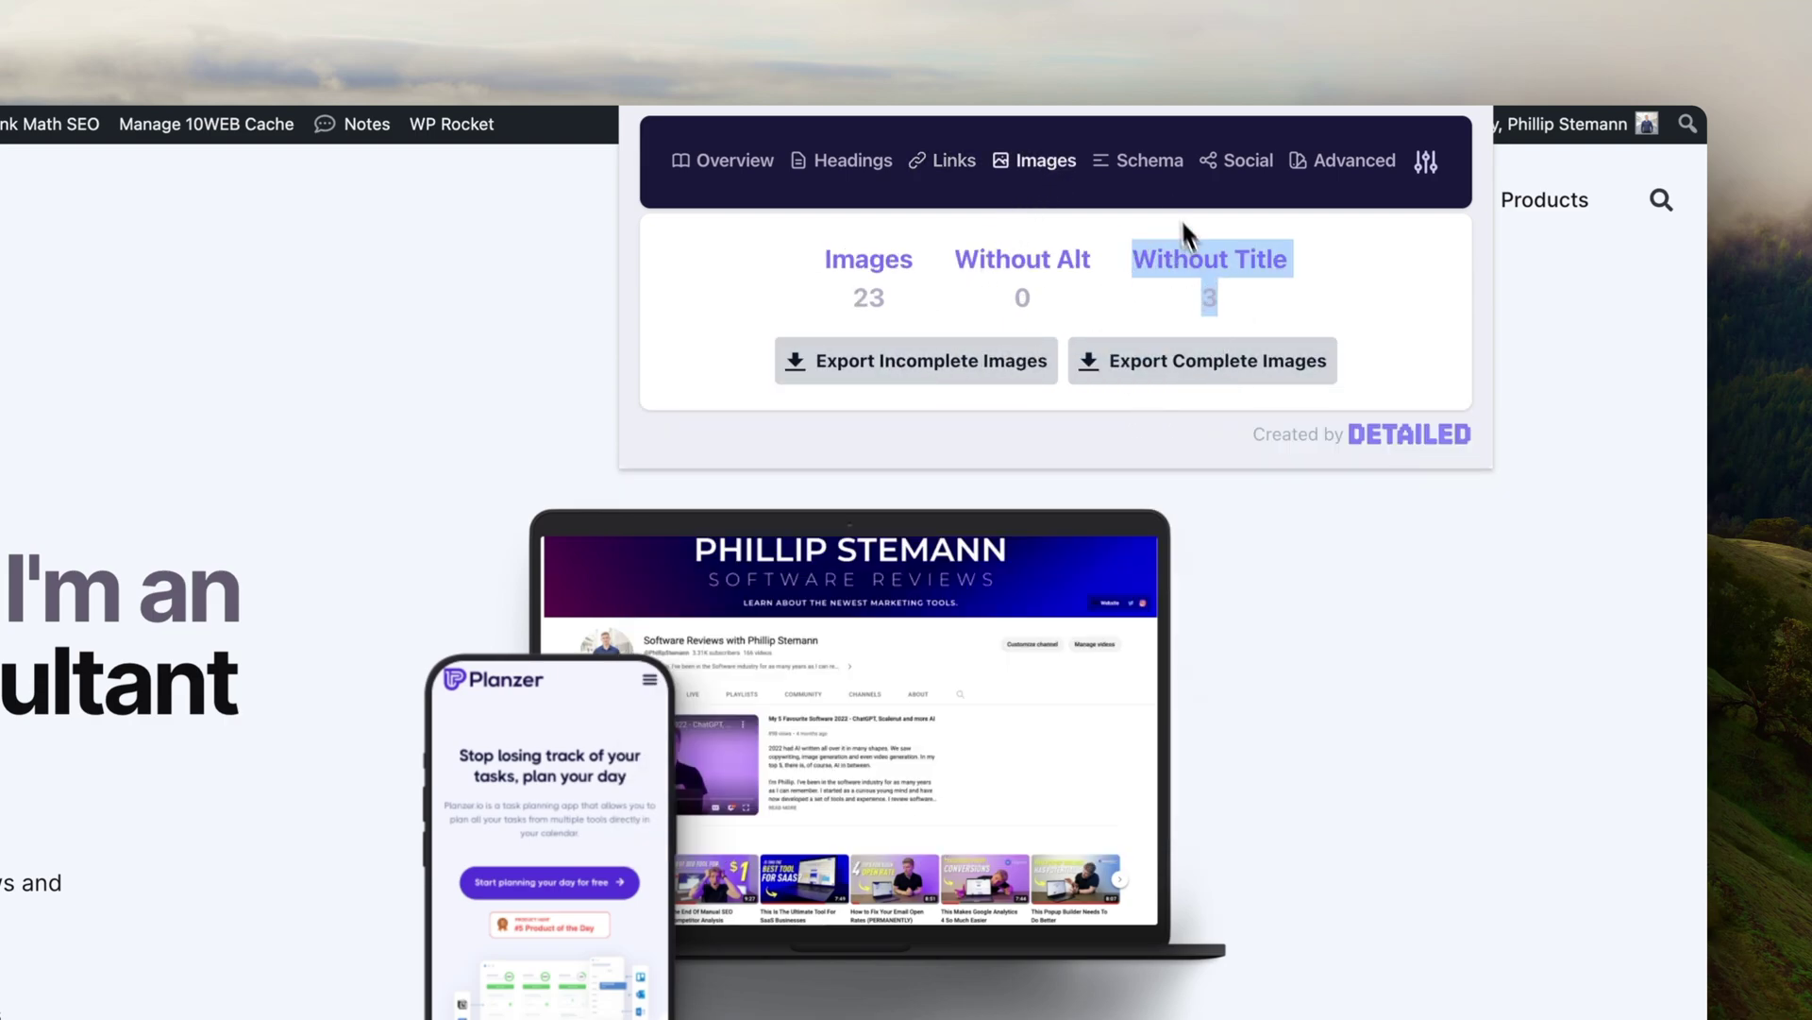
Review the page's structured data in the Schema section.
click(1145, 168)
scroll(825, 525, down, 6)
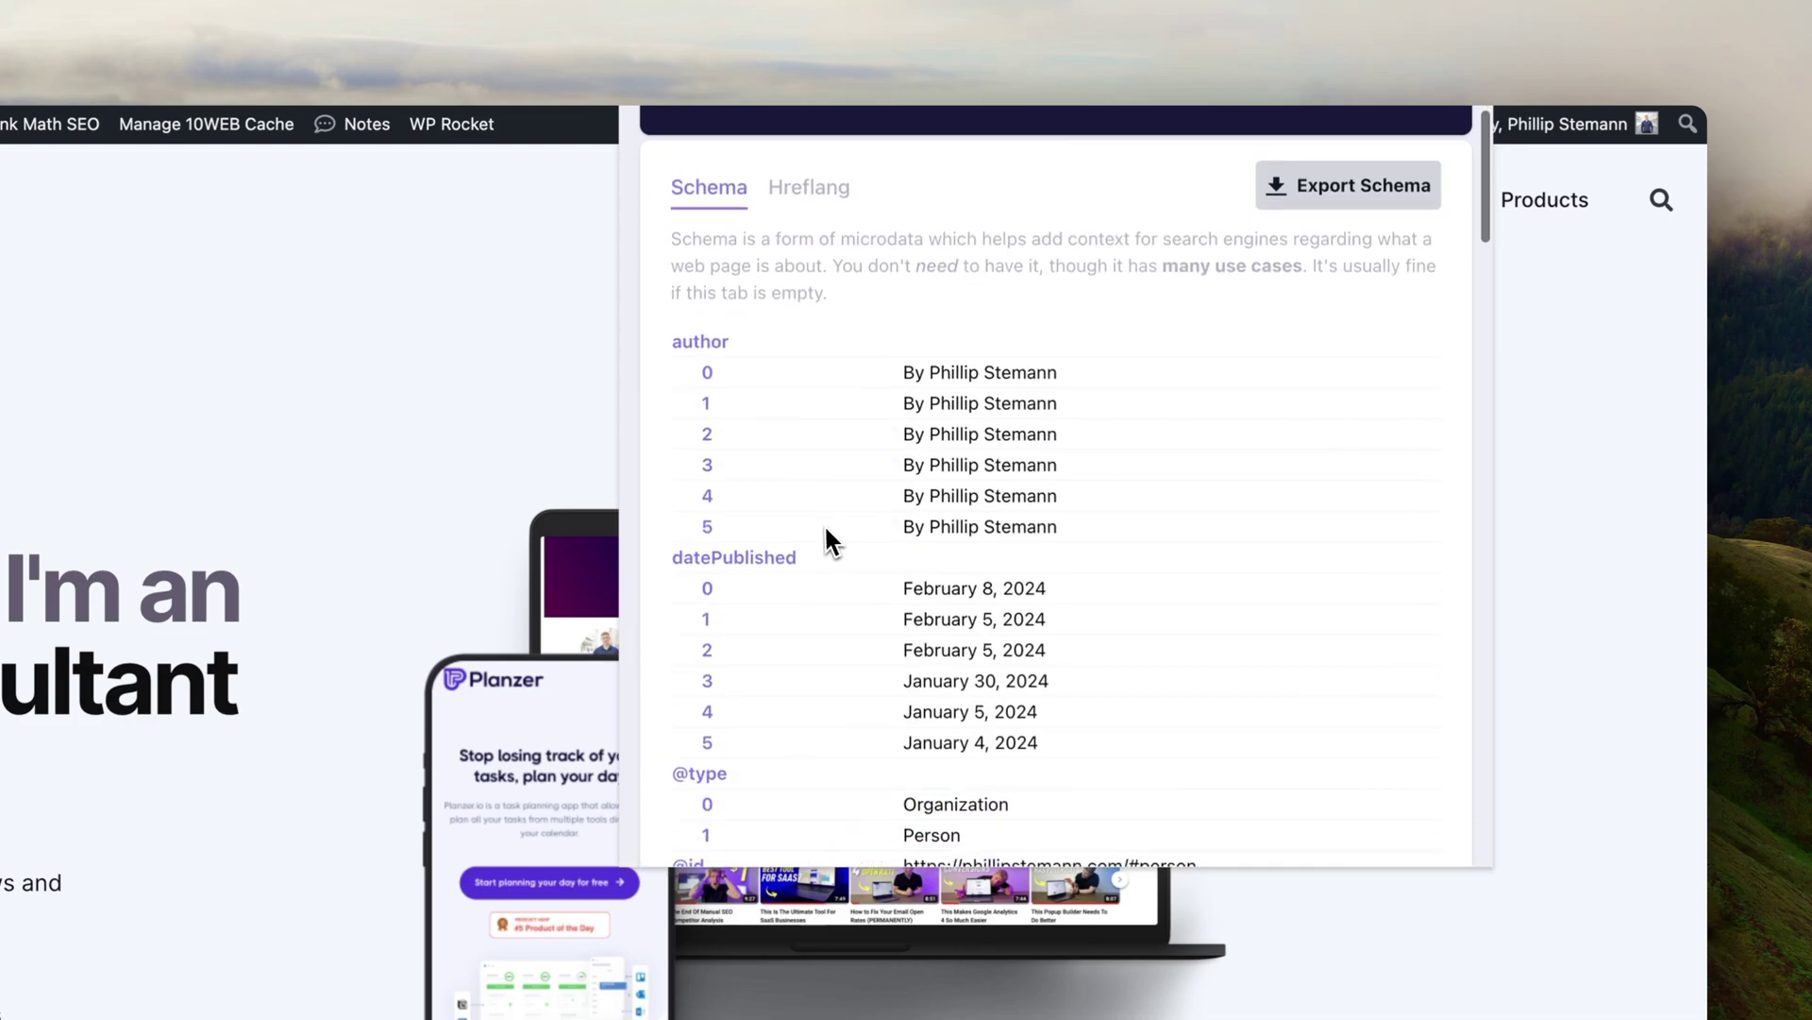
scroll(825, 531, down, 3)
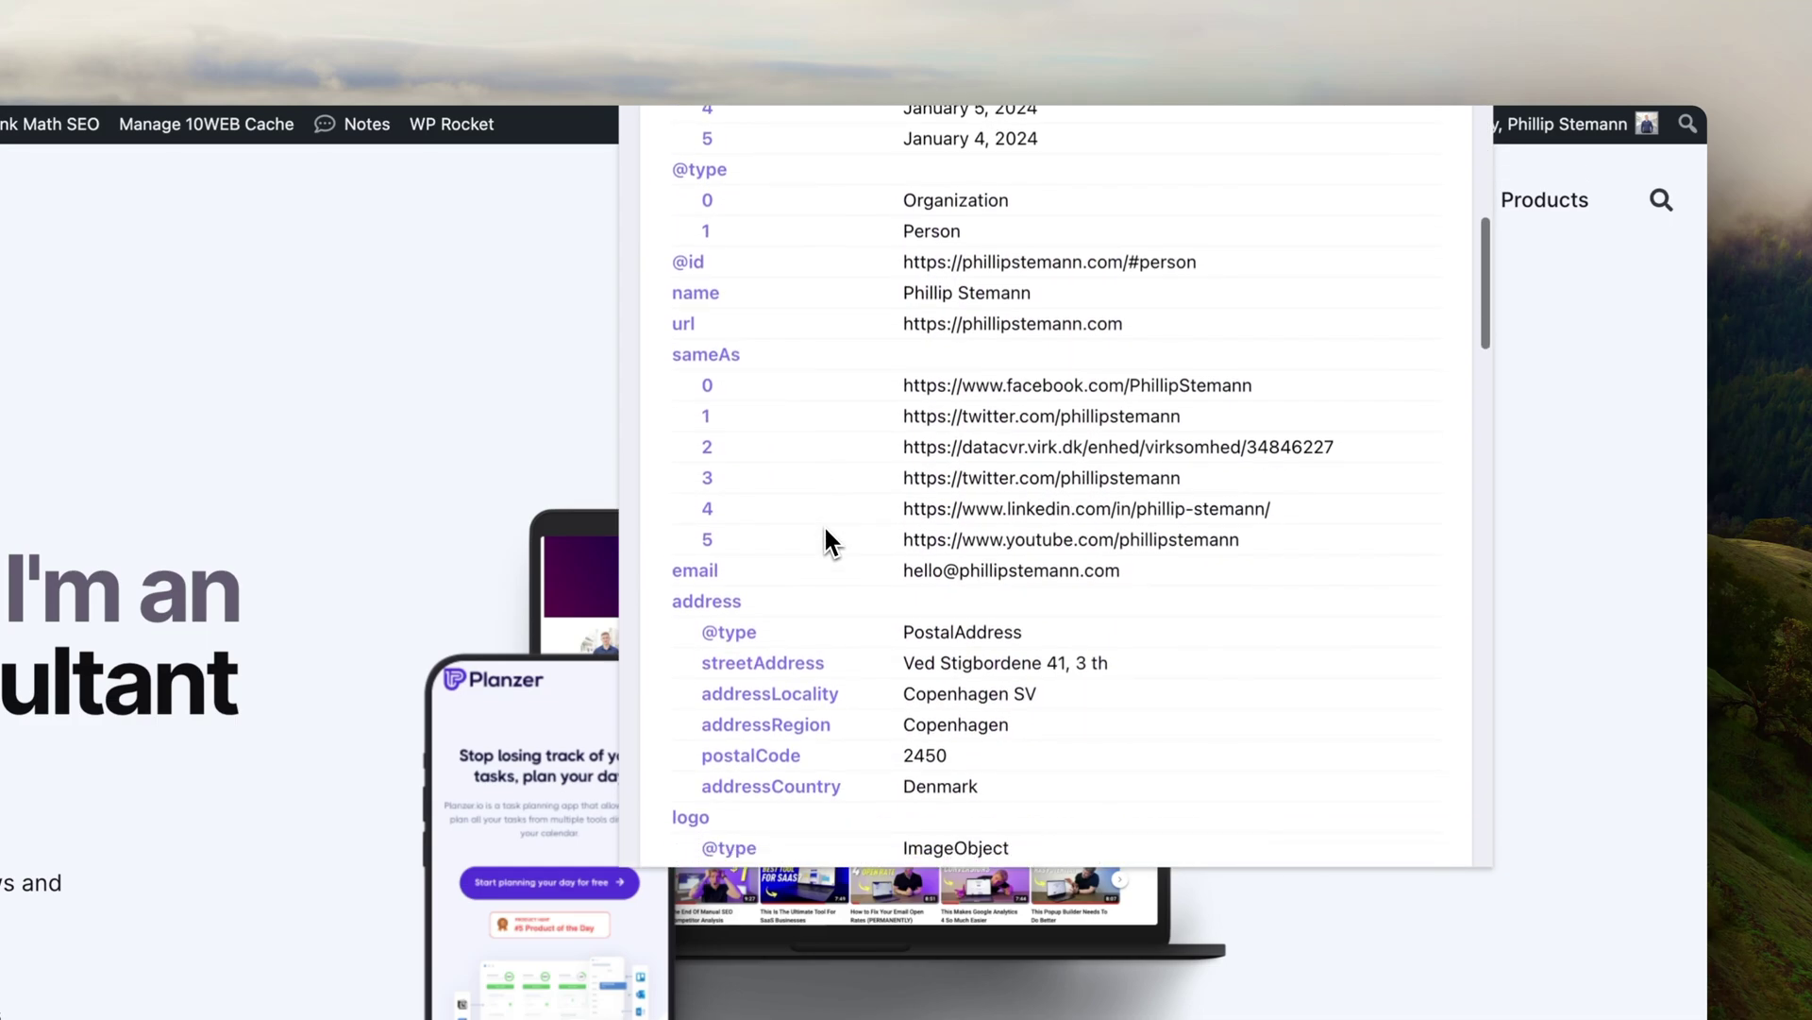
scroll(823, 529, up, 10)
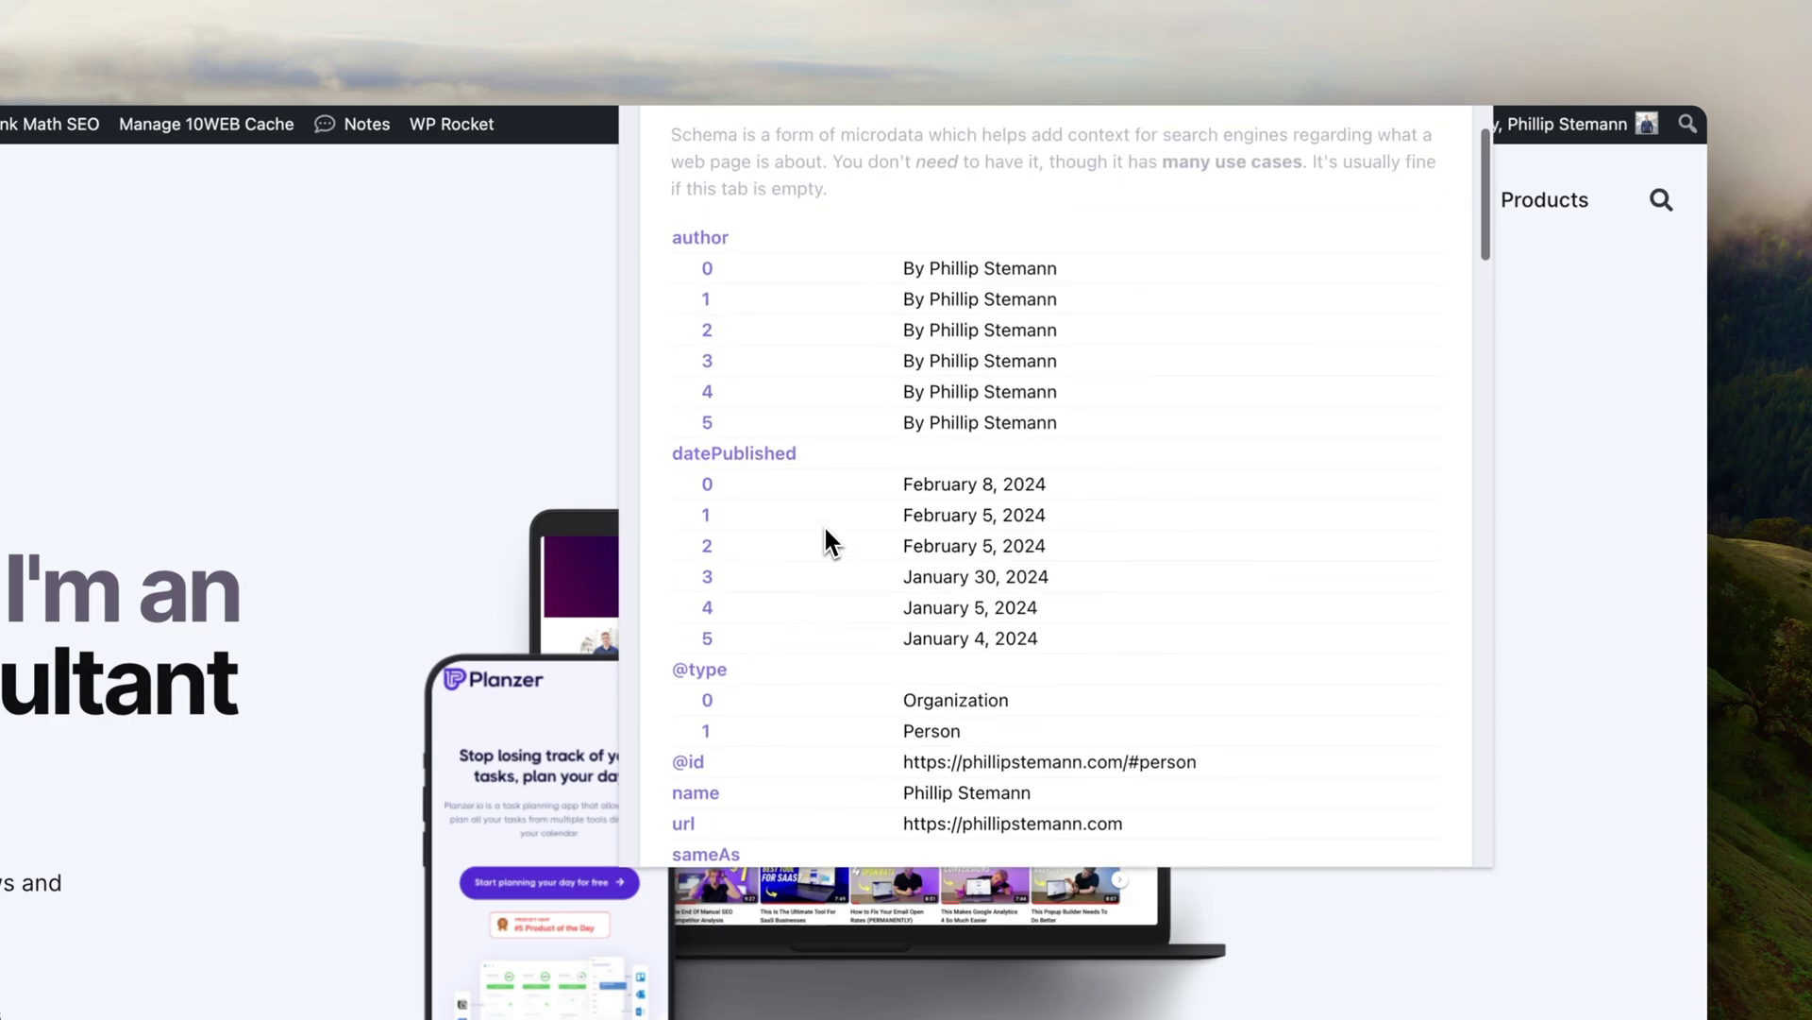
Check the social sharing tags, then view the Advanced service links and settings.
click(1244, 186)
scroll(963, 356, down, 8)
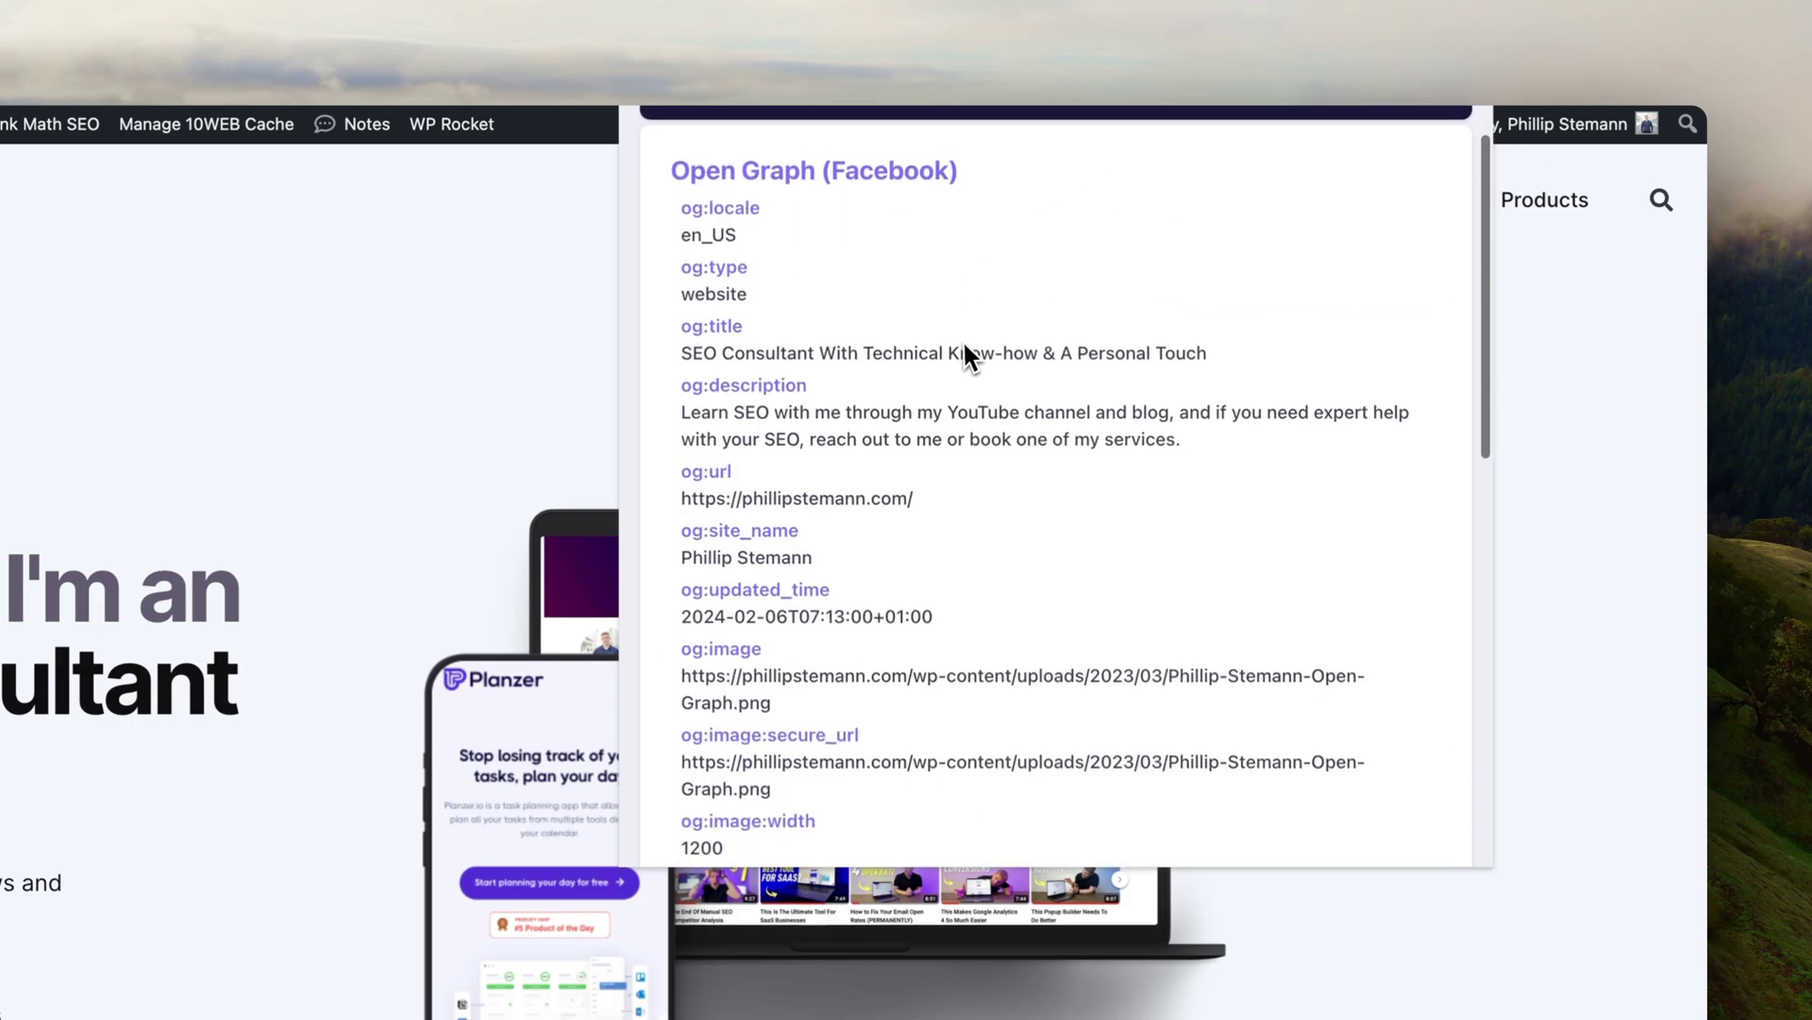
scroll(963, 357, up, 5)
scroll(963, 359, up, 6)
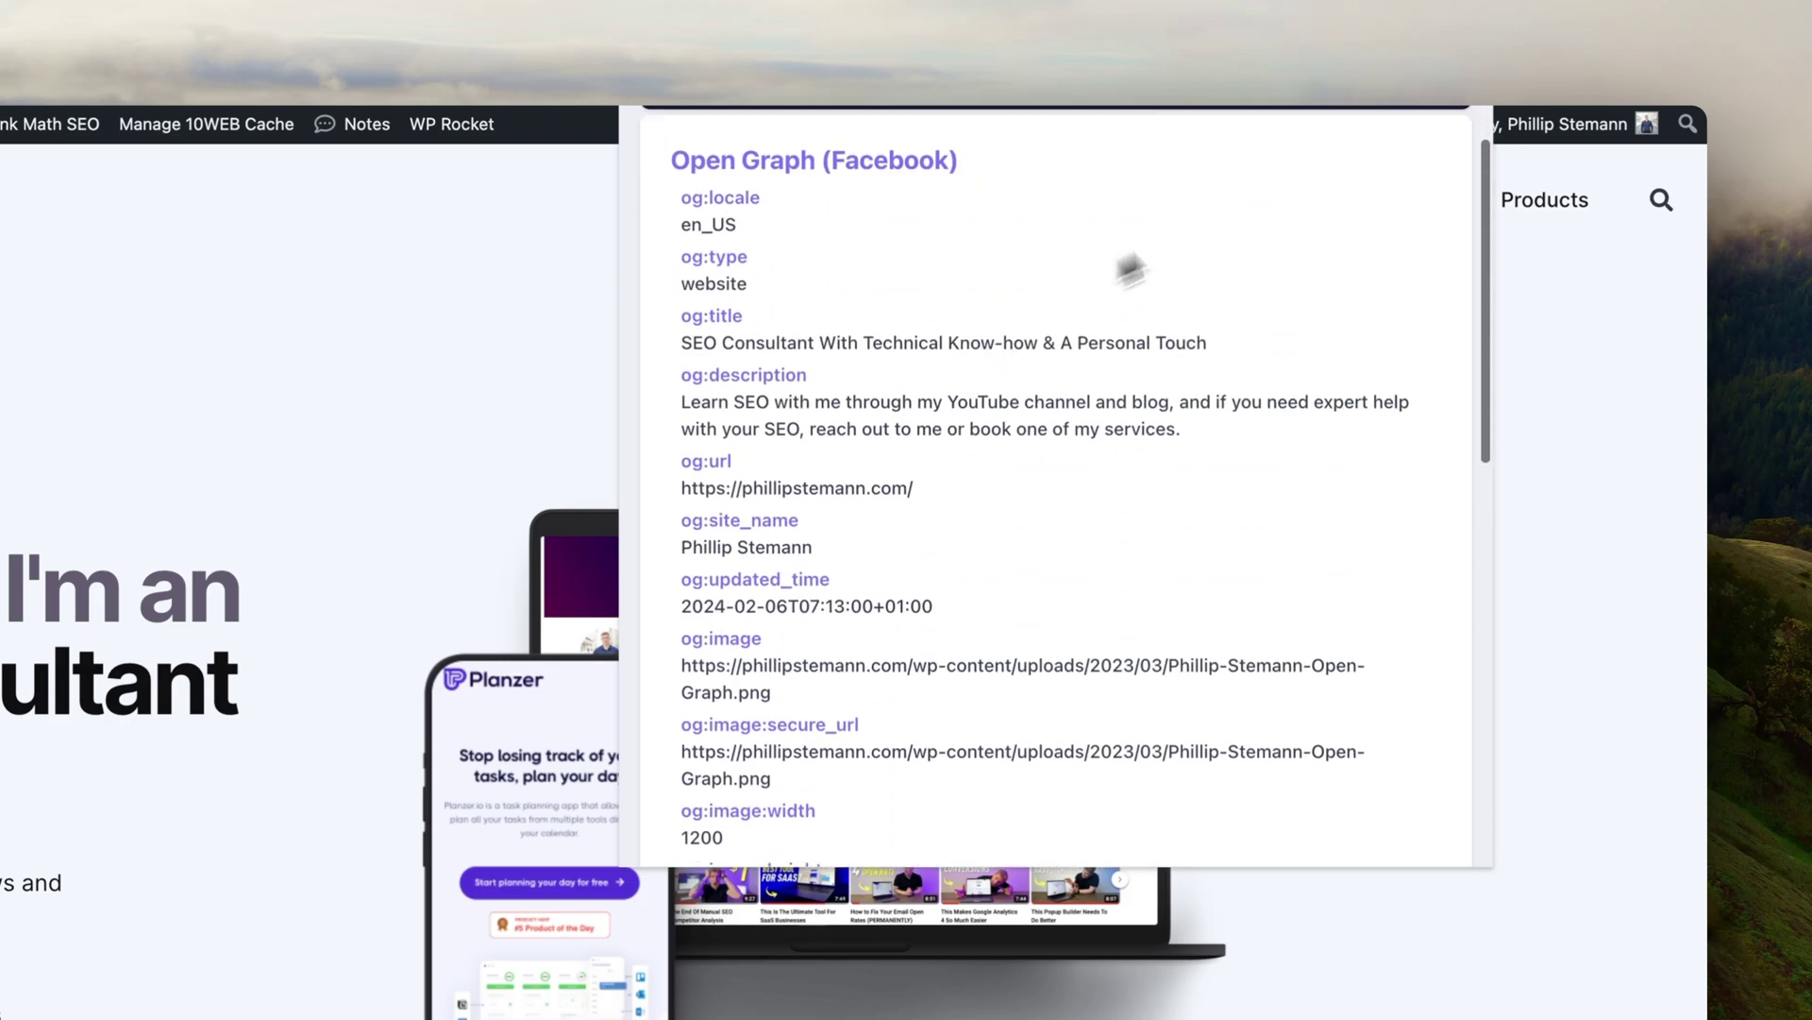
click(1356, 162)
scroll(879, 355, down, 2)
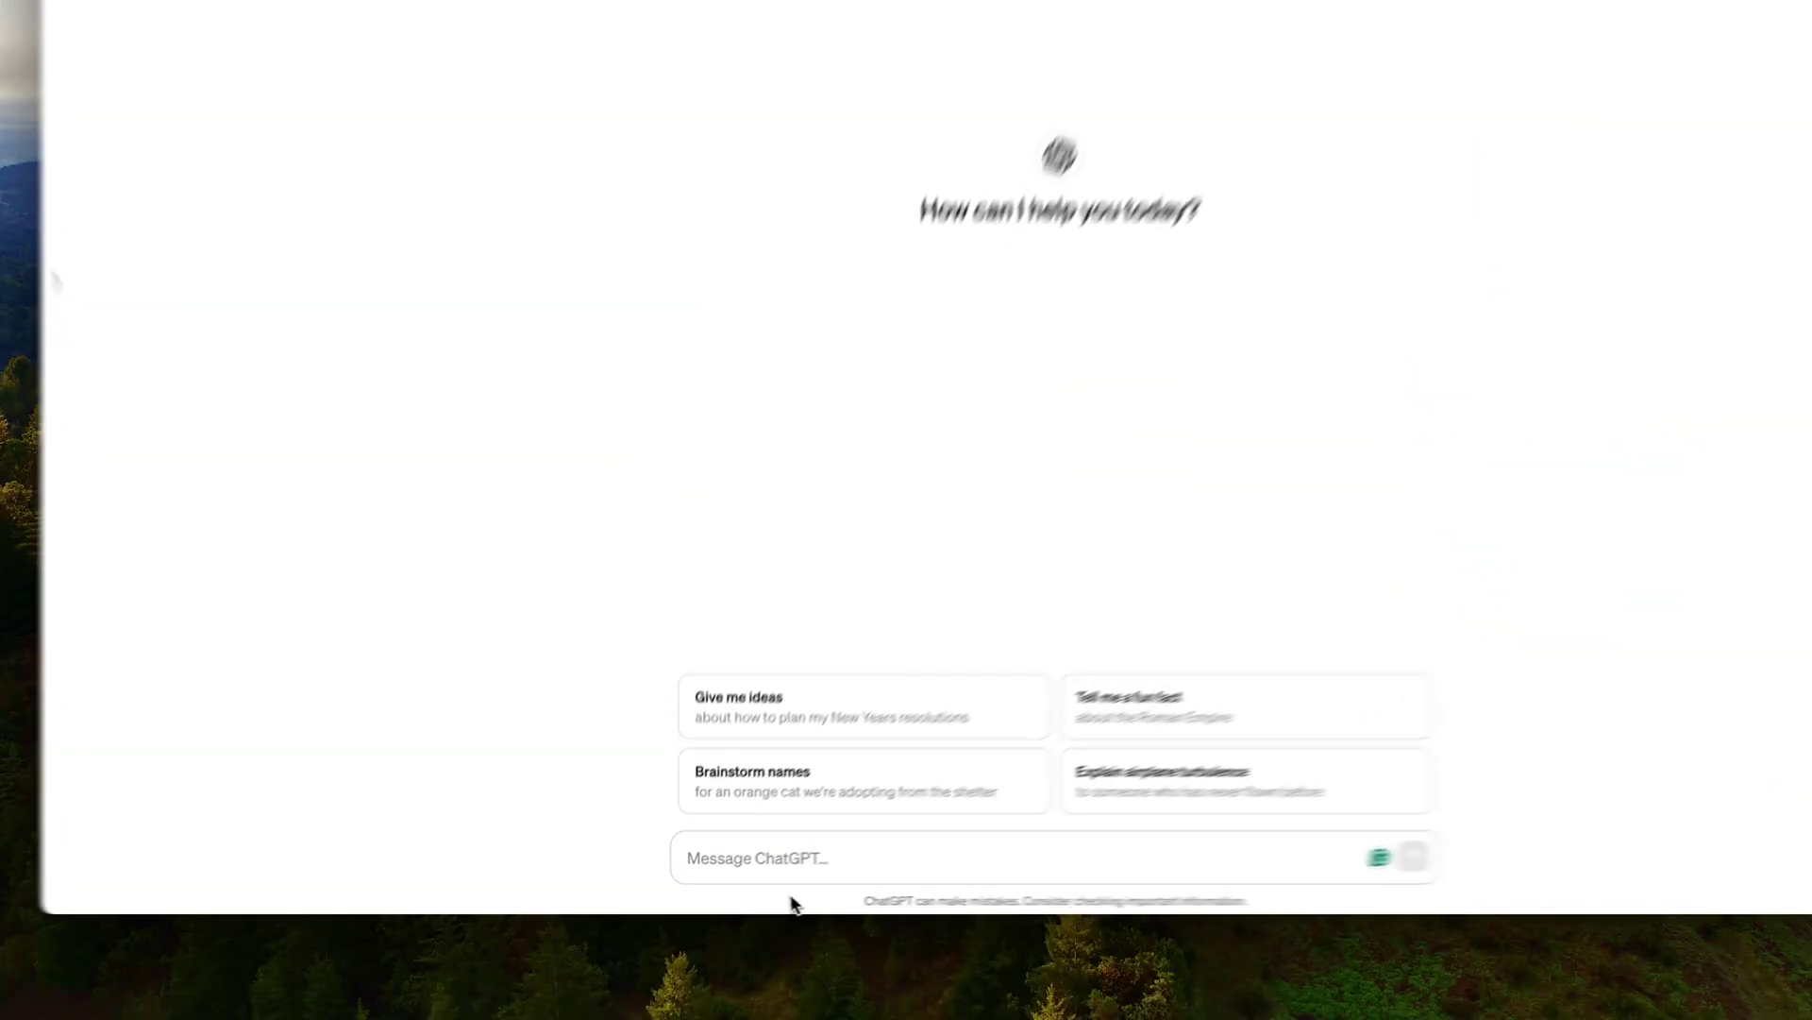
Begin the ChatGPT prompt with 'I'm writing an article a'.
text(I')
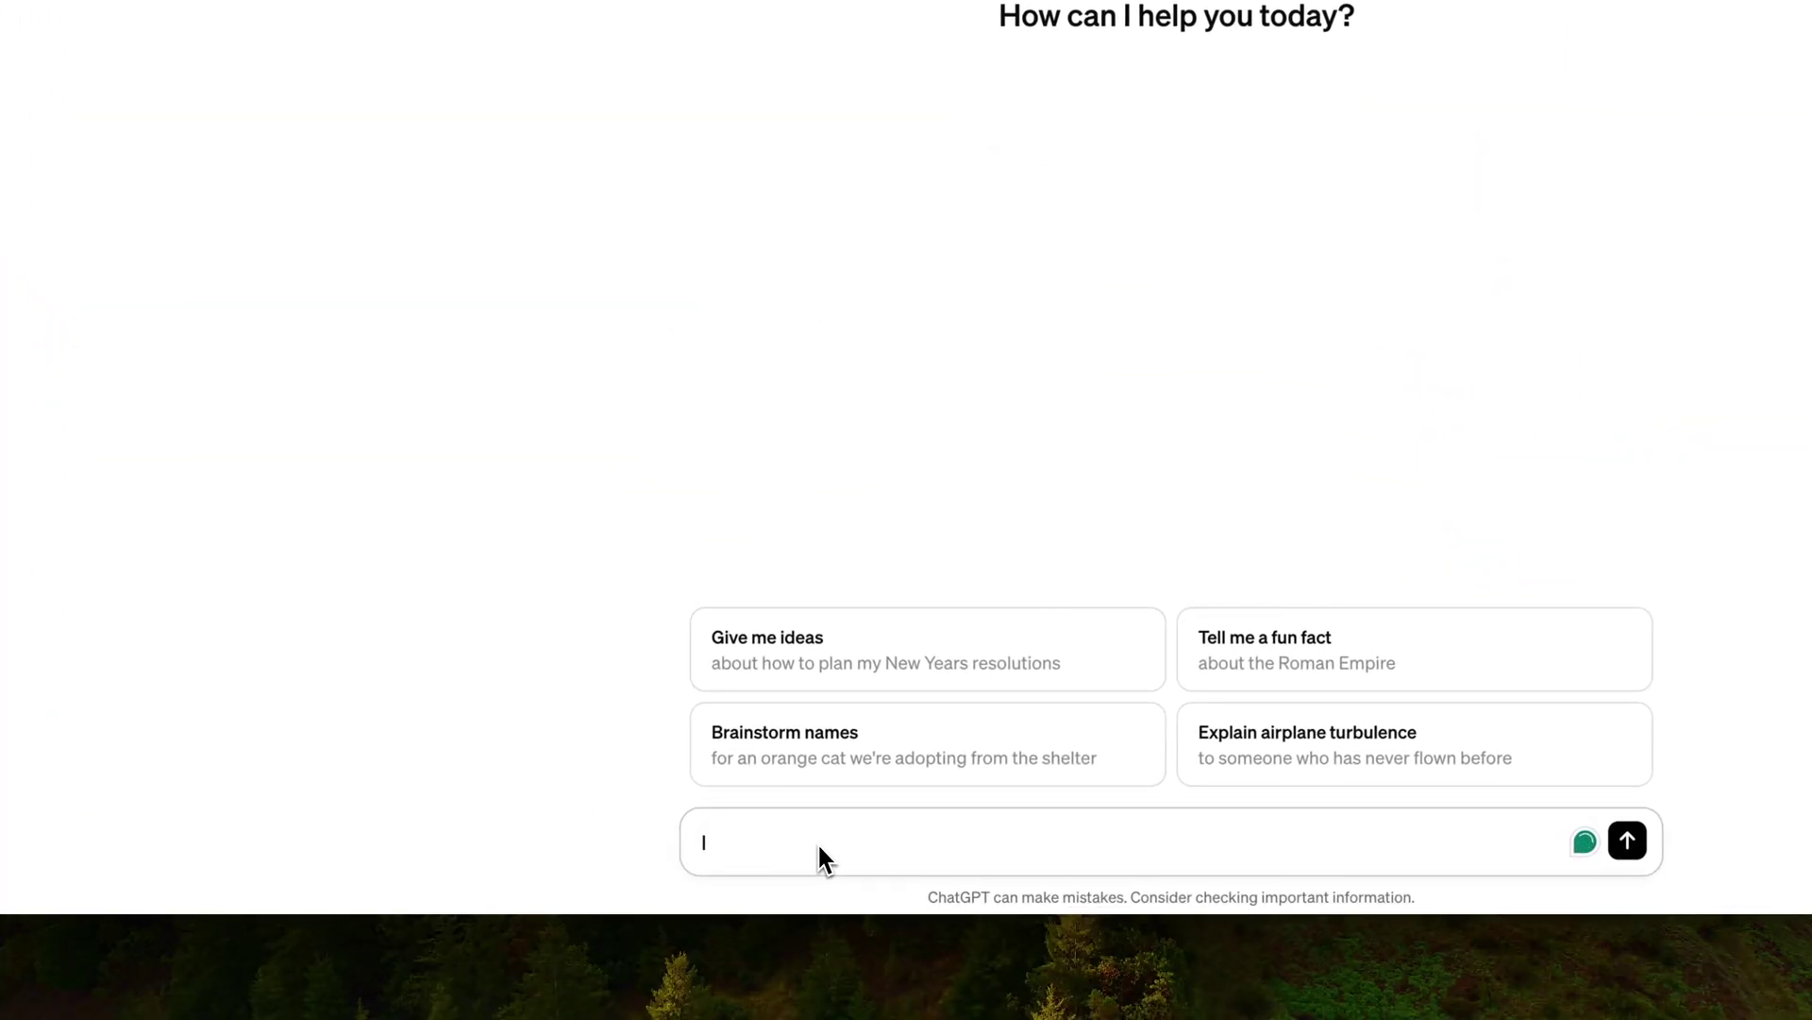
text(m writing an article a)
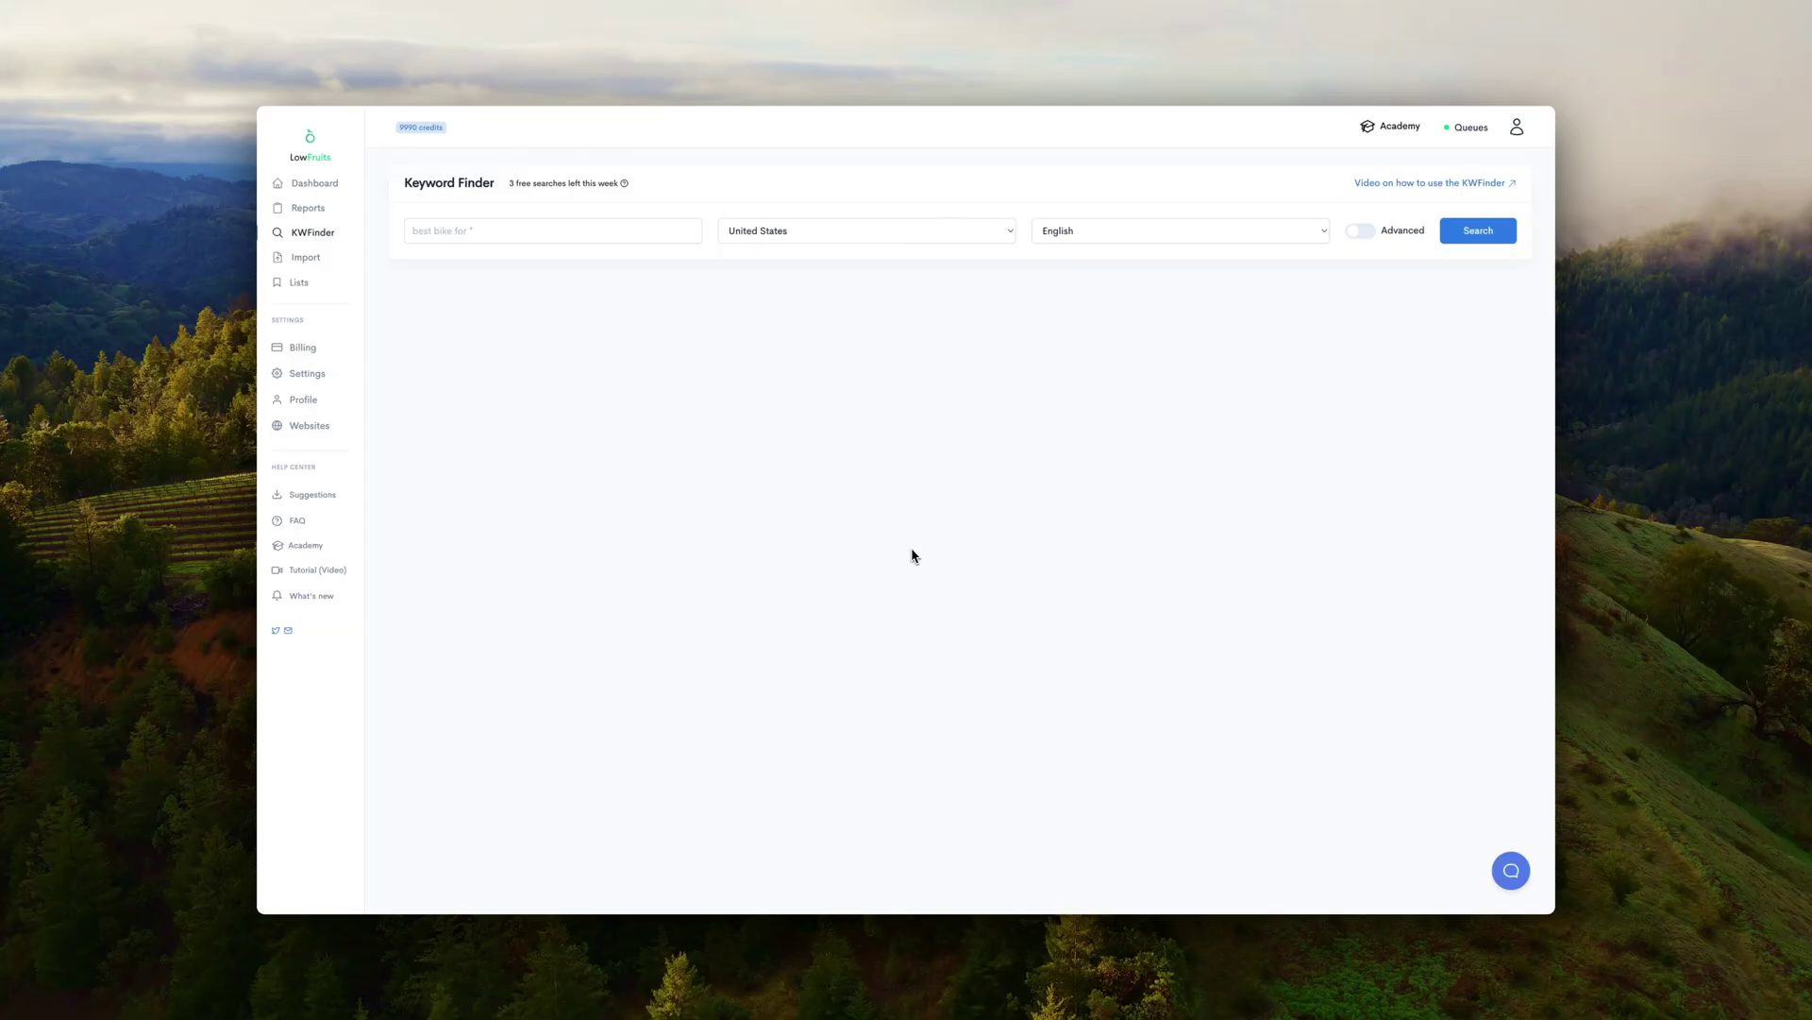
Search the seed 'best seo tools for *' and browse all 31 keyword ideas.
click(539, 371)
text(best s)
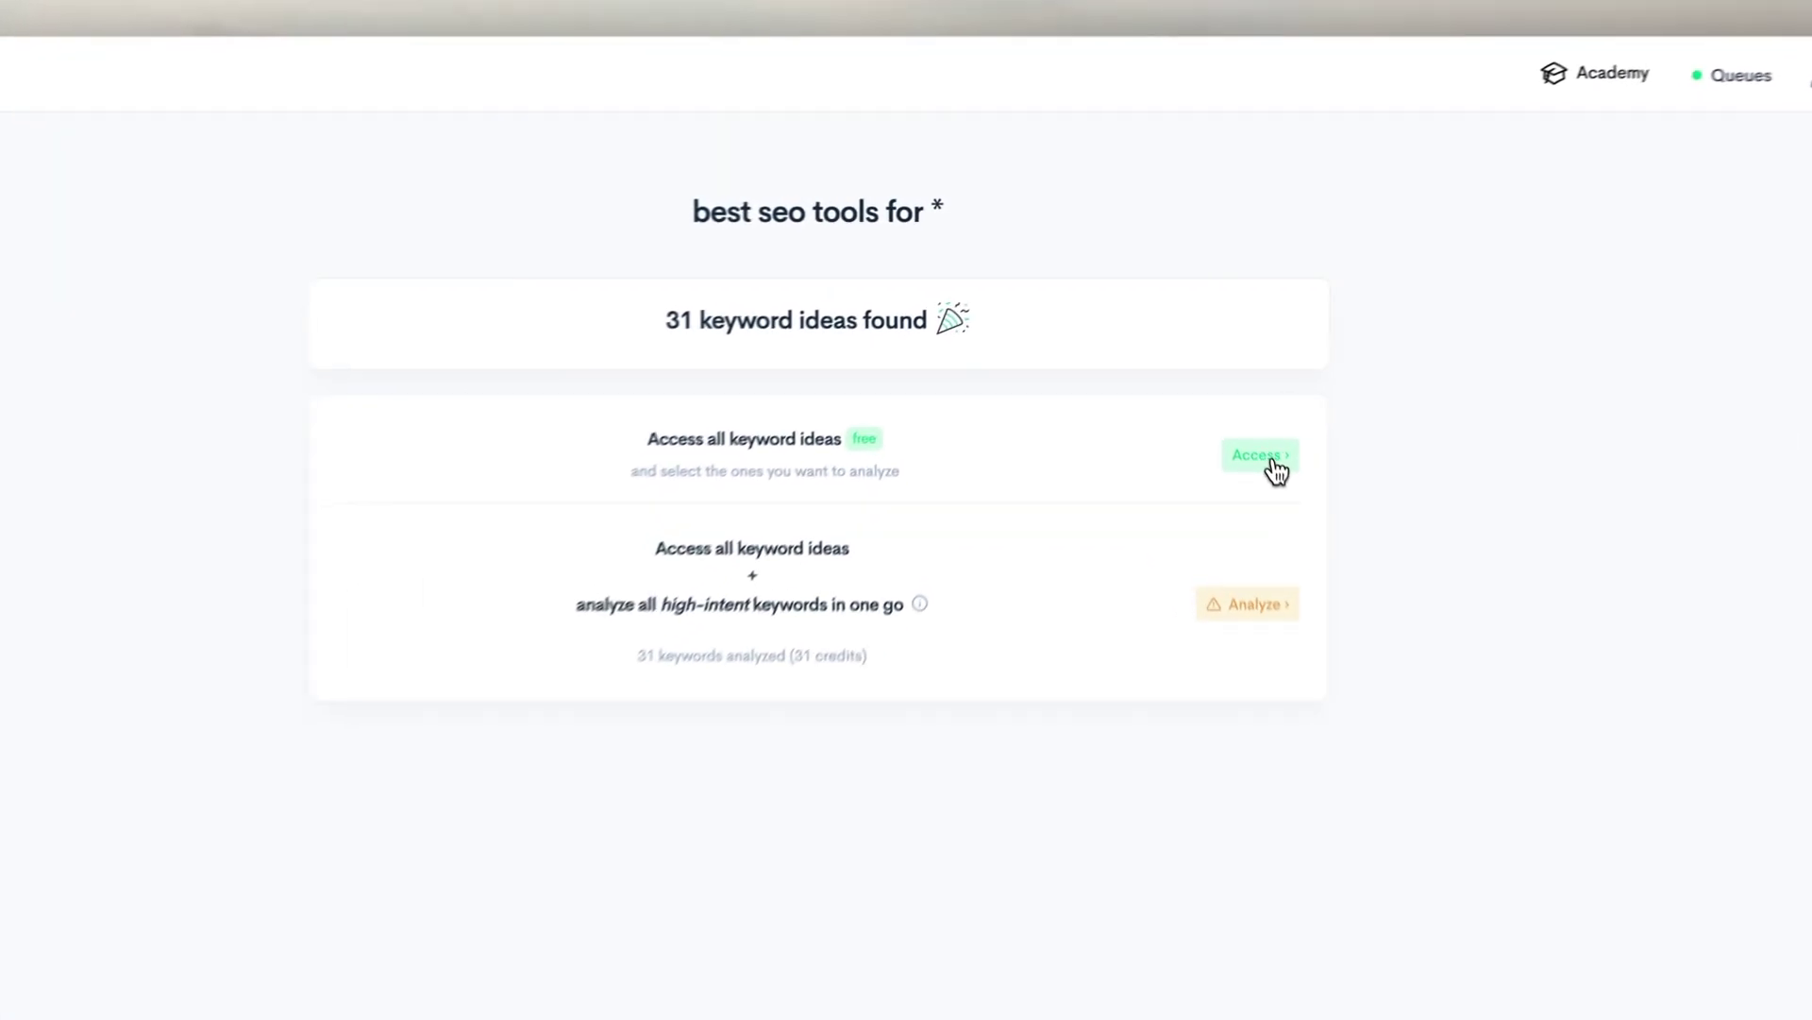
click(1207, 338)
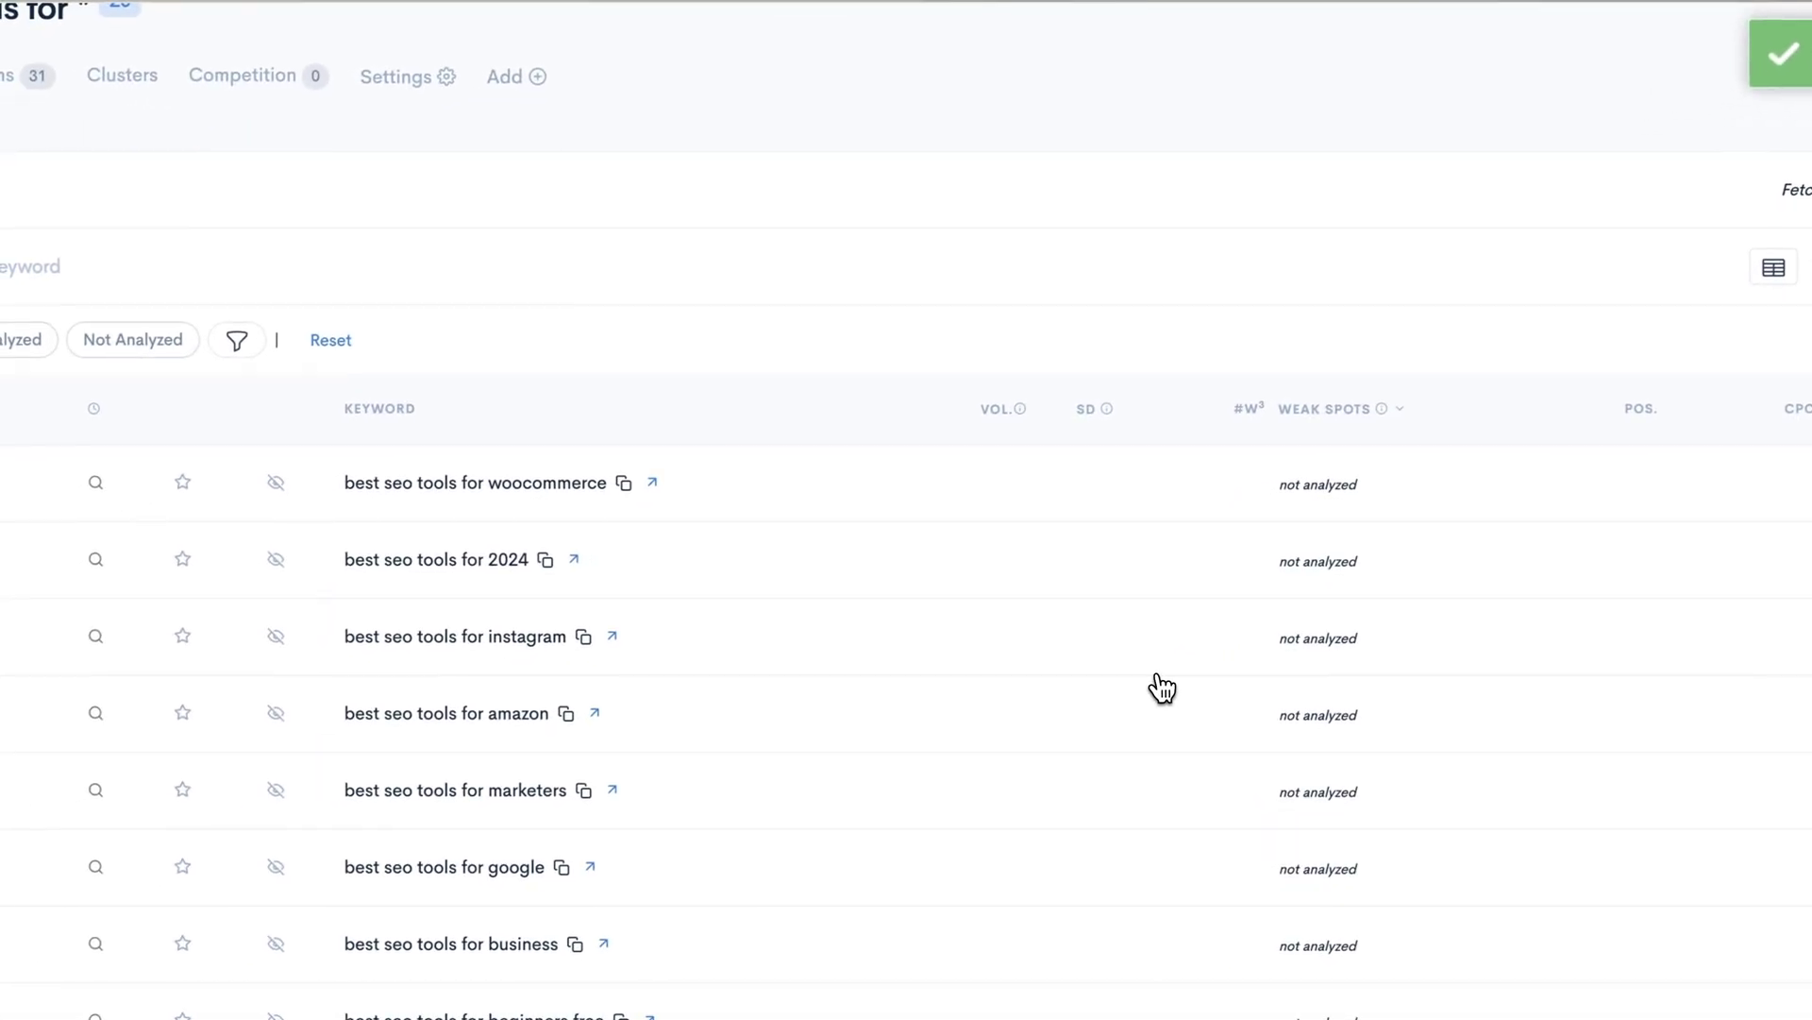
scroll(1164, 687, down, 1)
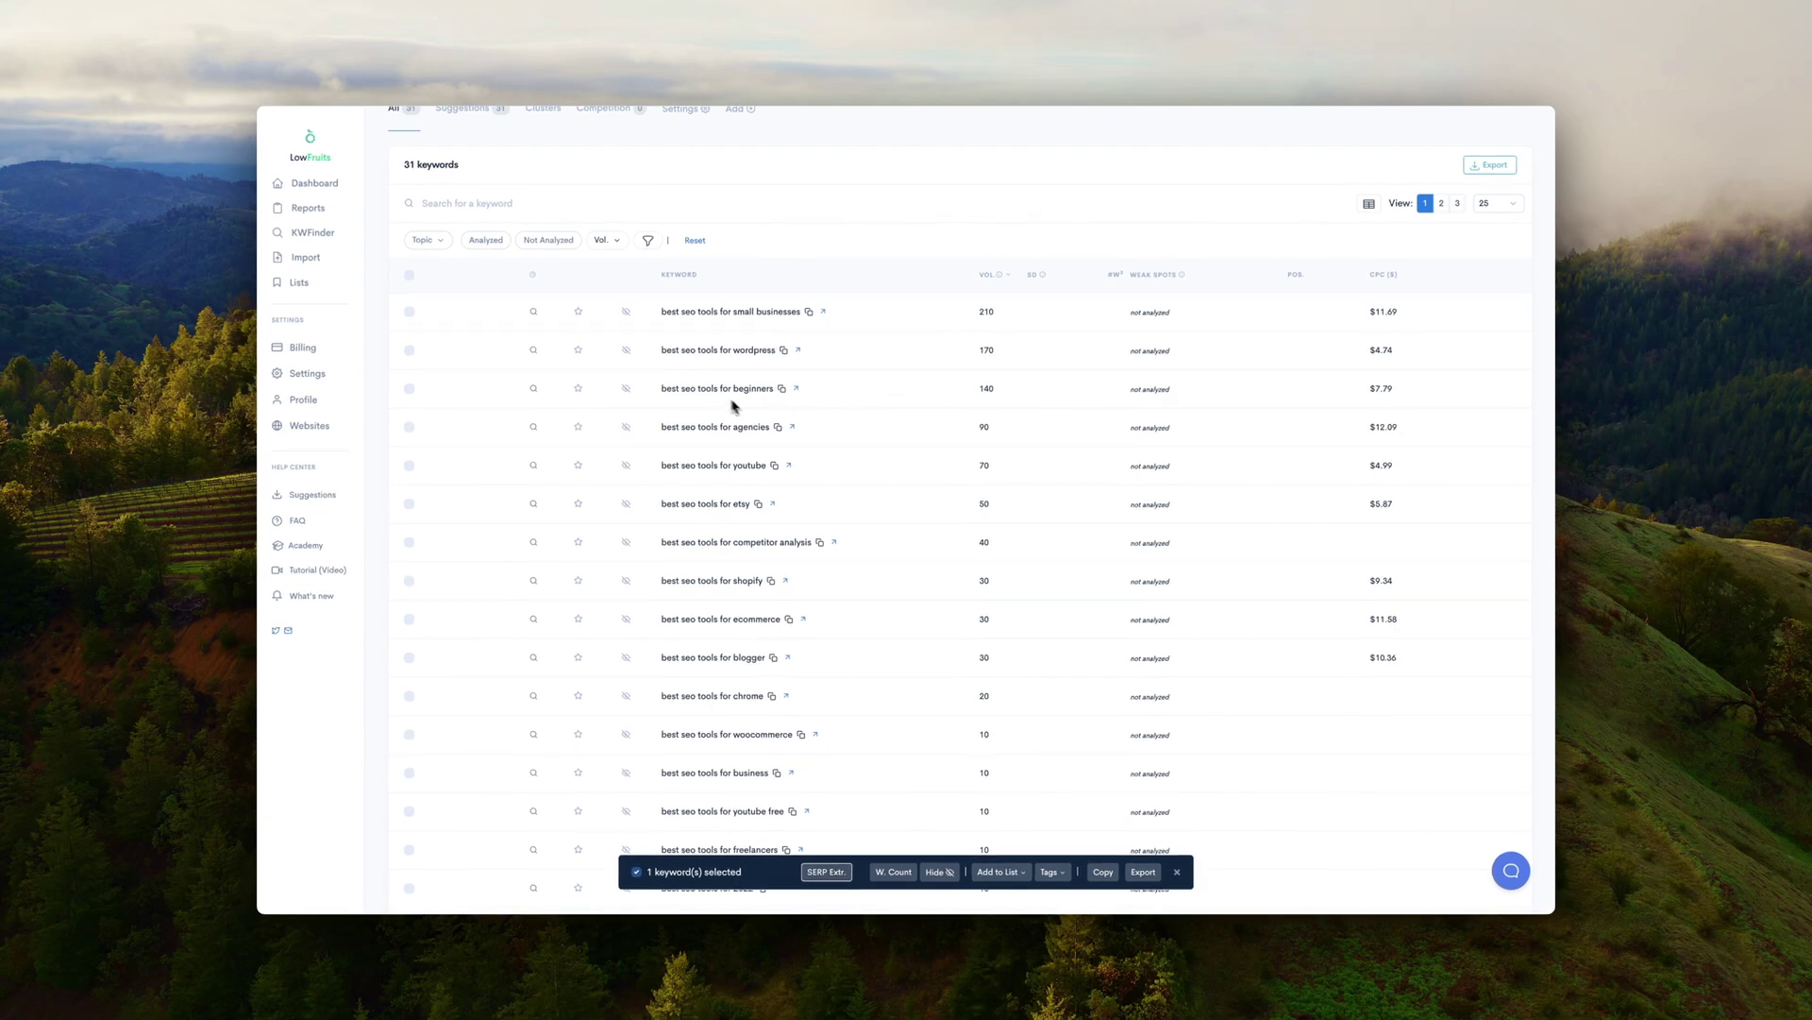
scroll(741, 482, down, 5)
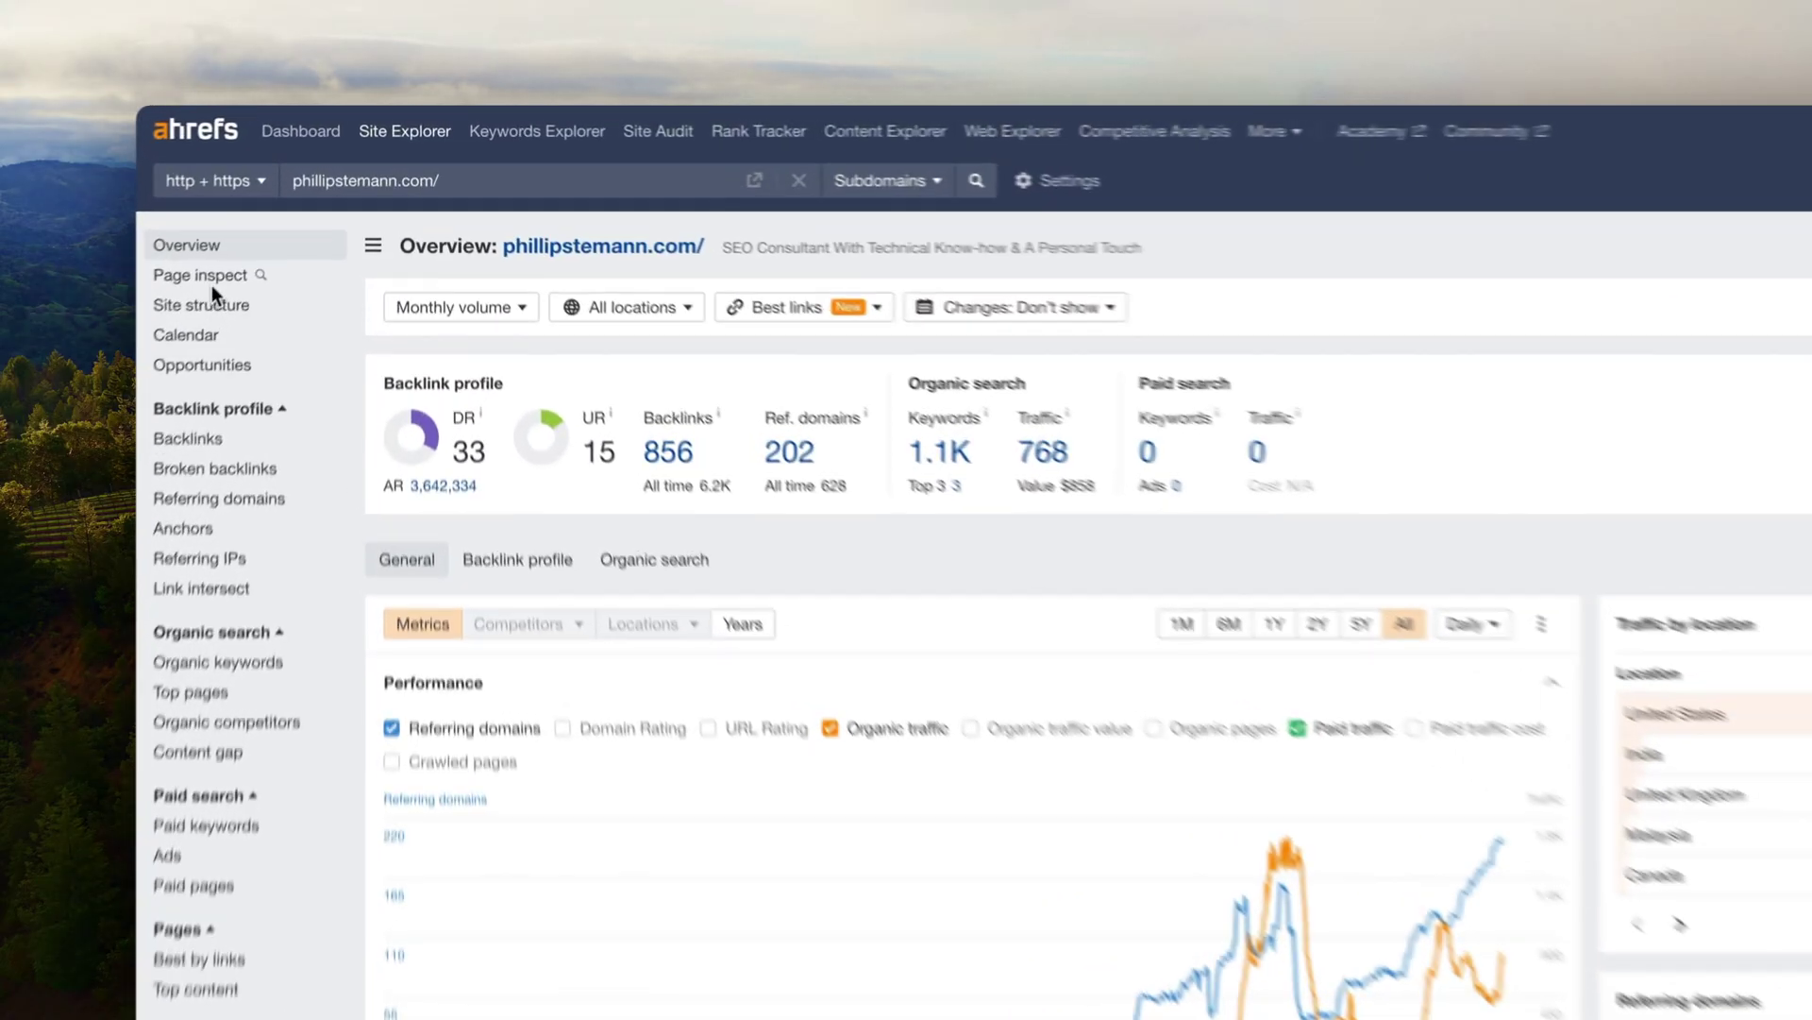
Try the Page inspect and Site structure reports, then view the site's backlinks.
click(293, 201)
click(295, 218)
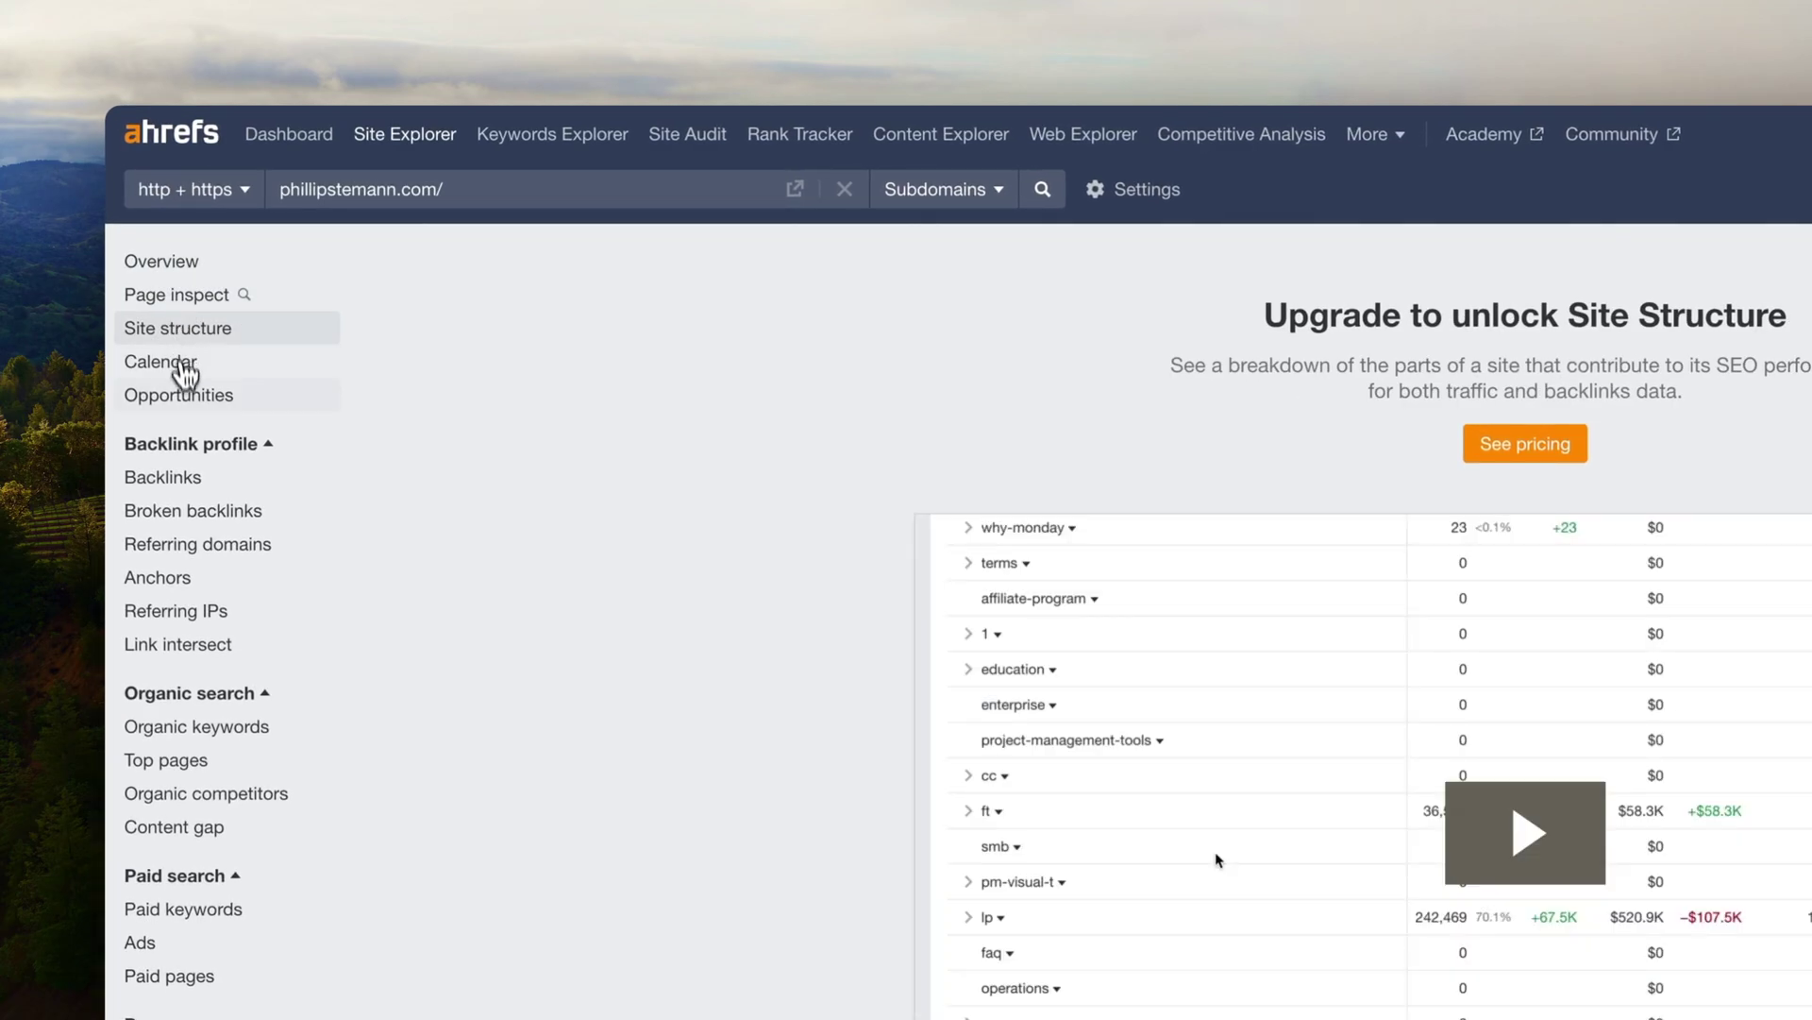
click(200, 483)
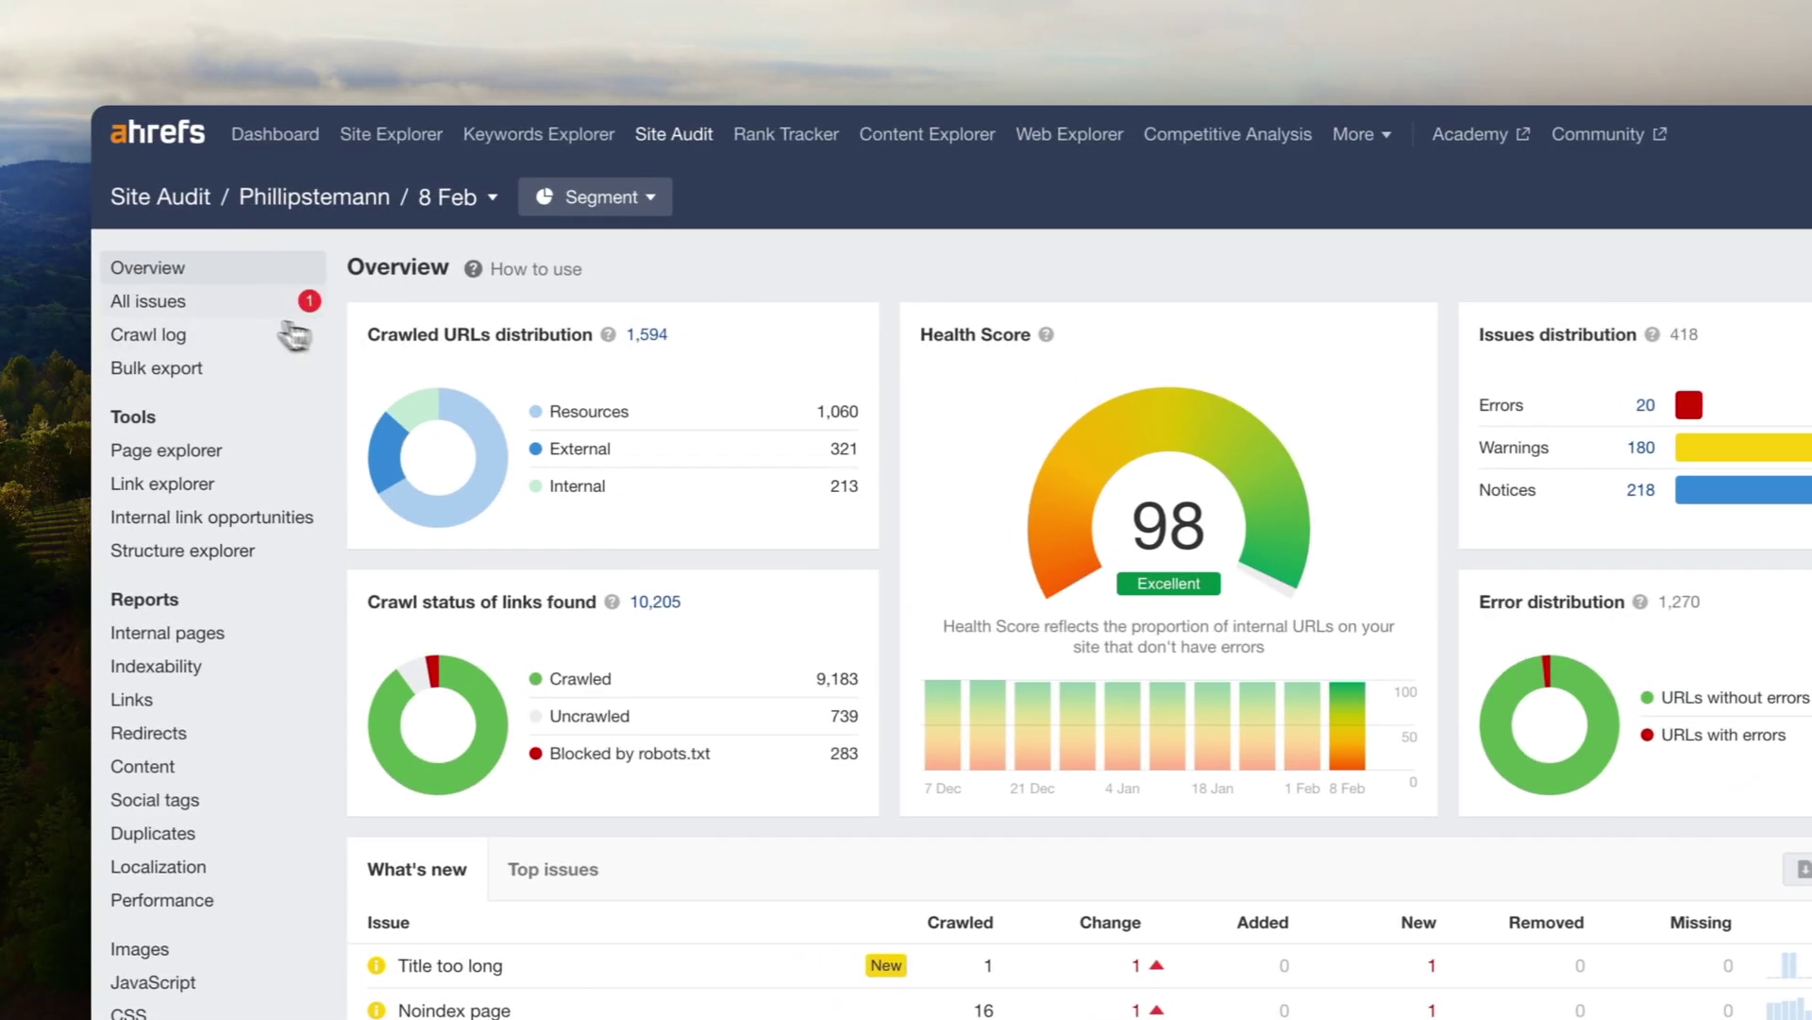
List all Site Audit issues and open the pages linking to redirects.
click(215, 306)
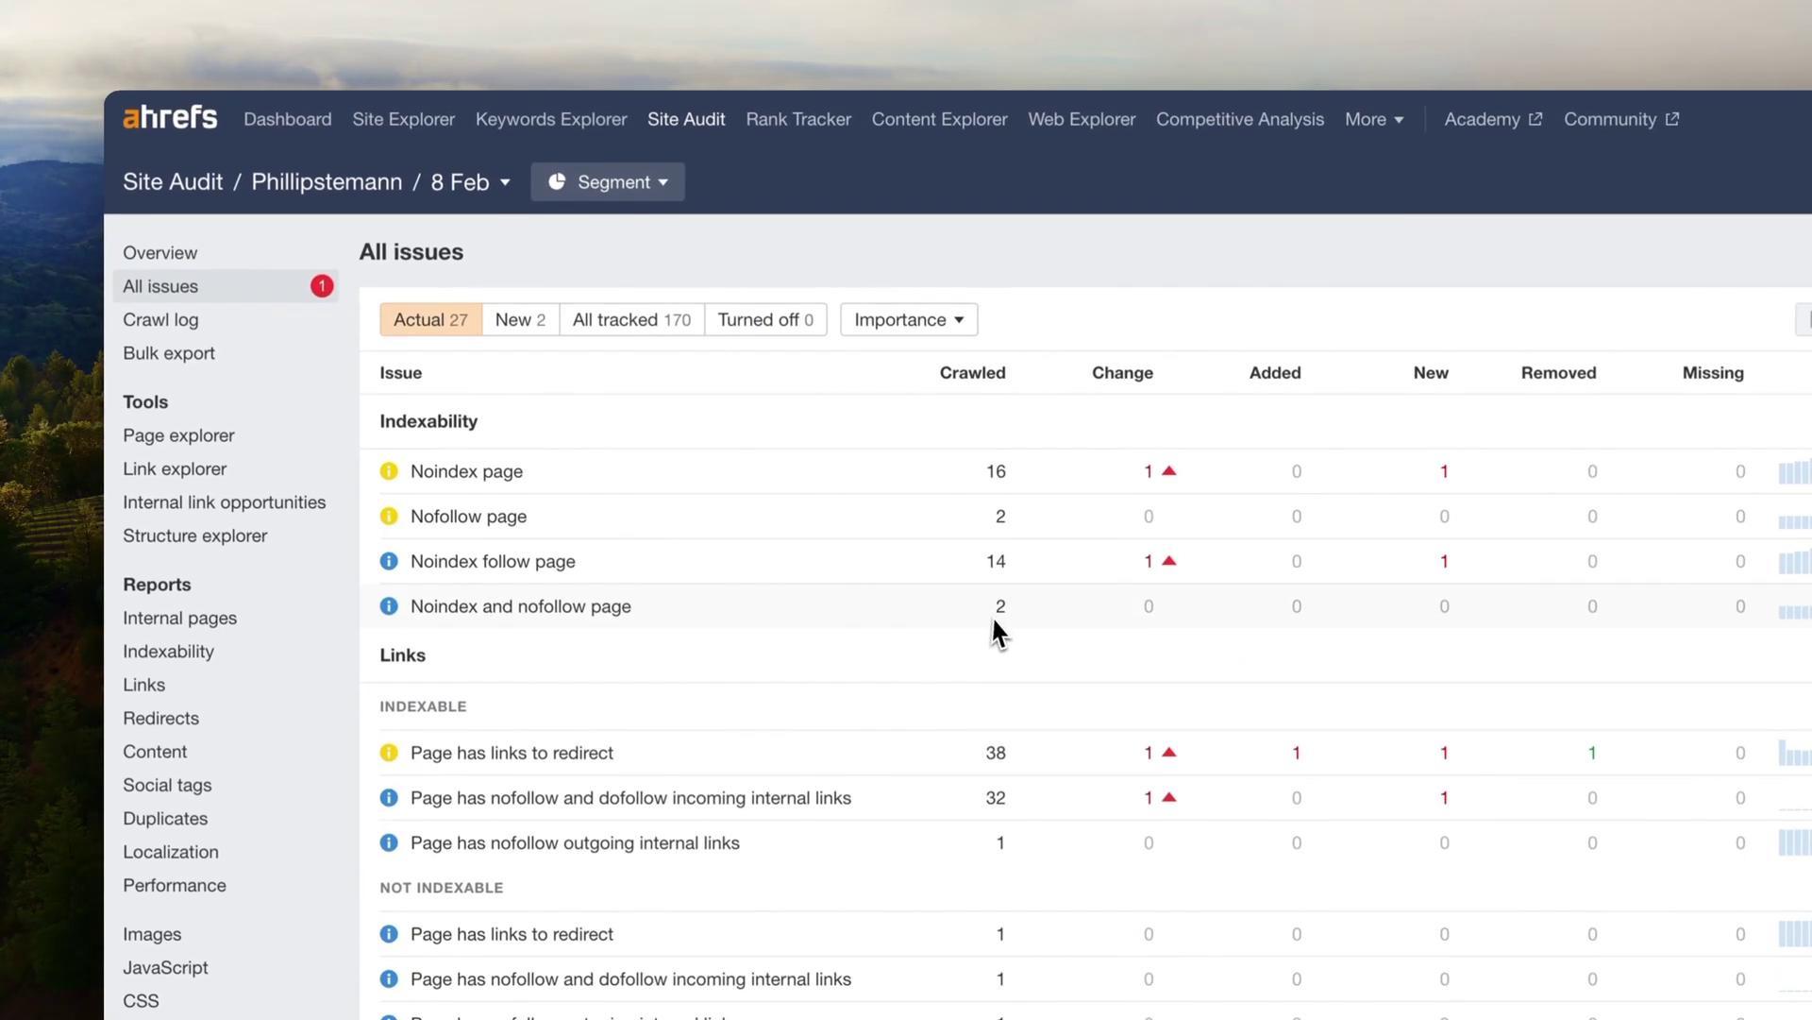
scroll(991, 614, down, 1)
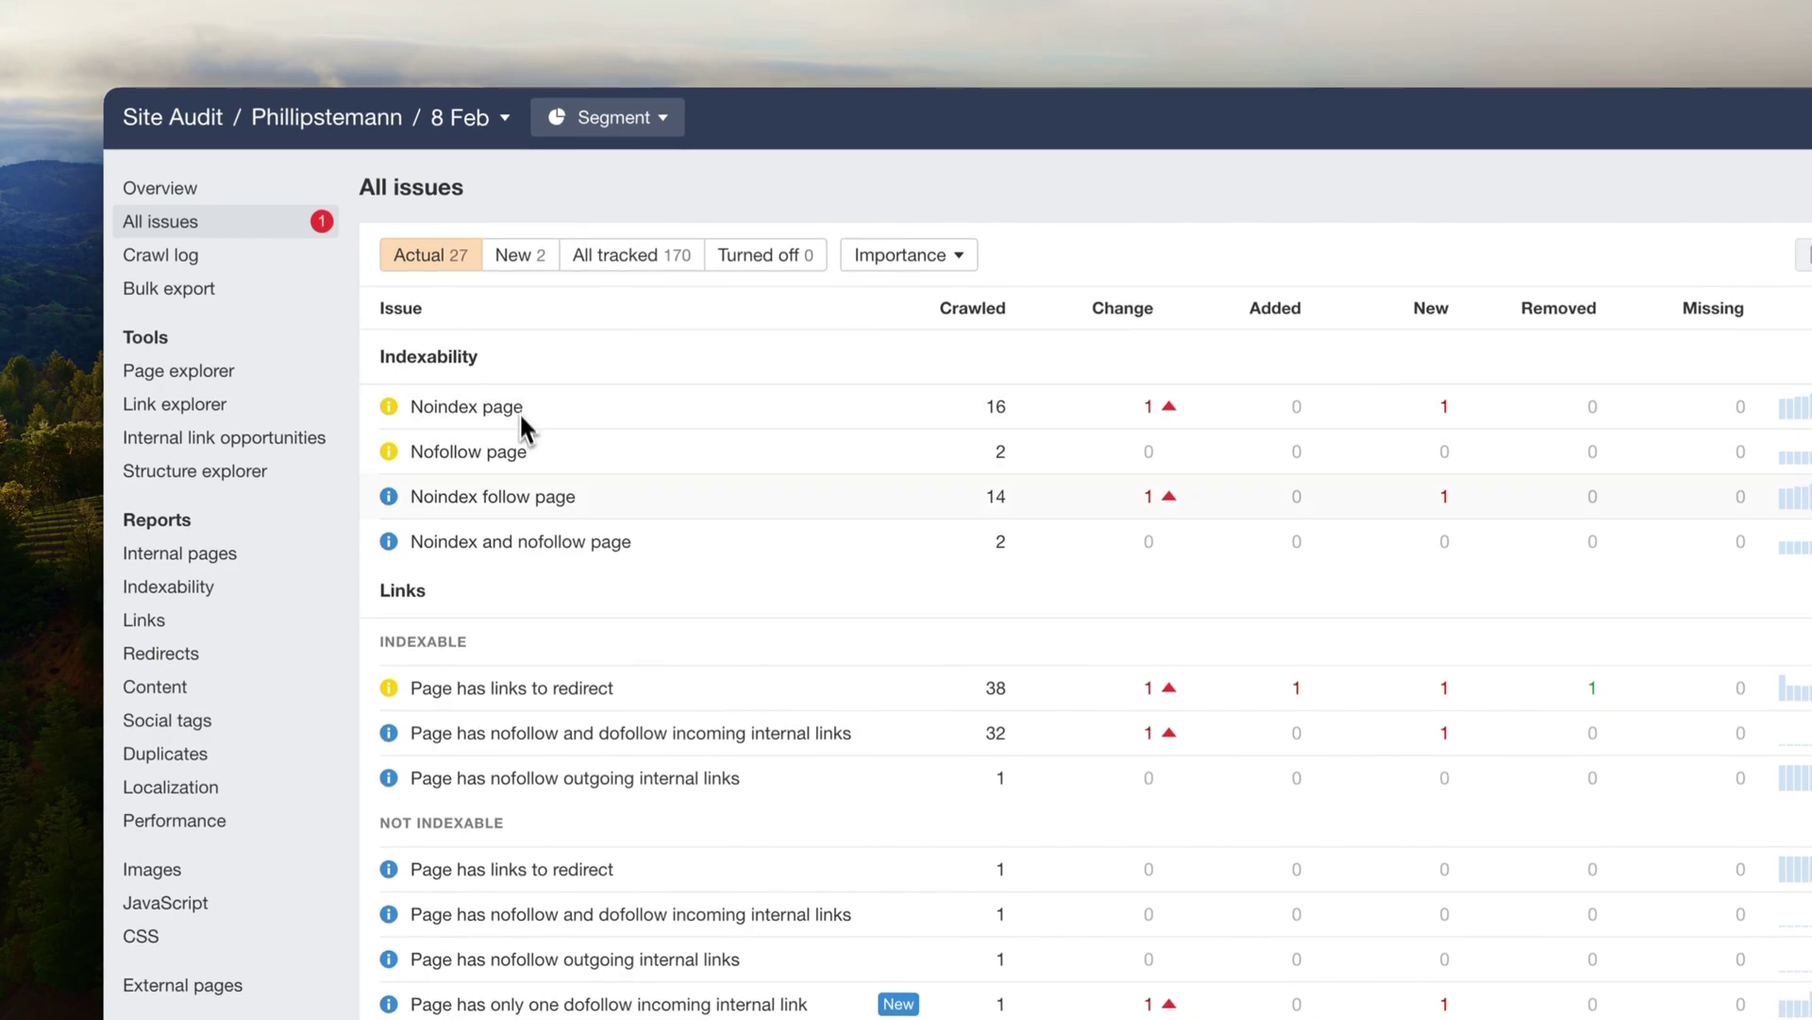
scroll(568, 602, down, 3)
click(583, 483)
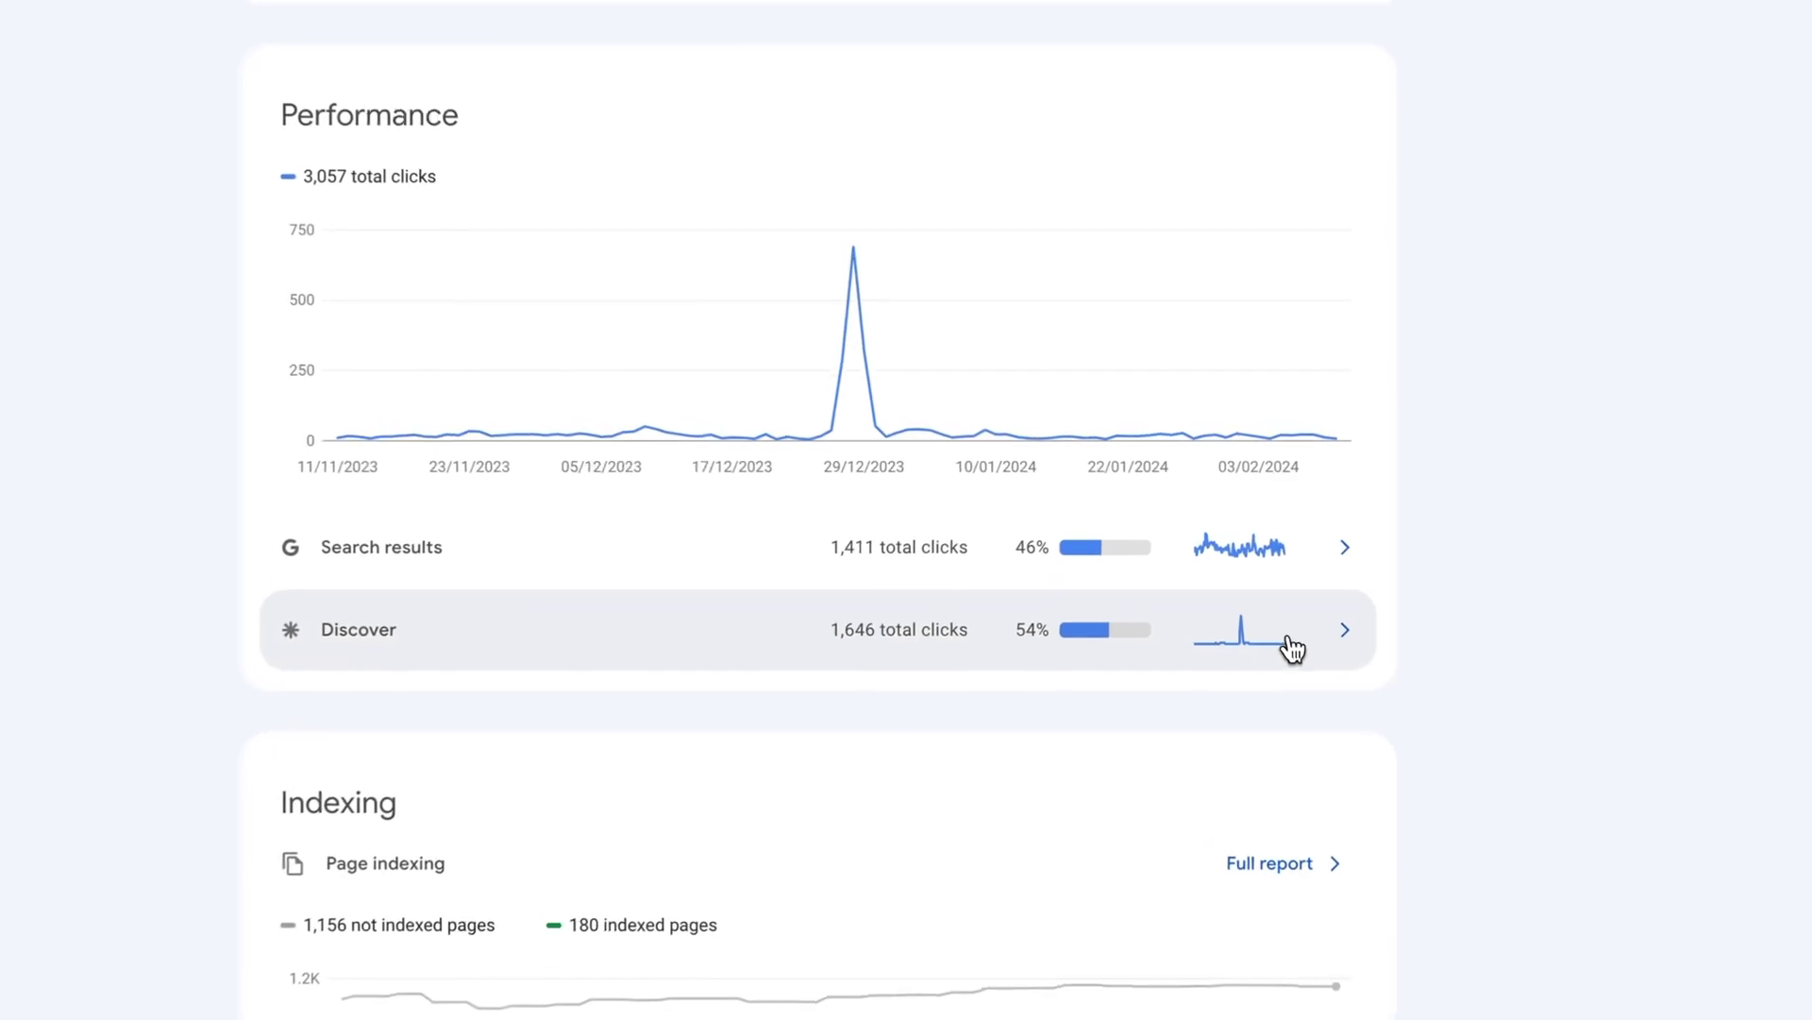
Check the Discover report, then break Search results performance down by page to /wope-review/.
click(1240, 564)
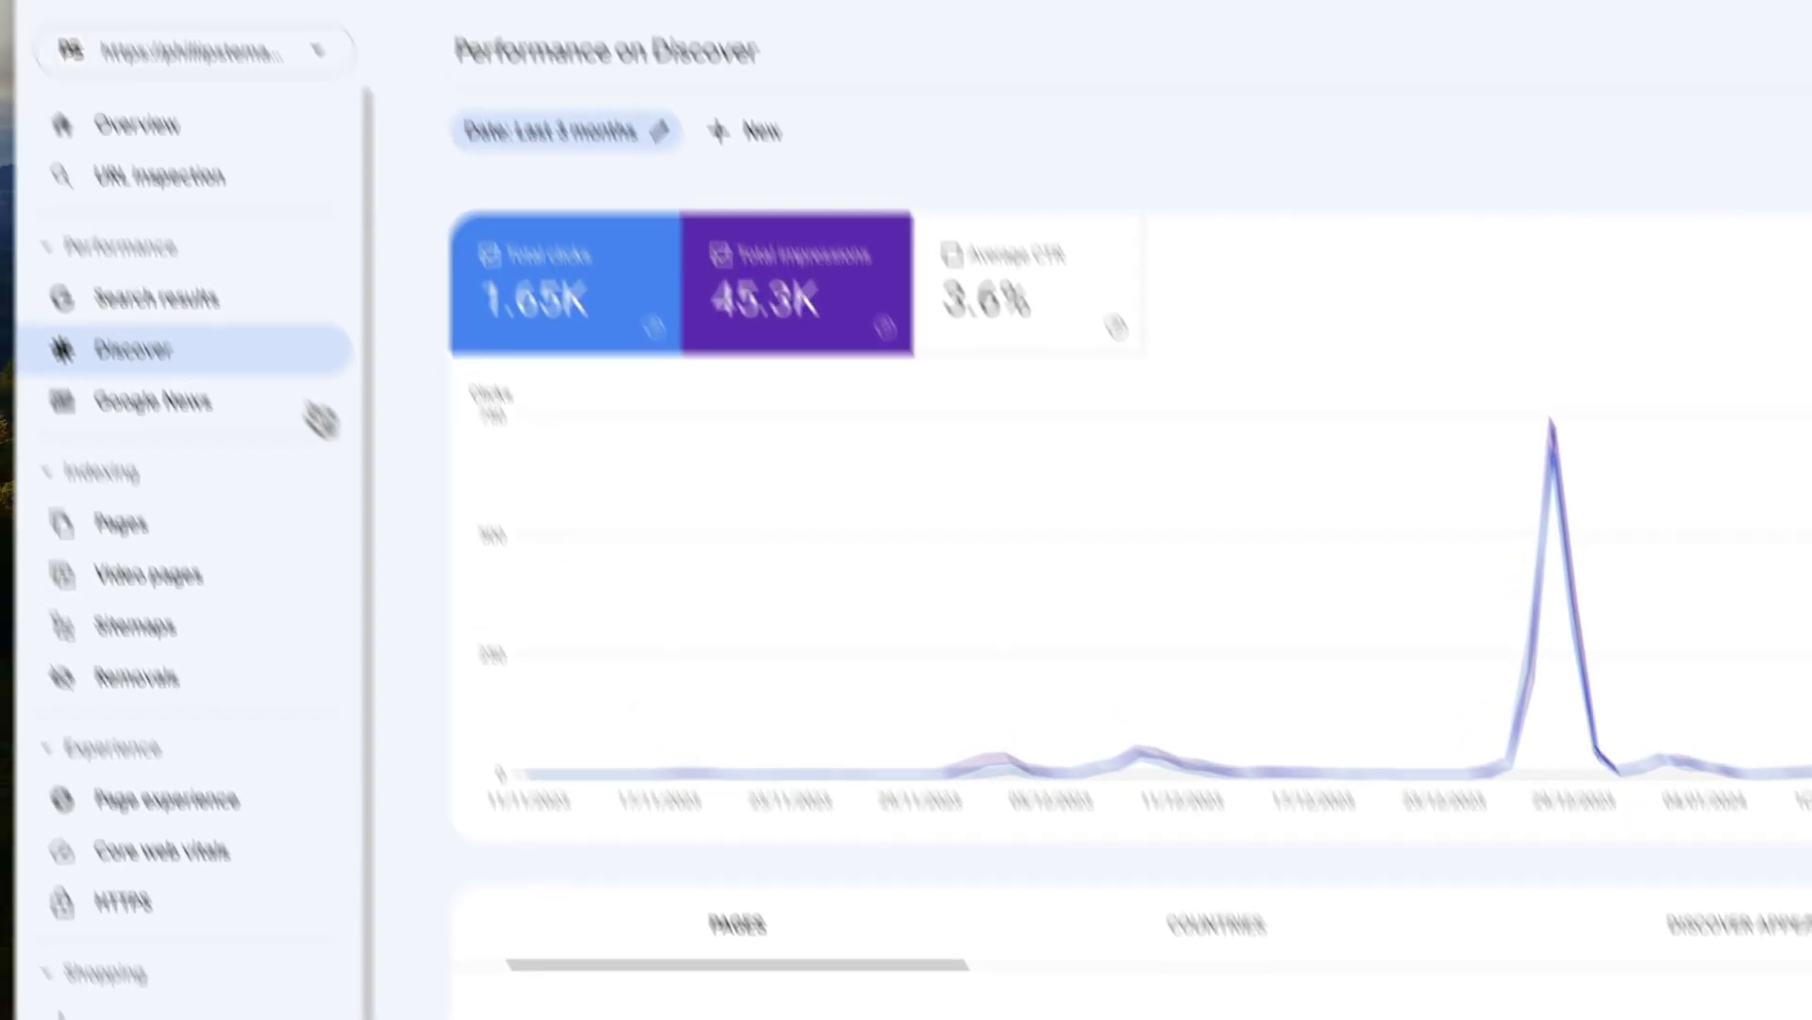
click(180, 298)
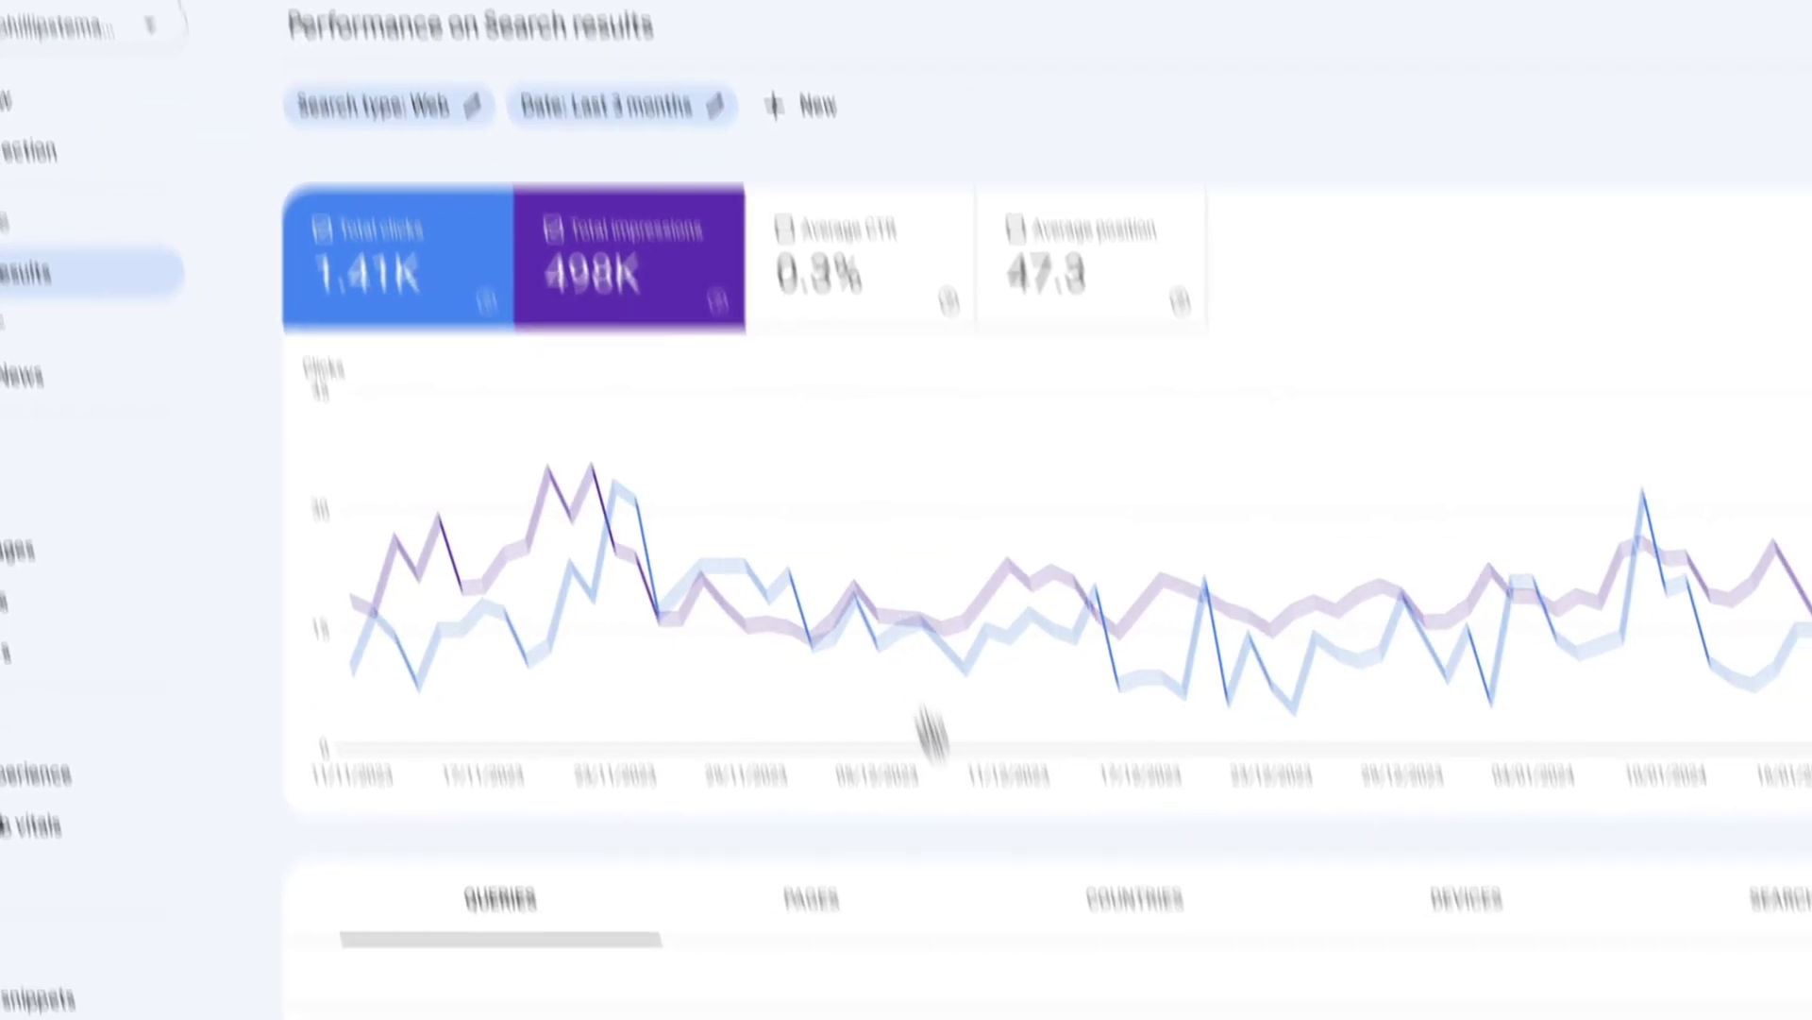
scroll(925, 686, down, 3)
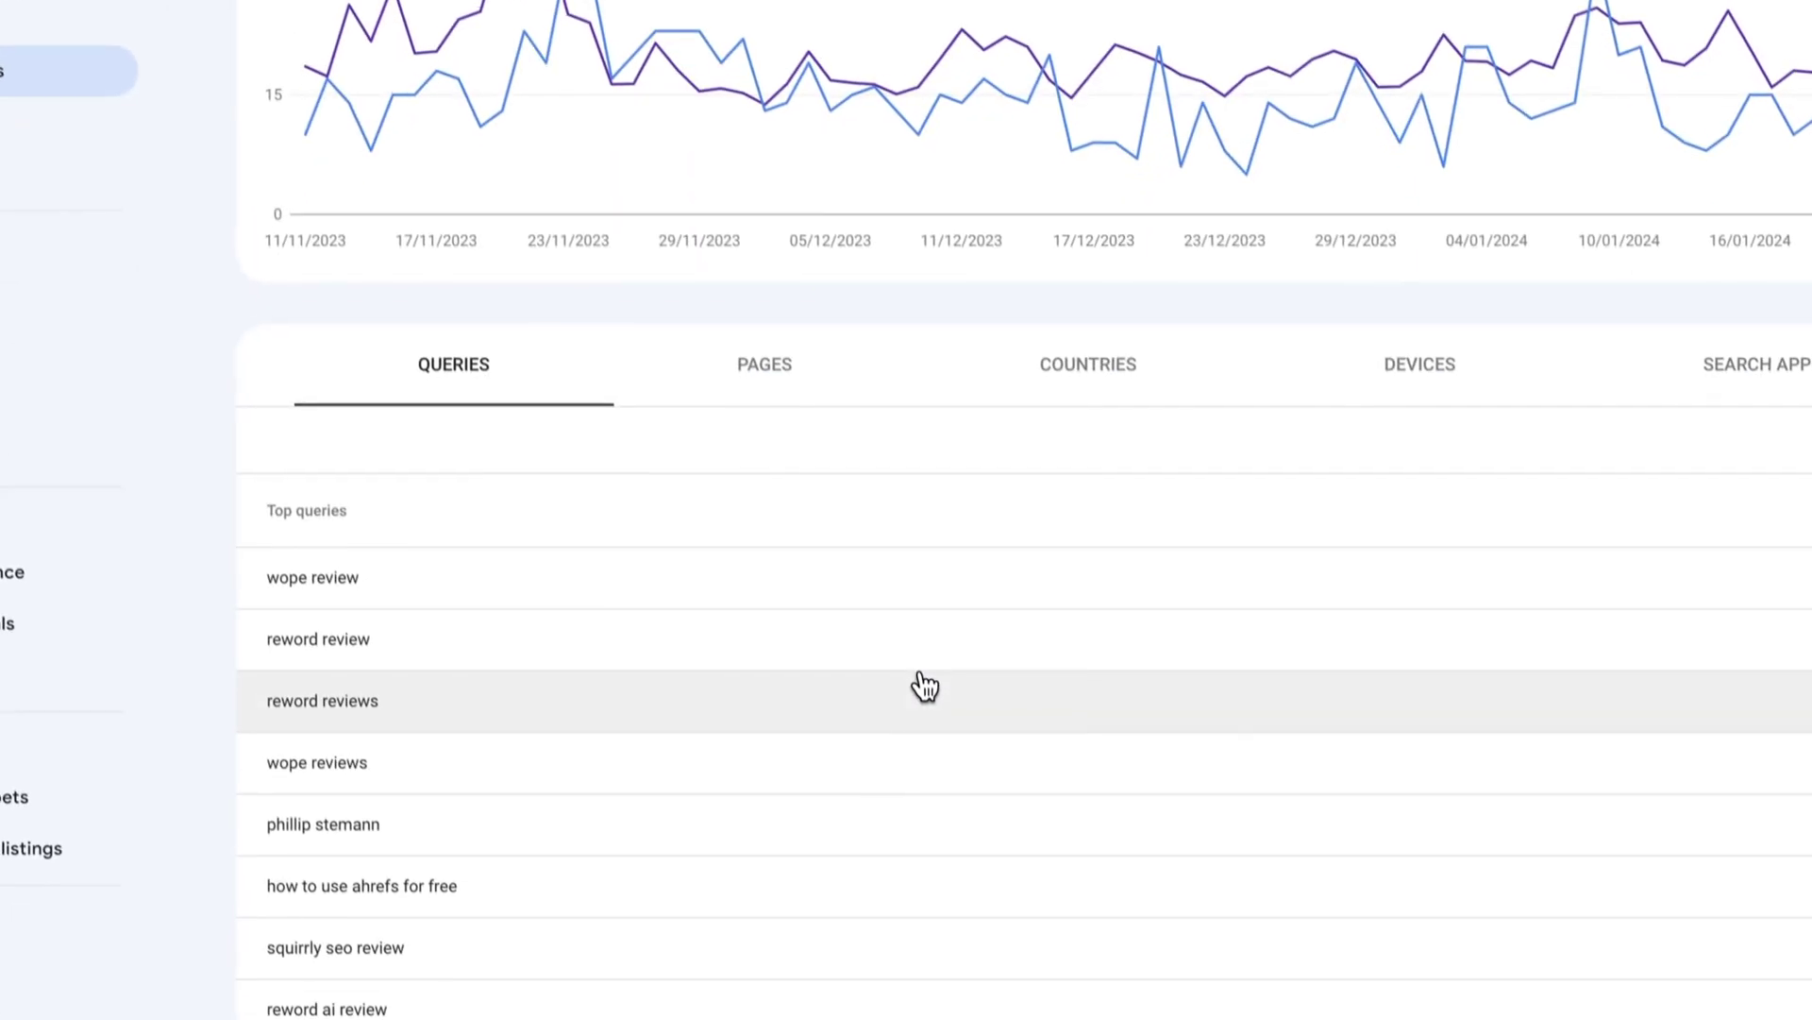
click(768, 376)
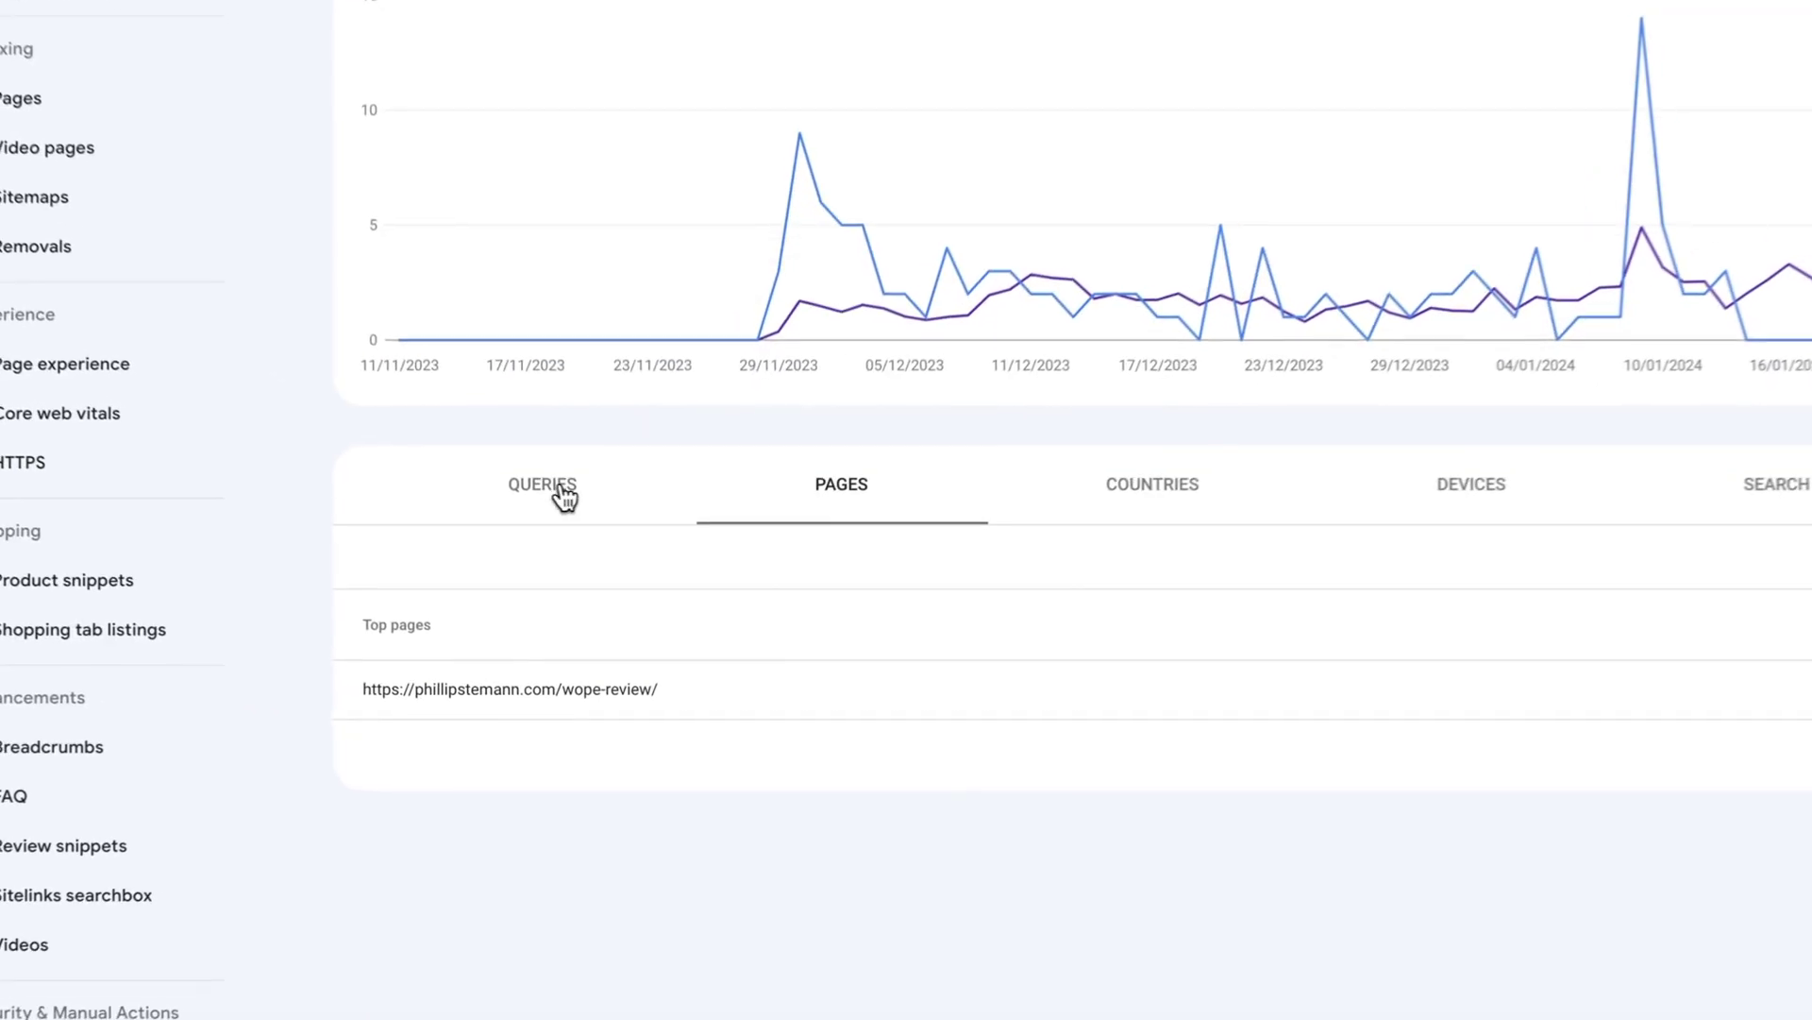
List the /wope-review/ page's queries and highlight the top queries' clicks and impressions.
click(564, 487)
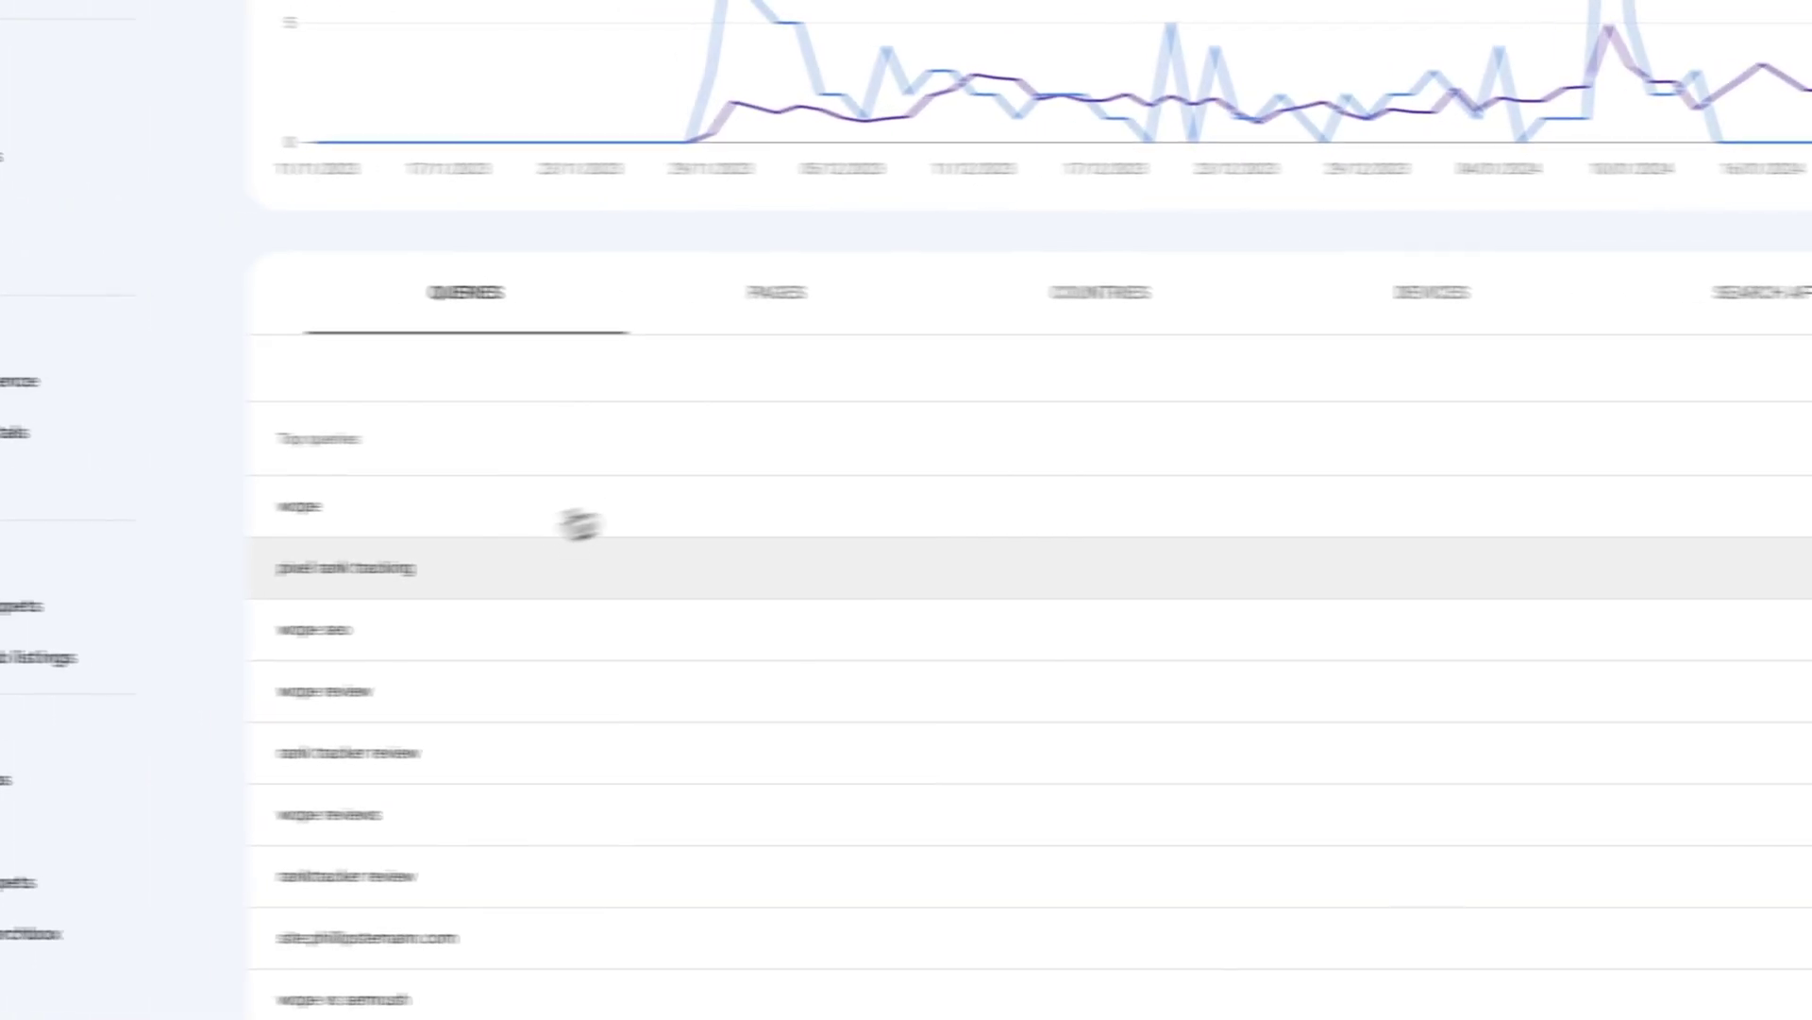
drag(451, 583, 731, 460)
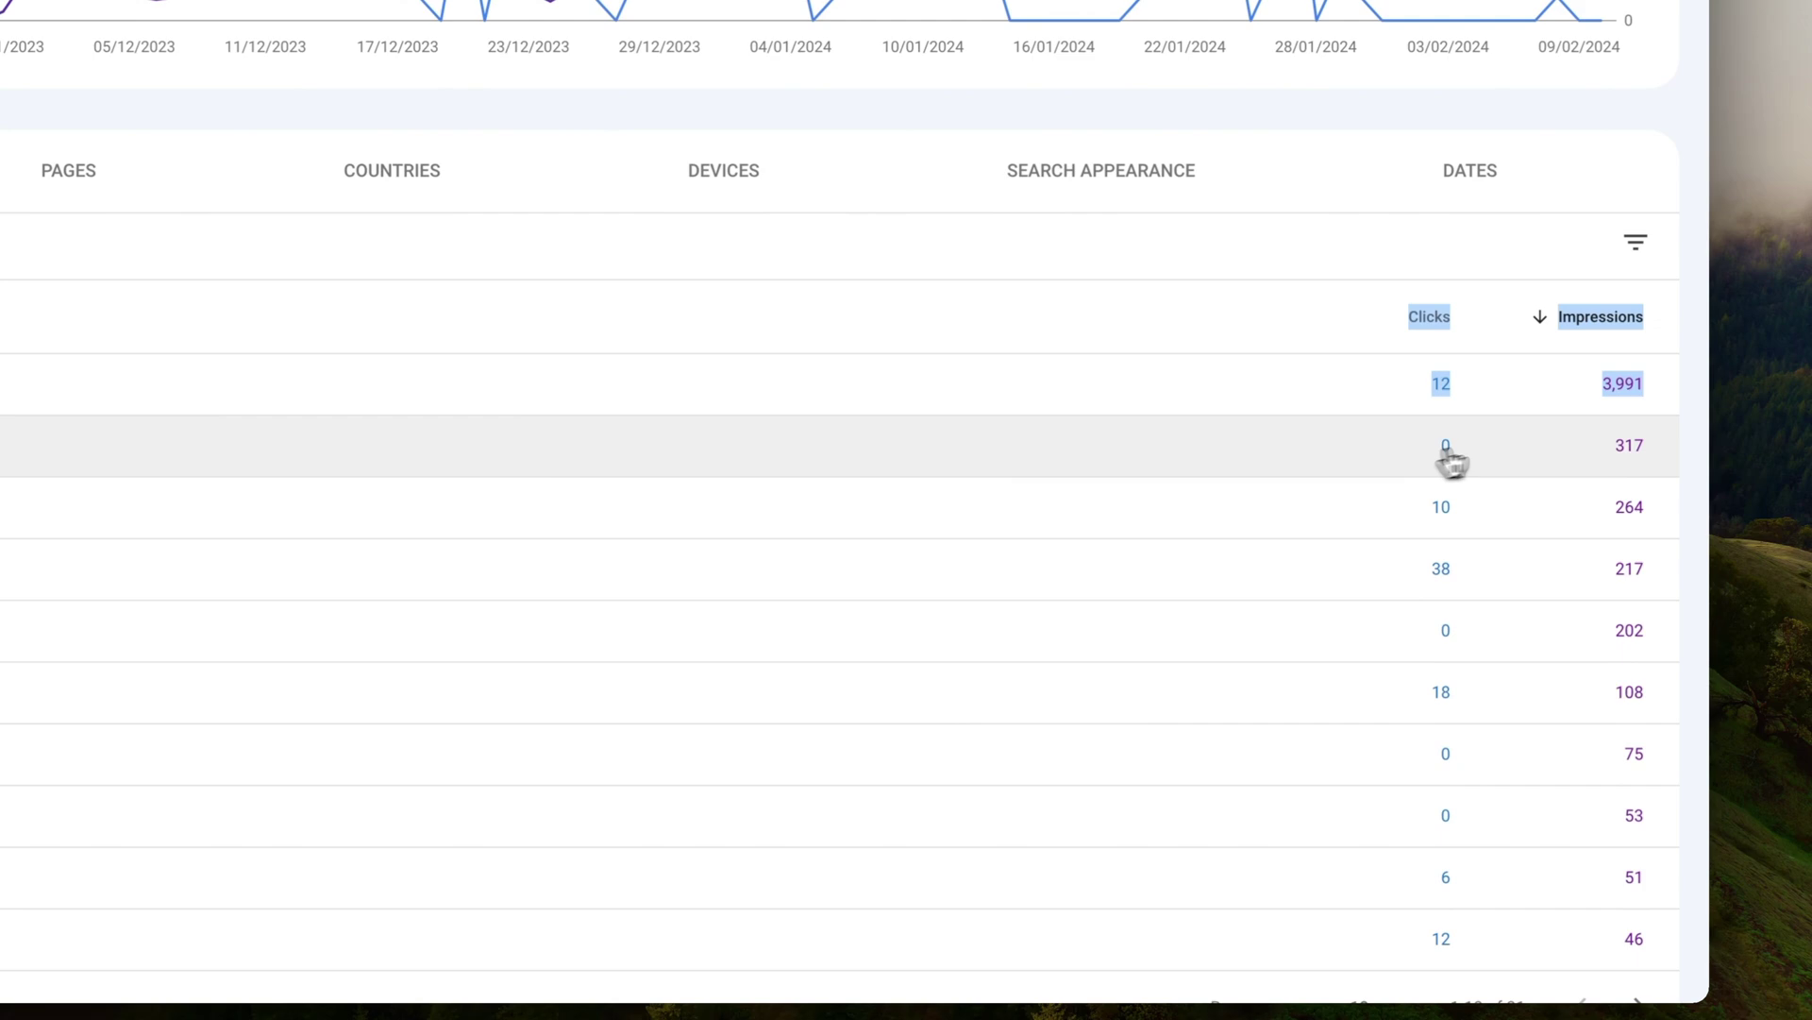